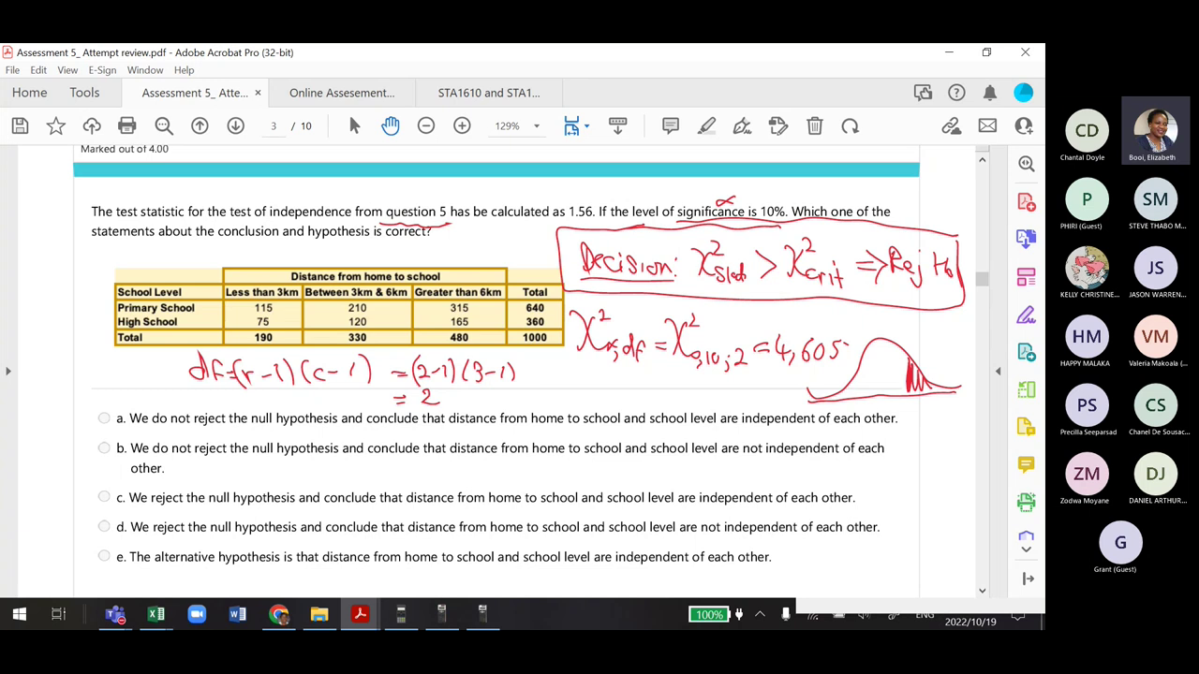
# Erase the bell curve sketch and most of its shaded tail below the decision rule box
pyautogui.moveTo(854, 387)
pyautogui.mouseDown()
pyautogui.moveTo(872, 343)
pyautogui.moveTo(896, 348)
pyautogui.mouseUp()
pyautogui.moveTo(805, 393); pyautogui.dragTo(808, 395)
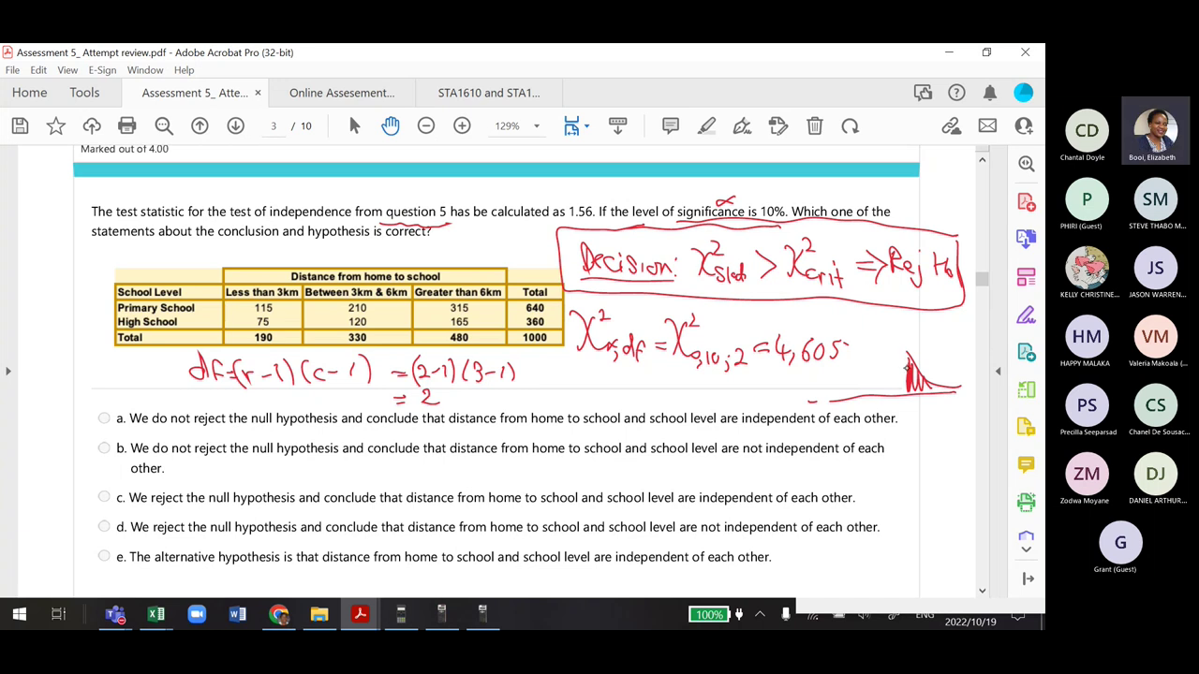
pyautogui.moveTo(908, 365); pyautogui.dragTo(909, 376)
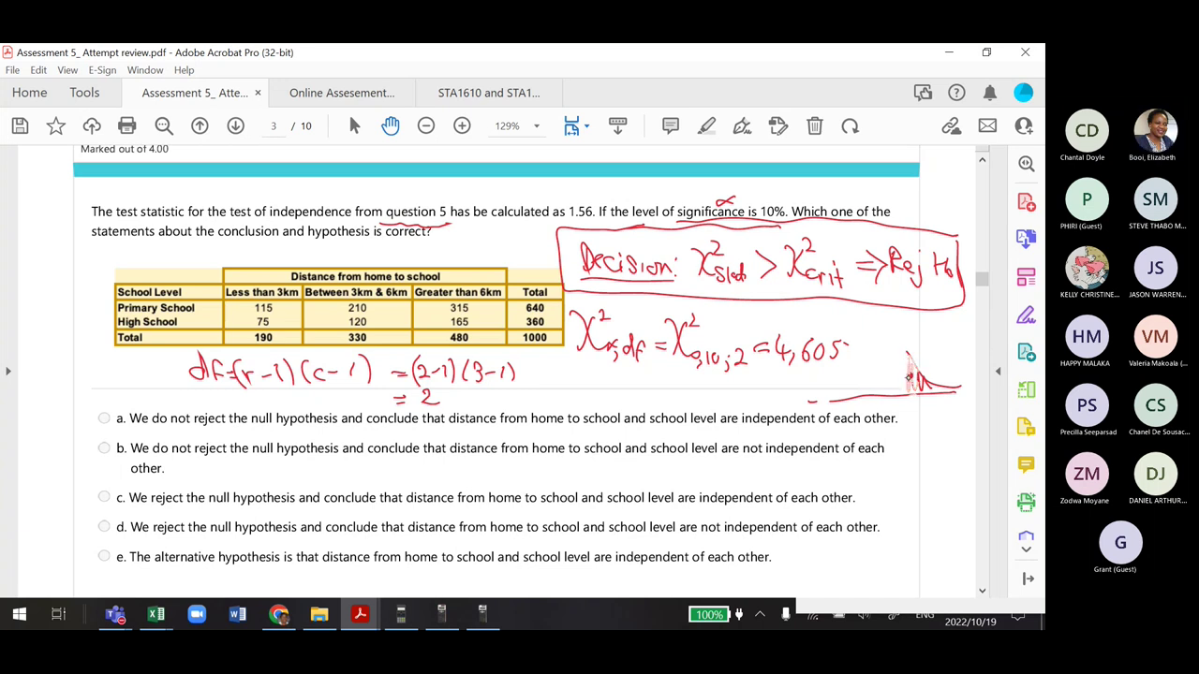
# Consult the chi-square curve above Table E.4 in the statistical tables document, and return to the attempt review
pyautogui.click(482, 90)
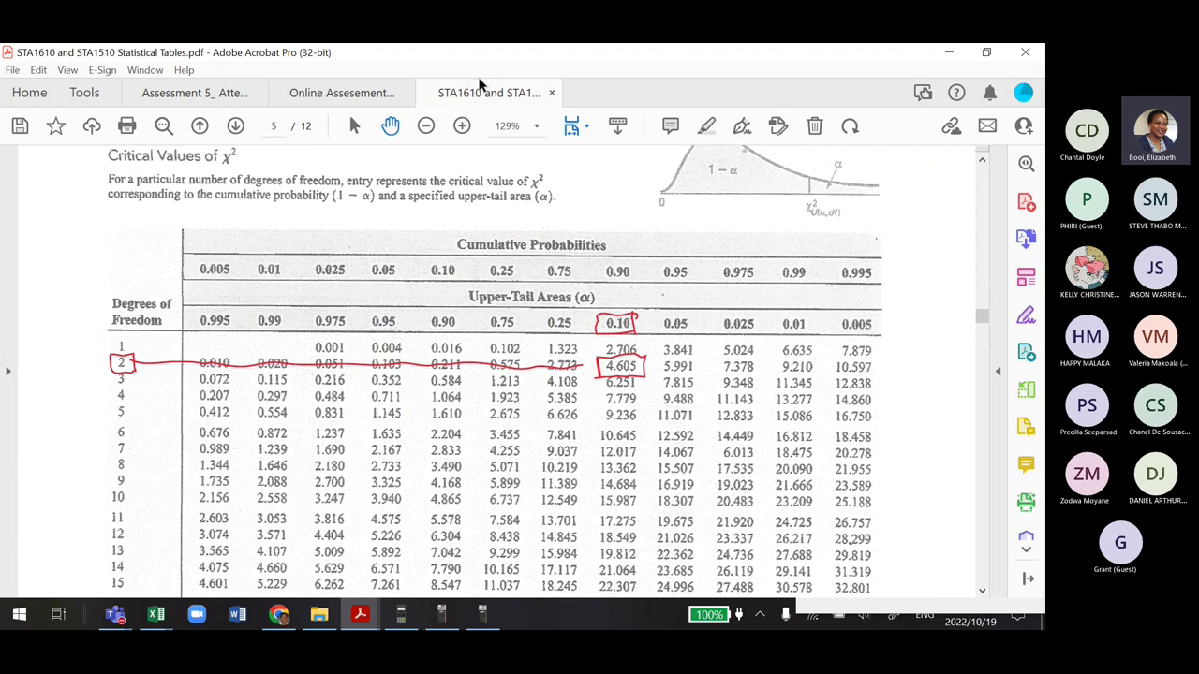
pyautogui.scroll(2, 805, 271)
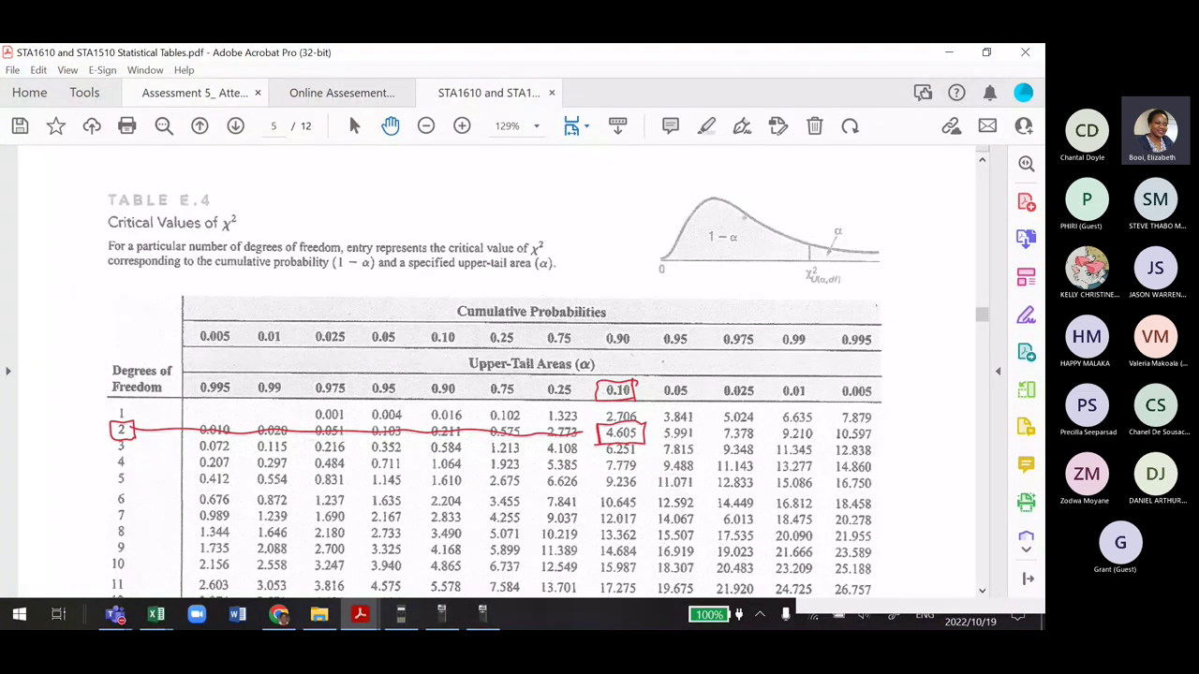
pyautogui.click(199, 98)
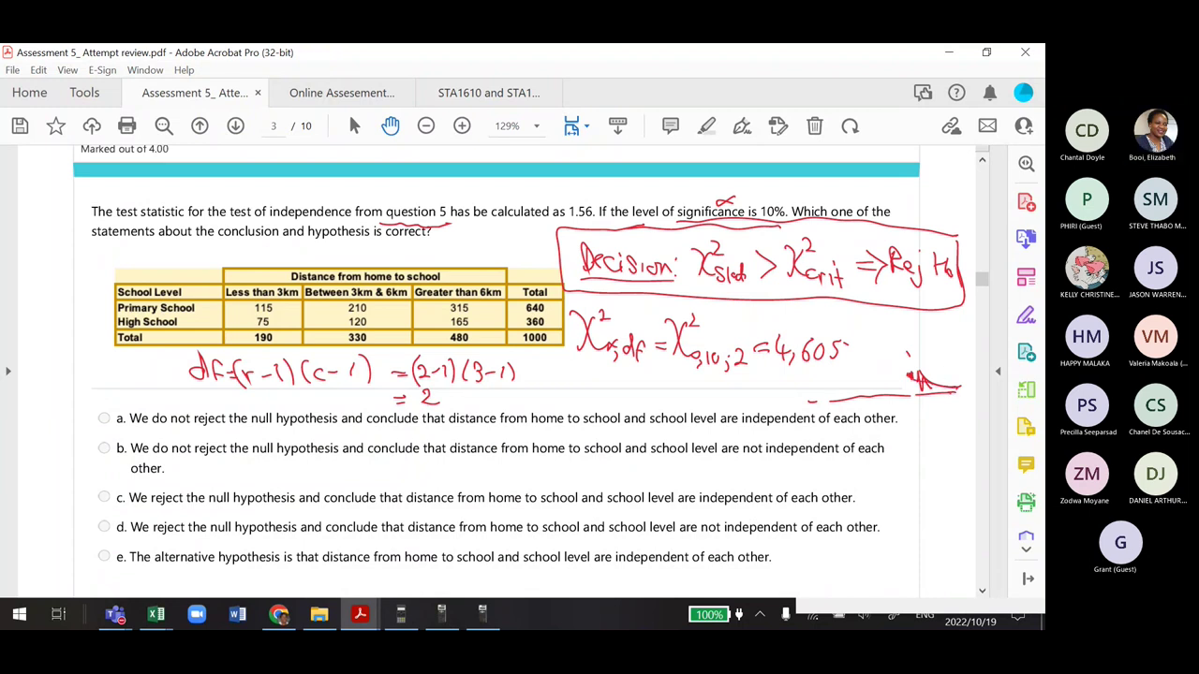
# Redraw a right-skewed curve with a shaded upper tail, labelling the critical value 4,605 and the tail "Rej H0"
pyautogui.moveTo(914, 379)
pyautogui.mouseDown()
pyautogui.moveTo(866, 361)
pyautogui.moveTo(828, 393)
pyautogui.moveTo(843, 398)
pyautogui.moveTo(855, 375)
pyautogui.moveTo(889, 391)
pyautogui.mouseUp()
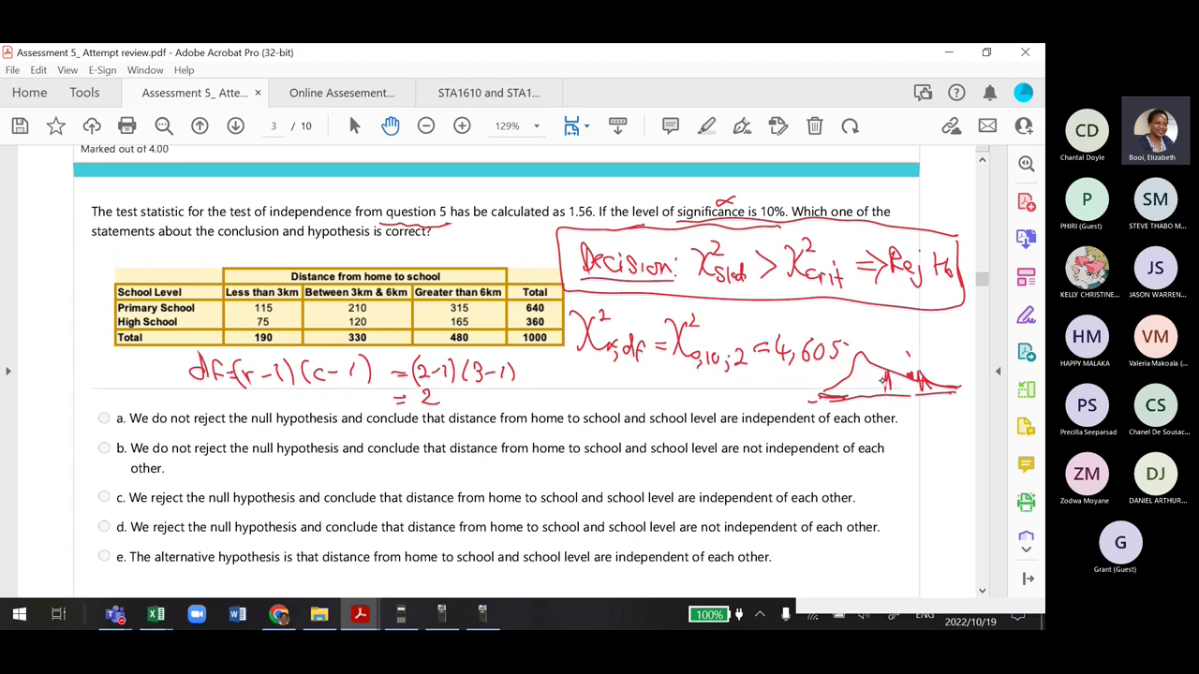
pyautogui.moveTo(880, 375)
pyautogui.mouseDown()
pyautogui.moveTo(903, 378)
pyautogui.moveTo(909, 394)
pyautogui.moveTo(914, 377)
pyautogui.moveTo(931, 388)
pyautogui.moveTo(904, 384)
pyautogui.mouseUp()
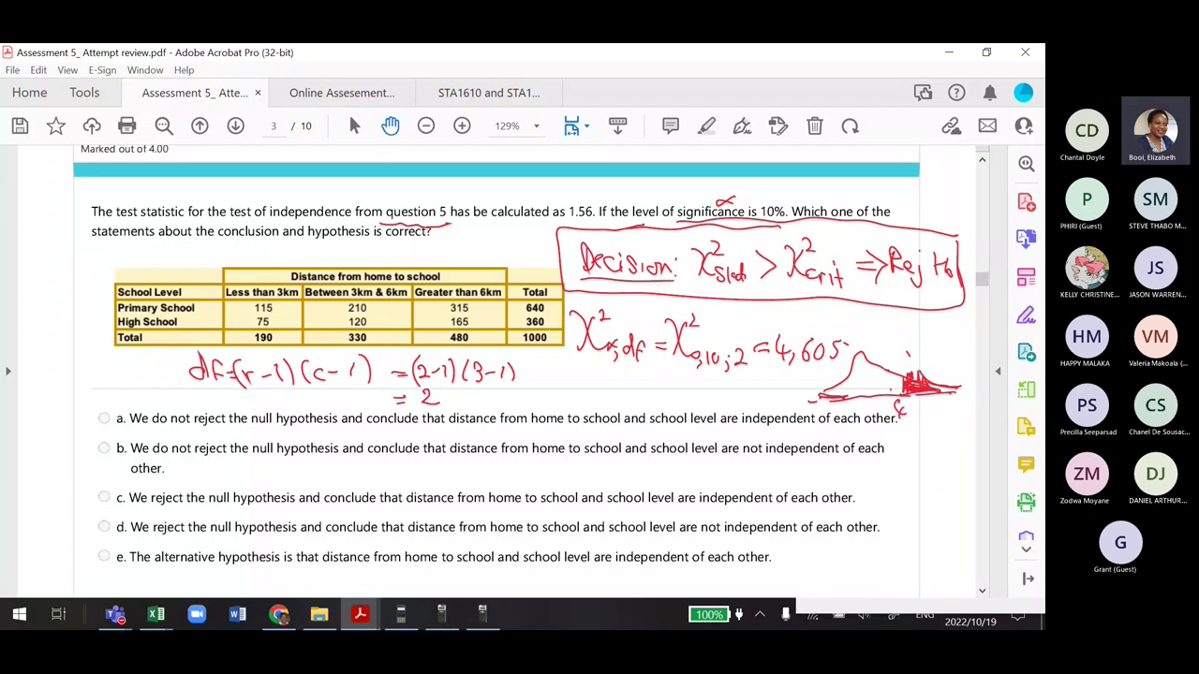
pyautogui.moveTo(905, 413); pyautogui.dragTo(936, 417)
pyautogui.moveTo(936, 375)
pyautogui.mouseDown()
pyautogui.moveTo(917, 384)
pyautogui.moveTo(954, 391)
pyautogui.moveTo(936, 388)
pyautogui.mouseUp()
pyautogui.moveTo(942, 343)
pyautogui.mouseDown()
pyautogui.moveTo(938, 356)
pyautogui.moveTo(970, 358)
pyautogui.moveTo(968, 369)
pyautogui.mouseUp()
pyautogui.moveTo(968, 369); pyautogui.dragTo(976, 375)
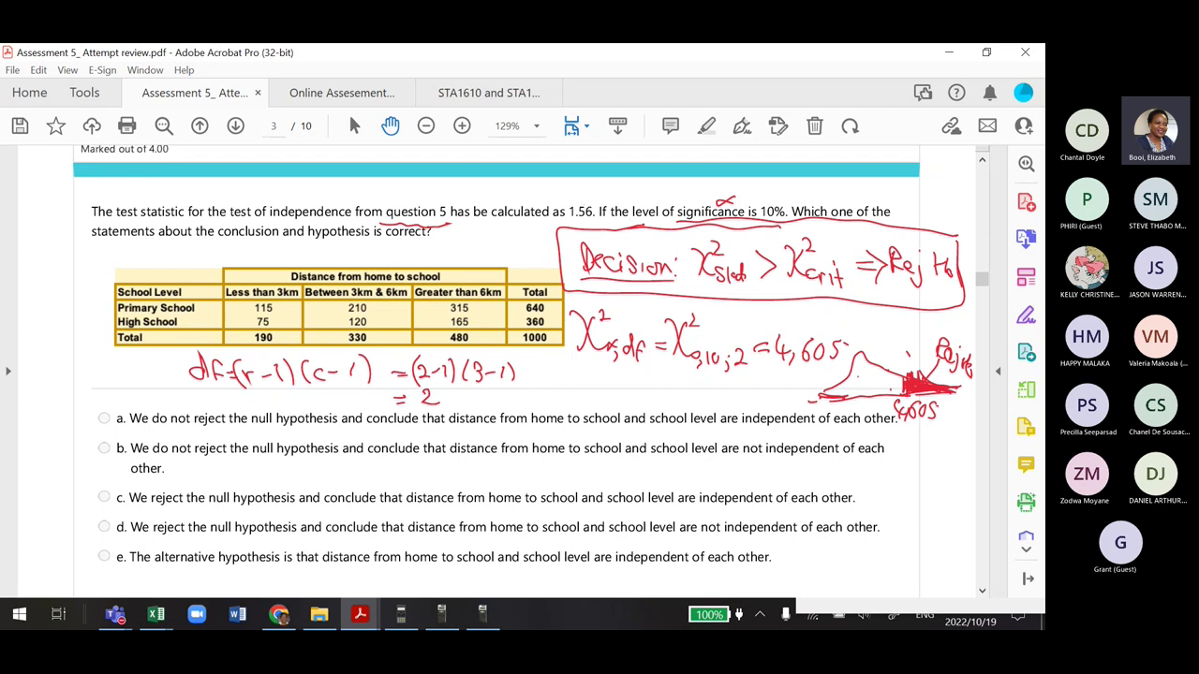
# Handwrite the conclusion "∴ Do not rej H0" beneath the critical value calculation
pyautogui.moveTo(582, 375)
pyautogui.mouseDown()
pyautogui.moveTo(570, 384)
pyautogui.moveTo(599, 397)
pyautogui.moveTo(648, 387)
pyautogui.mouseUp()
pyautogui.moveTo(656, 379)
pyautogui.mouseDown()
pyautogui.moveTo(657, 393)
pyautogui.moveTo(686, 380)
pyautogui.moveTo(693, 393)
pyautogui.mouseUp()
pyautogui.moveTo(697, 379)
pyautogui.mouseDown()
pyautogui.moveTo(694, 403)
pyautogui.moveTo(719, 399)
pyautogui.mouseUp()
pyautogui.moveTo(729, 372); pyautogui.dragTo(730, 398)
pyautogui.moveTo(718, 386); pyautogui.dragTo(729, 385)
pyautogui.moveTo(737, 392); pyautogui.dragTo(737, 403)
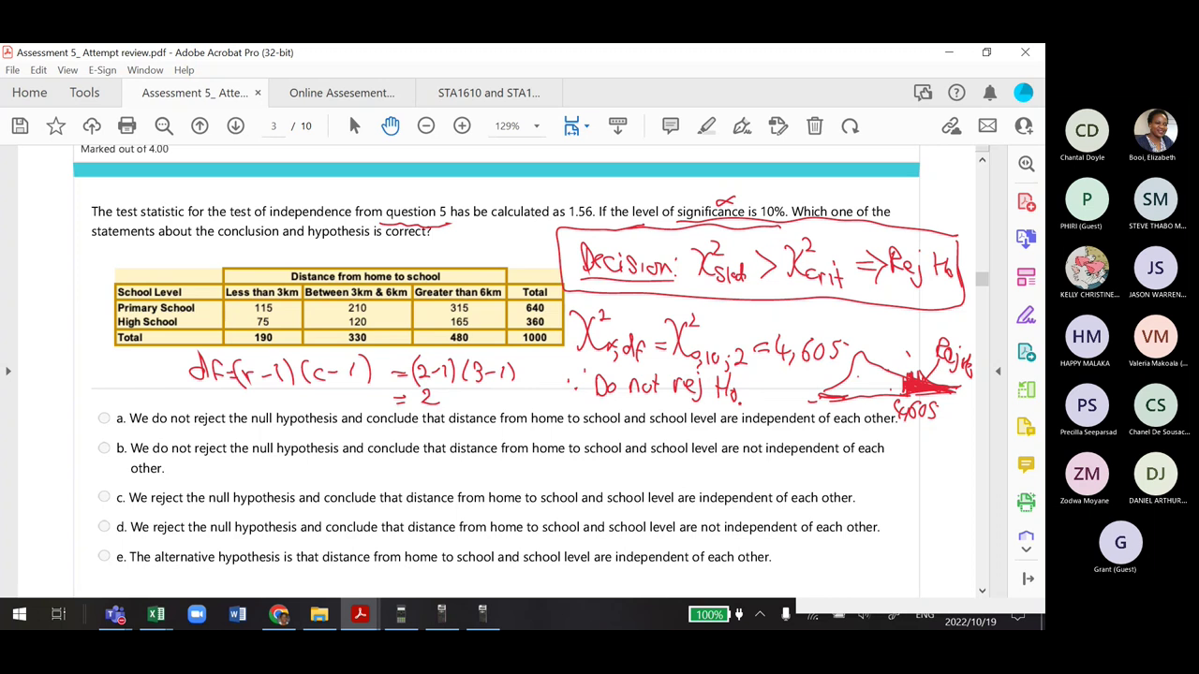
# Handwrite "H0: Independent" above the question text, undoing the stray vertical stroke
pyautogui.moveTo(186, 161); pyautogui.dragTo(190, 171)
pyautogui.moveTo(183, 161); pyautogui.dragTo(197, 167)
pyautogui.moveTo(199, 167)
pyautogui.mouseDown()
pyautogui.moveTo(215, 156)
pyautogui.moveTo(255, 169)
pyautogui.mouseUp()
pyautogui.moveTo(259, 147)
pyautogui.mouseDown()
pyautogui.moveTo(257, 368)
pyautogui.moveTo(273, 165)
pyautogui.mouseUp()
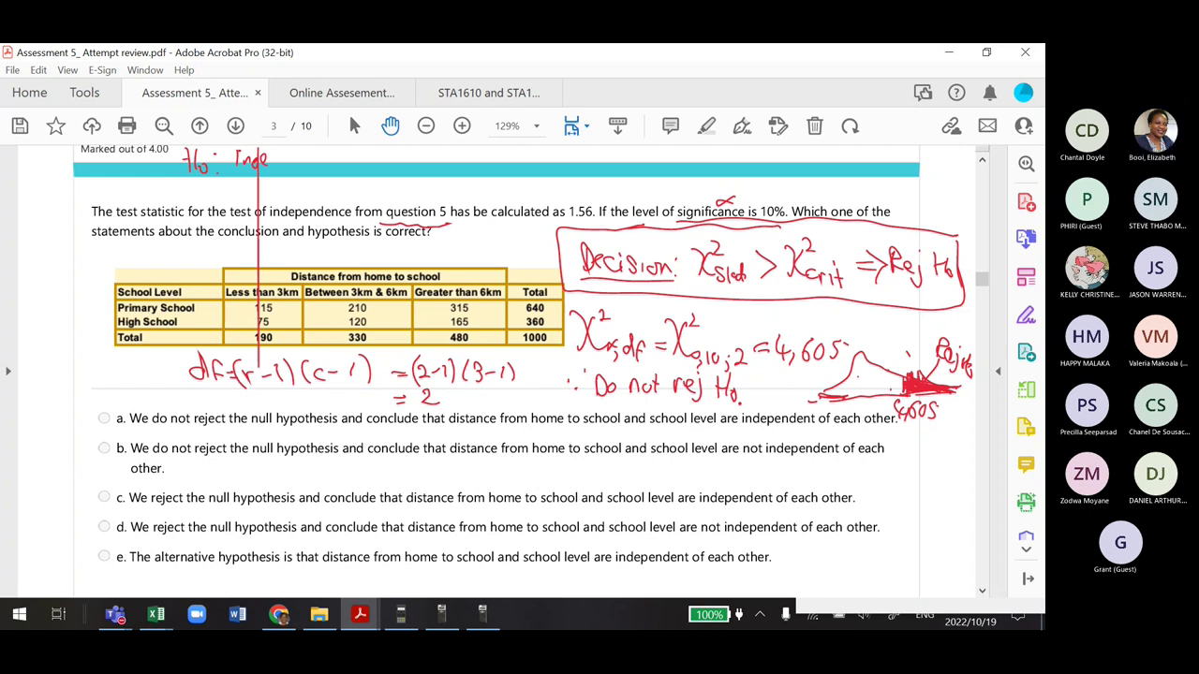
pyautogui.hotkey('ctrl', 'z')
pyautogui.moveTo(267, 155); pyautogui.dragTo(345, 161)
# Handwrite "Ha: dependent" beneath the null hypothesis and mark option a as the answer
pyautogui.moveTo(190, 182)
pyautogui.mouseDown()
pyautogui.moveTo(191, 200)
pyautogui.moveTo(200, 191)
pyautogui.mouseUp()
pyautogui.moveTo(200, 182)
pyautogui.mouseDown()
pyautogui.moveTo(202, 202)
pyautogui.moveTo(232, 189)
pyautogui.moveTo(224, 206)
pyautogui.moveTo(251, 203)
pyautogui.mouseUp()
pyautogui.moveTo(261, 178); pyautogui.dragTo(274, 214)
pyautogui.moveTo(275, 195); pyautogui.dragTo(304, 200)
pyautogui.moveTo(311, 180); pyautogui.dragTo(317, 200)
pyautogui.moveTo(319, 196); pyautogui.dragTo(328, 202)
pyautogui.moveTo(323, 190); pyautogui.dragTo(335, 189)
pyautogui.click(347, 184)
pyautogui.click(347, 191)
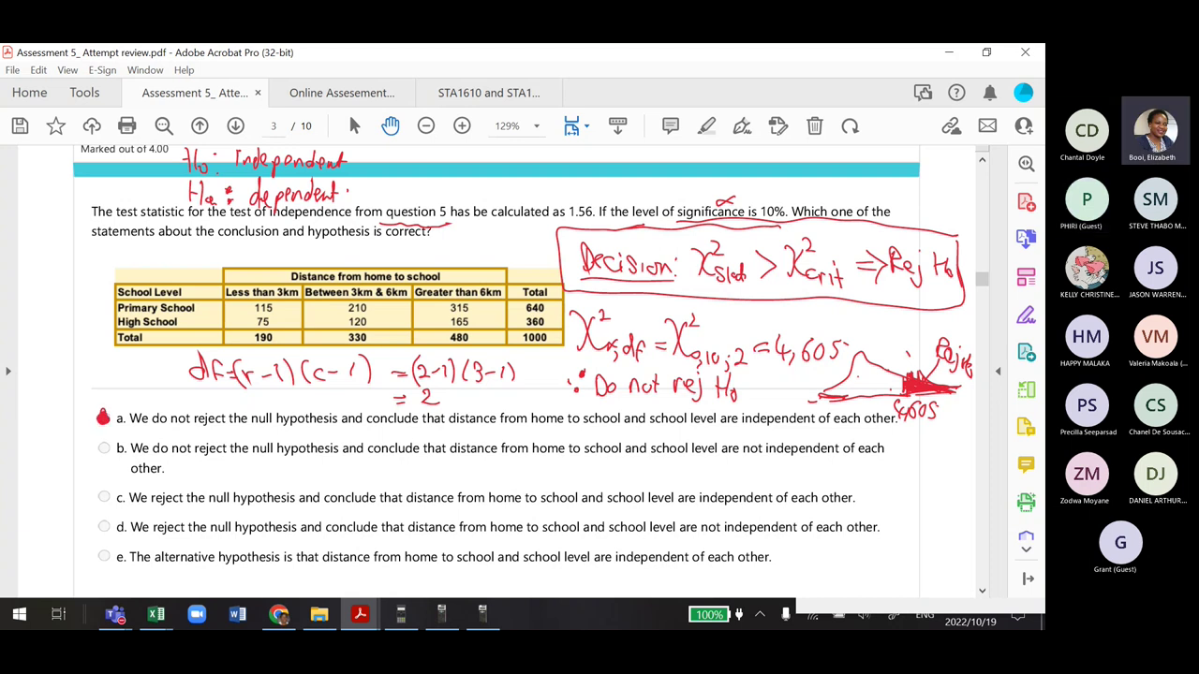
# Check the correct answer given below the options and move on to Question 7
pyautogui.scroll(-5, 505, 375)
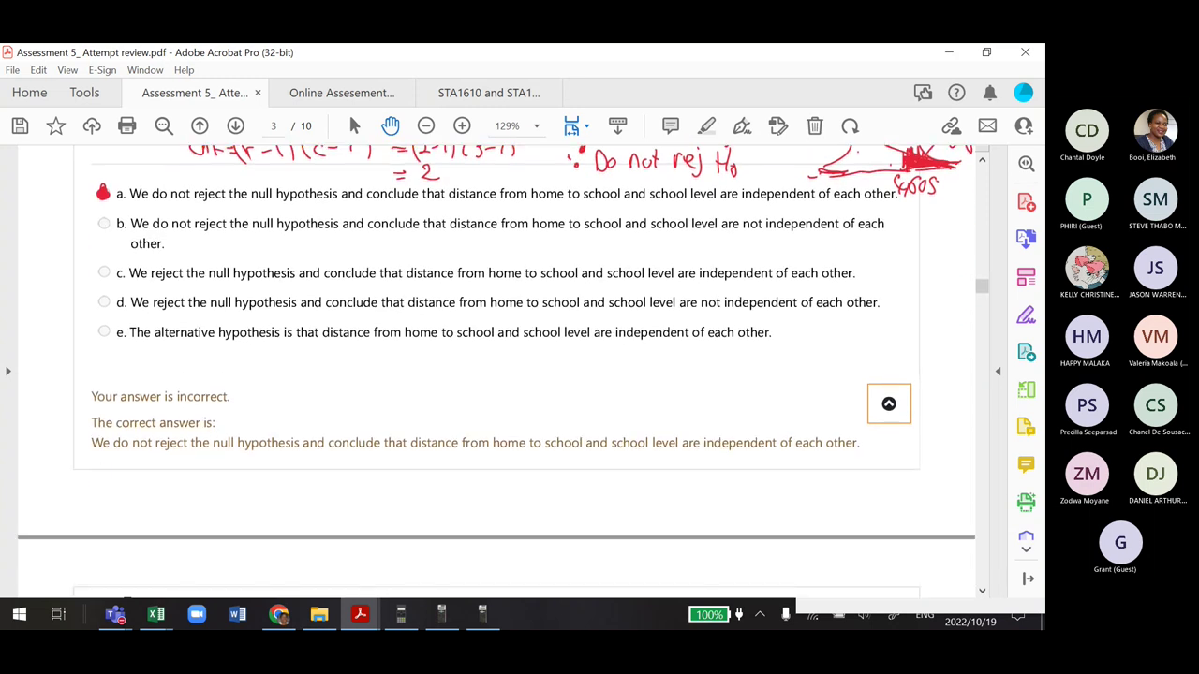
pyautogui.scroll(-3, 522, 372)
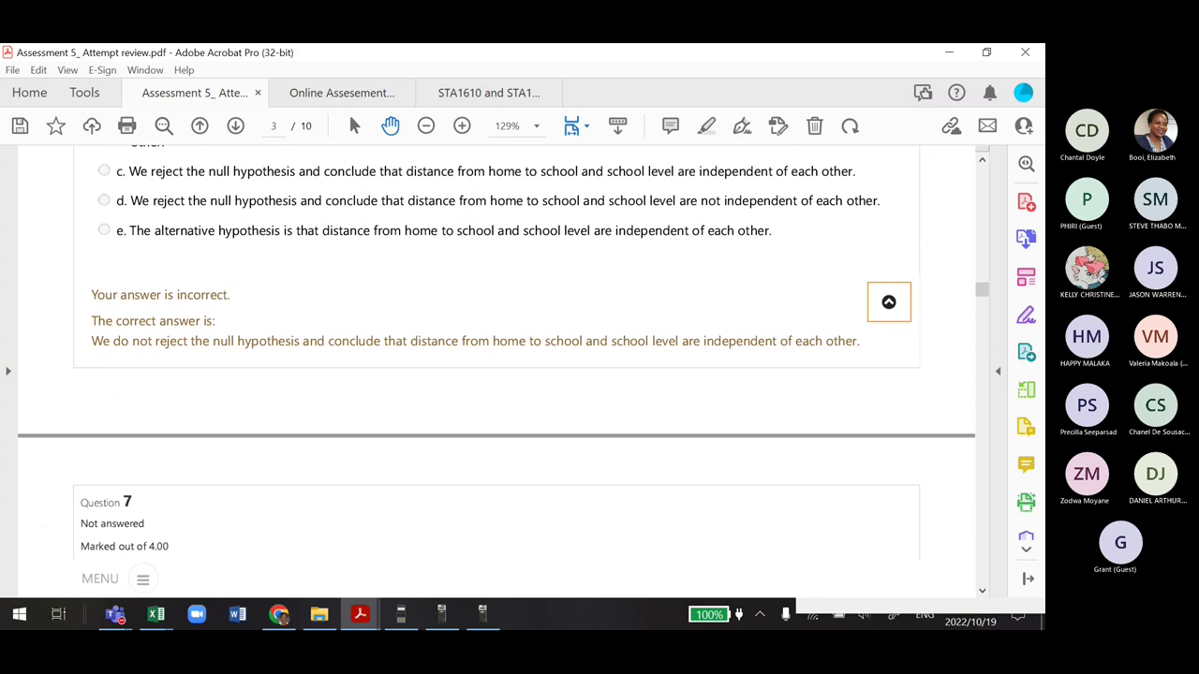
pyautogui.scroll(-6, 506, 374)
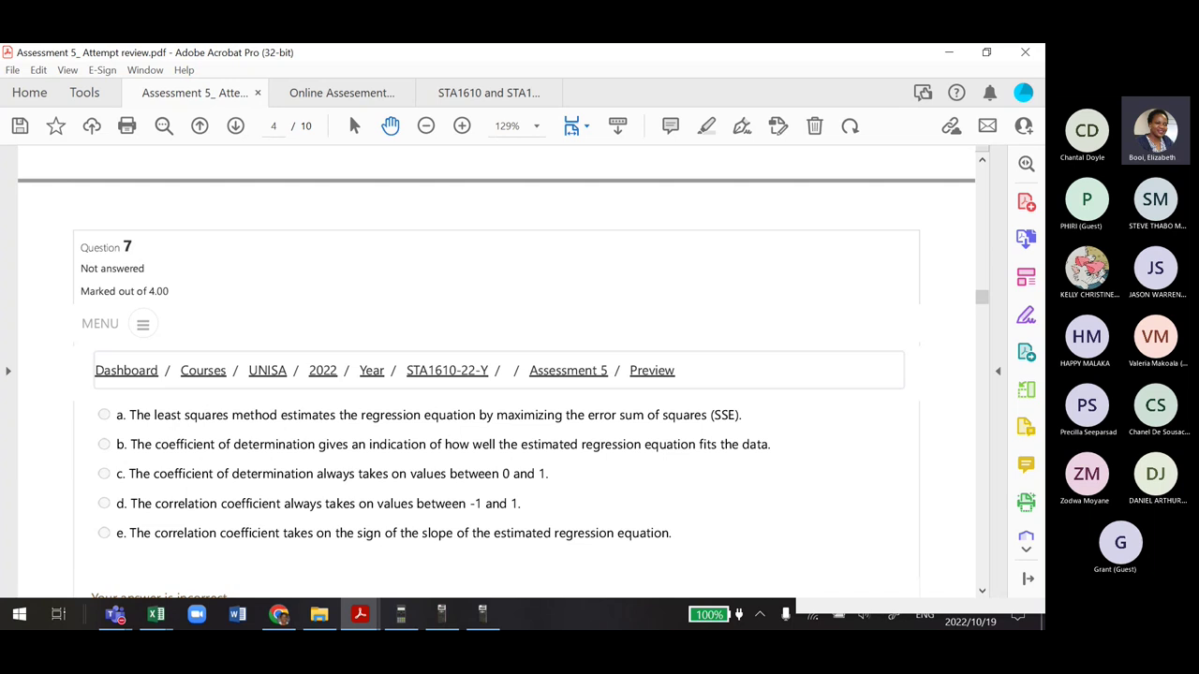
# Find the Part 7 simple linear regression question in Online Assesement 05 and enlarge it for reading
pyautogui.hotkey('ctrl', 'shift', 'Tab')
pyautogui.hotkey('ctrl', 'shift', 'Tab')
pyautogui.scroll(-15, 496, 375)
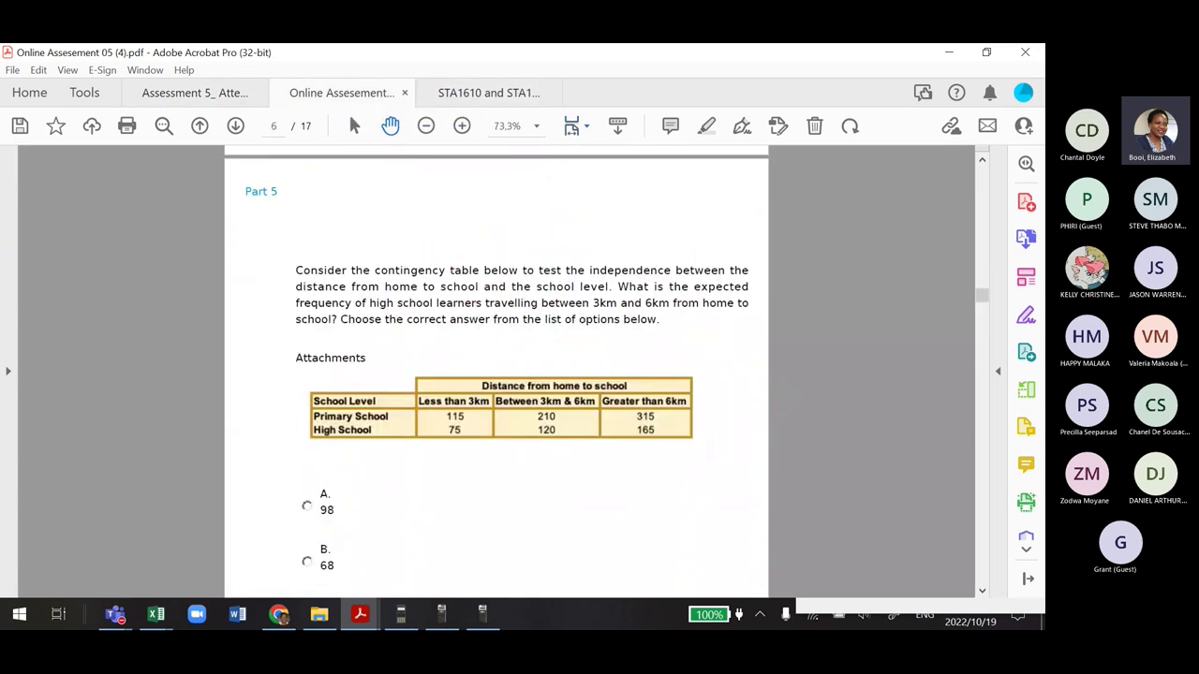
pyautogui.scroll(-4, 496, 375)
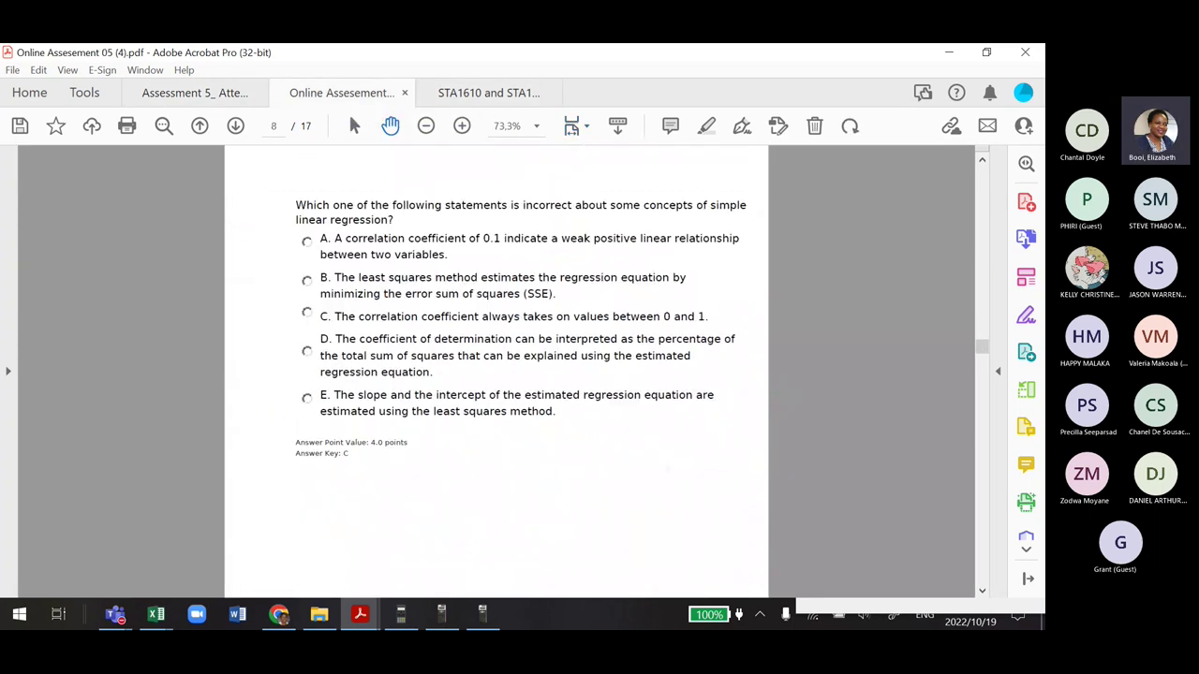
pyautogui.scroll(1, 496, 375)
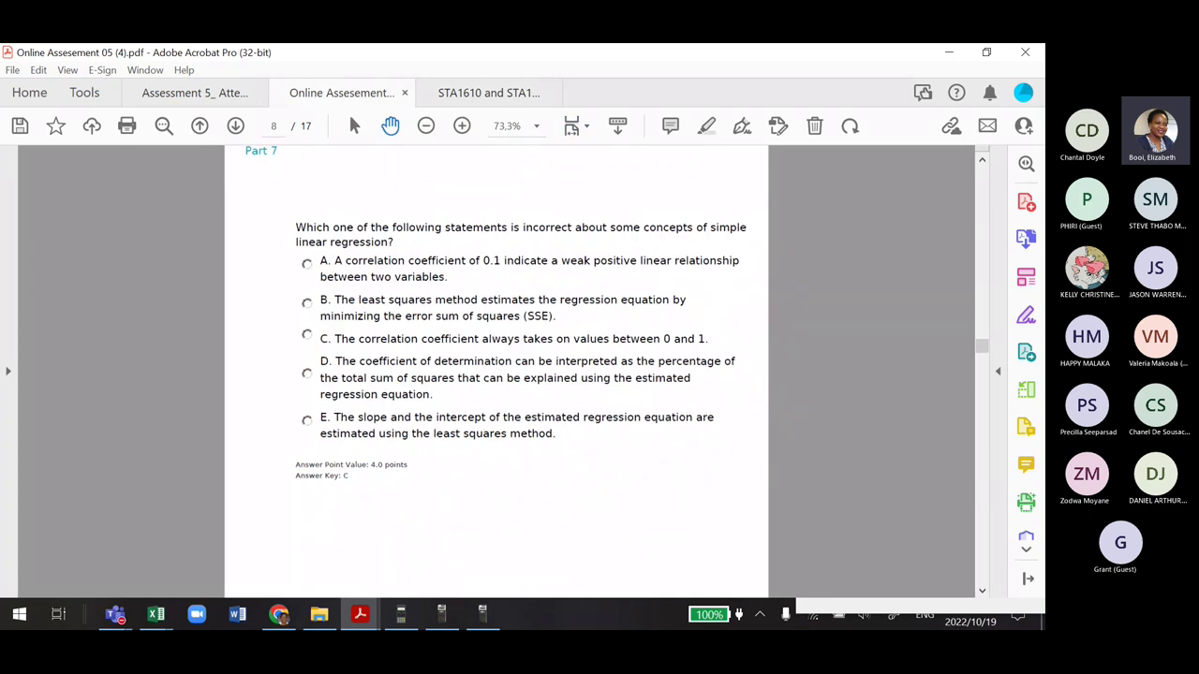
pyautogui.hotkey('ctrl', '+')
pyautogui.hotkey('ctrl', '+')
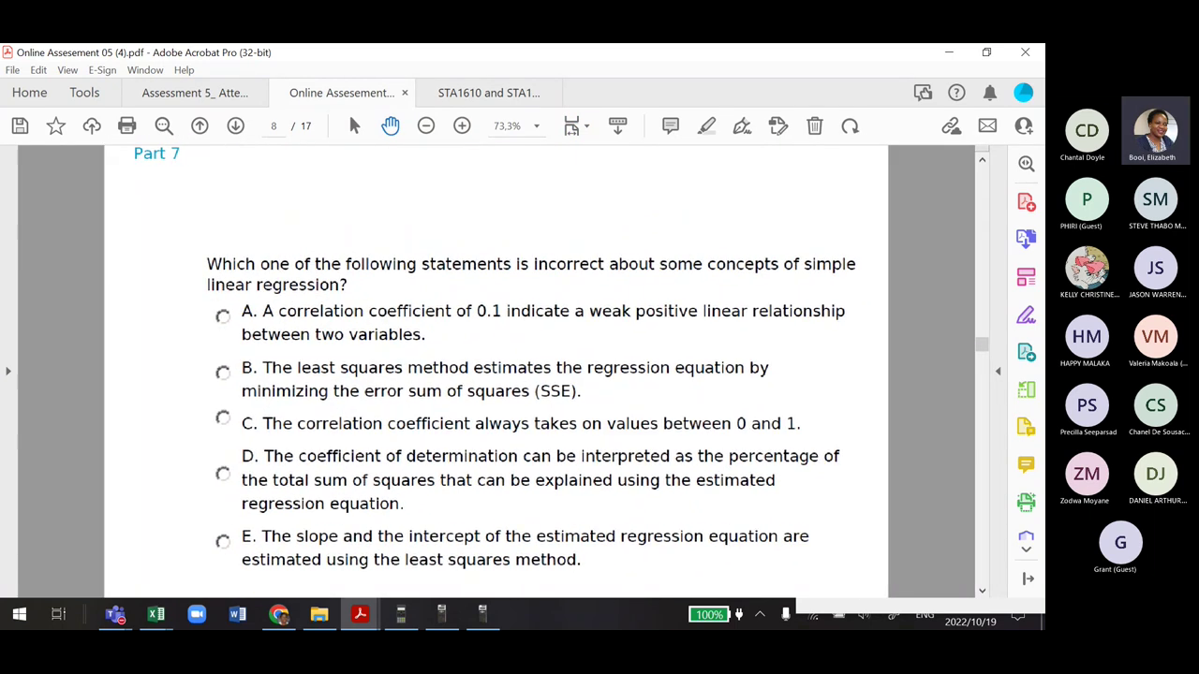
pyautogui.rightClick(155, 389)
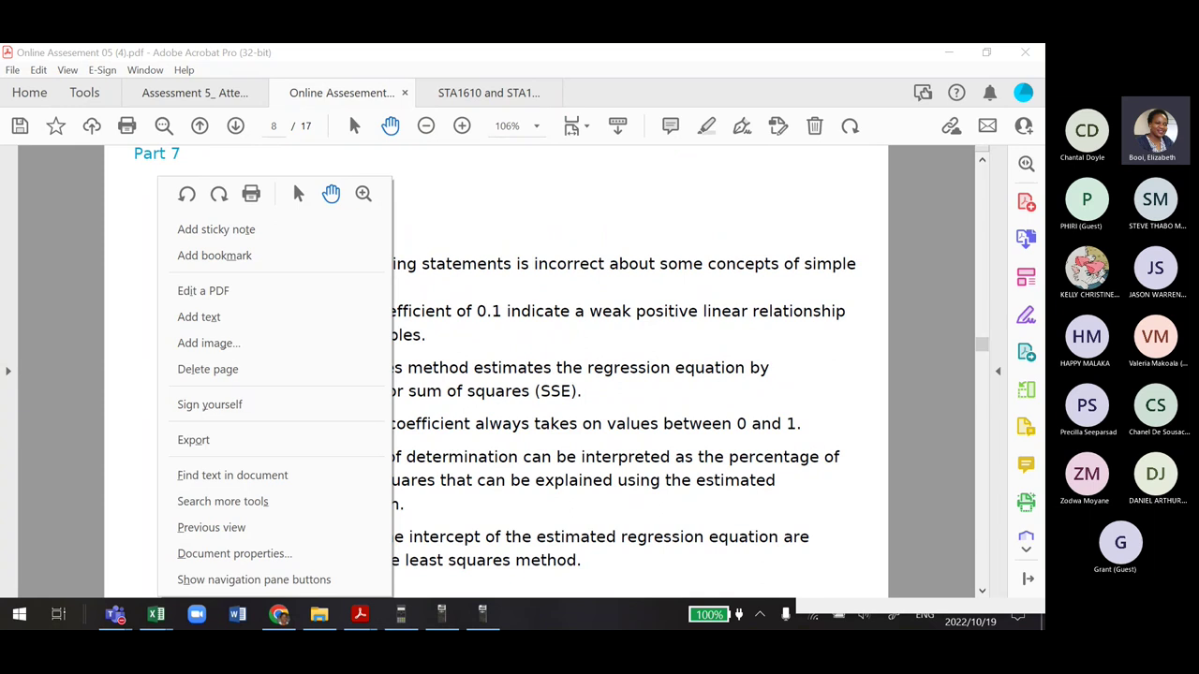
pyautogui.press('Escape')
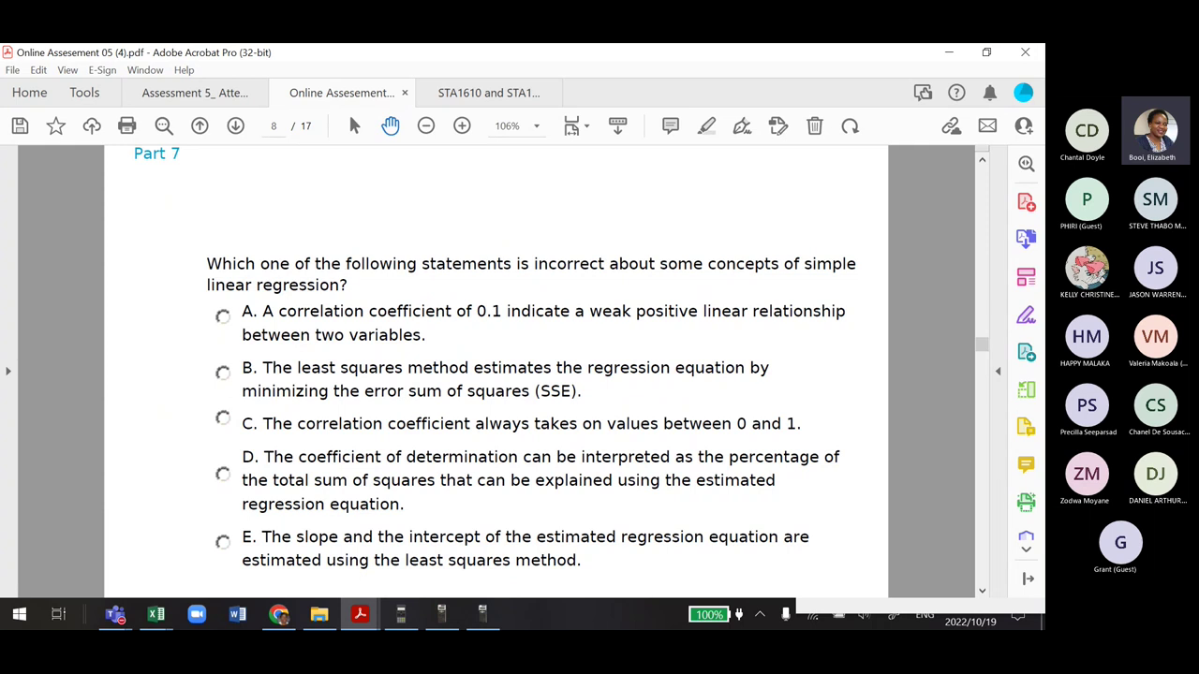
# Compare Question 7 of the attempt review with Part 7 of the online assessment, ending on the attempt review
pyautogui.click(195, 92)
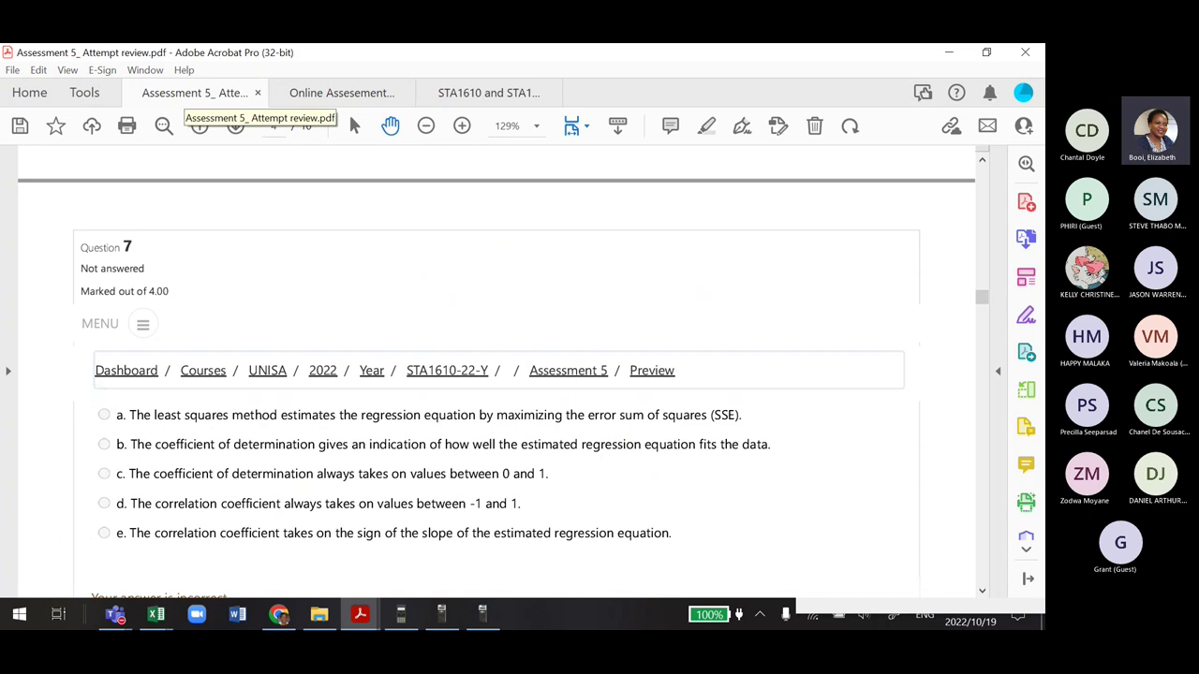
pyautogui.click(342, 93)
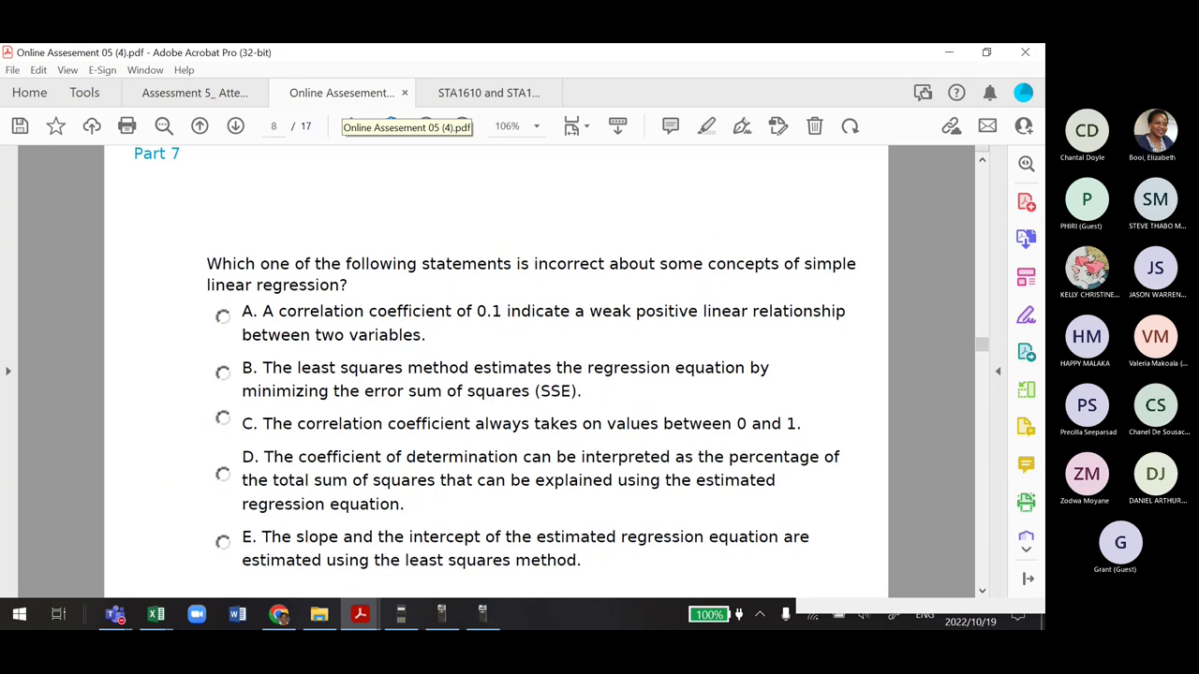
pyautogui.hotkey('ctrl', 'shift', 'Tab')
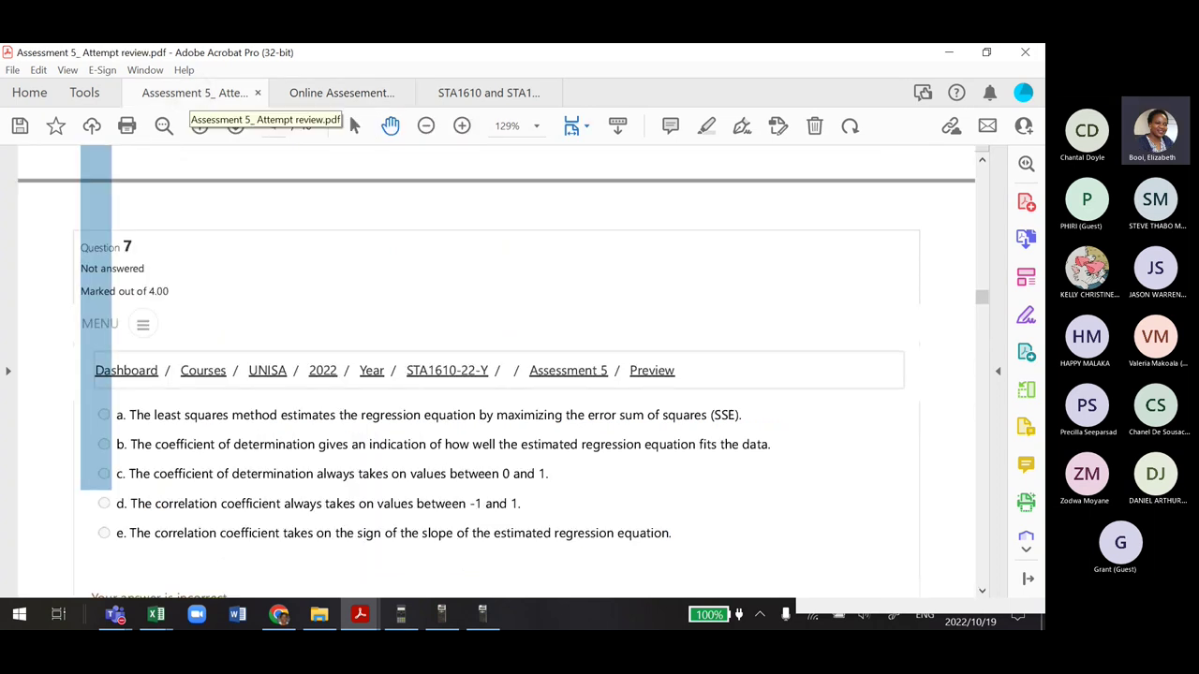
pyautogui.press('Escape')
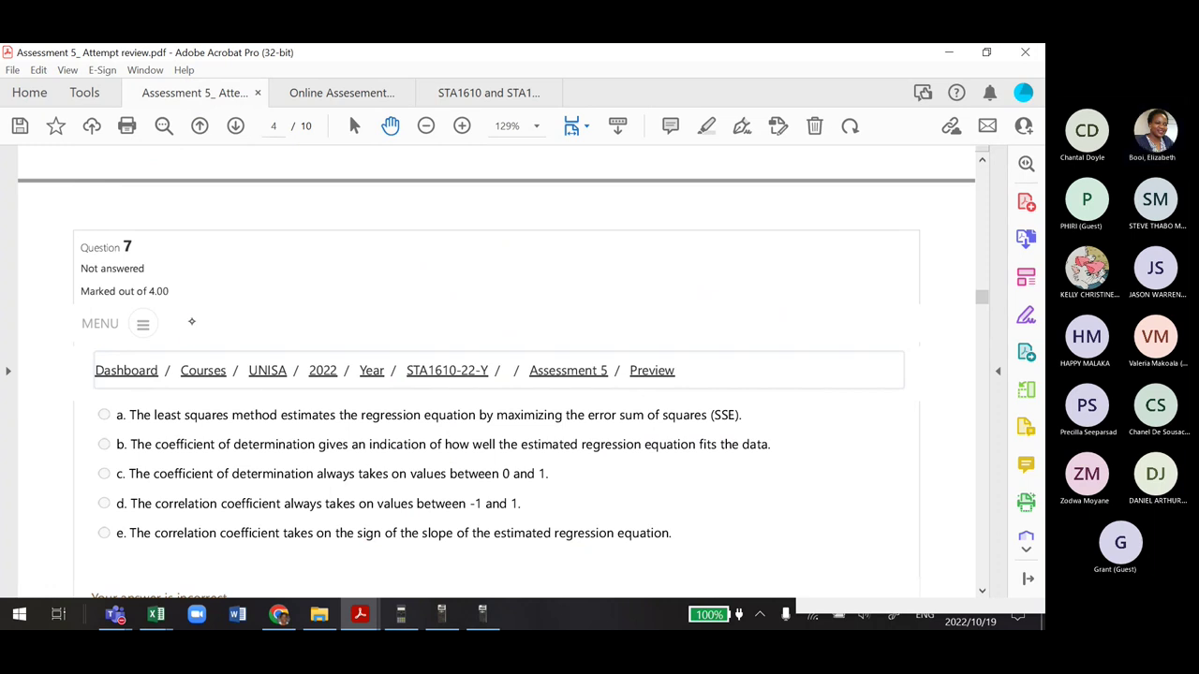
# Handwrite "Incorrect ?" above Question 7's options and tick statements c, d and e
pyautogui.moveTo(187, 307)
pyautogui.mouseDown()
pyautogui.moveTo(190, 340)
pyautogui.moveTo(230, 328)
pyautogui.moveTo(286, 335)
pyautogui.moveTo(315, 320)
pyautogui.moveTo(309, 330)
pyautogui.mouseUp()
pyautogui.click(309, 337)
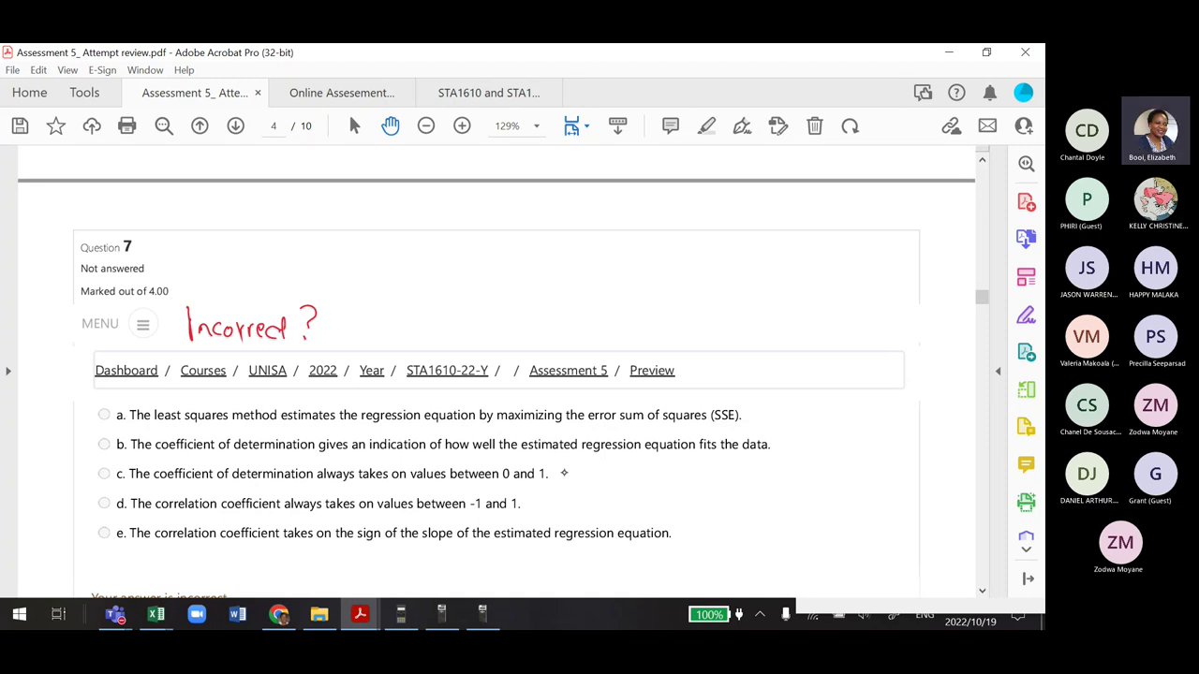
pyautogui.moveTo(565, 473); pyautogui.dragTo(582, 470)
pyautogui.moveTo(530, 505); pyautogui.dragTo(556, 500)
pyautogui.moveTo(679, 526); pyautogui.dragTo(706, 515)
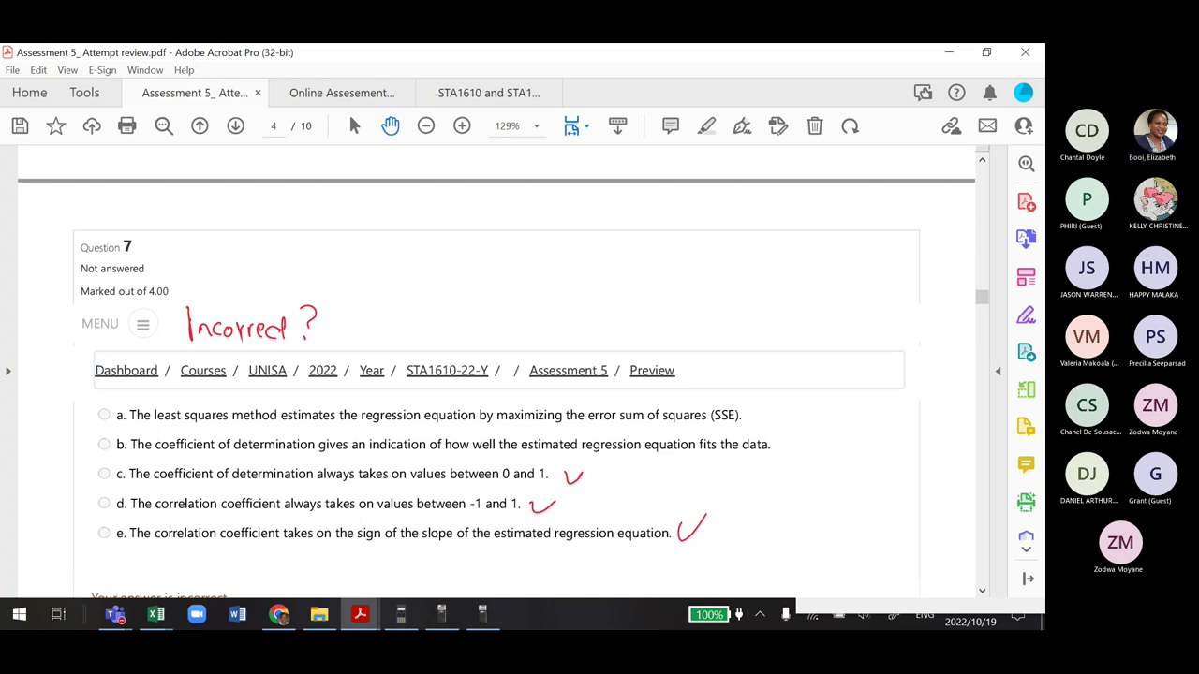
# Underline "coefficient of determination" in option b, add a bracketed note beside it, and mark option b as the answer
pyautogui.moveTo(309, 454); pyautogui.dragTo(154, 453)
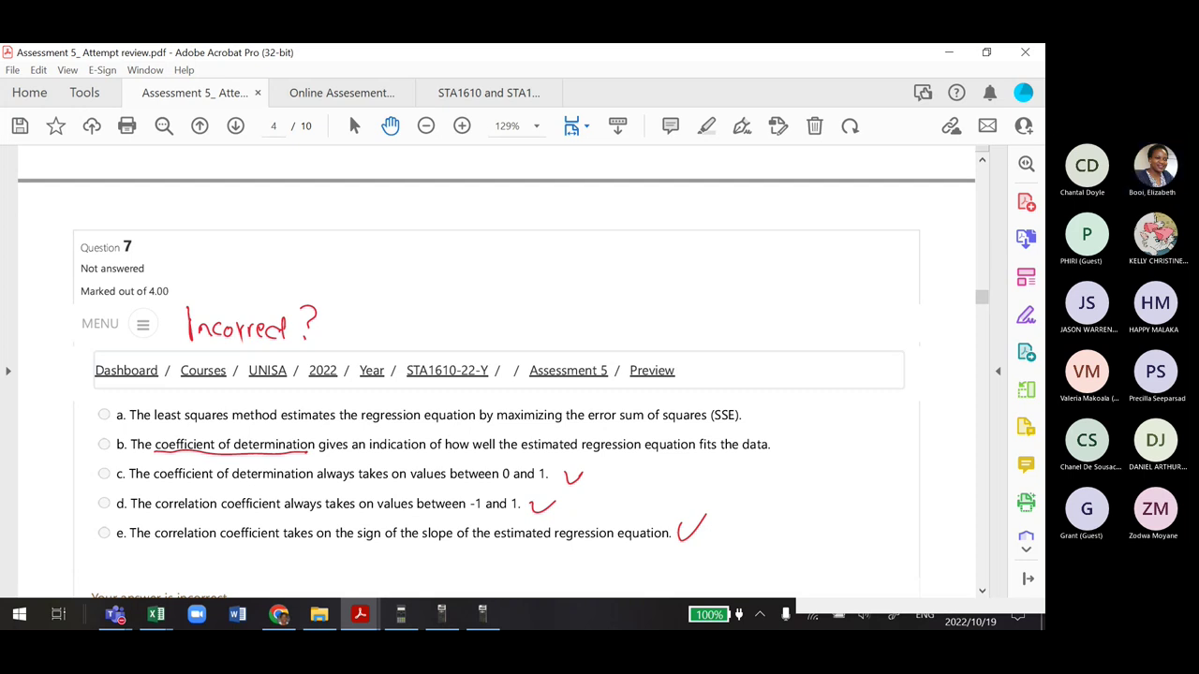
pyautogui.moveTo(797, 432)
pyautogui.mouseDown()
pyautogui.moveTo(782, 460)
pyautogui.moveTo(811, 441)
pyautogui.mouseUp()
pyautogui.moveTo(806, 442)
pyautogui.mouseDown()
pyautogui.moveTo(808, 455)
pyautogui.moveTo(828, 442)
pyautogui.mouseUp()
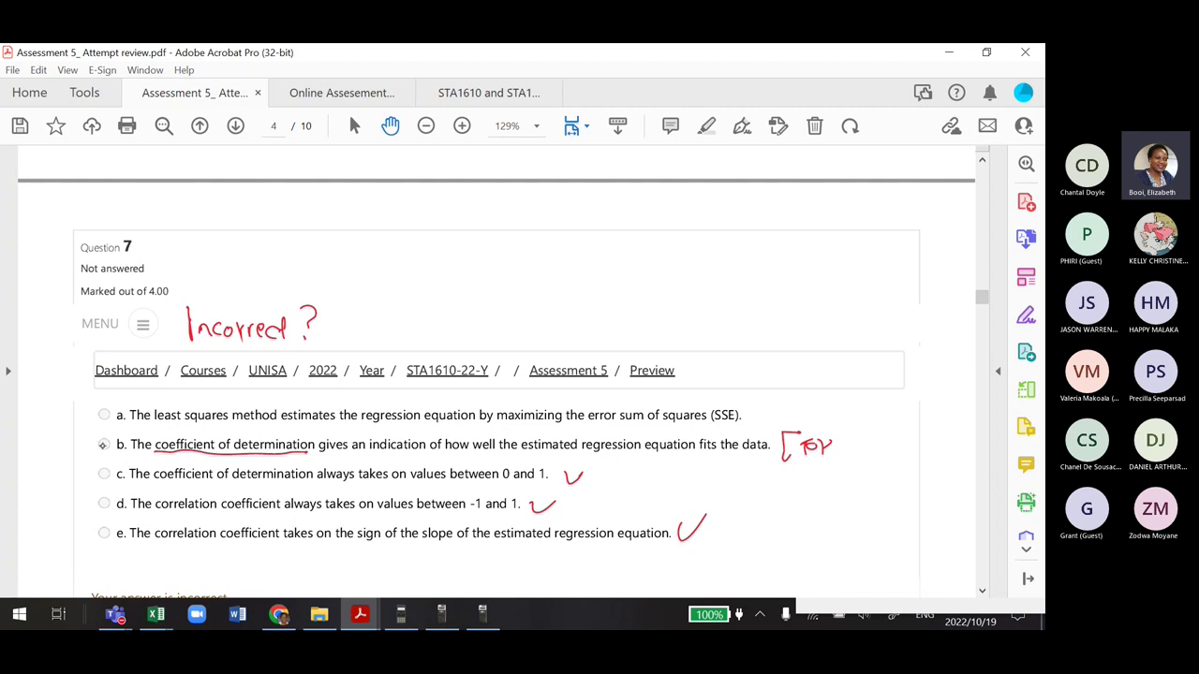
pyautogui.moveTo(98, 445); pyautogui.dragTo(103, 444)
# Handwrite the regression equation ŷ = b0 + b1x + ε above Question 7 and circle the error term
pyautogui.moveTo(421, 206)
pyautogui.mouseDown()
pyautogui.moveTo(432, 206)
pyautogui.moveTo(427, 236)
pyautogui.moveTo(456, 222)
pyautogui.moveTo(428, 190)
pyautogui.moveTo(507, 227)
pyautogui.mouseUp()
pyautogui.moveTo(498, 214); pyautogui.dragTo(512, 214)
pyautogui.moveTo(518, 193)
pyautogui.mouseDown()
pyautogui.moveTo(536, 225)
pyautogui.moveTo(566, 217)
pyautogui.moveTo(560, 228)
pyautogui.moveTo(582, 229)
pyautogui.moveTo(555, 228)
pyautogui.moveTo(580, 199)
pyautogui.mouseUp()
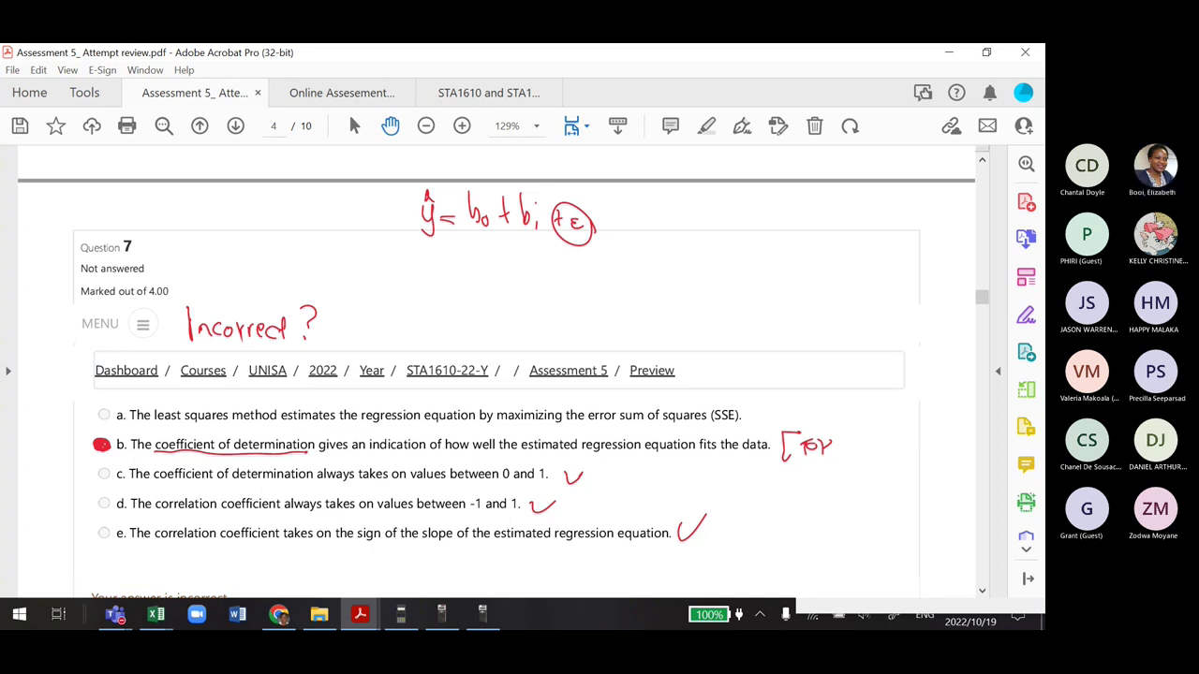
pyautogui.moveTo(532, 214); pyautogui.dragTo(540, 225)
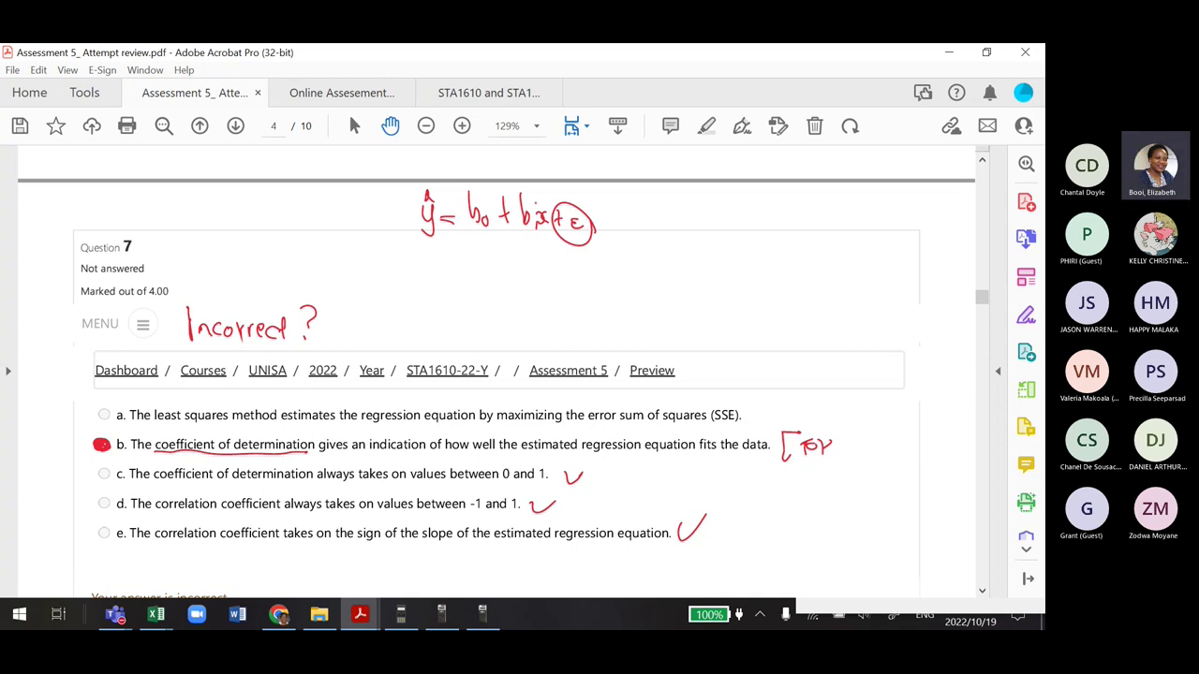
# Check the correct answer given below Question 7 against the marked options
pyautogui.scroll(-2, 496, 375)
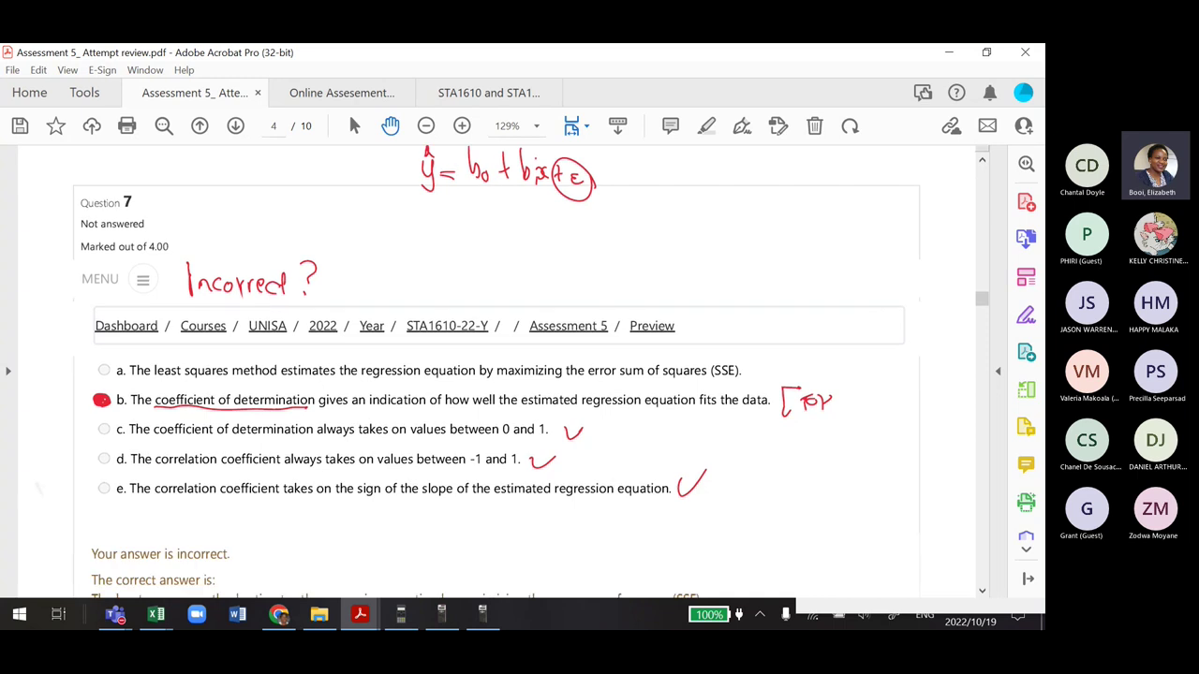
pyautogui.scroll(-1, 497, 375)
pyautogui.scroll(-1, 496, 374)
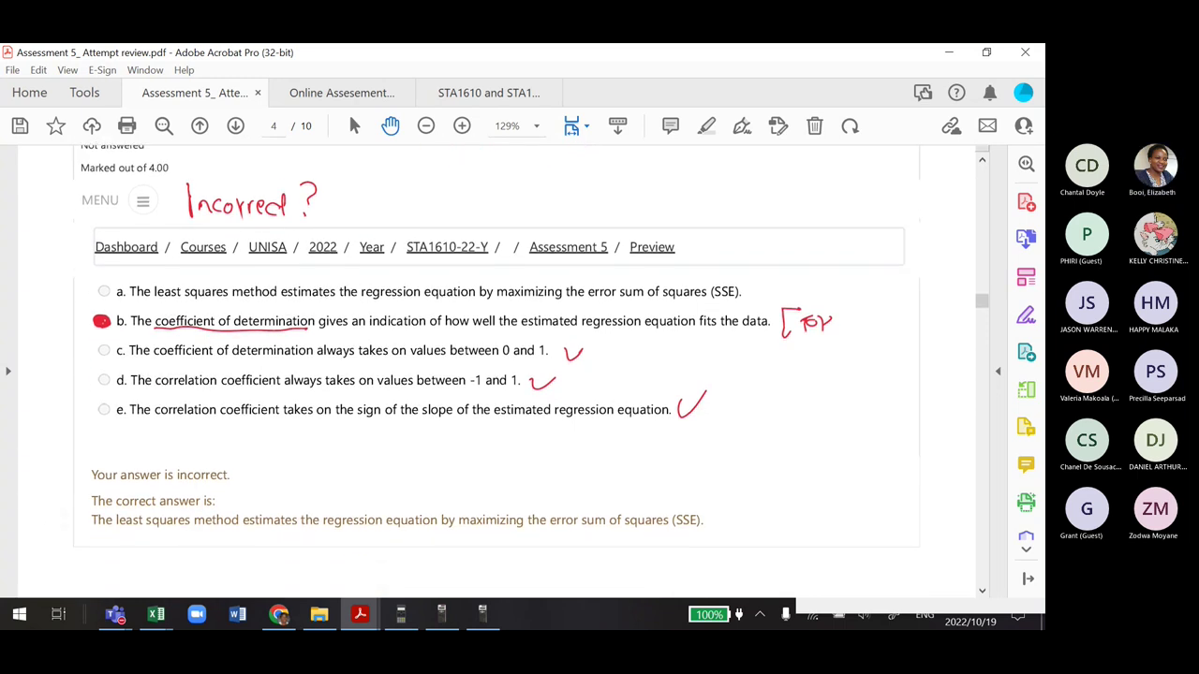
pyautogui.scroll(1, 66, 519)
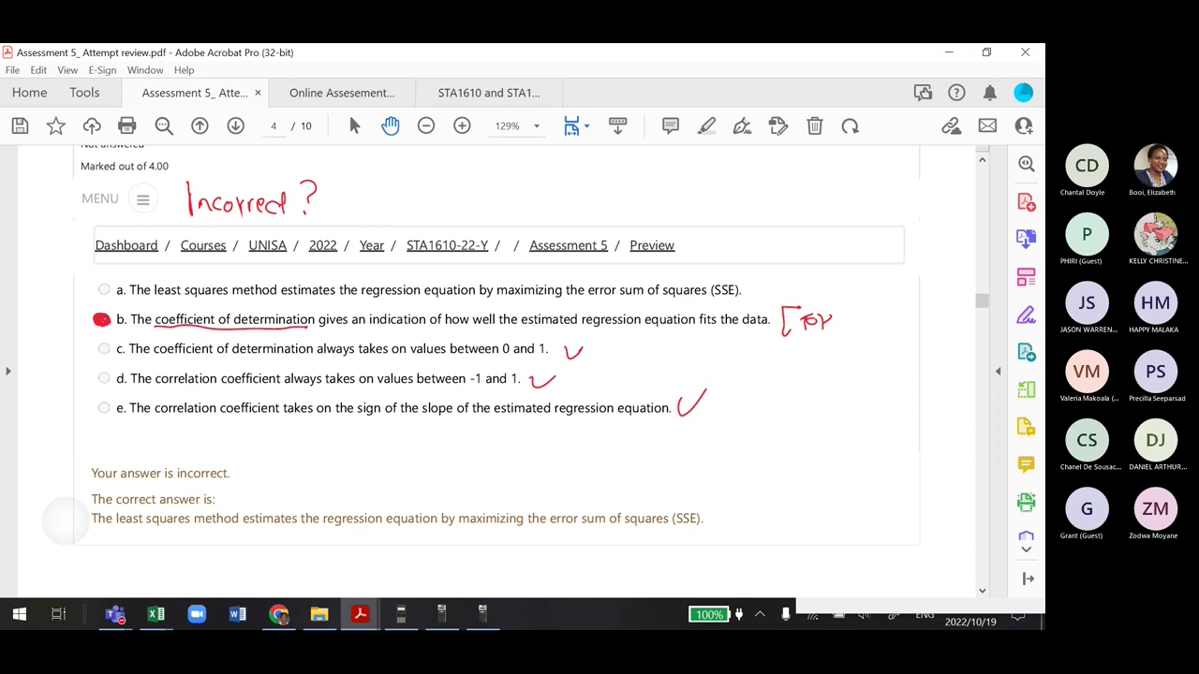
pyautogui.scroll(1, 61, 519)
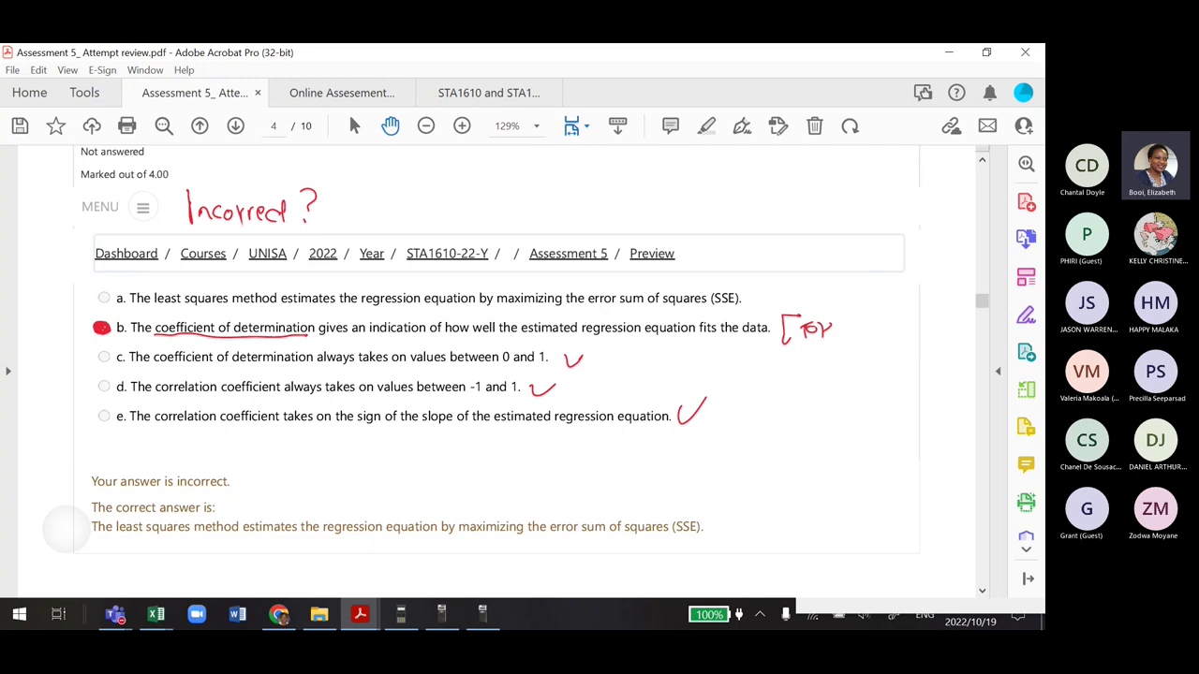
pyautogui.scroll(1, 61, 529)
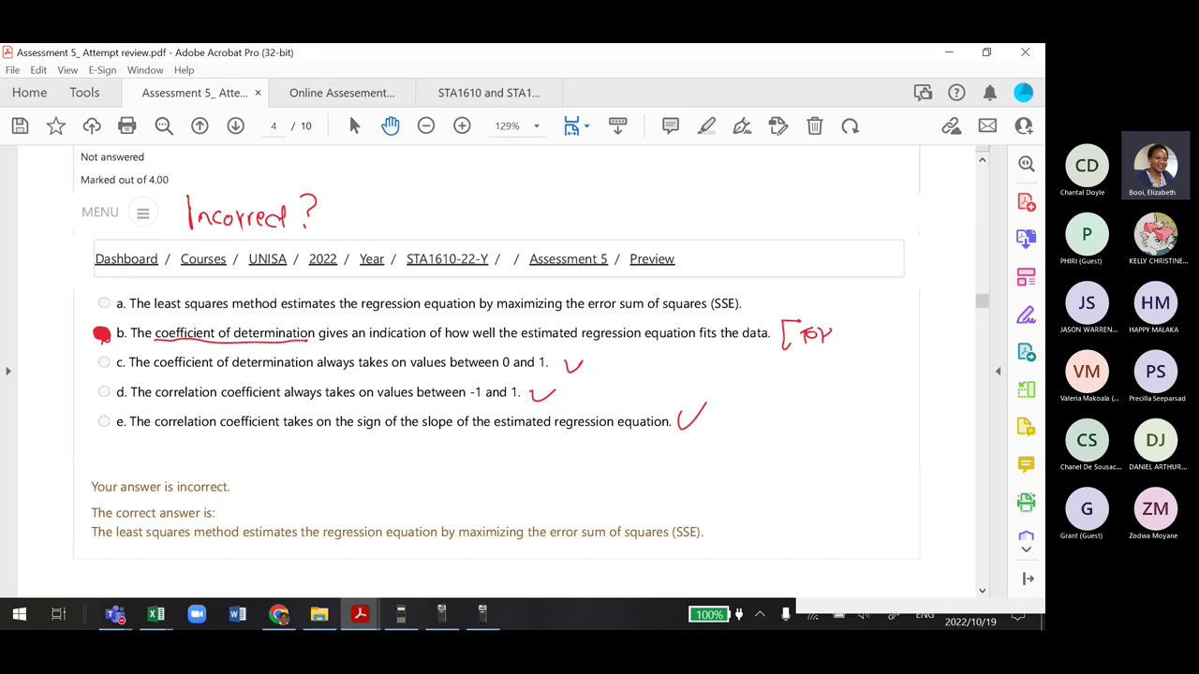
# Tick statement a in Question 7 and move on to Question 8 of the assessment review
pyautogui.moveTo(269, 296); pyautogui.dragTo(294, 287)
pyautogui.scroll(-5, 506, 375)
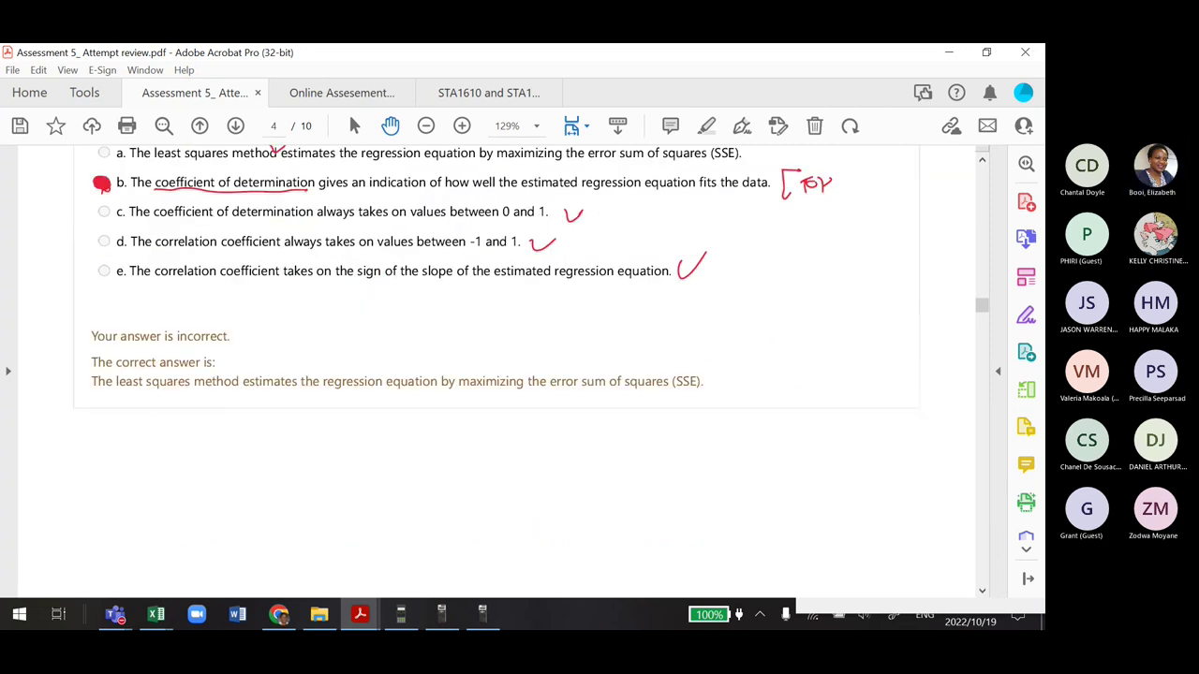
pyautogui.scroll(-3, 506, 375)
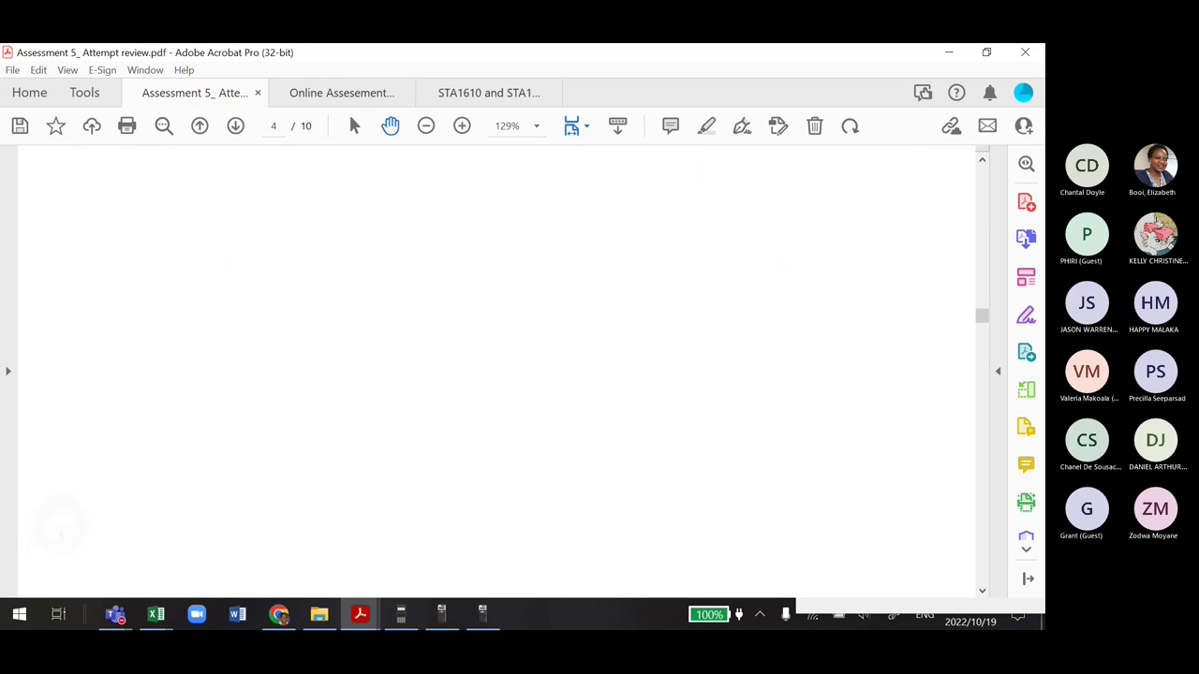
pyautogui.scroll(-5, 496, 375)
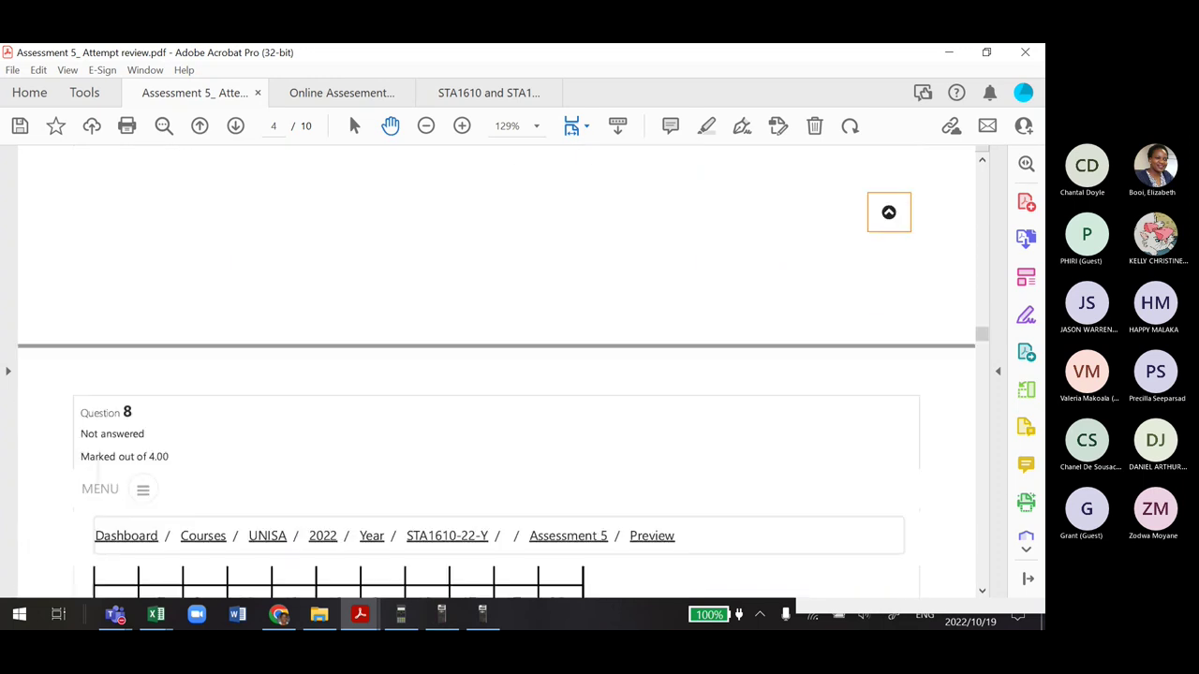
pyautogui.scroll(2, 496, 375)
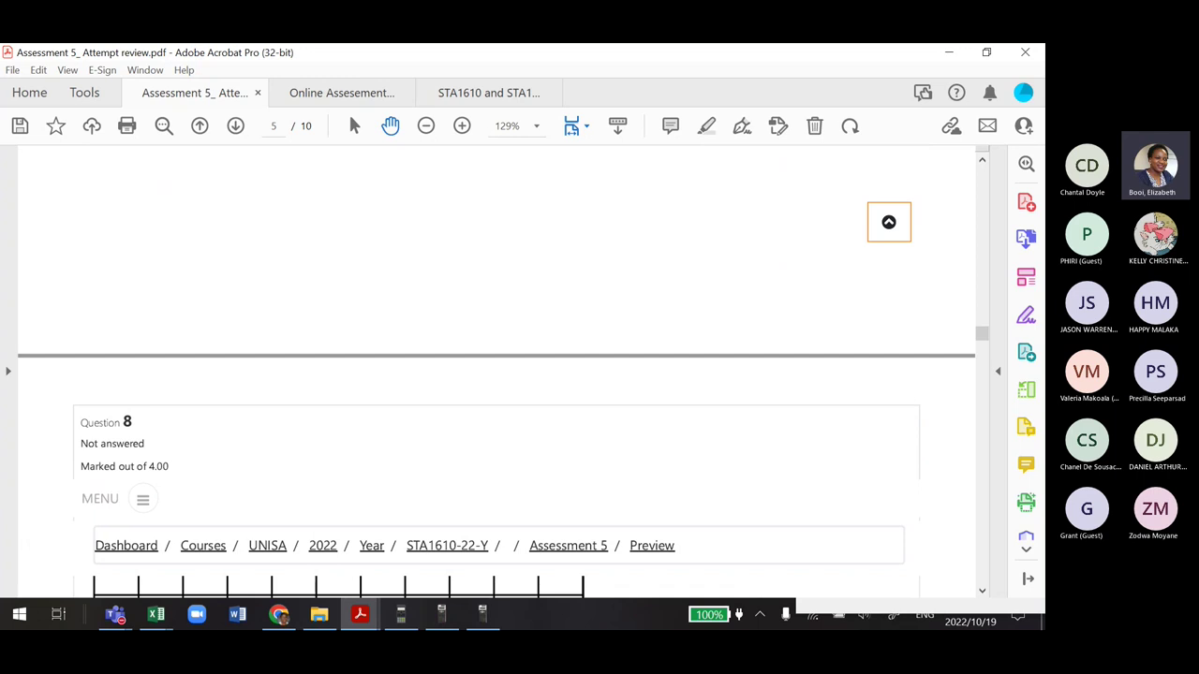
# In Online Assesement 05 (4).pdf, underline "incorrect" in the Part 7 question and correct the 0 in statement C to −1
pyautogui.click(342, 93)
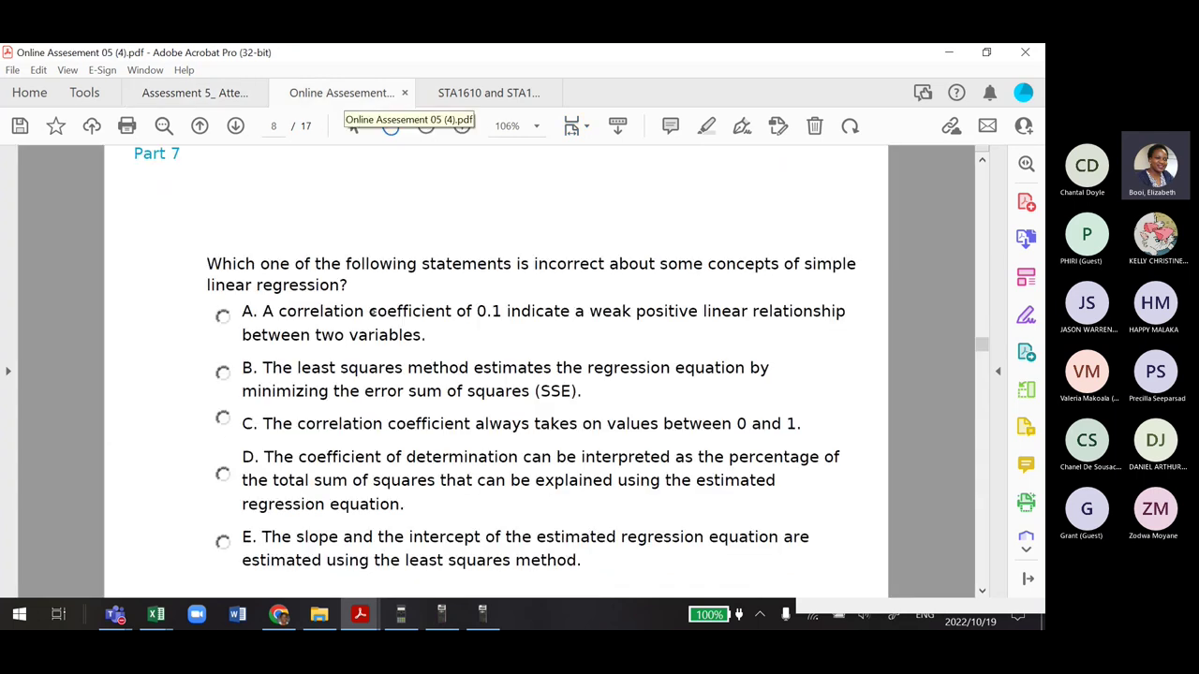
pyautogui.moveTo(604, 273); pyautogui.dragTo(527, 279)
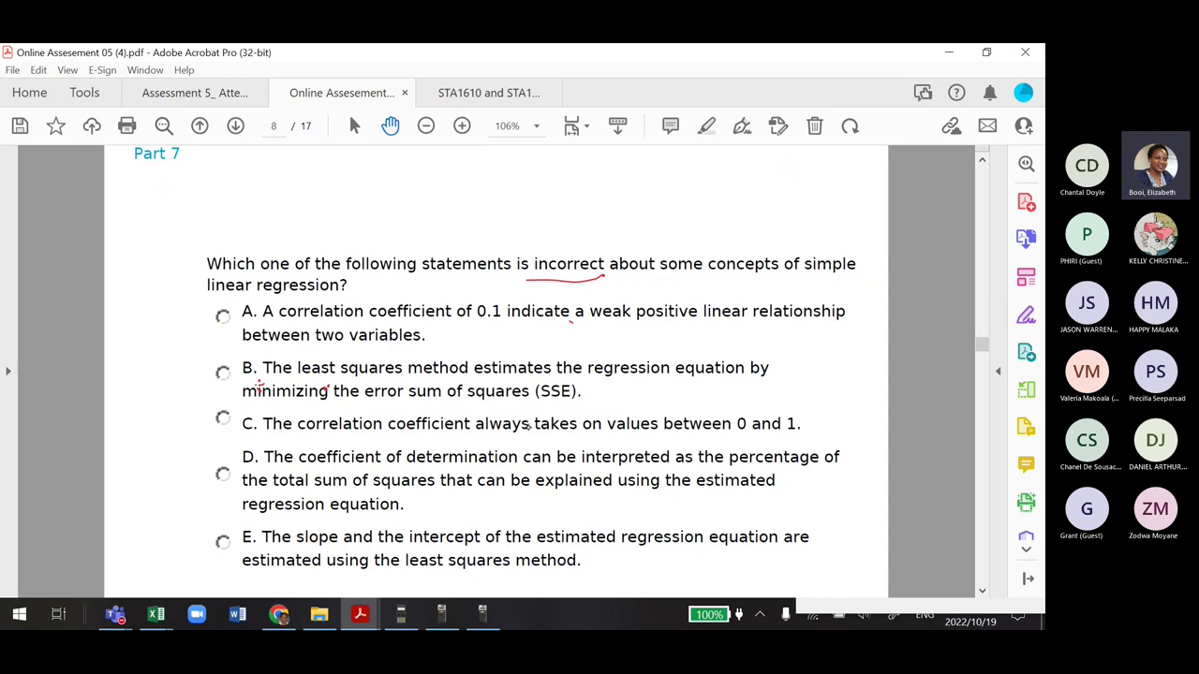
pyautogui.moveTo(798, 433)
pyautogui.mouseDown()
pyautogui.moveTo(739, 438)
pyautogui.moveTo(745, 413)
pyautogui.moveTo(728, 408)
pyautogui.moveTo(738, 398)
pyautogui.mouseUp()
# Tick statements A, B, D and E of the Part 7 simple linear regression question
pyautogui.moveTo(437, 331); pyautogui.dragTo(459, 325)
pyautogui.moveTo(585, 384); pyautogui.dragTo(616, 366)
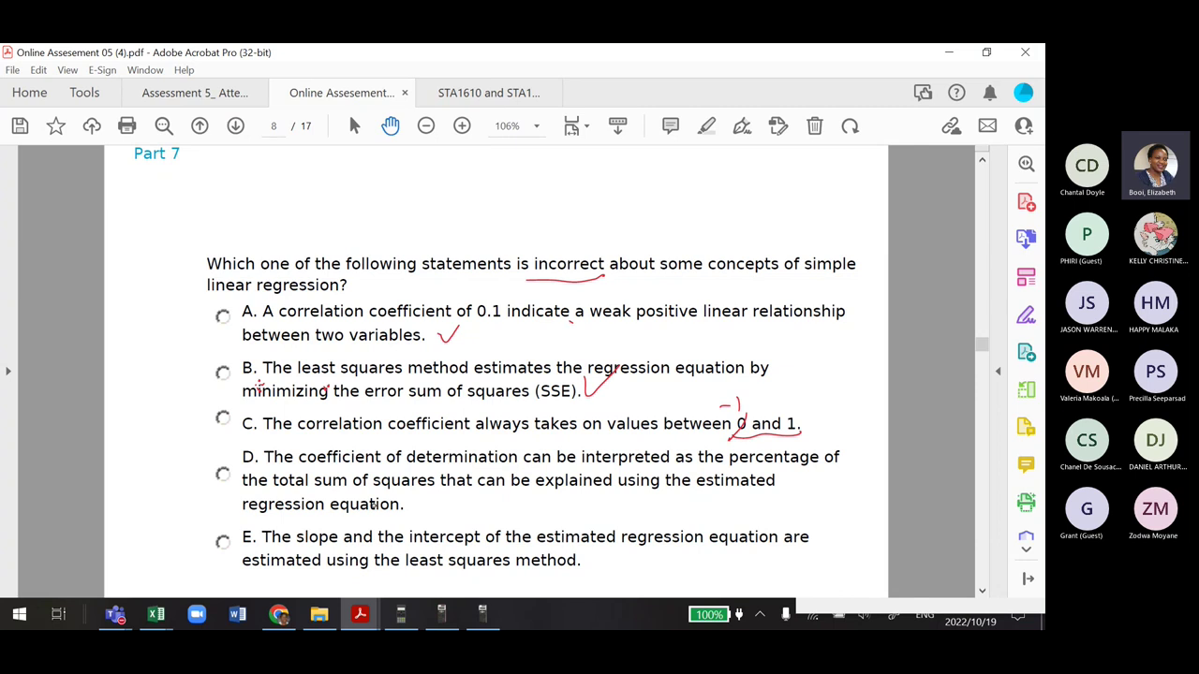
pyautogui.moveTo(411, 502); pyautogui.dragTo(437, 488)
pyautogui.moveTo(586, 559); pyautogui.dragTo(614, 546)
# Handwrite the estimated regression equation ŷ = b0 + b1x in the margin beside statement E
pyautogui.moveTo(124, 530)
pyautogui.mouseDown()
pyautogui.moveTo(132, 560)
pyautogui.moveTo(138, 525)
pyautogui.moveTo(157, 548)
pyautogui.mouseUp()
pyautogui.moveTo(164, 524)
pyautogui.mouseDown()
pyautogui.moveTo(165, 550)
pyautogui.moveTo(177, 553)
pyautogui.mouseUp()
pyautogui.moveTo(184, 530)
pyautogui.mouseDown()
pyautogui.moveTo(186, 551)
pyautogui.moveTo(188, 540)
pyautogui.mouseUp()
pyautogui.moveTo(193, 524); pyautogui.dragTo(202, 548)
pyautogui.moveTo(205, 540); pyautogui.dragTo(217, 551)
pyautogui.moveTo(216, 536); pyautogui.dragTo(208, 553)
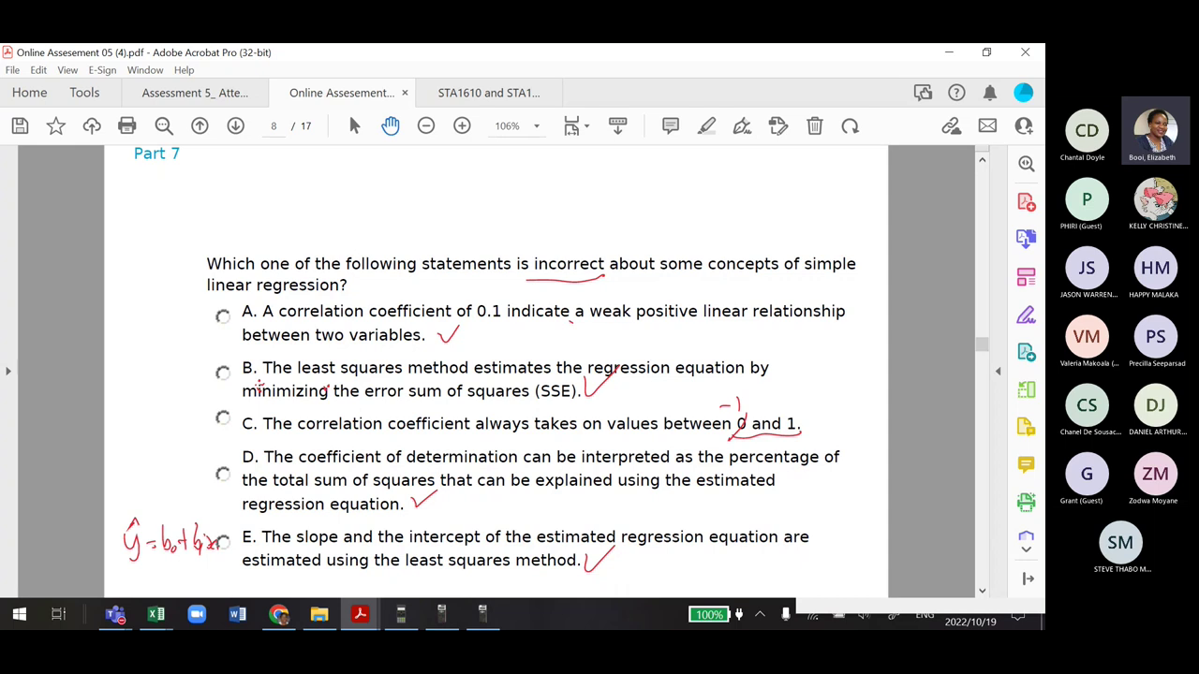
# Recheck Question 7's marked options and correct answer in the Assessment 5 review, and view Question 8's data table and scatter plots
pyautogui.click(195, 92)
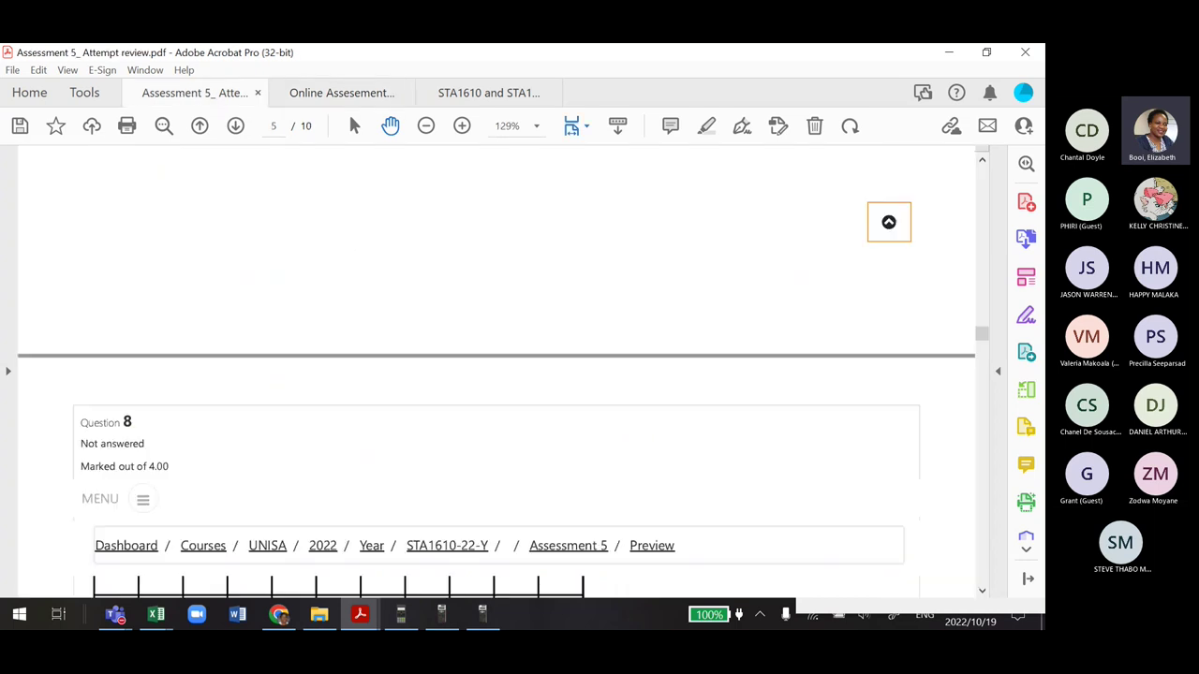
pyautogui.scroll(15, 497, 375)
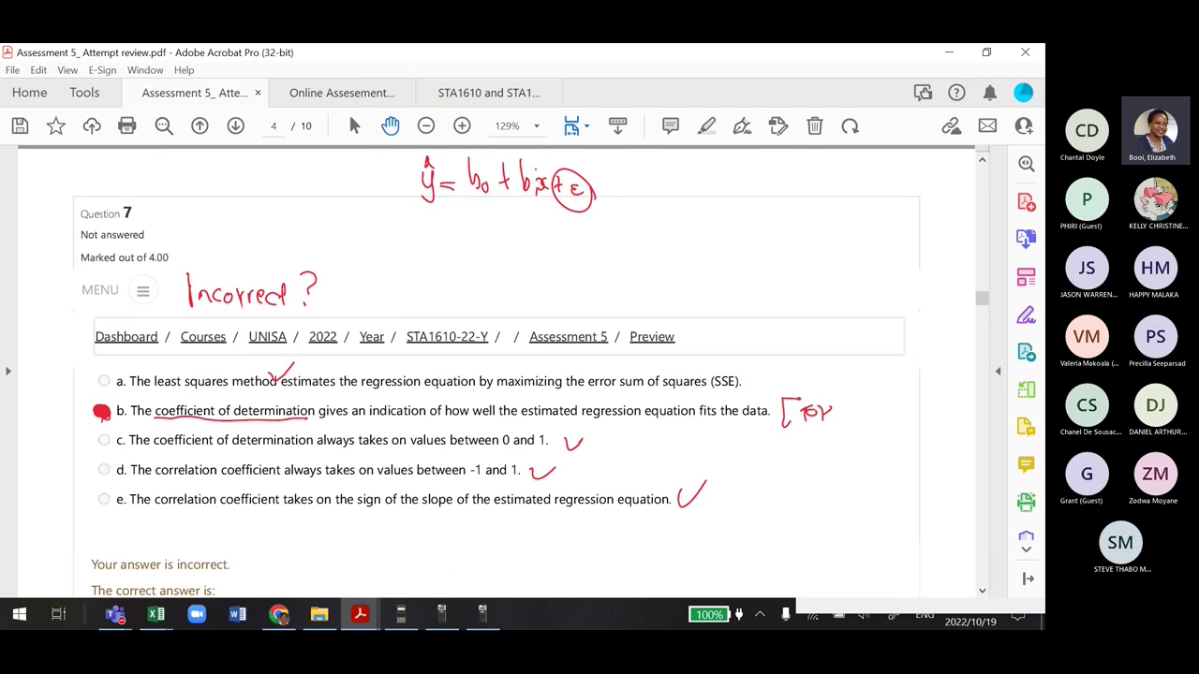
pyautogui.scroll(1, 496, 370)
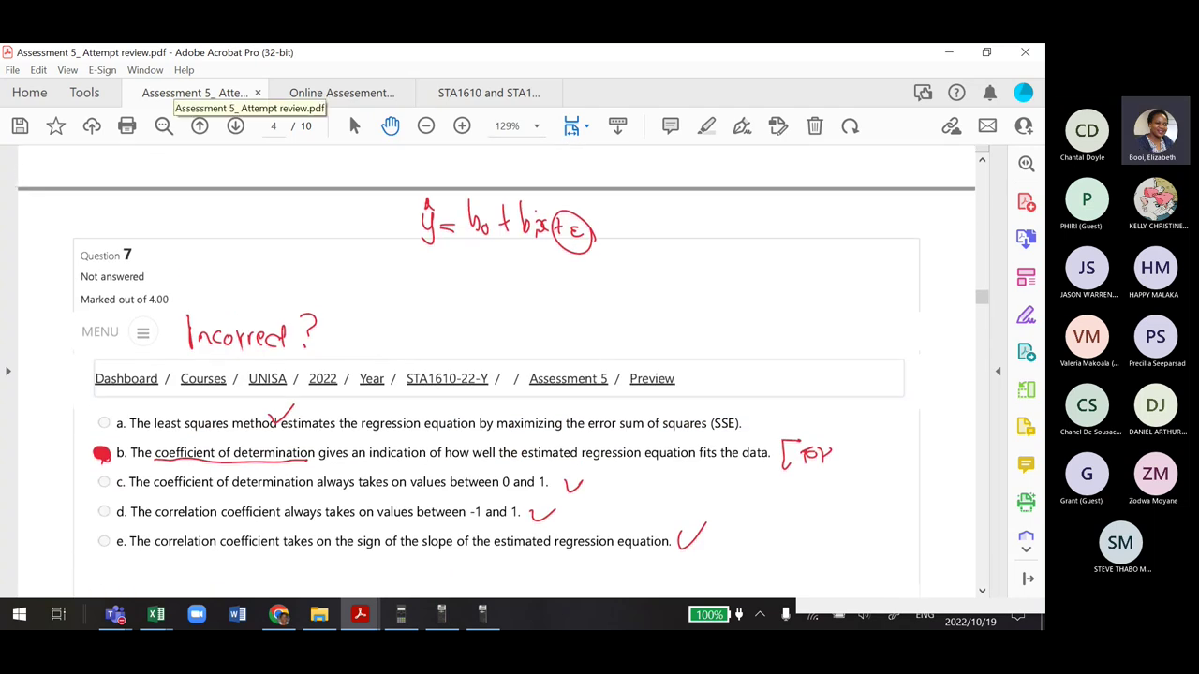
pyautogui.scroll(-8, 497, 370)
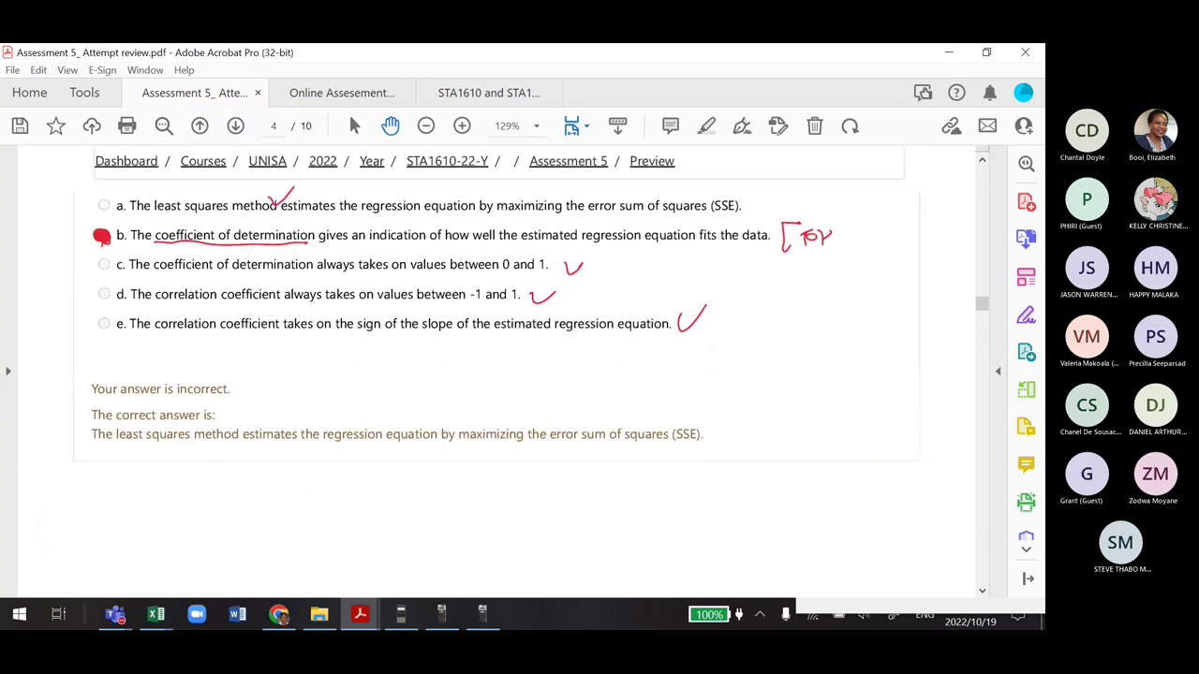
pyautogui.scroll(-8, 496, 370)
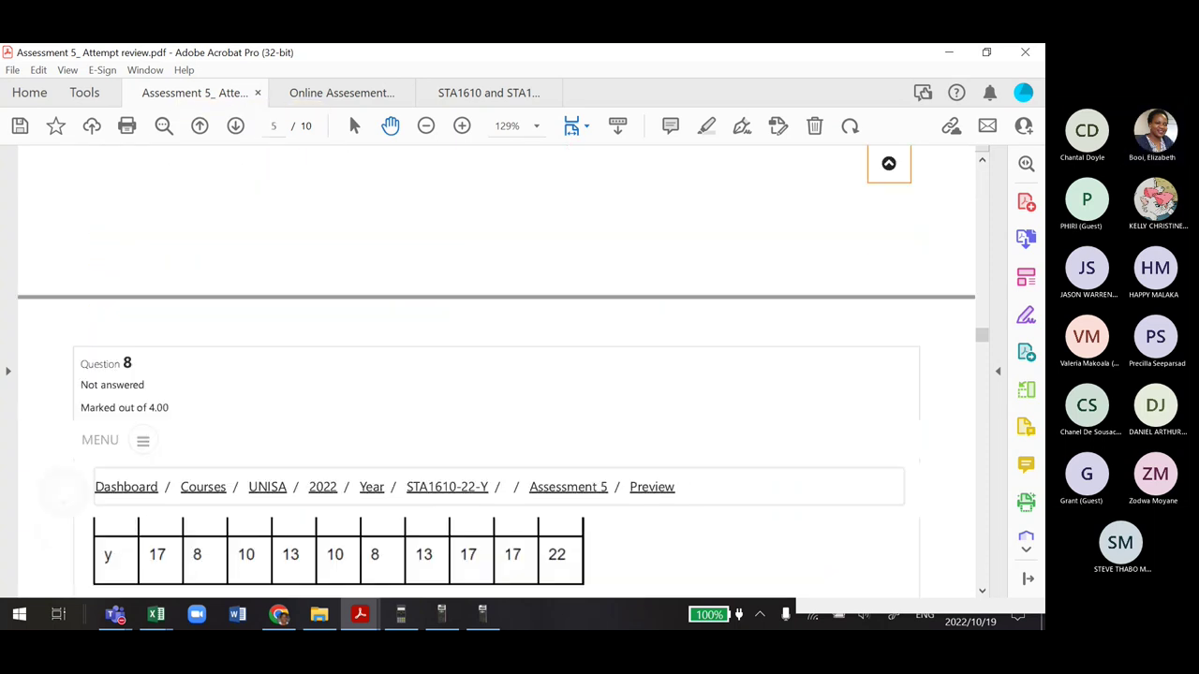
pyautogui.scroll(-2, 496, 370)
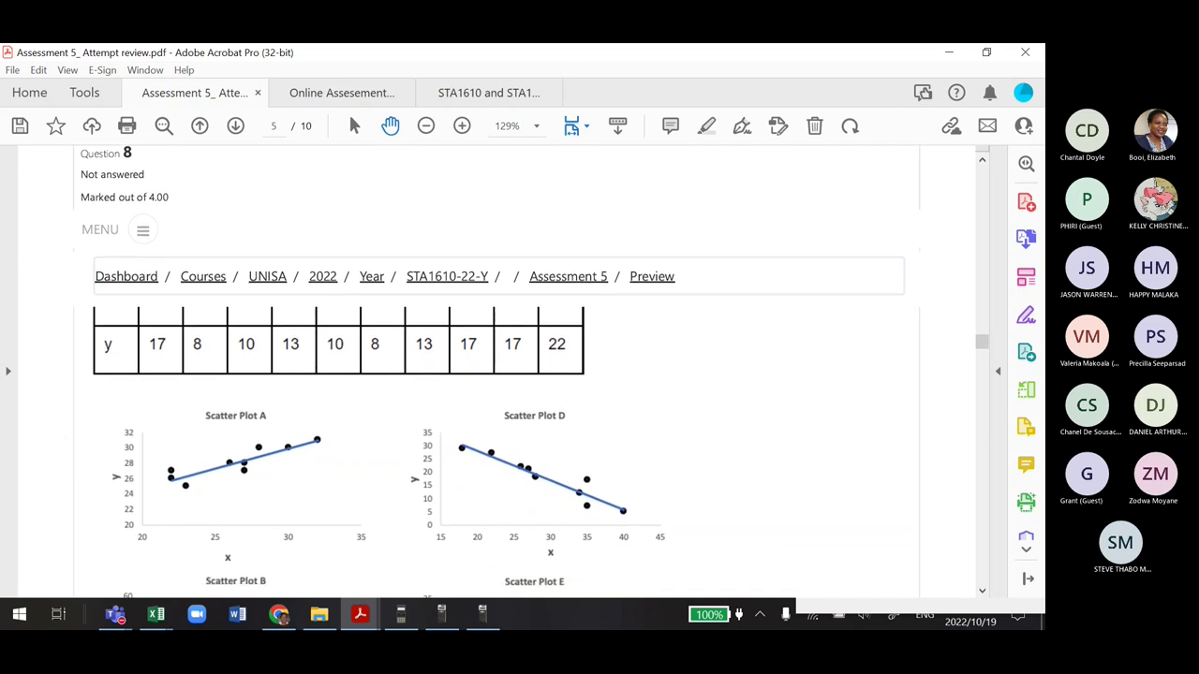
pyautogui.scroll(-2, 496, 370)
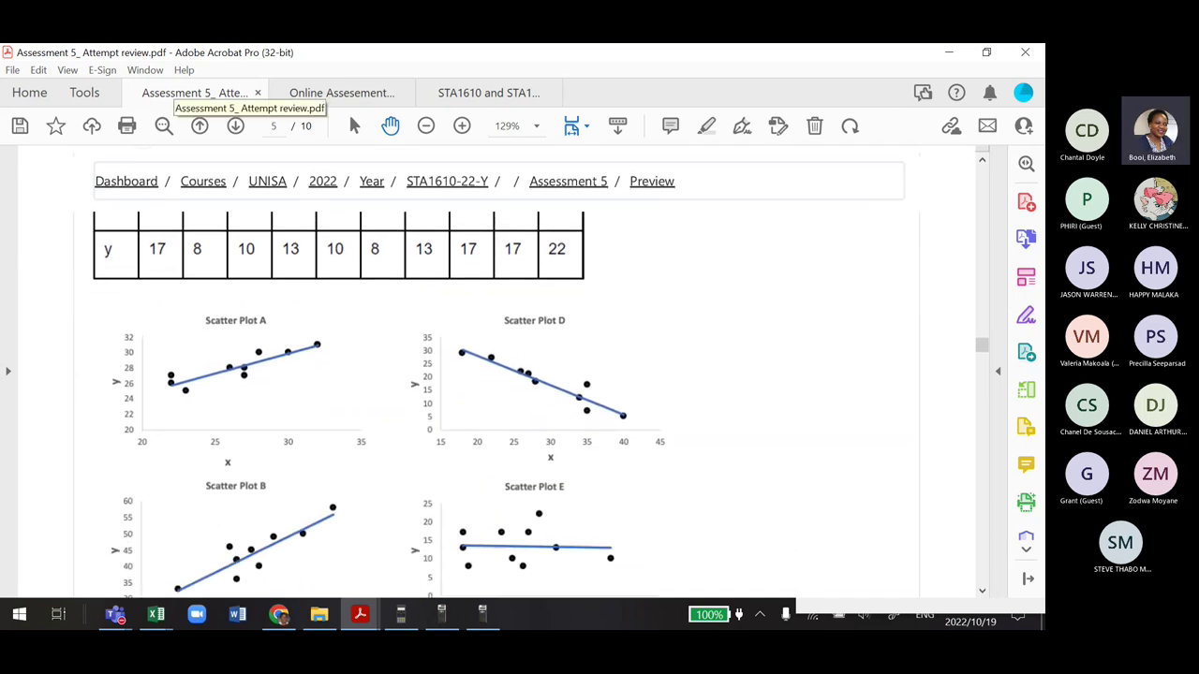
# Read the scatter plot question in Online Assesement 05 (4).pdf, comparing the sample data table with Scatter Plots A to F
pyautogui.click(342, 93)
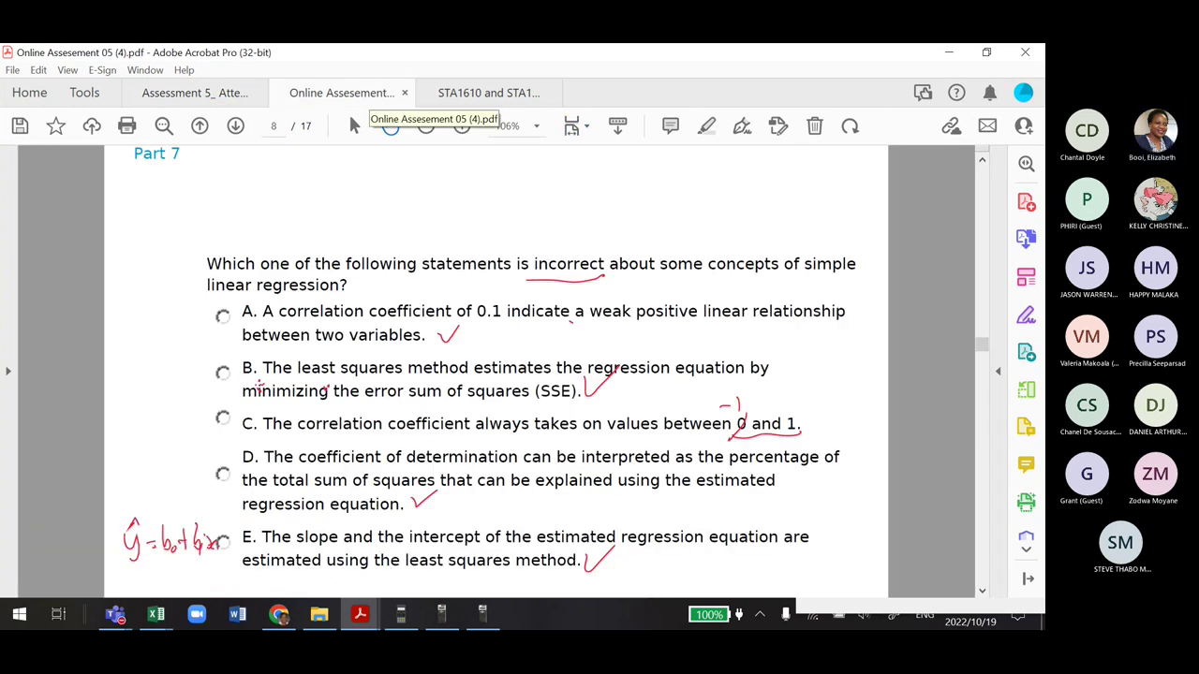
pyautogui.scroll(-5, 496, 370)
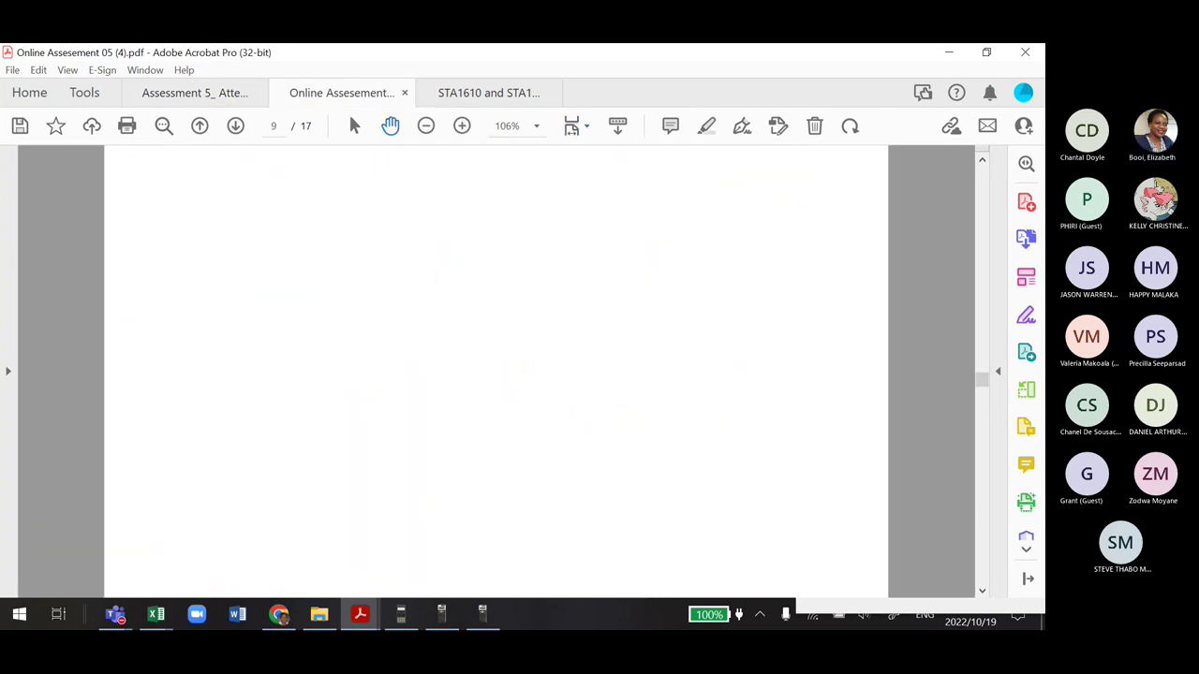
pyautogui.scroll(-1, 496, 370)
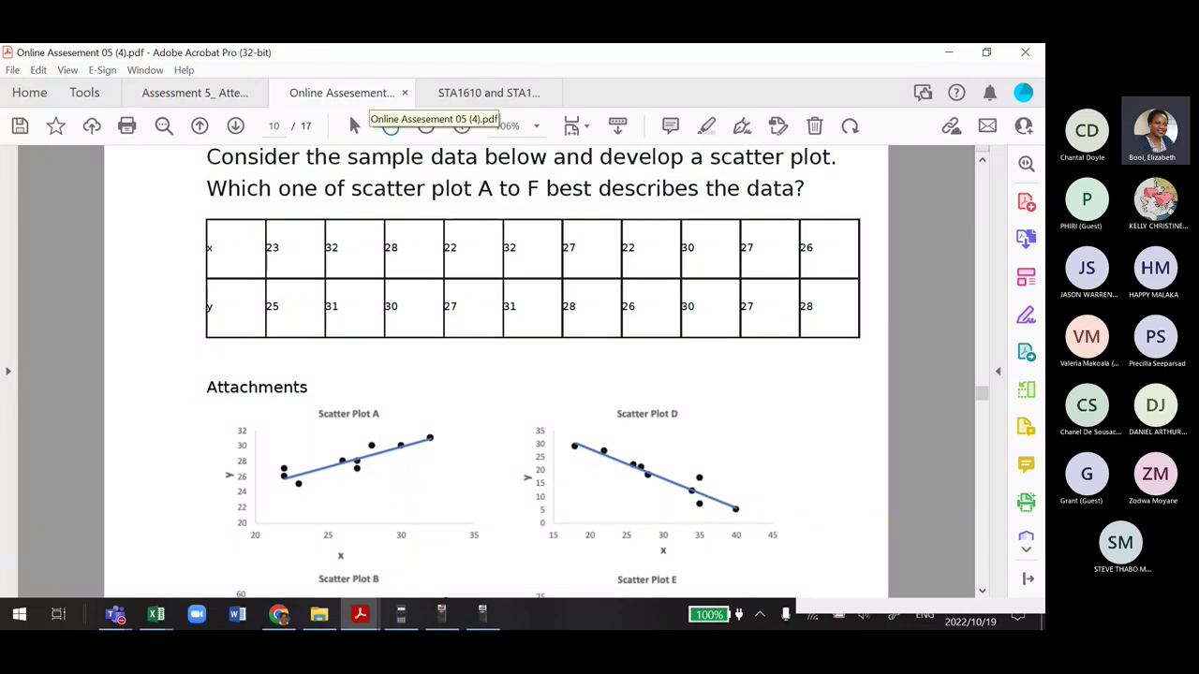
pyautogui.hotkey('ctrl', '-')
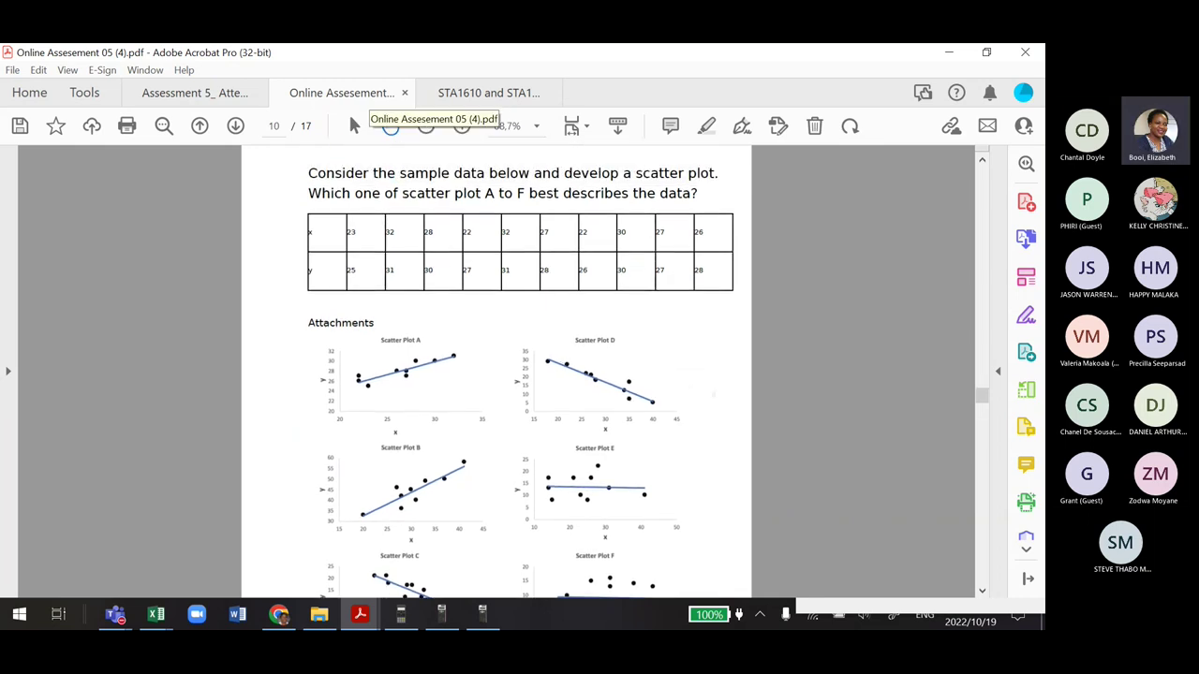
pyautogui.scroll(-1, 709, 361)
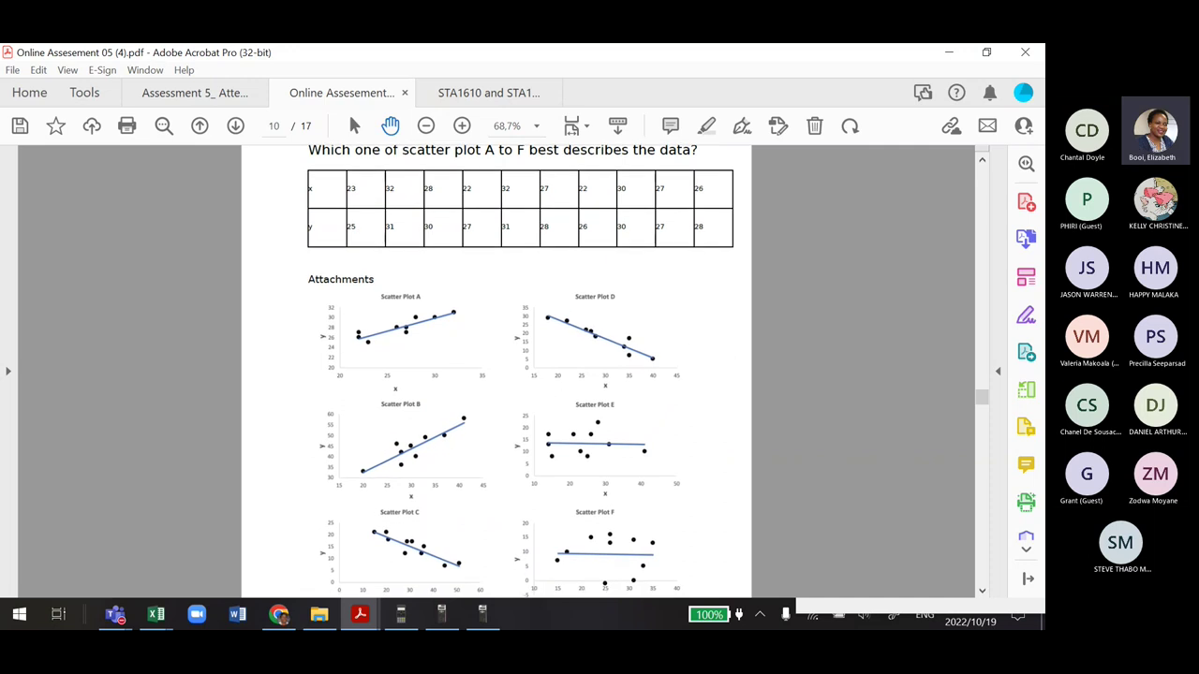
pyautogui.scroll(2, 709, 360)
pyautogui.scroll(-1, 689, 433)
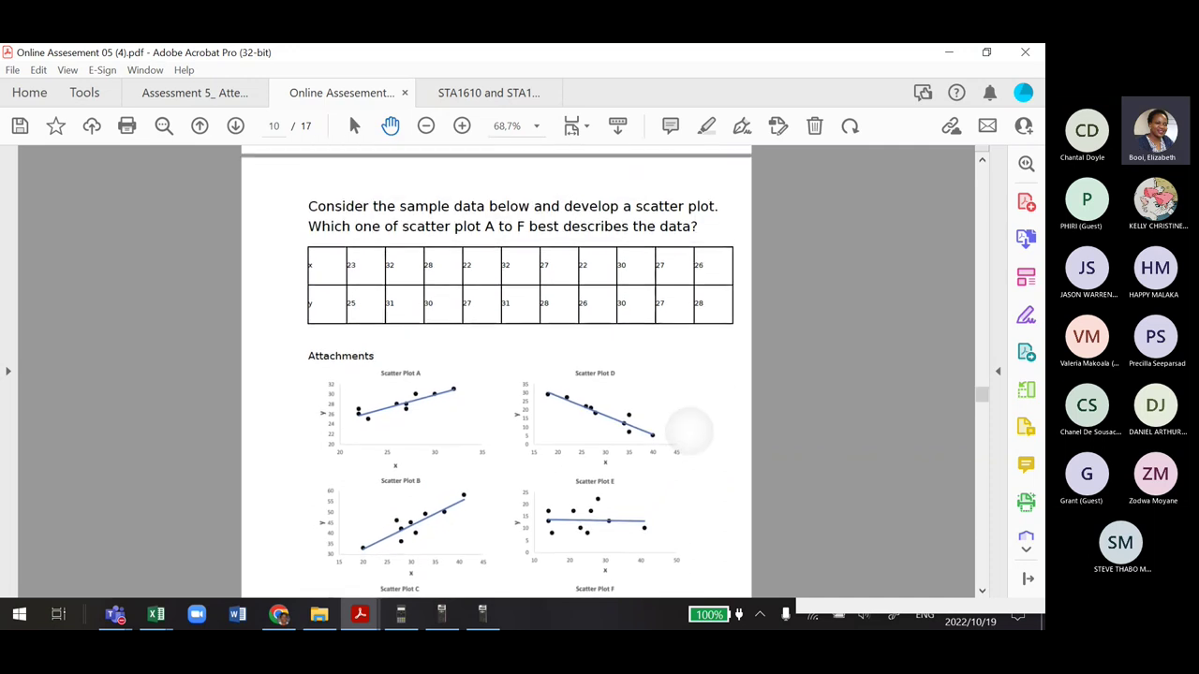
pyautogui.scroll(-1, 497, 370)
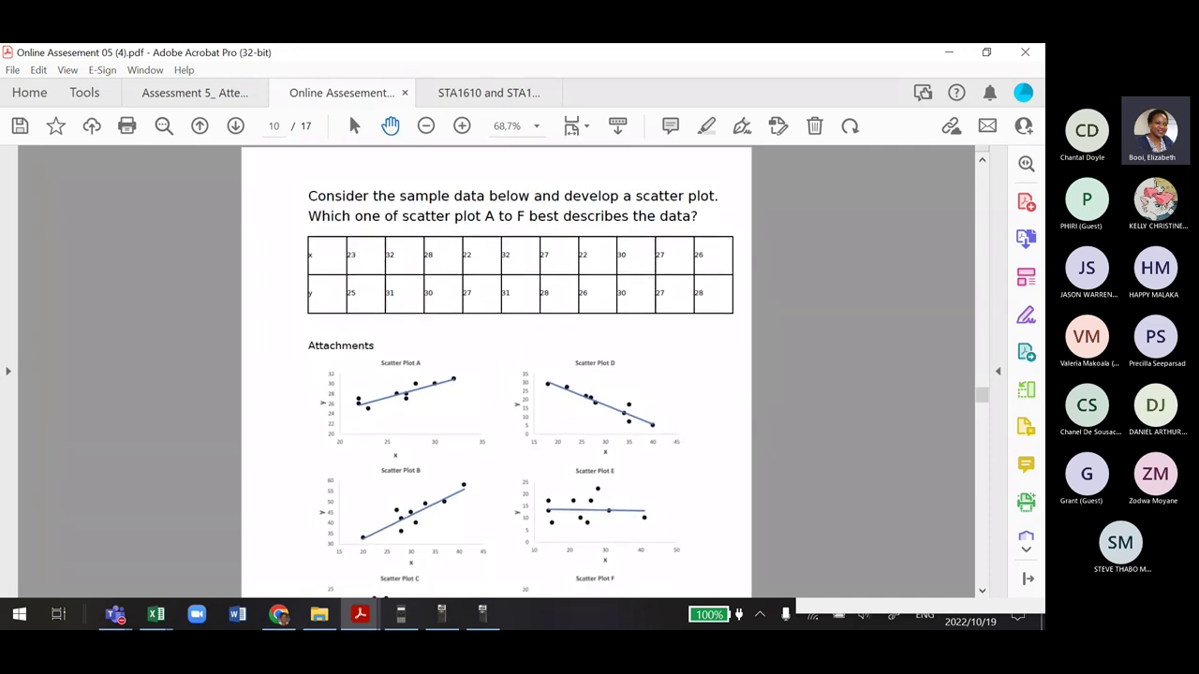
pyautogui.scroll(-2, 712, 384)
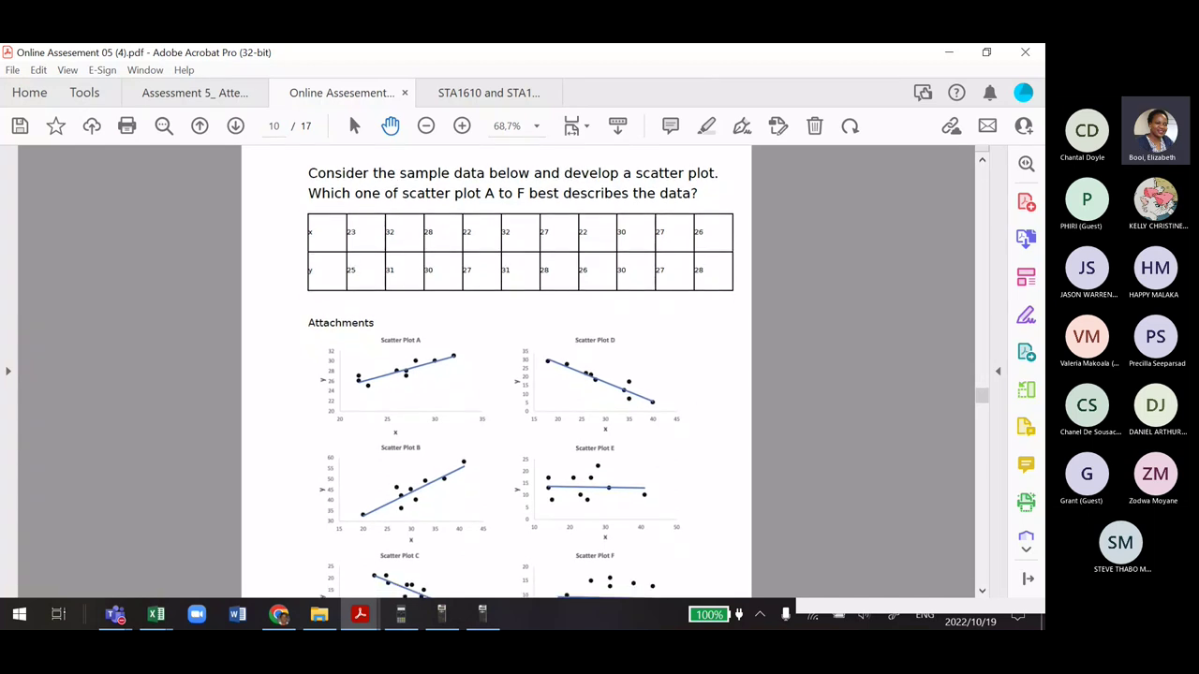
pyautogui.scroll(-1, 711, 384)
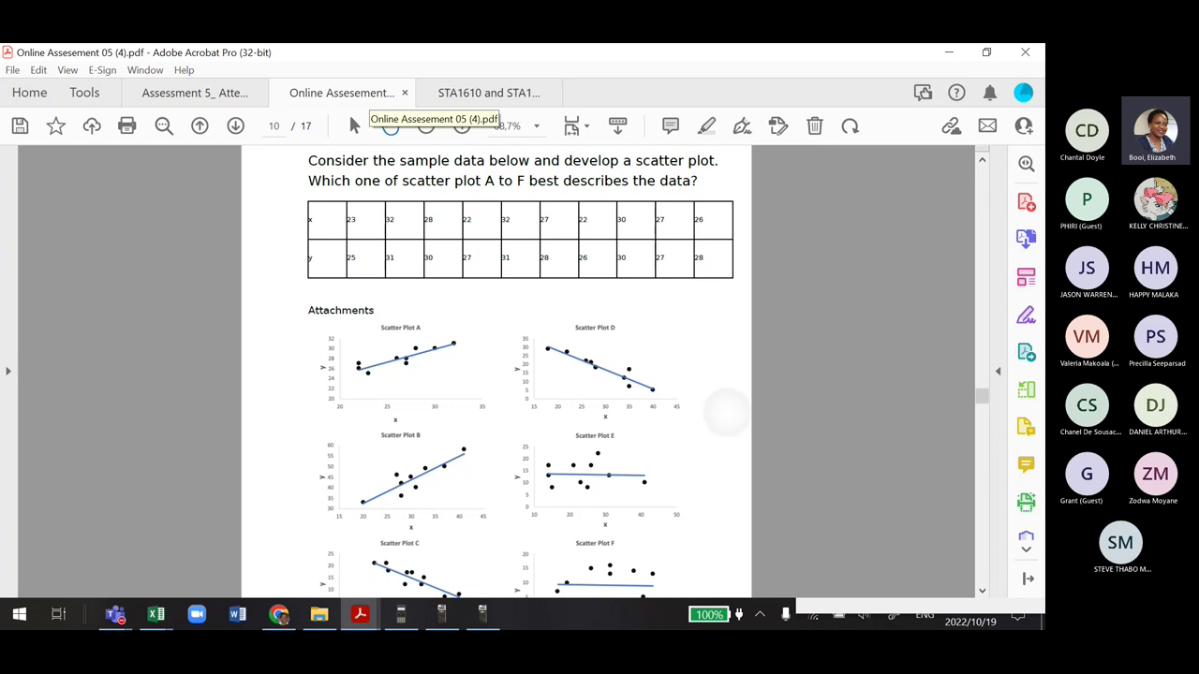
pyautogui.scroll(-2, 726, 412)
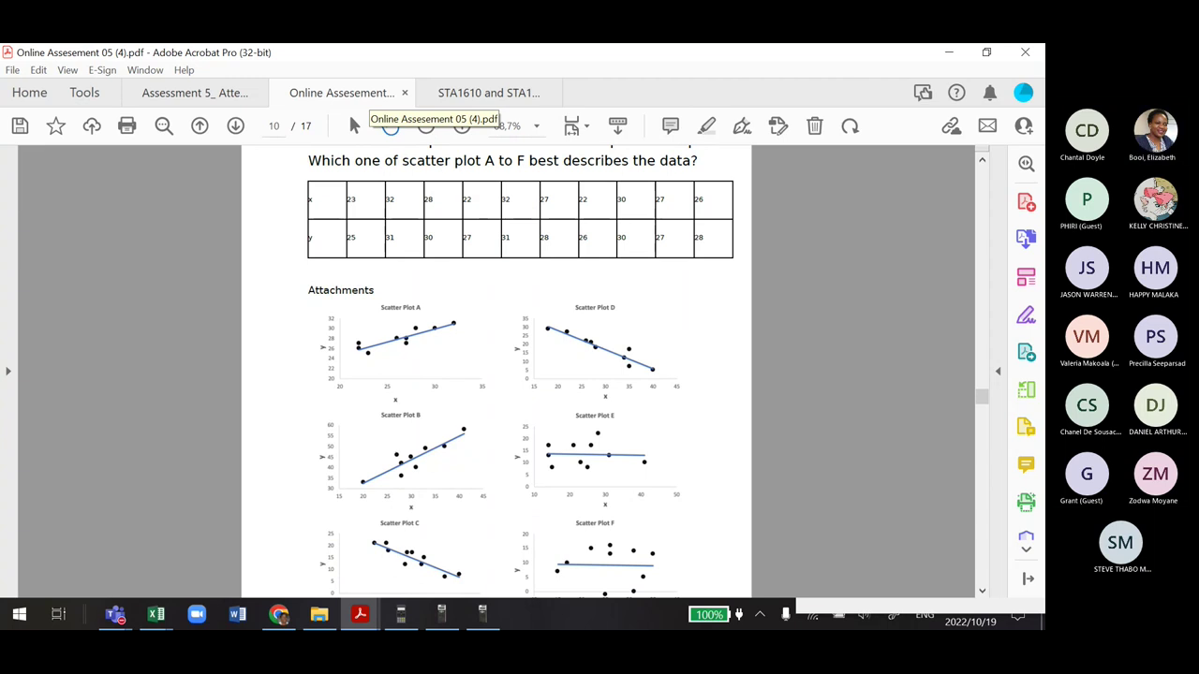
# Mark the point for x = 23, y = 25 on Scatter Plot A and tick that data pair above the table
pyautogui.scroll(-2, 505, 374)
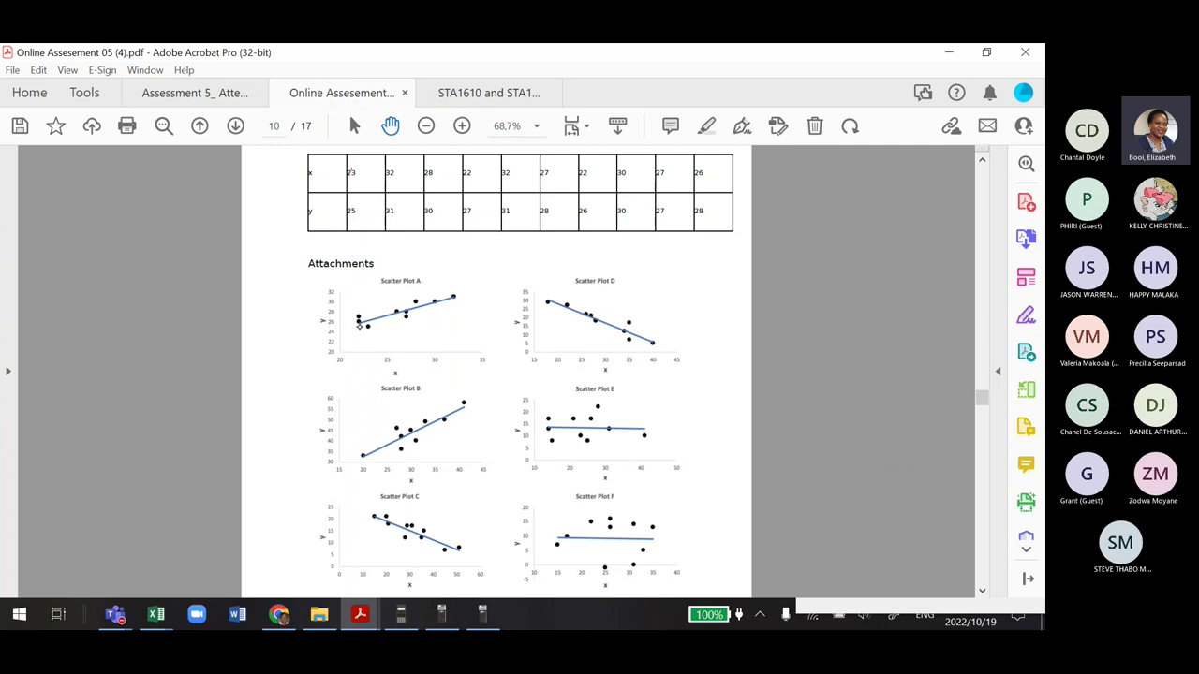
pyautogui.moveTo(367, 327); pyautogui.dragTo(371, 332)
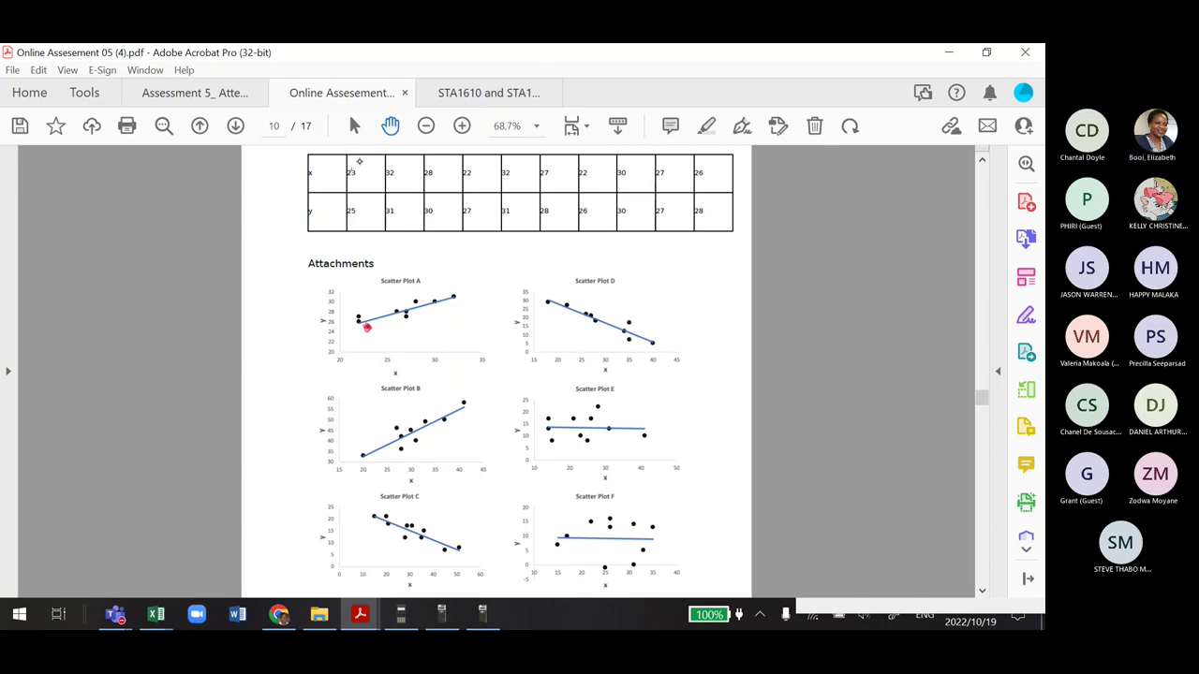
pyautogui.moveTo(362, 161); pyautogui.dragTo(356, 151)
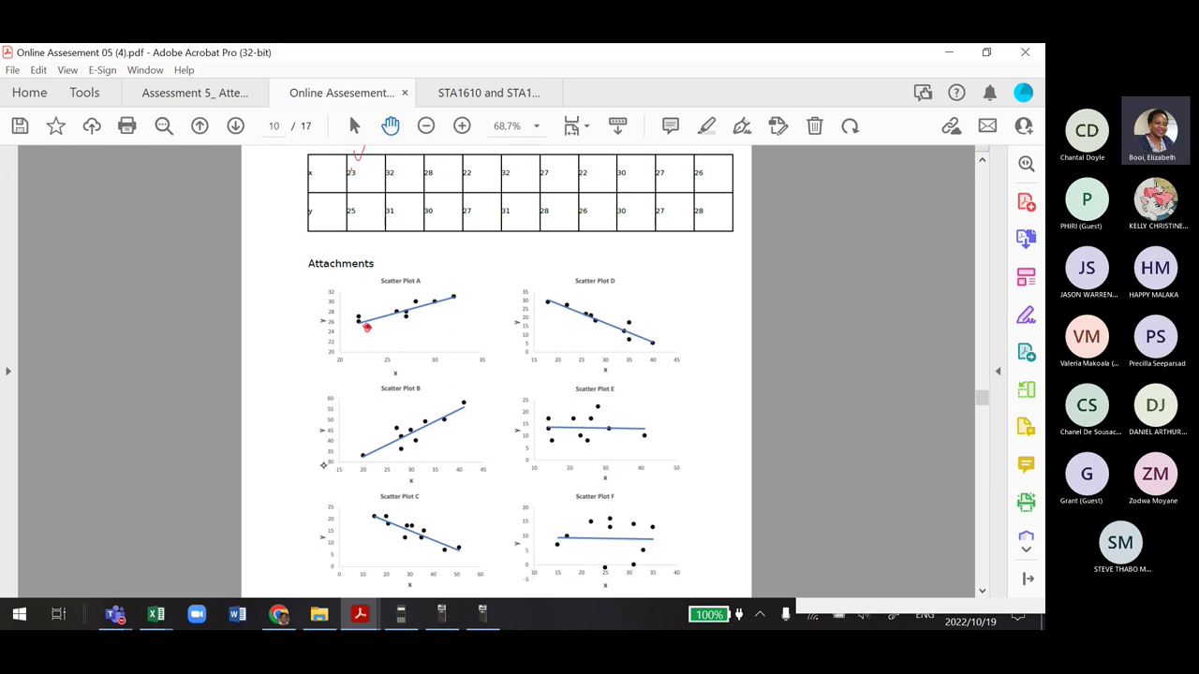
# Cross out Scatter Plot B and draw guide lines on Scatter Plot D to locate the point (23, 25)
pyautogui.moveTo(339, 446)
pyautogui.mouseDown()
pyautogui.moveTo(362, 414)
pyautogui.moveTo(356, 440)
pyautogui.mouseUp()
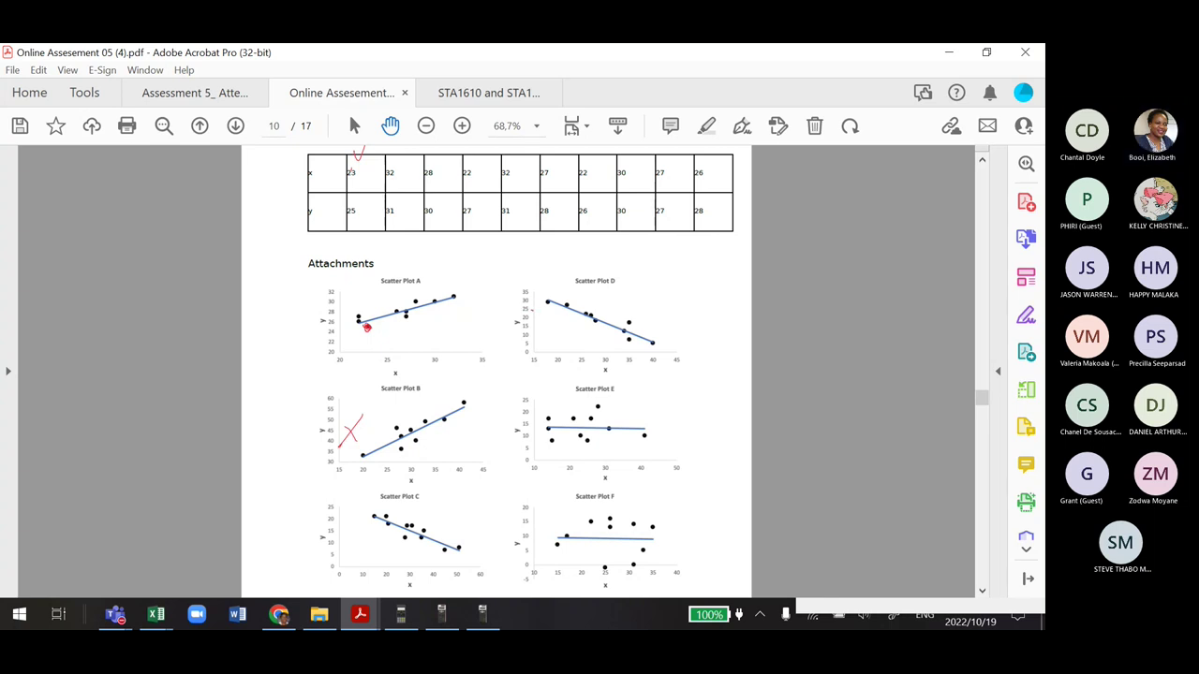
pyautogui.moveTo(530, 307); pyautogui.dragTo(582, 307)
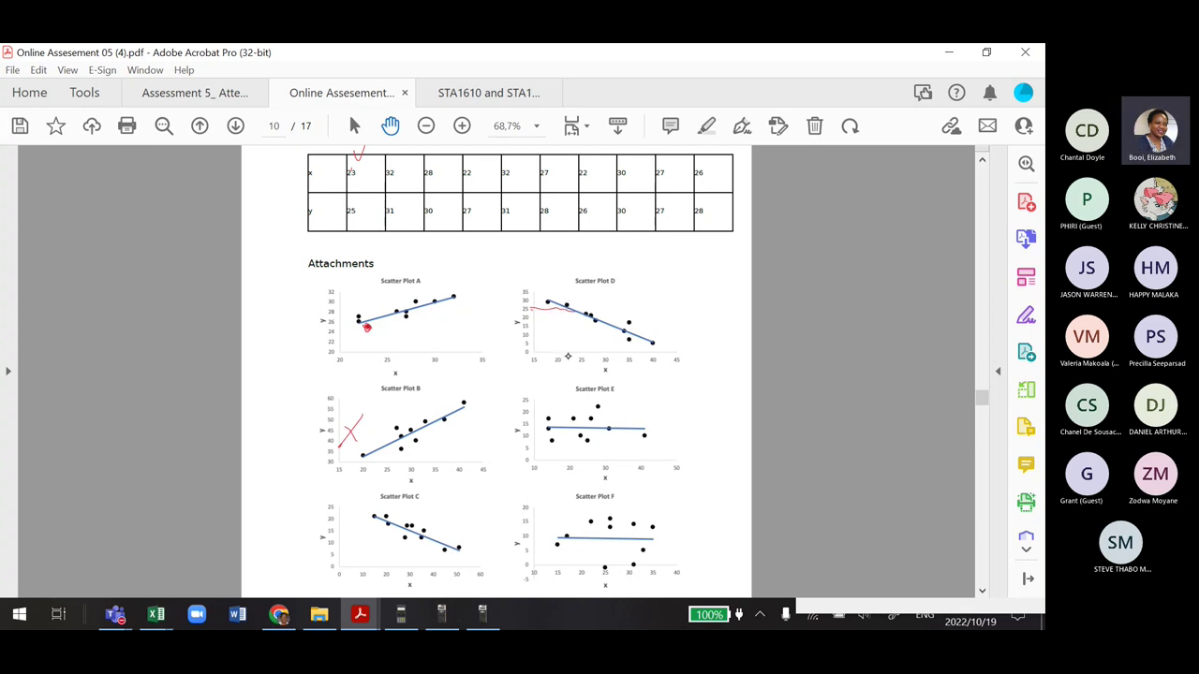
pyautogui.moveTo(567, 350); pyautogui.dragTo(566, 329)
# Draw guide marks for the first data pair on Scatter Plots C and E, and cross out both plots
pyautogui.click(394, 566)
pyautogui.moveTo(334, 505)
pyautogui.mouseDown()
pyautogui.moveTo(405, 507)
pyautogui.moveTo(366, 555)
pyautogui.moveTo(391, 541)
pyautogui.mouseUp()
pyautogui.moveTo(582, 459); pyautogui.dragTo(581, 465)
pyautogui.moveTo(537, 400); pyautogui.dragTo(587, 401)
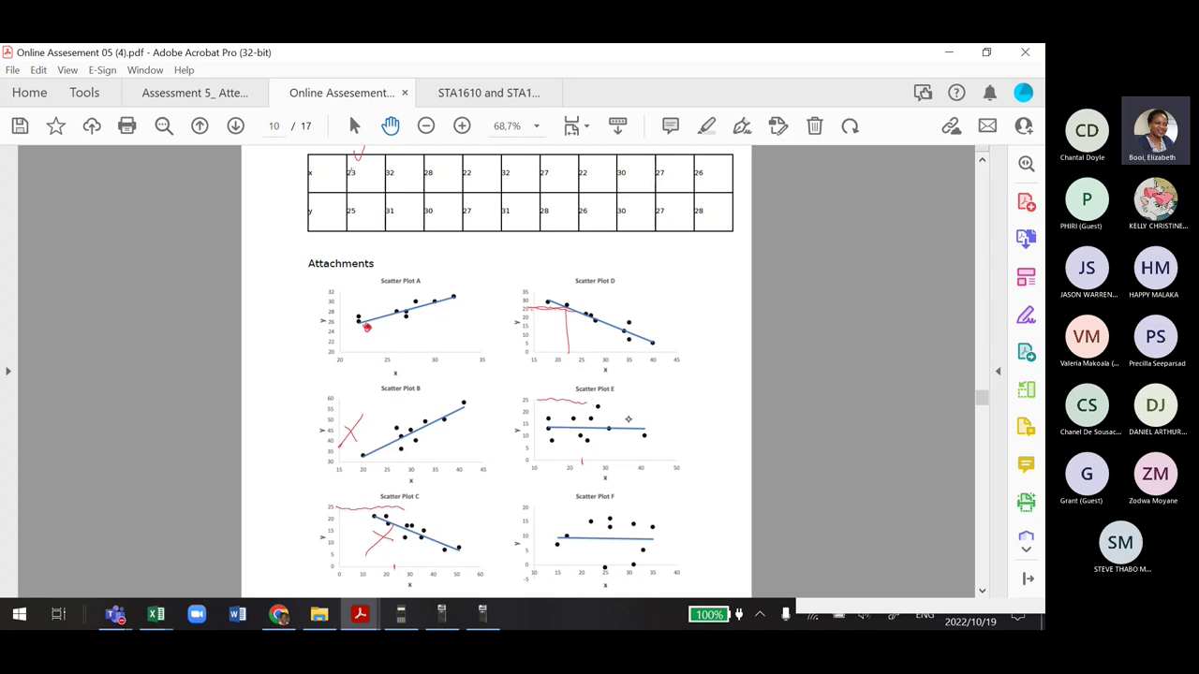
pyautogui.moveTo(634, 410); pyautogui.dragTo(651, 437)
pyautogui.moveTo(650, 408); pyautogui.dragTo(636, 439)
# Mark above the highest y-axis value of Scatter Plot F and cross out that plot
pyautogui.moveTo(530, 491); pyautogui.dragTo(523, 506)
pyautogui.moveTo(626, 505); pyautogui.dragTo(591, 558)
pyautogui.moveTo(607, 505); pyautogui.dragTo(626, 556)
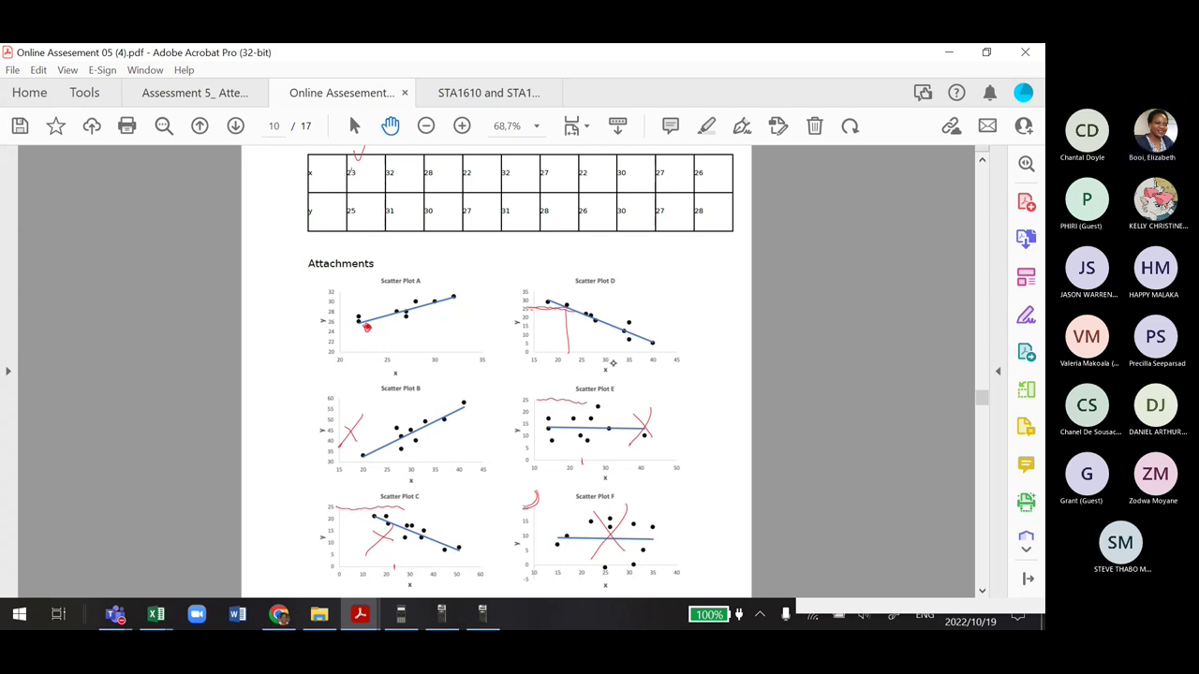
# Draw a vertical guide line just past x = 30 on Scatter Plot D and cross out the plot
pyautogui.moveTo(614, 364)
pyautogui.mouseDown()
pyautogui.moveTo(609, 325)
pyautogui.moveTo(606, 358)
pyautogui.mouseUp()
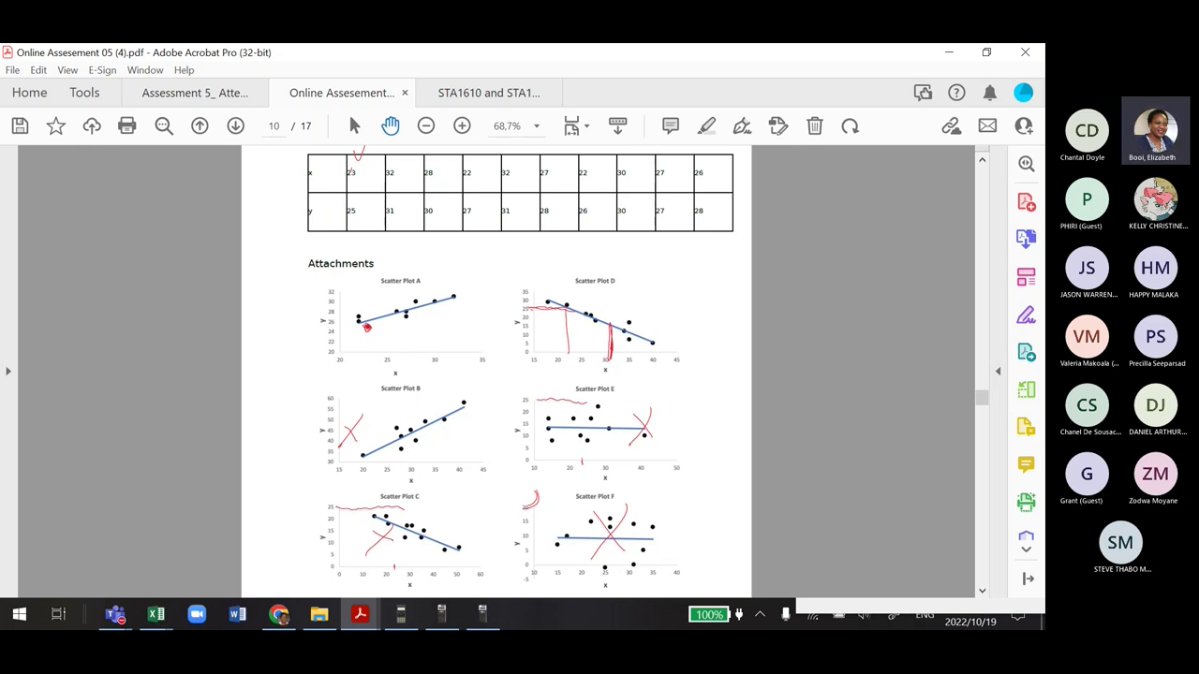
pyautogui.moveTo(609, 293); pyautogui.dragTo(629, 319)
pyautogui.moveTo(628, 290); pyautogui.dragTo(609, 320)
# Circle the Scatter Plot A title as the answer and look over the answer options below the plots
pyautogui.moveTo(408, 257)
pyautogui.mouseDown()
pyautogui.moveTo(375, 277)
pyautogui.moveTo(386, 276)
pyautogui.mouseUp()
pyautogui.scroll(-5, 496, 375)
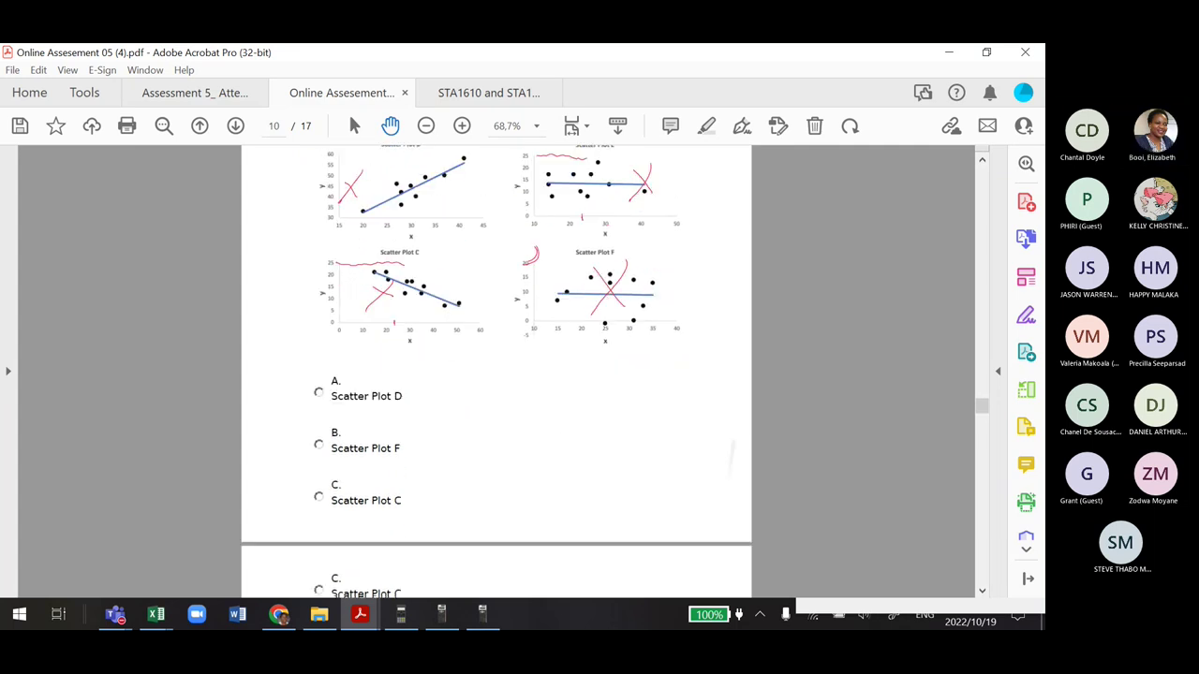
pyautogui.scroll(4, 496, 375)
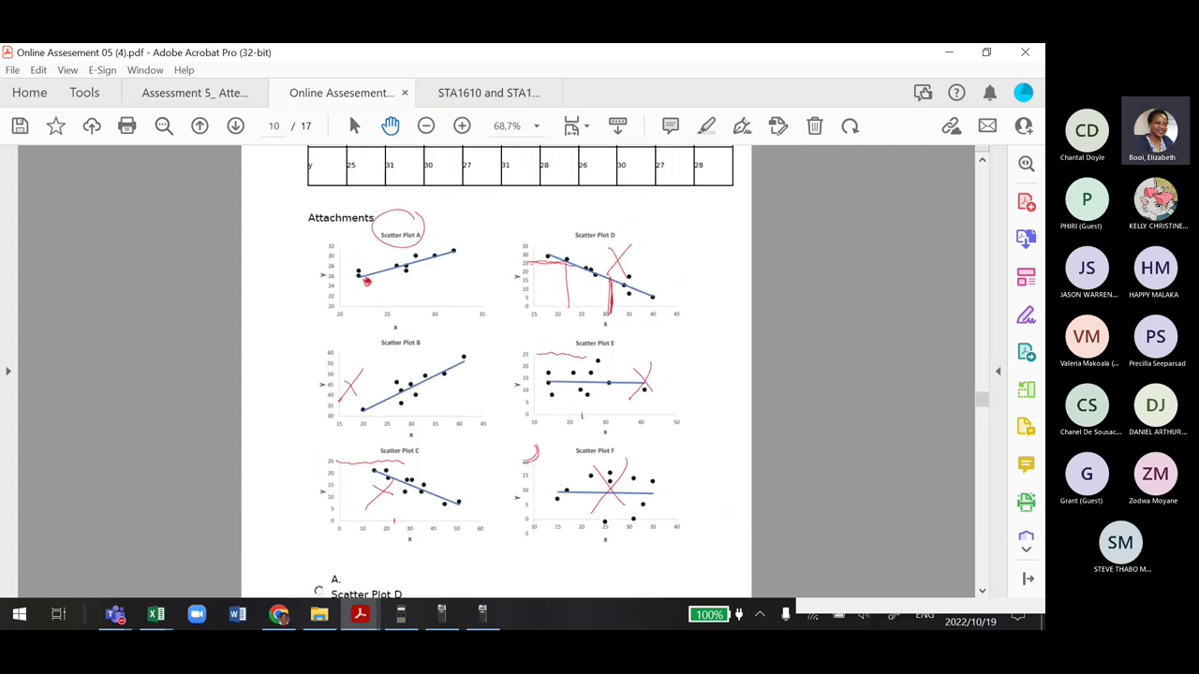
# Mark option E, Scatter Plot A, as the answer and check it against the answer key below the options
pyautogui.scroll(-1, 520, 372)
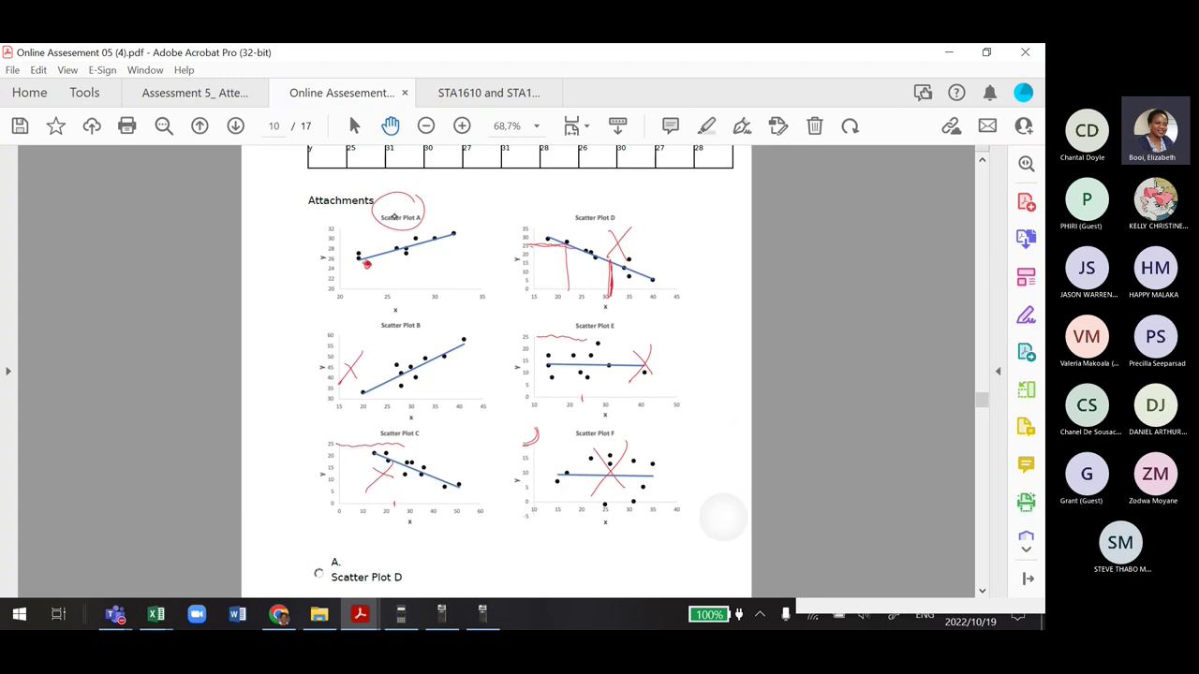
pyautogui.scroll(-3, 400, 220)
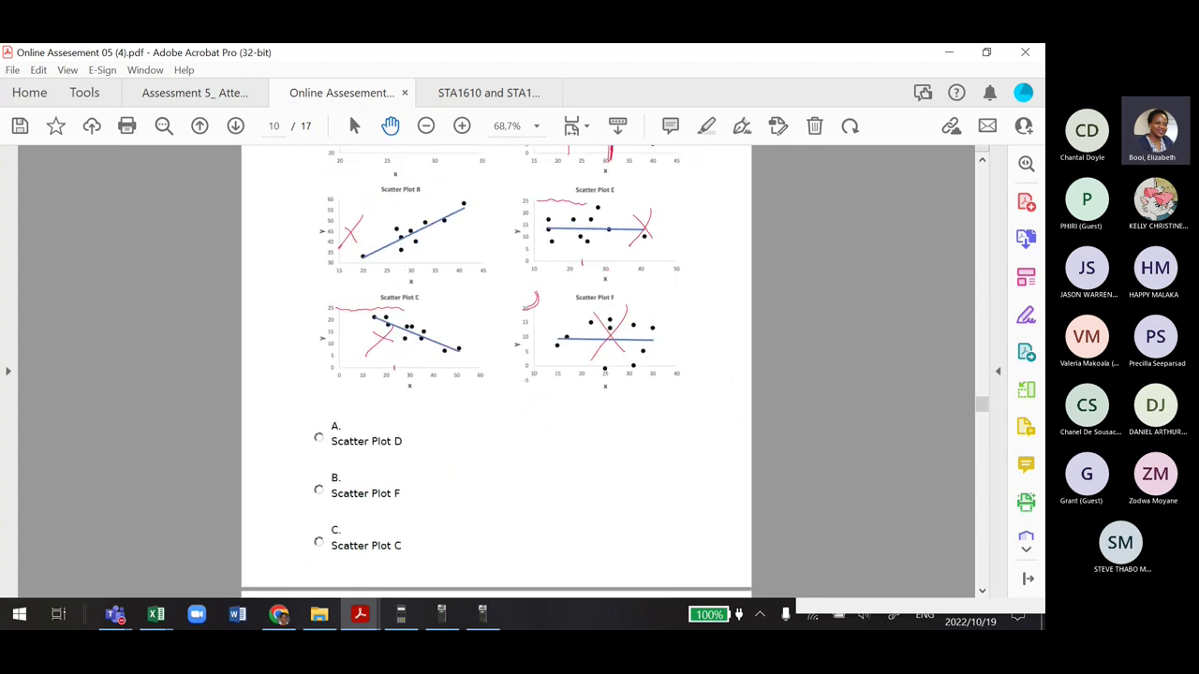
pyautogui.scroll(-3, 309, 375)
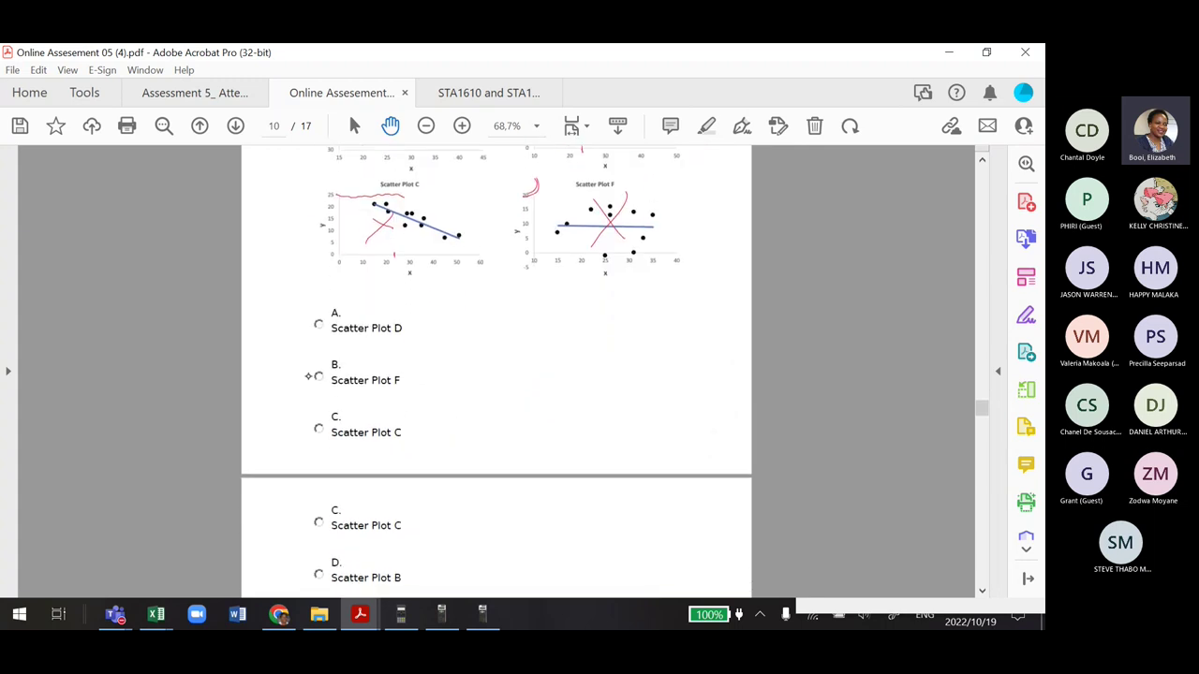
pyautogui.scroll(-1, 317, 270)
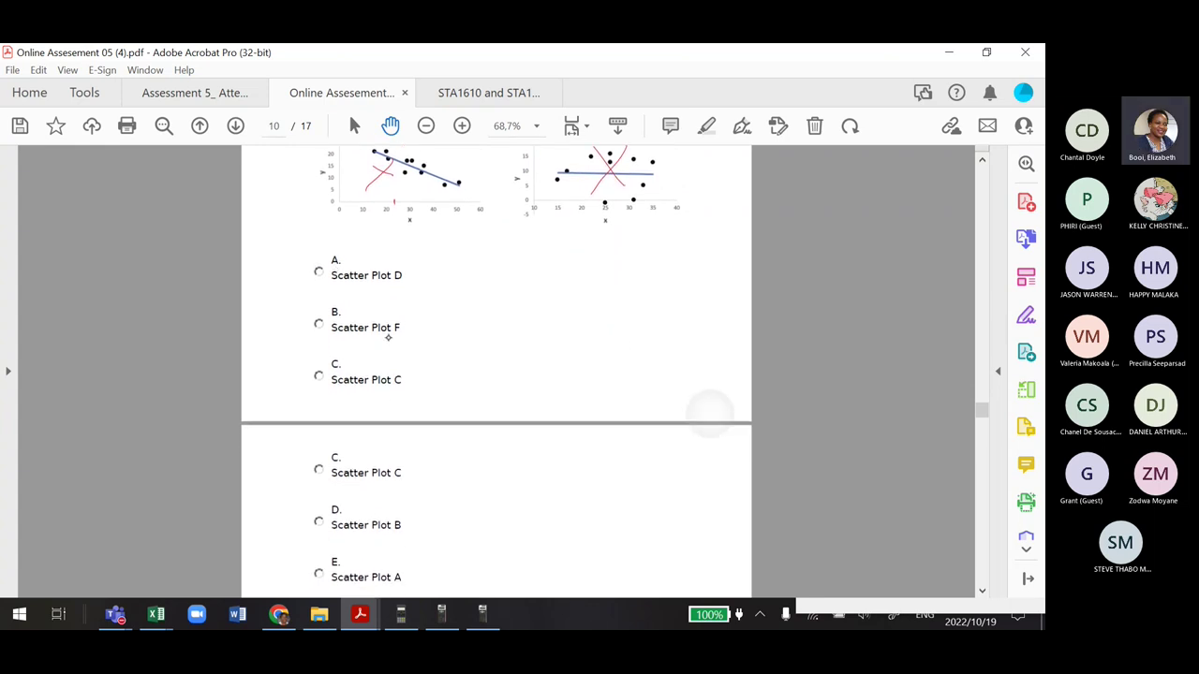
pyautogui.scroll(-1, 387, 445)
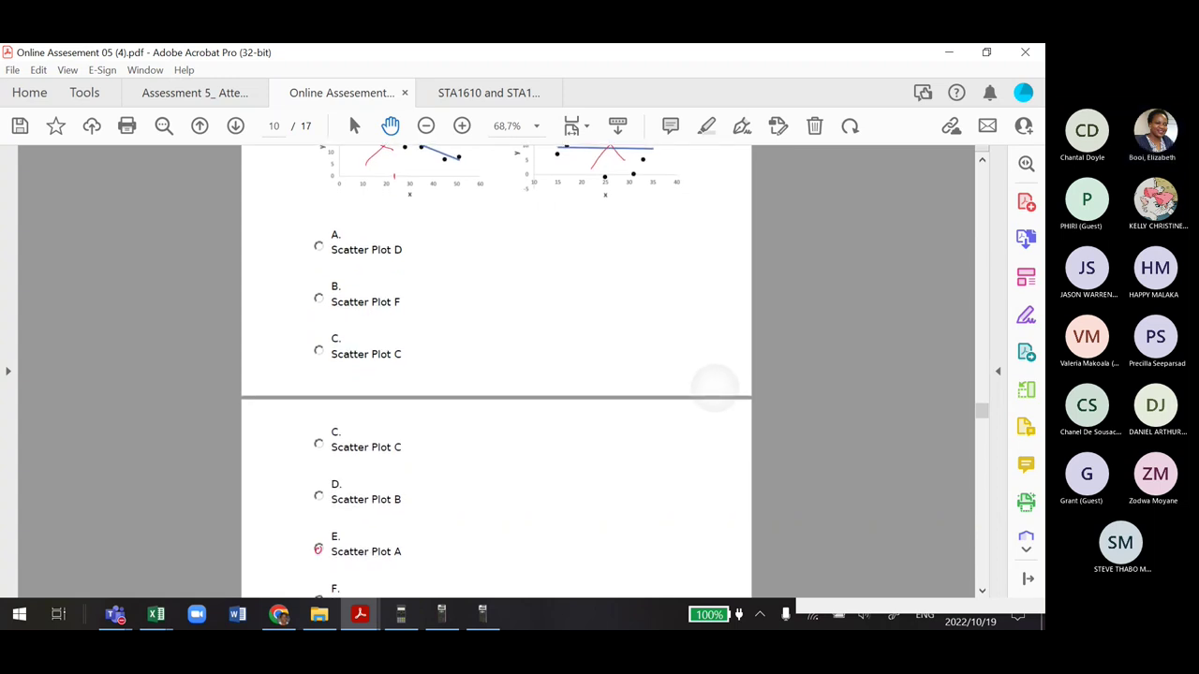
pyautogui.click(319, 550)
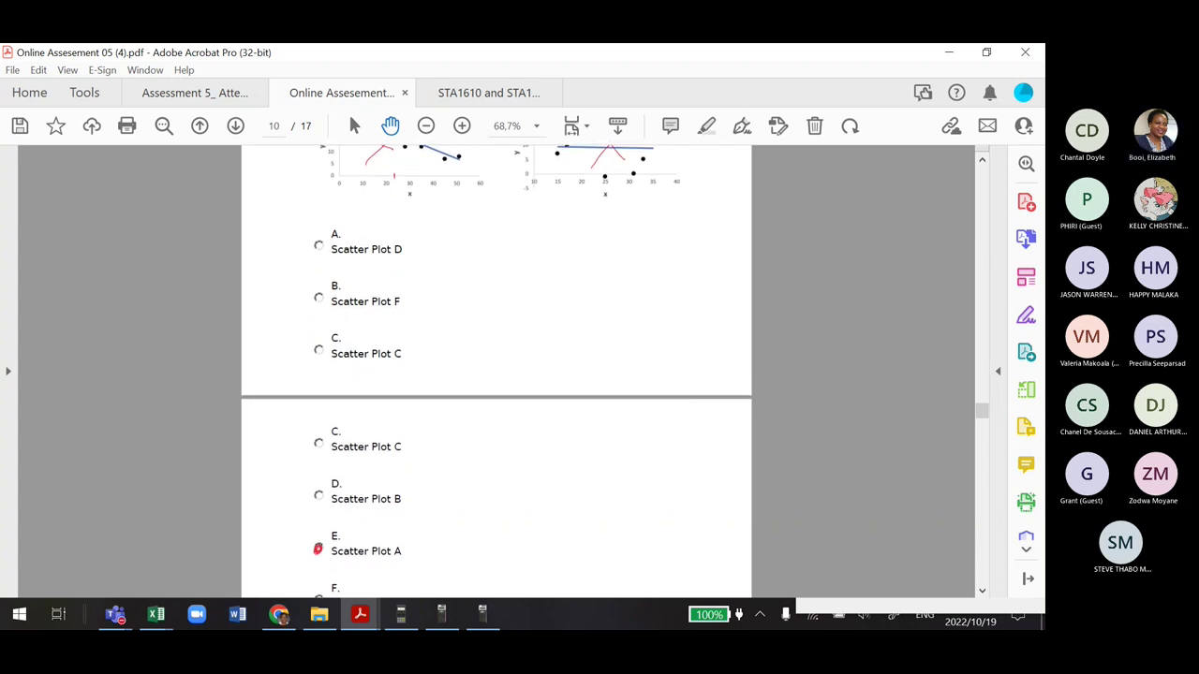
pyautogui.scroll(-2, 496, 374)
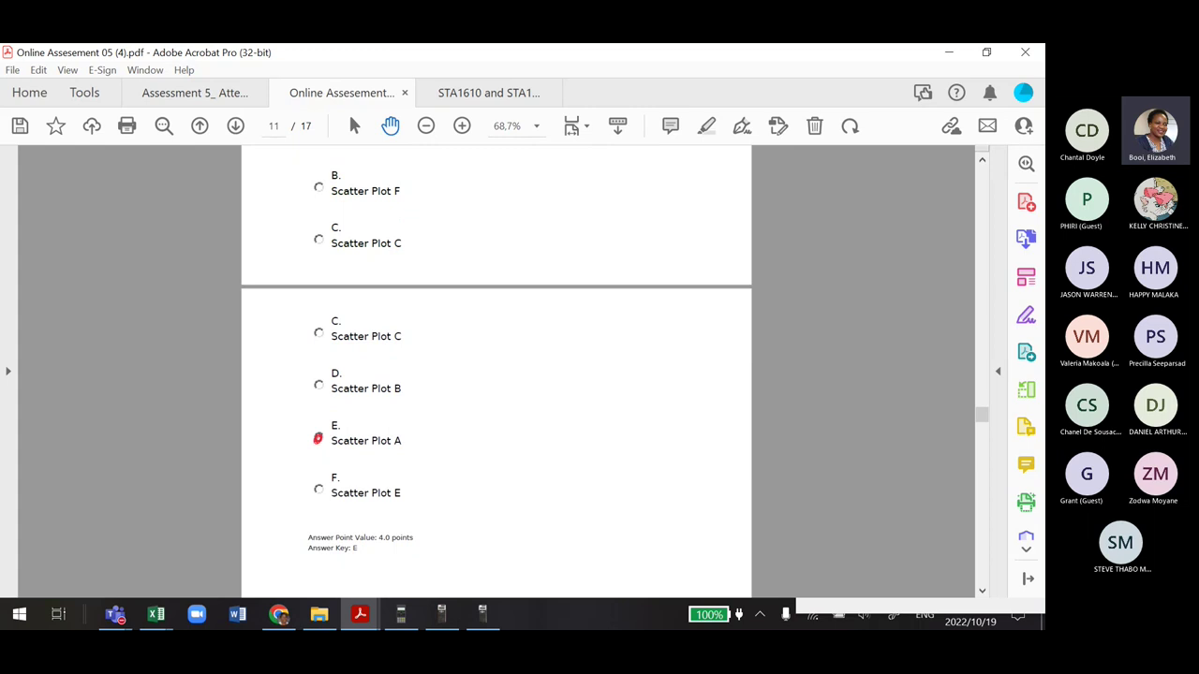
pyautogui.scroll(5, 318, 438)
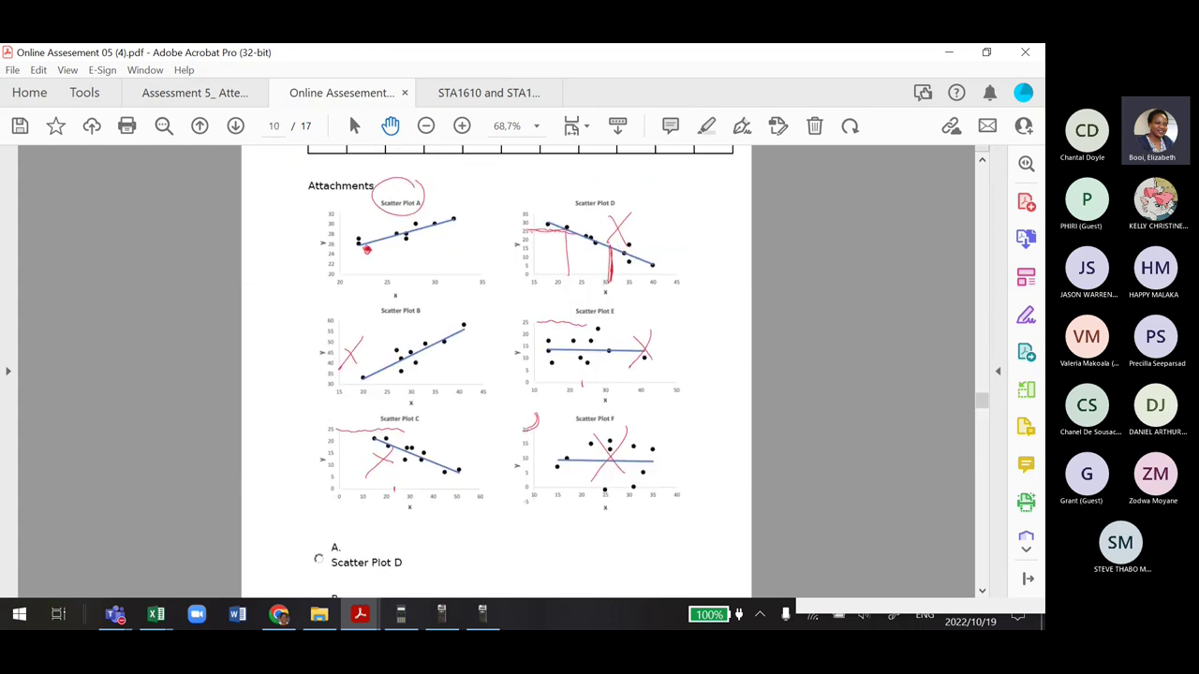
# In the Assessment 5 attempt review PDF, draw a horizontal guide line at about y = 23 on Scatter Plot A and cross out the plot
pyautogui.click(193, 96)
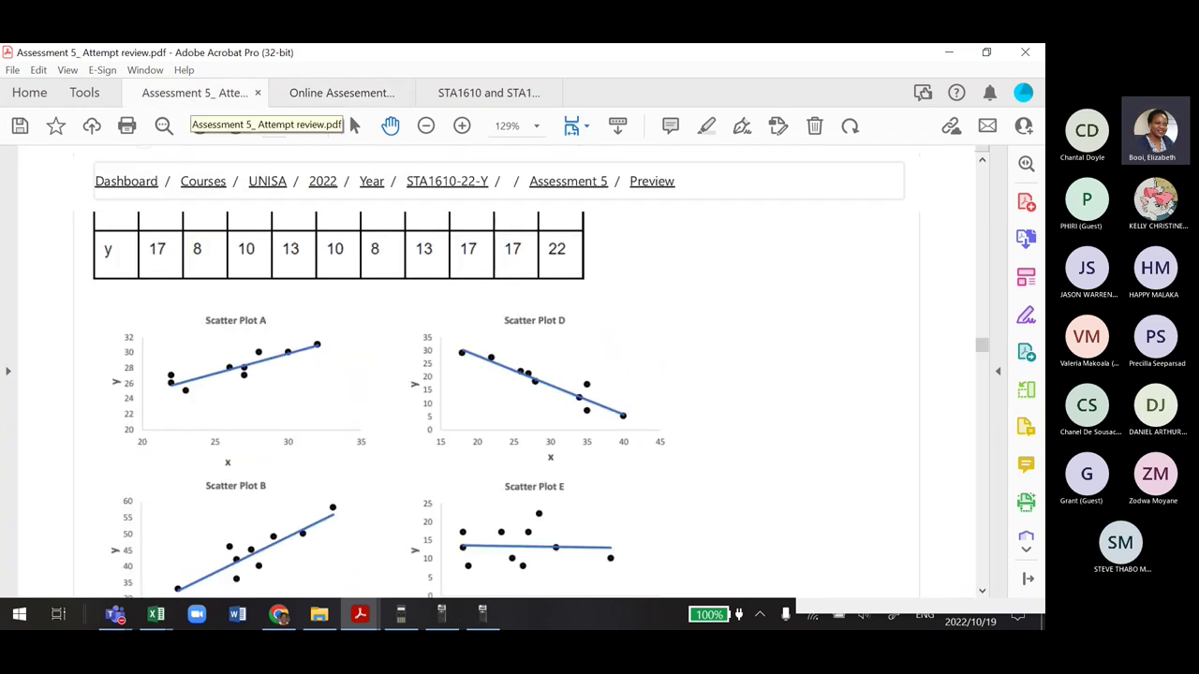
pyautogui.scroll(-1, 506, 375)
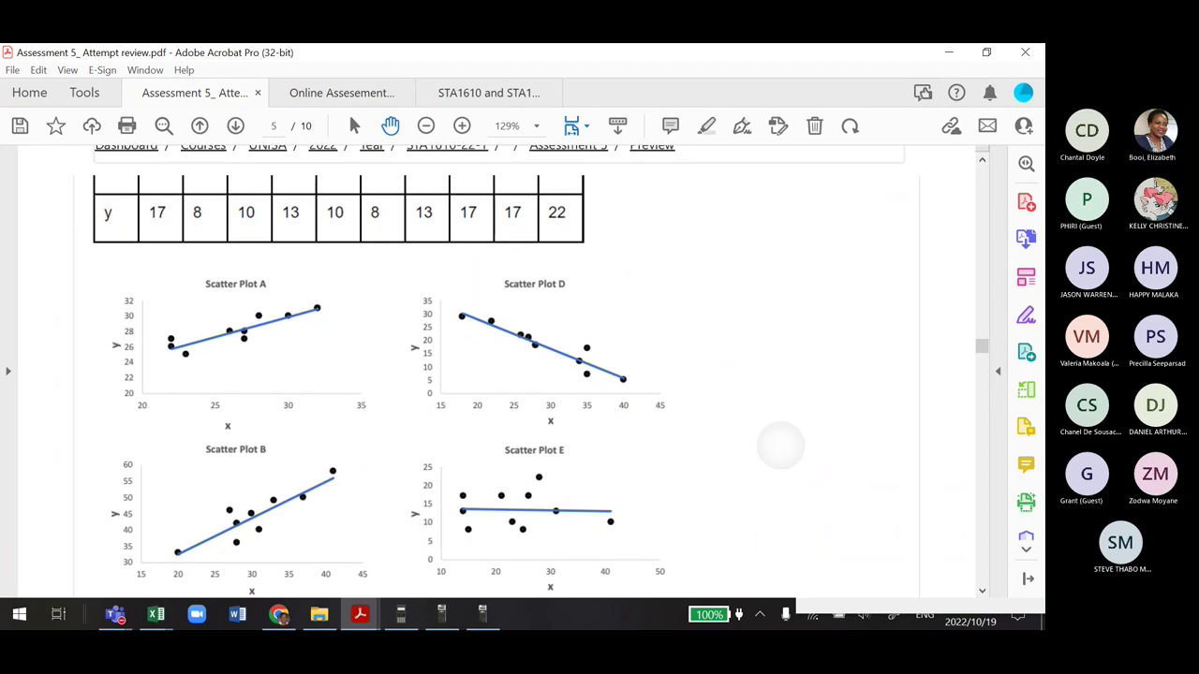
pyautogui.scroll(-1, 134, 194)
pyautogui.scroll(-1, 134, 194)
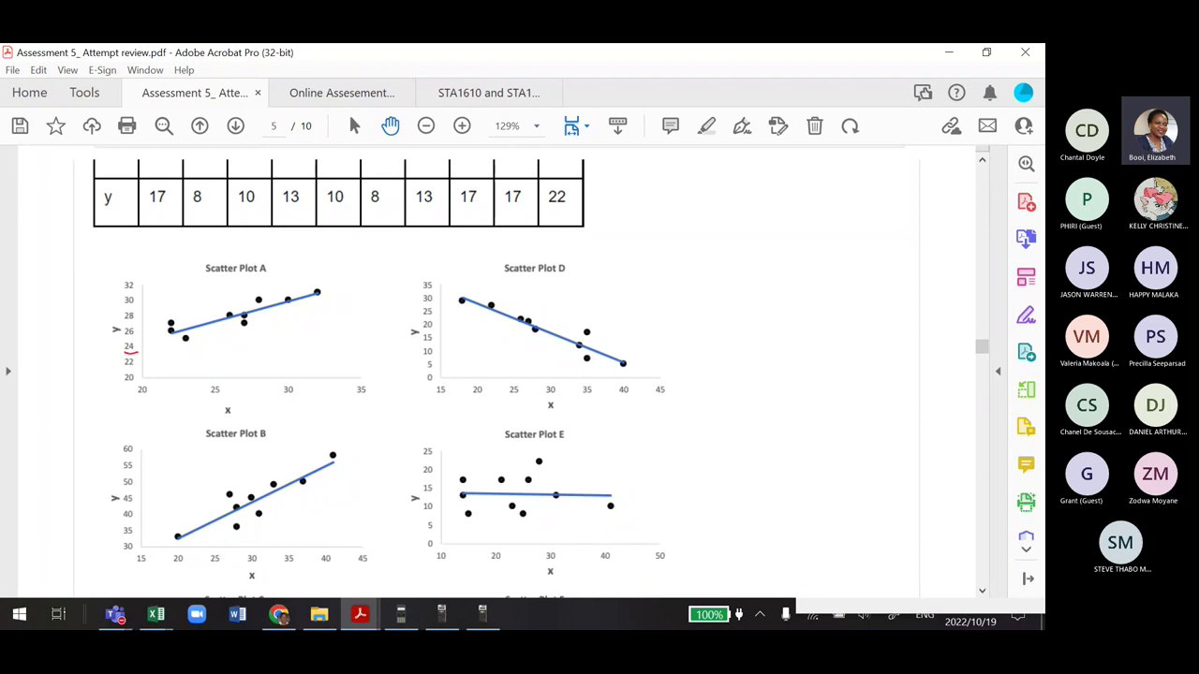
pyautogui.moveTo(138, 352); pyautogui.dragTo(379, 358)
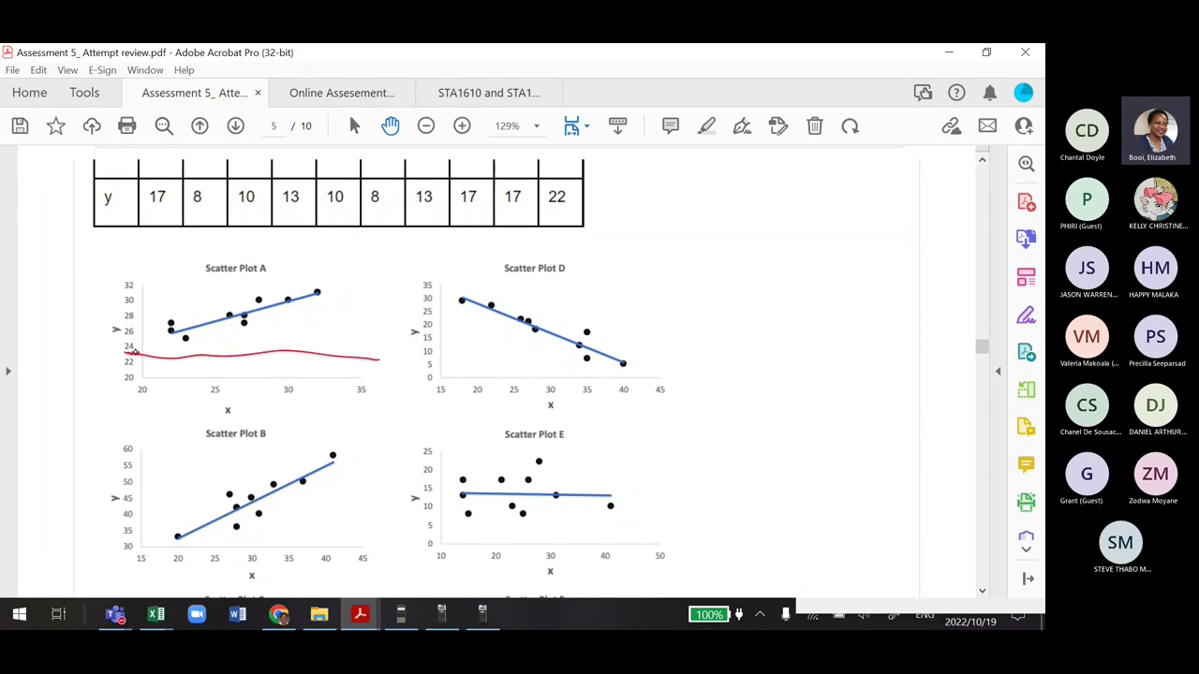
pyautogui.moveTo(139, 354); pyautogui.dragTo(104, 357)
pyautogui.moveTo(302, 315); pyautogui.dragTo(317, 333)
pyautogui.moveTo(317, 315); pyautogui.dragTo(301, 334)
# Circle the lowest y-axis value, 30, on Scatter Plot B and cross out the plot
pyautogui.moveTo(129, 537)
pyautogui.mouseDown()
pyautogui.moveTo(116, 561)
pyautogui.moveTo(138, 543)
pyautogui.mouseUp()
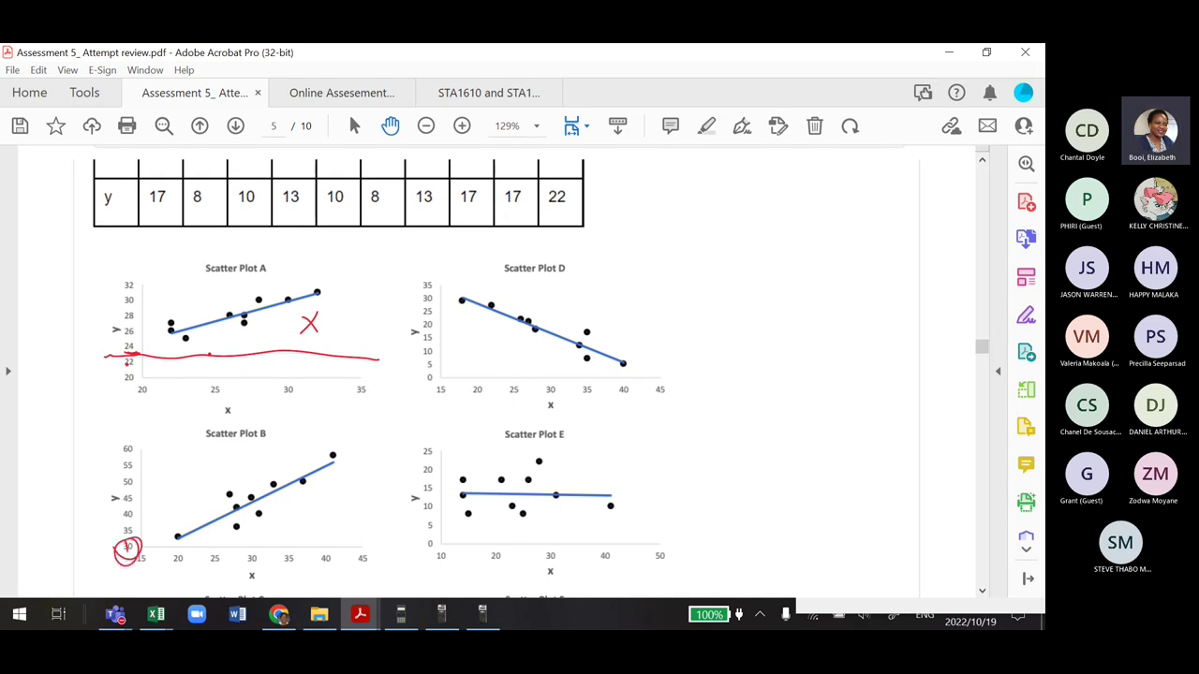
pyautogui.moveTo(197, 468)
pyautogui.mouseDown()
pyautogui.moveTo(165, 495)
pyautogui.moveTo(200, 504)
pyautogui.mouseUp()
pyautogui.scroll(-4, 130, 495)
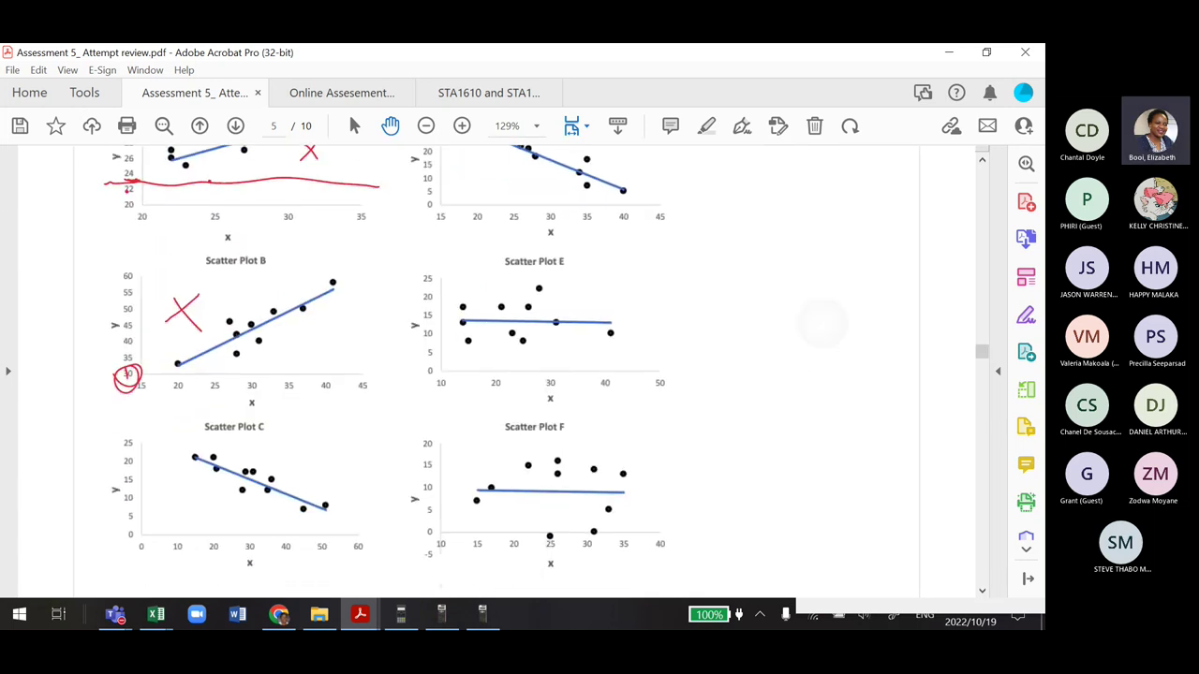
# Draw a short guide mark just below y = 30 on Scatter Plot D and cross out the plot
pyautogui.scroll(3, 225, 496)
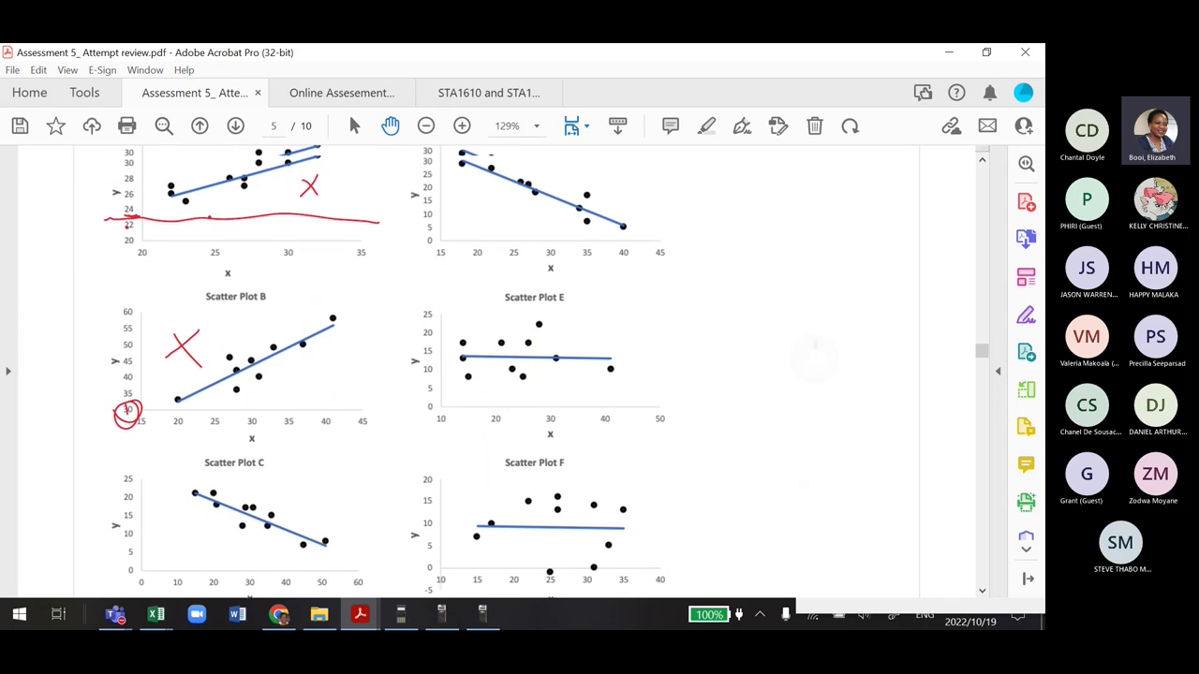
pyautogui.scroll(3, 811, 420)
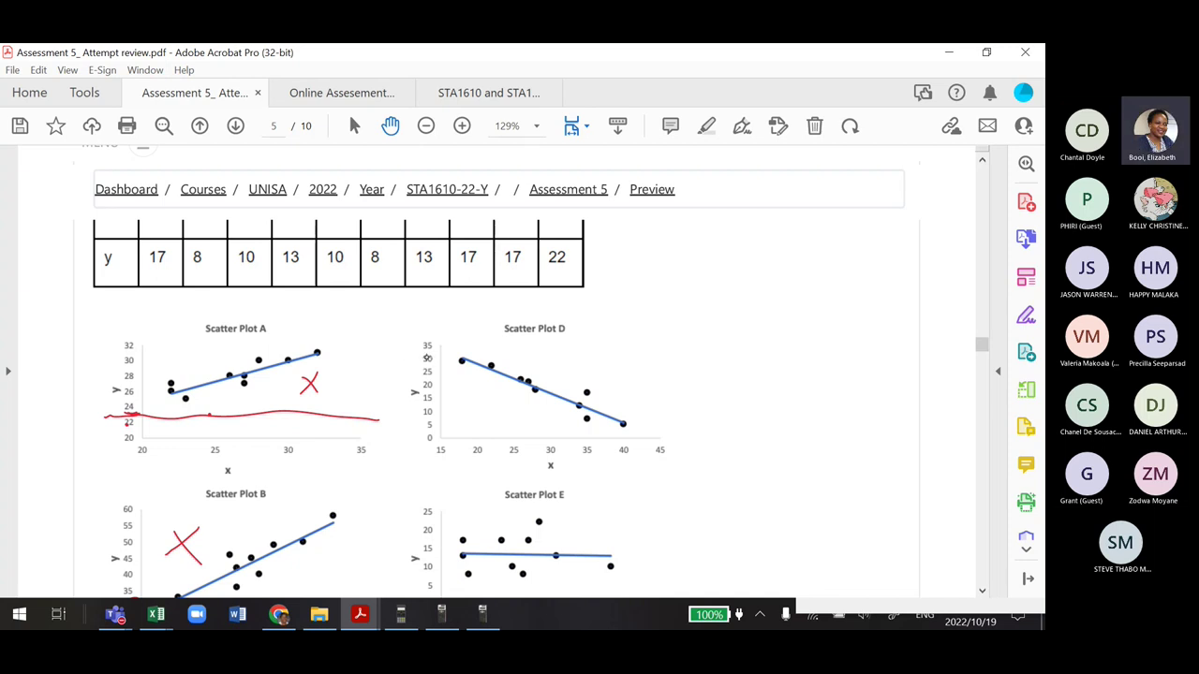
pyautogui.moveTo(436, 362)
pyautogui.mouseDown()
pyautogui.moveTo(459, 362)
pyautogui.moveTo(506, 420)
pyautogui.moveTo(483, 421)
pyautogui.mouseUp()
pyautogui.moveTo(798, 501); pyautogui.dragTo(790, 427)
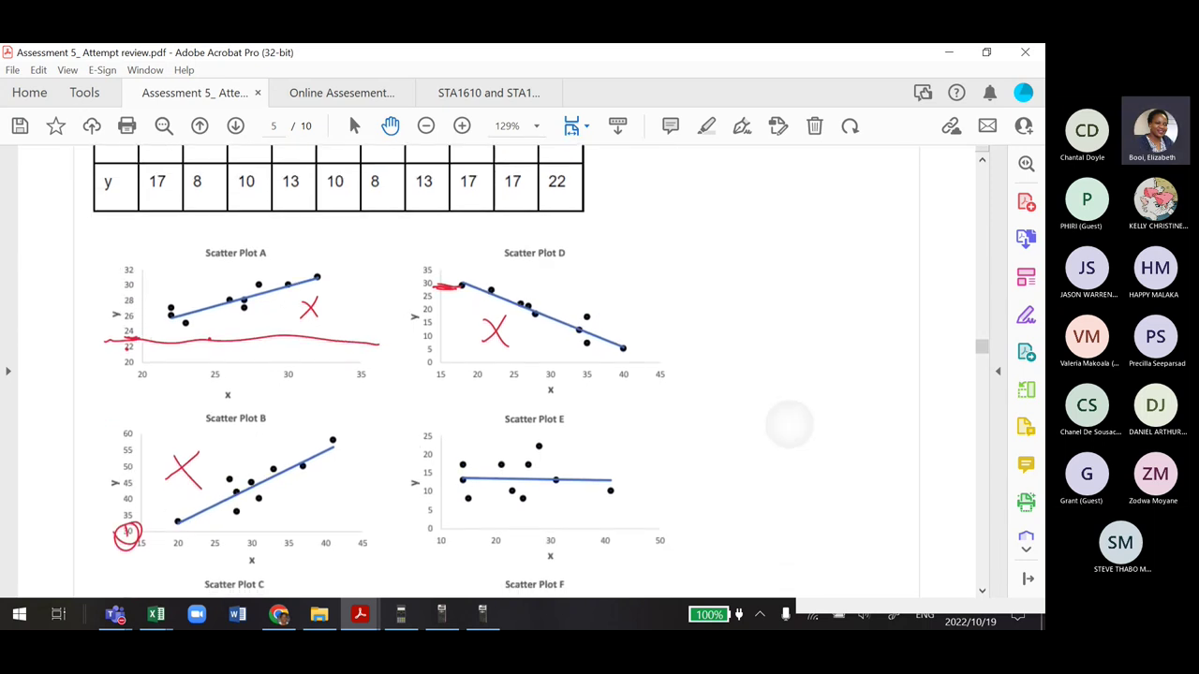
# Compare the last y-value in the table with Scatter Plot E's highest point and circle that plot's title as the answer
pyautogui.scroll(-2, 789, 427)
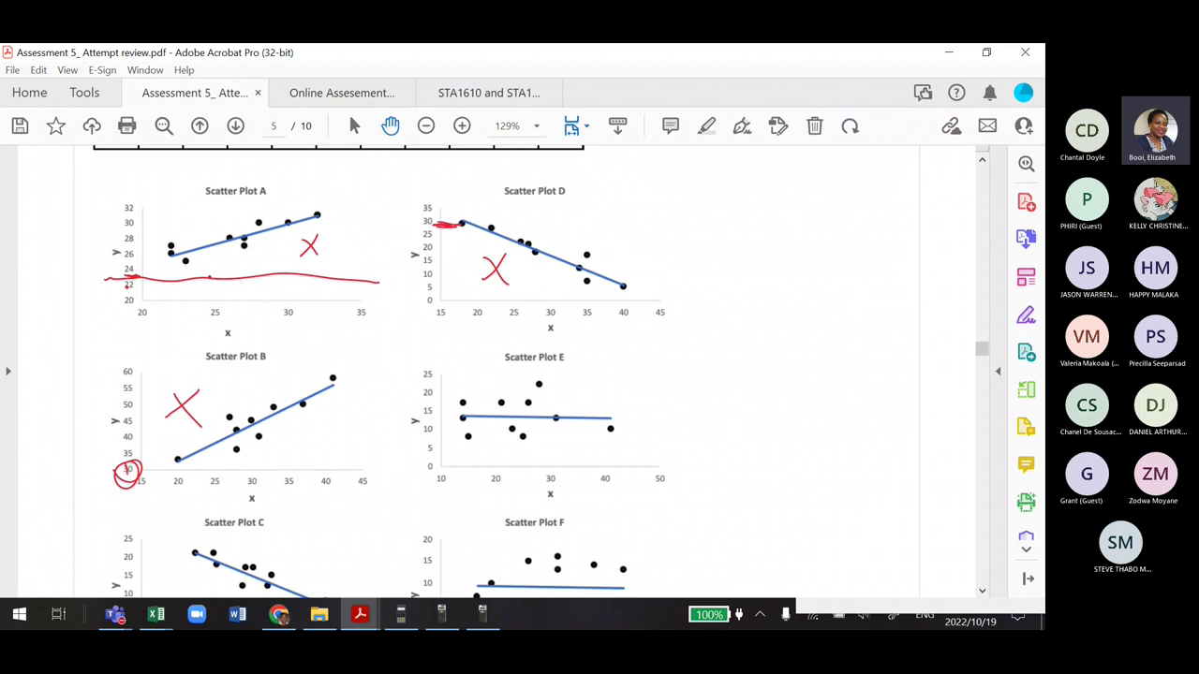
pyautogui.scroll(-2, 496, 375)
pyautogui.scroll(5, 798, 398)
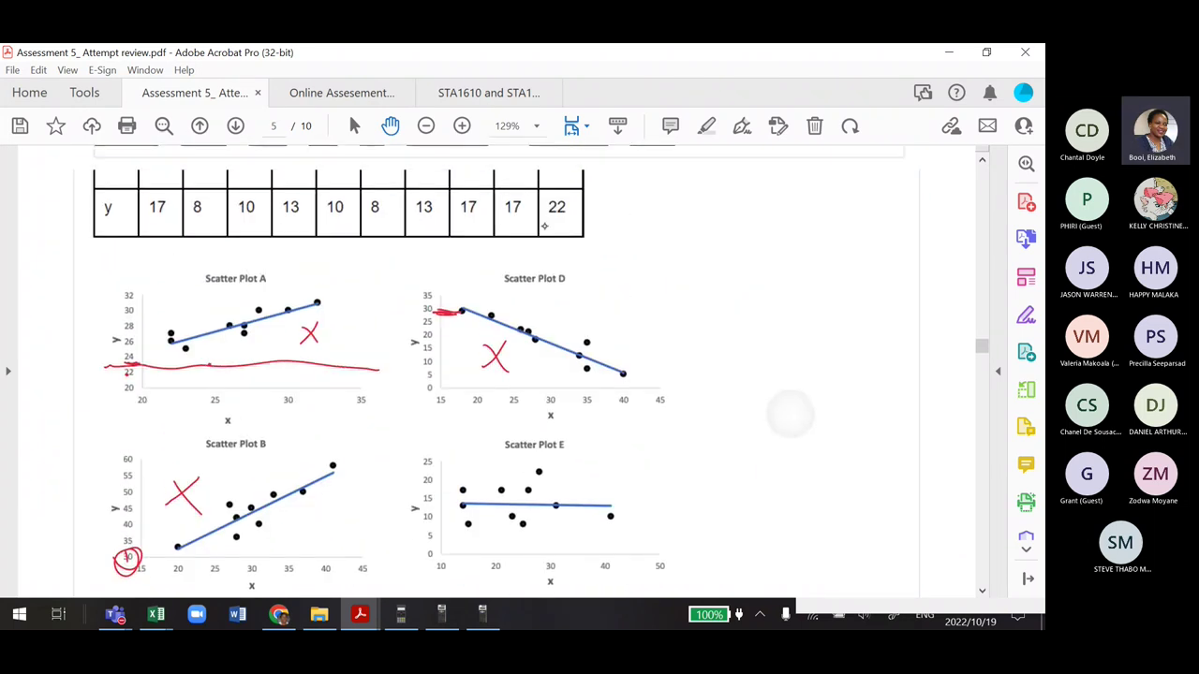
pyautogui.scroll(-2, 491, 236)
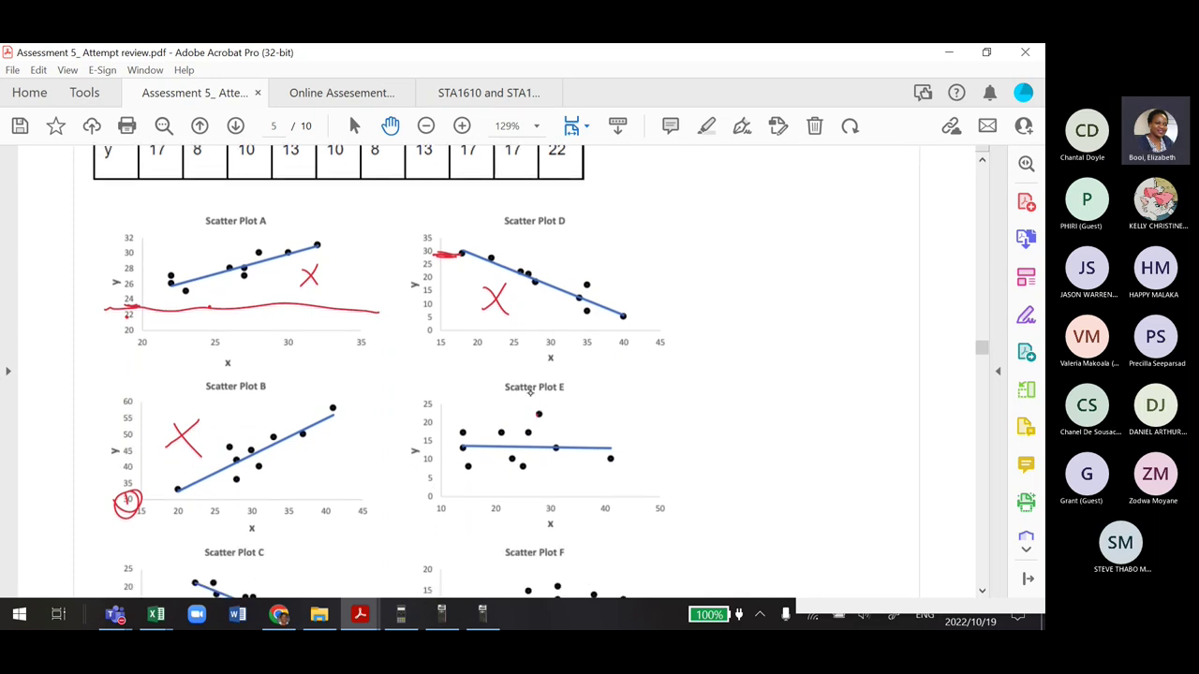
pyautogui.scroll(1, 530, 391)
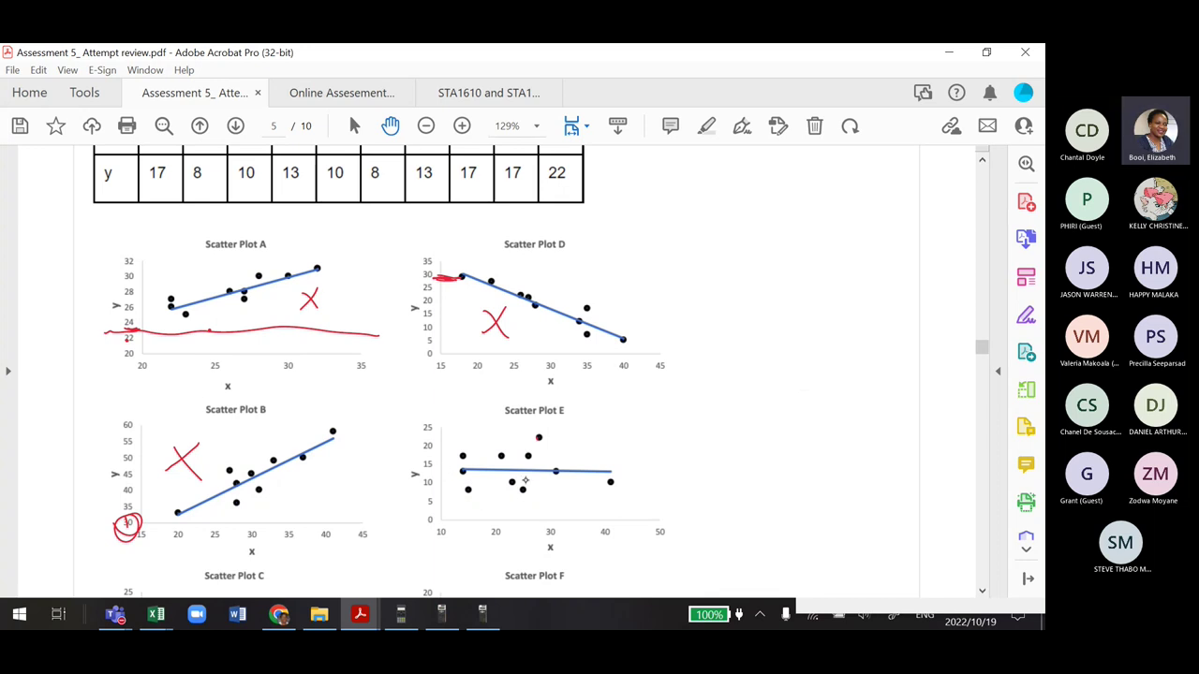
pyautogui.moveTo(528, 428)
pyautogui.mouseDown()
pyautogui.moveTo(573, 403)
pyautogui.moveTo(558, 426)
pyautogui.mouseUp()
# Draw a horizontal guide line at about y = 17 on Scatter Plot F and cross out the plot
pyautogui.scroll(-3, 496, 369)
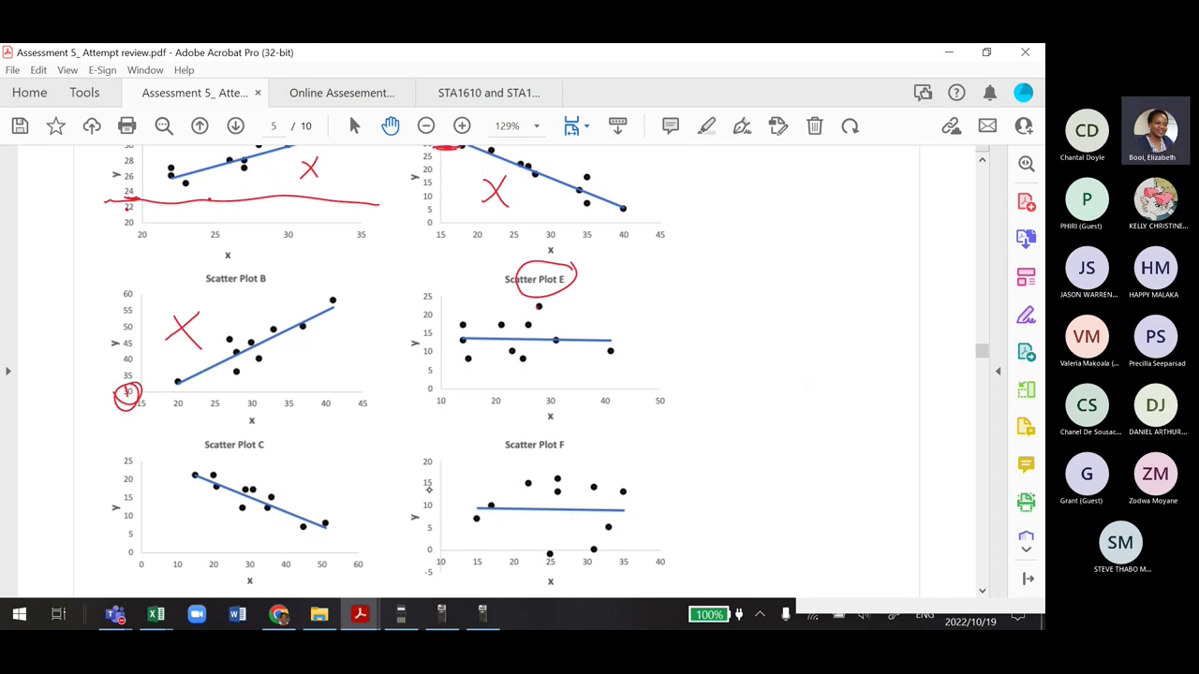
pyautogui.moveTo(433, 473); pyautogui.dragTo(608, 474)
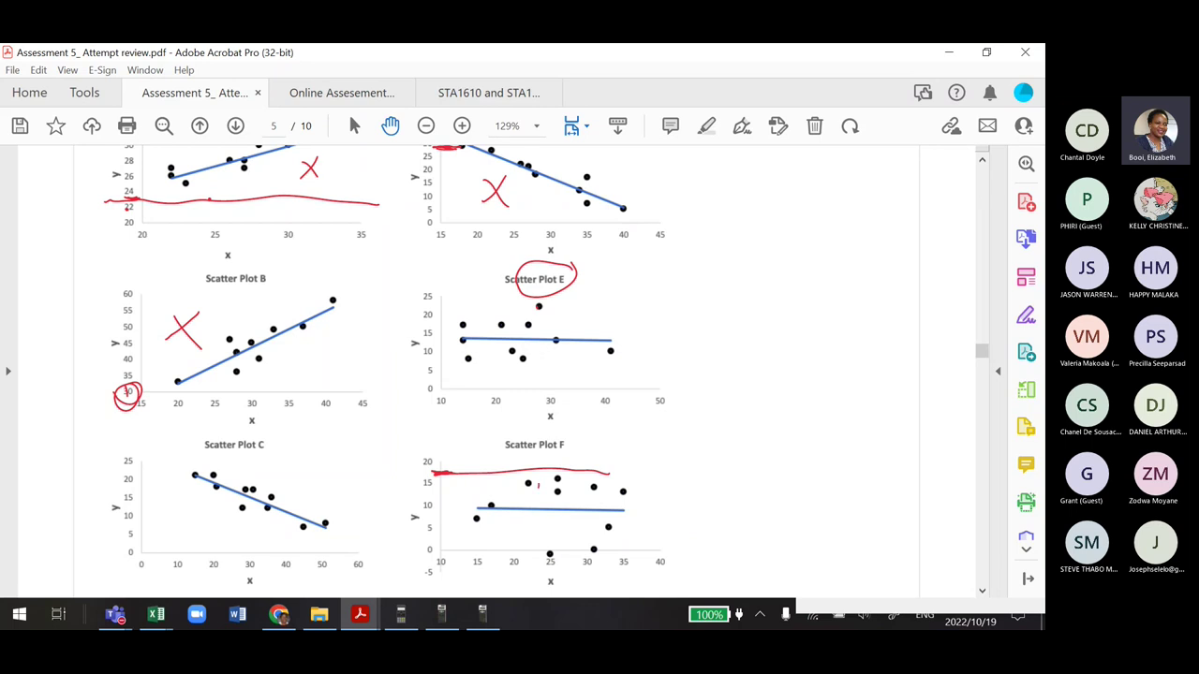
pyautogui.moveTo(538, 485); pyautogui.dragTo(527, 526)
pyautogui.moveTo(520, 503); pyautogui.dragTo(549, 498)
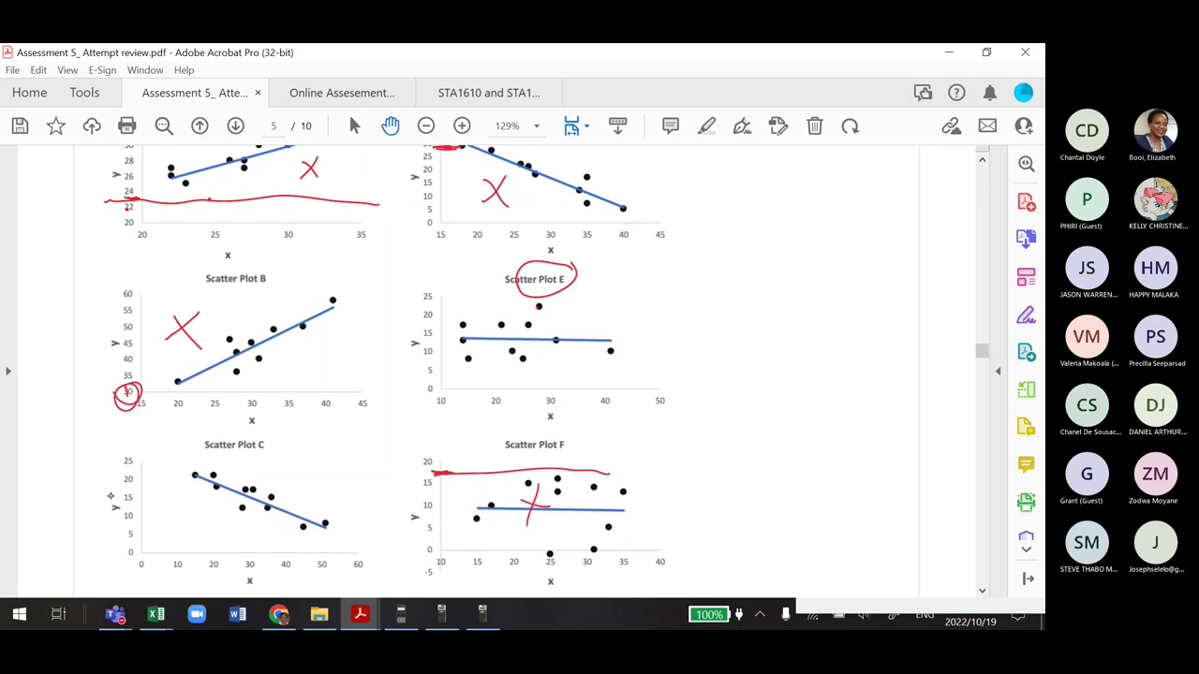
# Draw horizontal guide lines at about y = 17 and y = 12 on Scatter Plot C and cross out the plot
pyautogui.moveTo(134, 490); pyautogui.dragTo(203, 494)
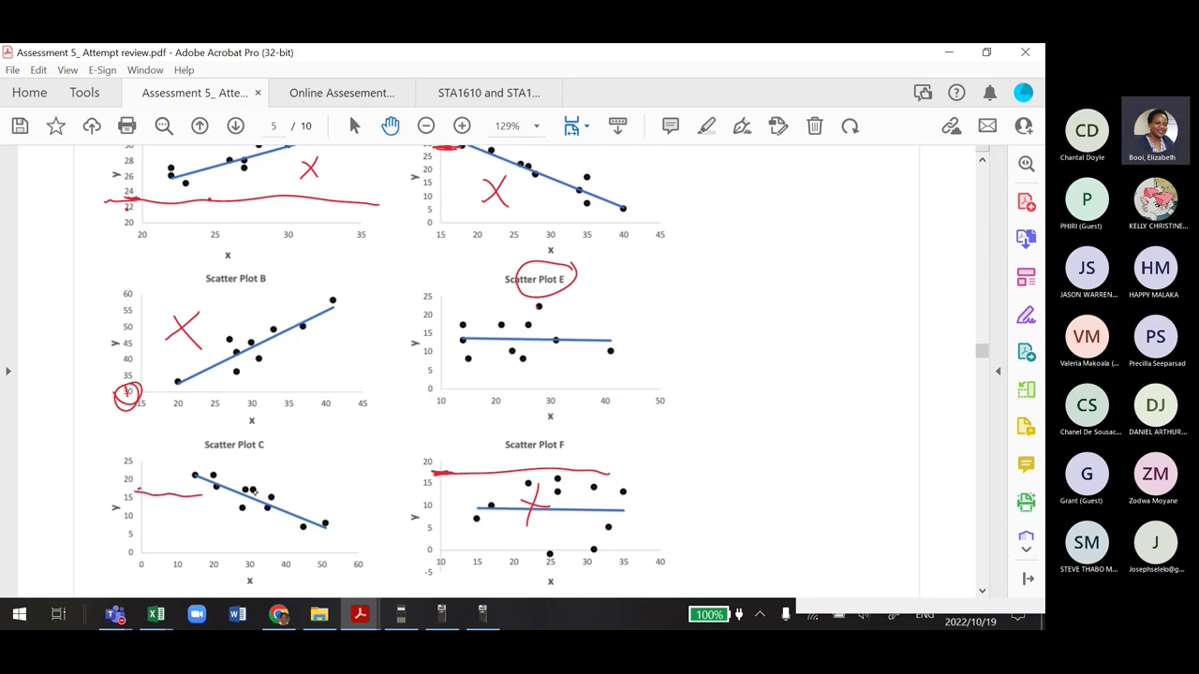
pyautogui.moveTo(256, 494); pyautogui.dragTo(211, 487)
pyautogui.moveTo(134, 509); pyautogui.dragTo(249, 509)
pyautogui.scroll(3, 814, 478)
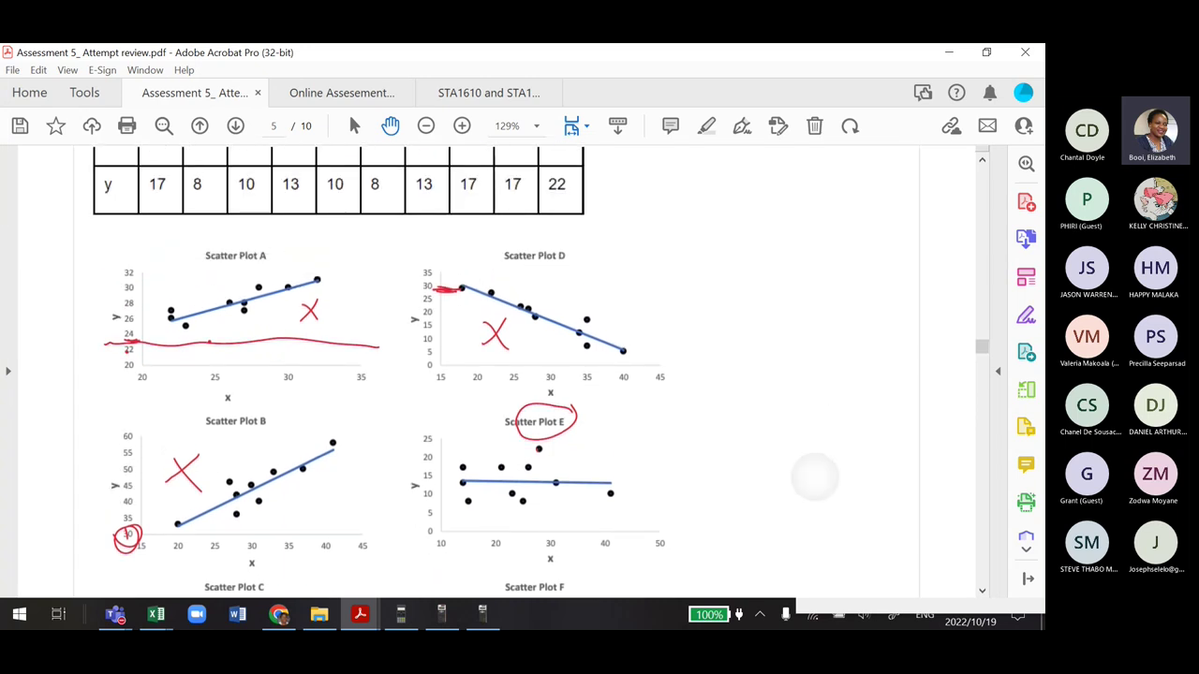
pyautogui.scroll(-3, 814, 477)
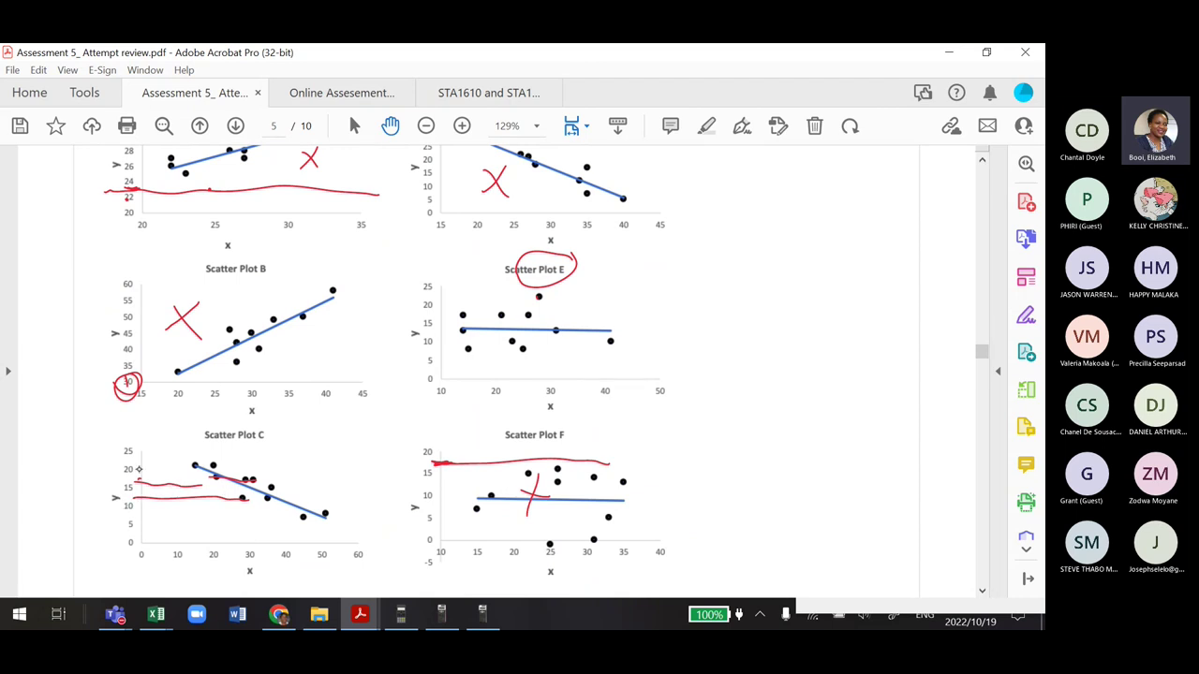
pyautogui.scroll(2, 846, 412)
pyautogui.scroll(1, 846, 412)
pyautogui.scroll(-3, 837, 484)
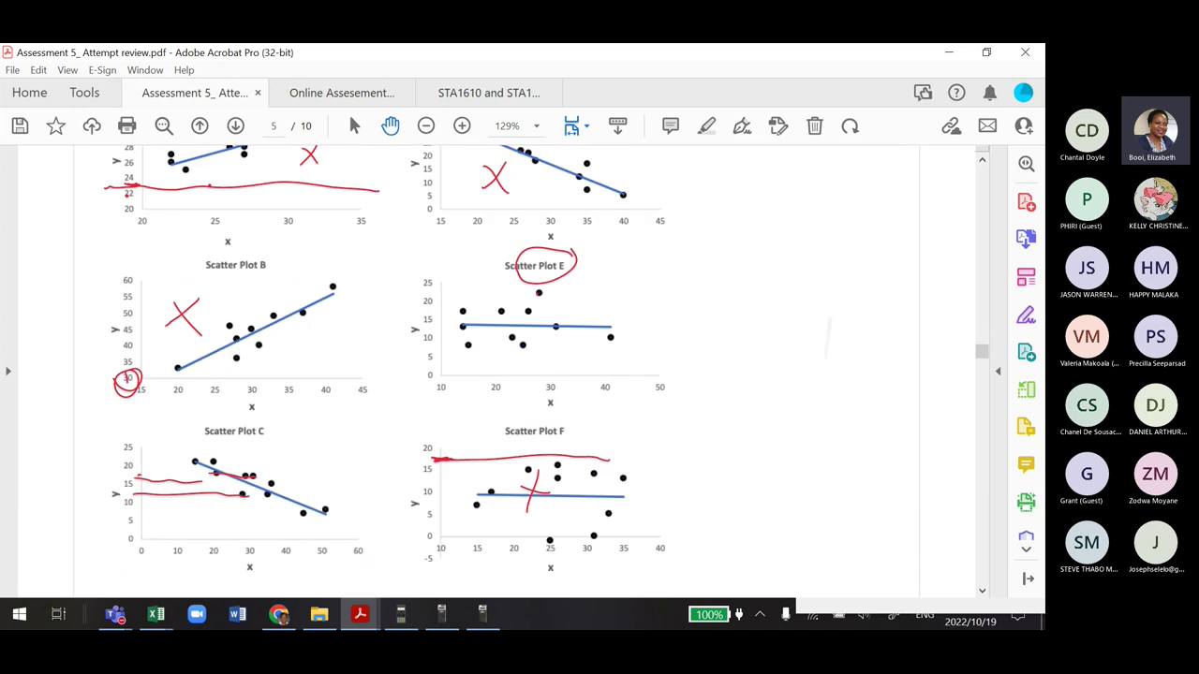
pyautogui.moveTo(272, 434); pyautogui.dragTo(302, 466)
# Mark option e, E, in the answer list below the scatter plots
pyautogui.scroll(1, 829, 327)
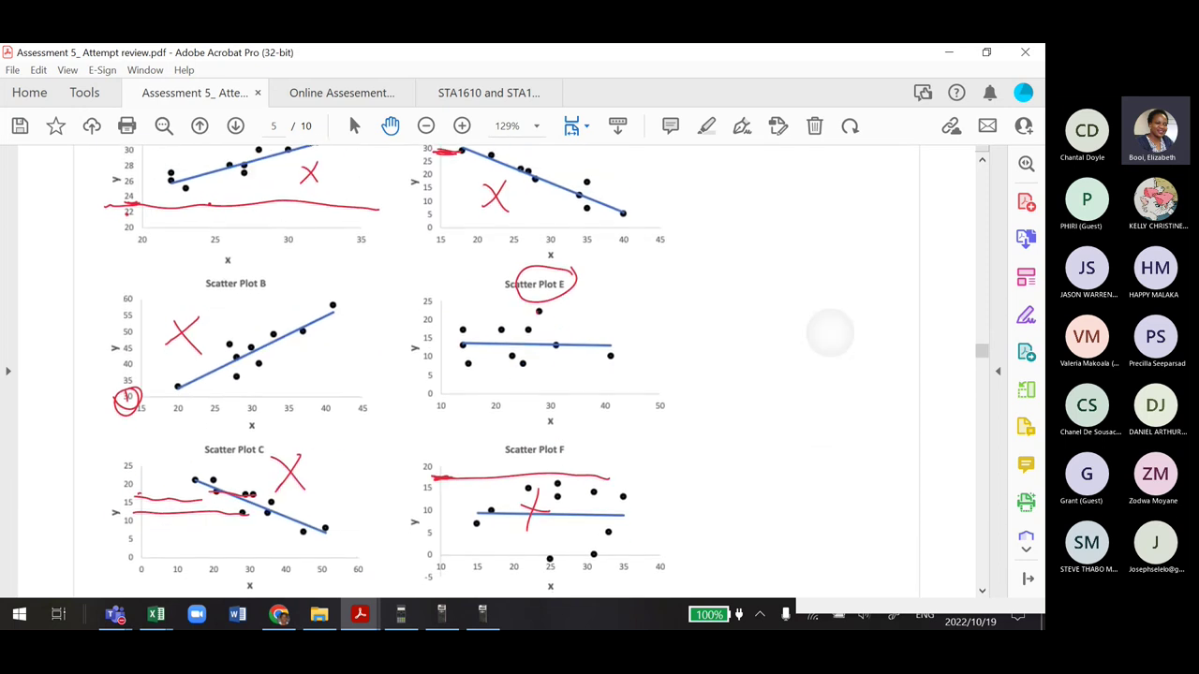
pyautogui.scroll(-5, 496, 370)
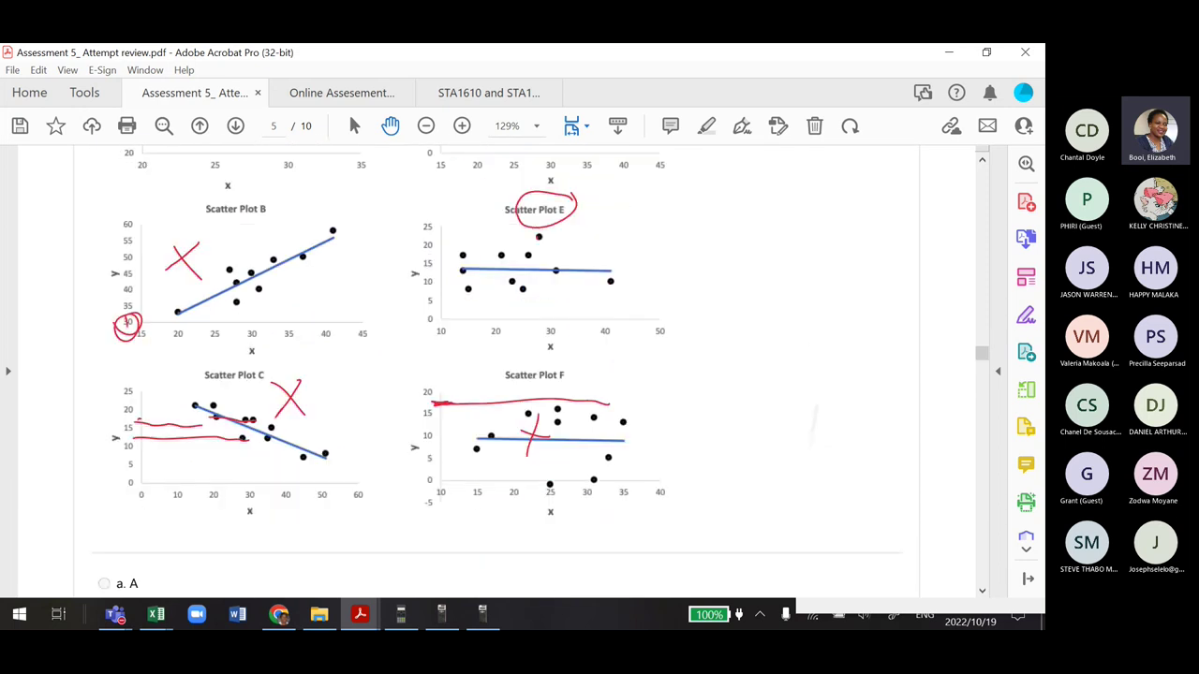
pyautogui.scroll(-2, 496, 356)
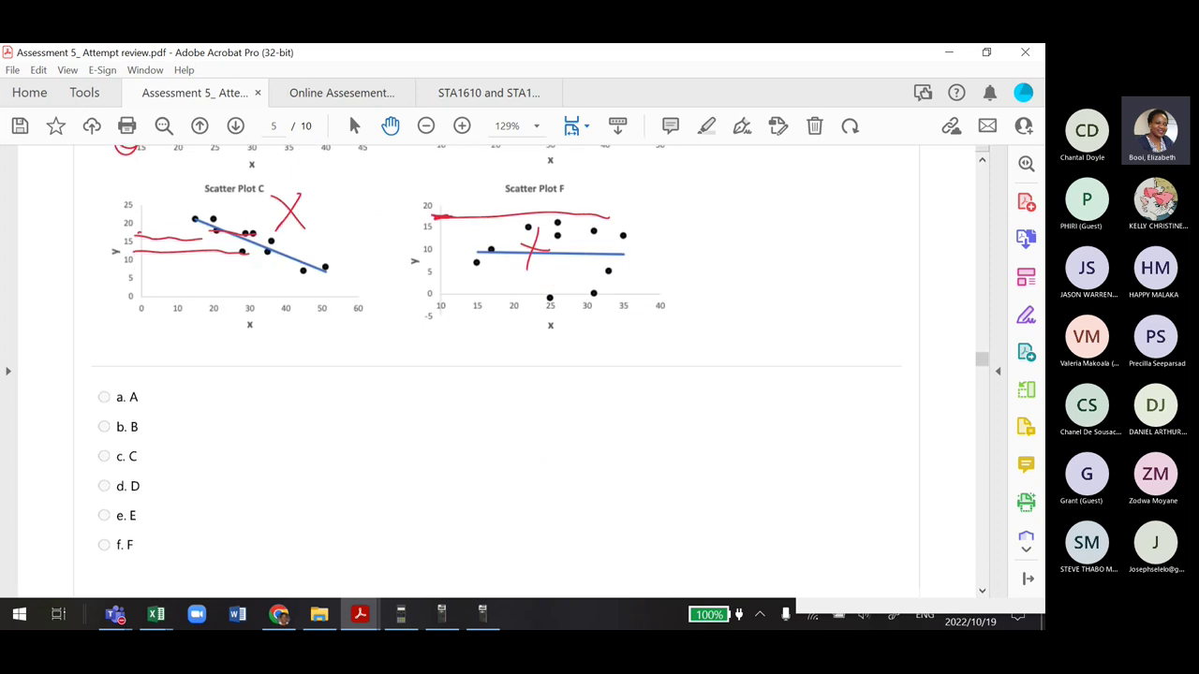
pyautogui.scroll(-1, 496, 370)
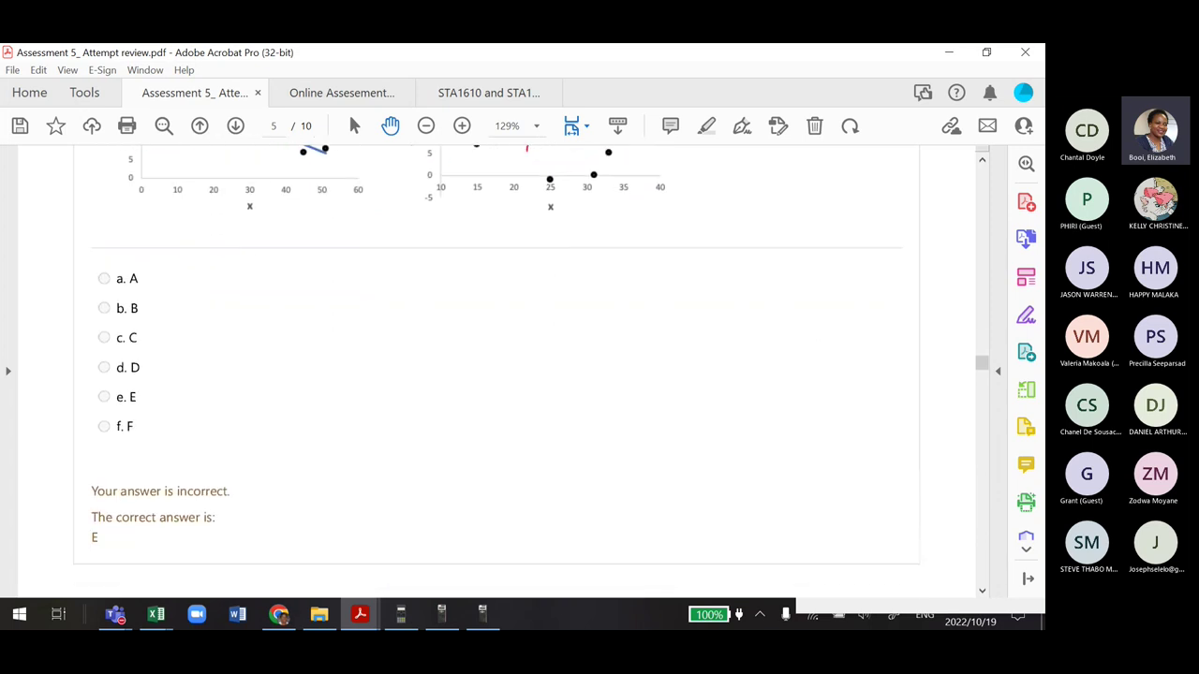
pyautogui.moveTo(98, 397); pyautogui.dragTo(106, 397)
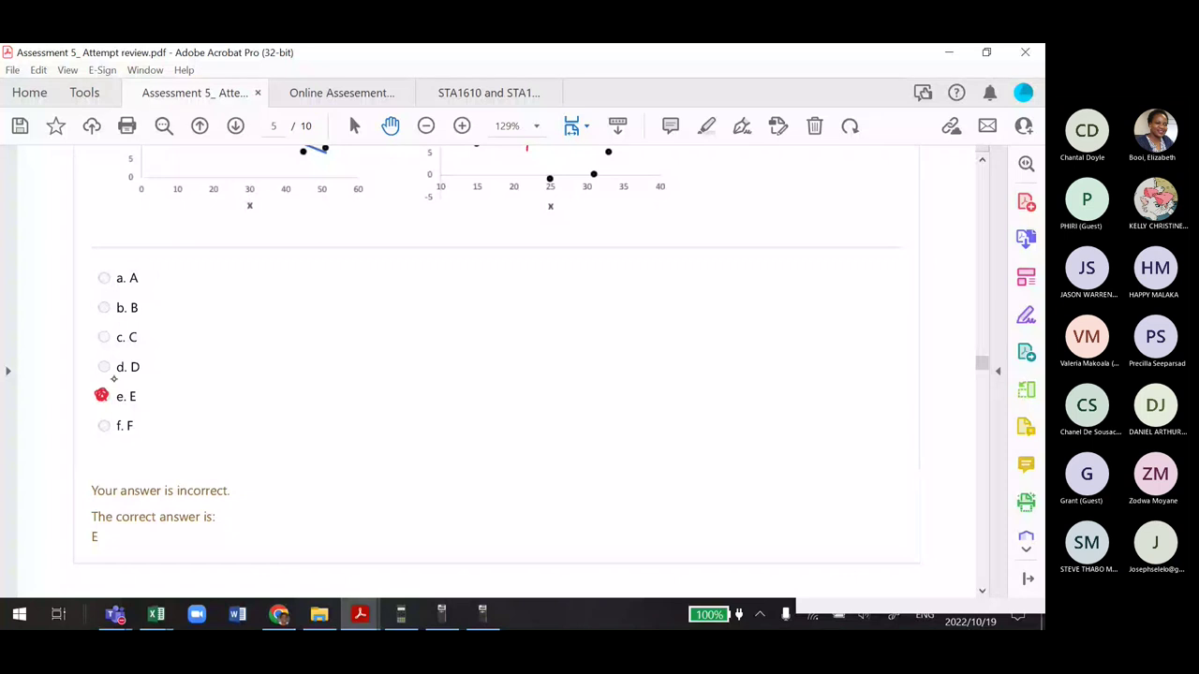
pyautogui.scroll(12, 496, 375)
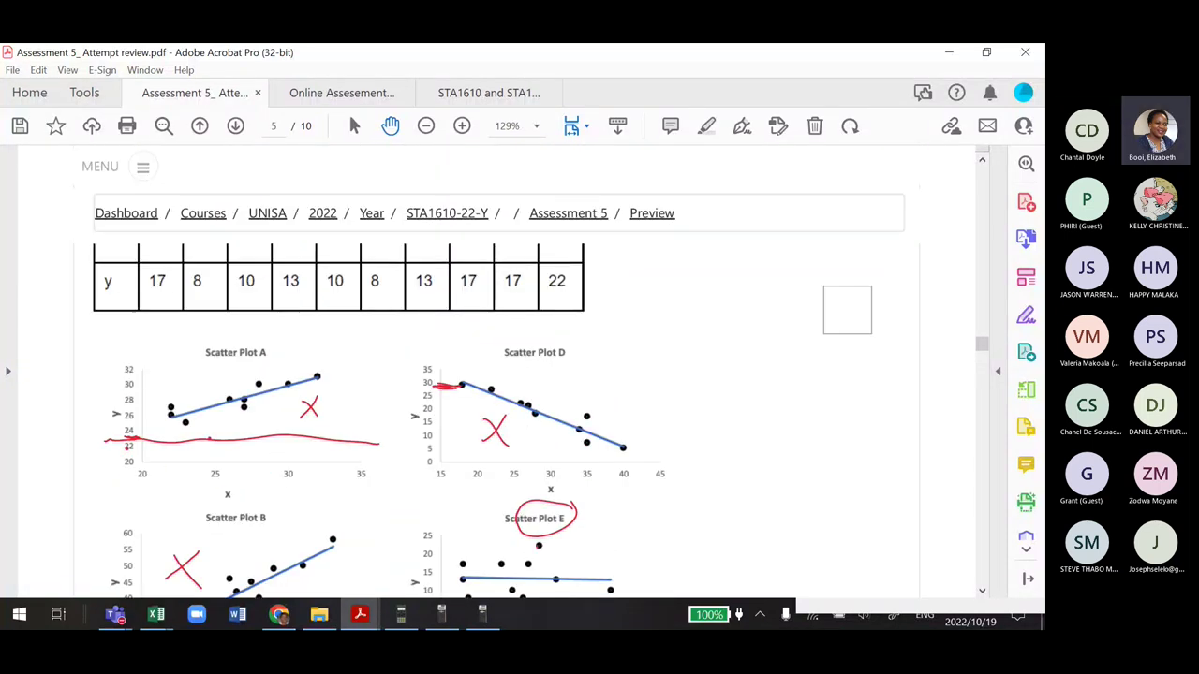
pyautogui.rightClick(843, 299)
pyautogui.press('Escape')
pyautogui.scroll(-2, 496, 374)
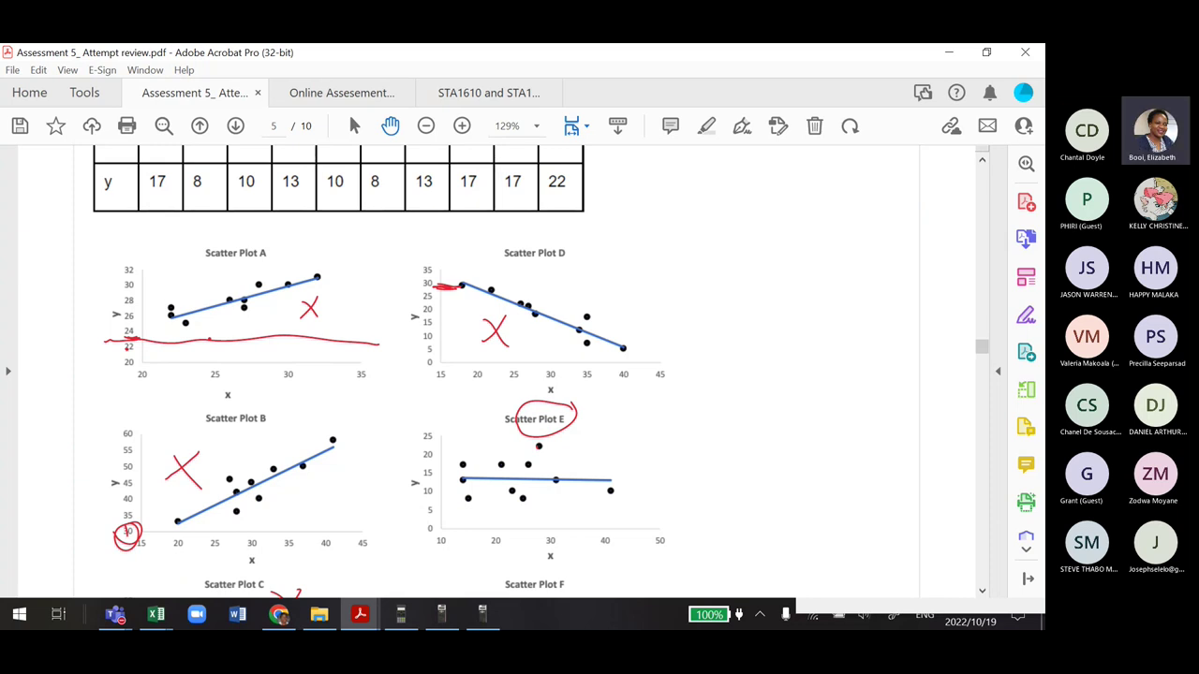
# Underline the word "incorrect" in the reading speed and age regression question of the Online Assesement 05 PDF
pyautogui.scroll(-1, 761, 459)
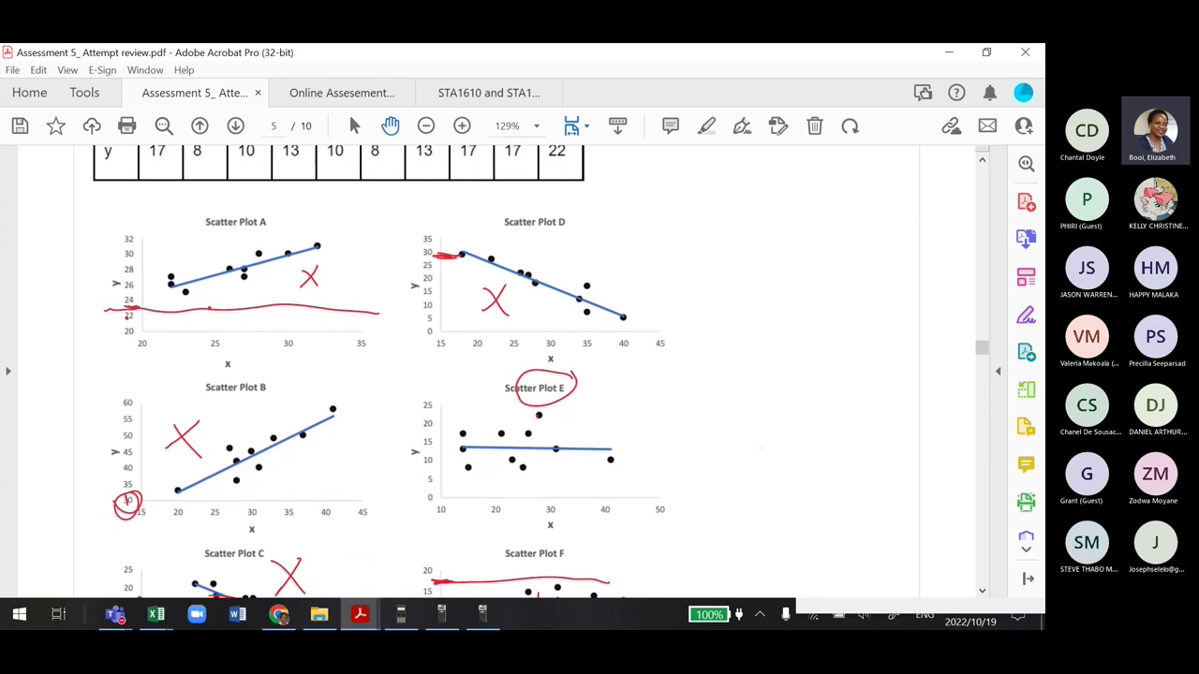
pyautogui.scroll(-5, 763, 442)
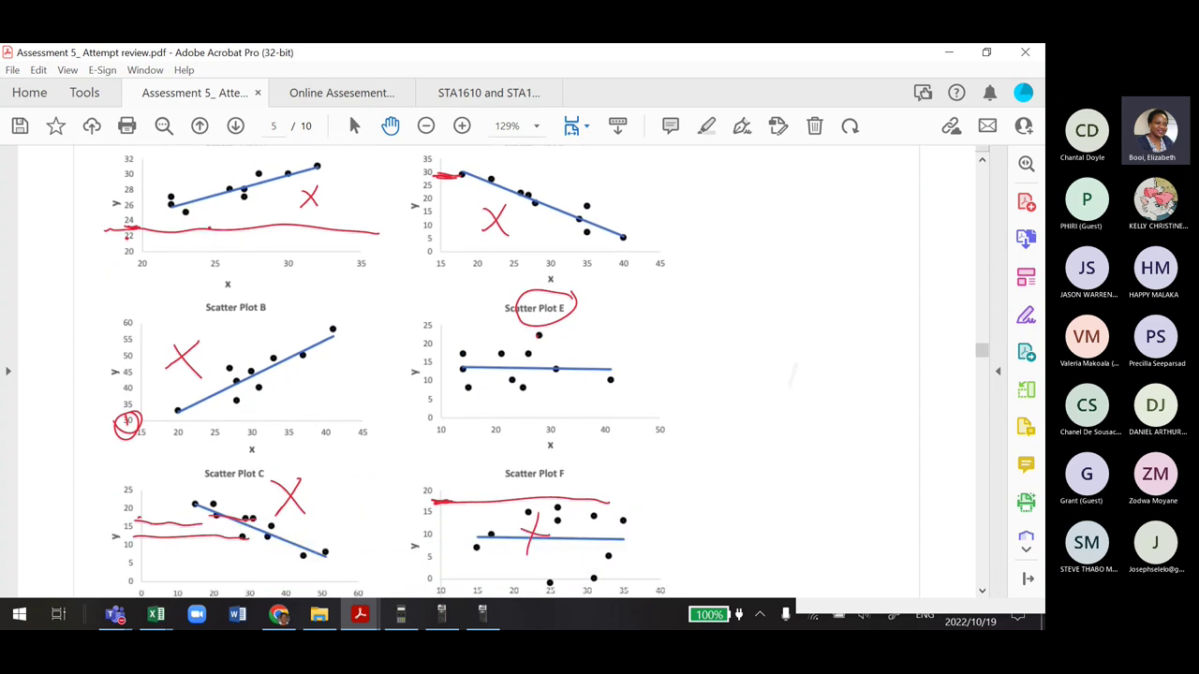
pyautogui.scroll(-14, 760, 440)
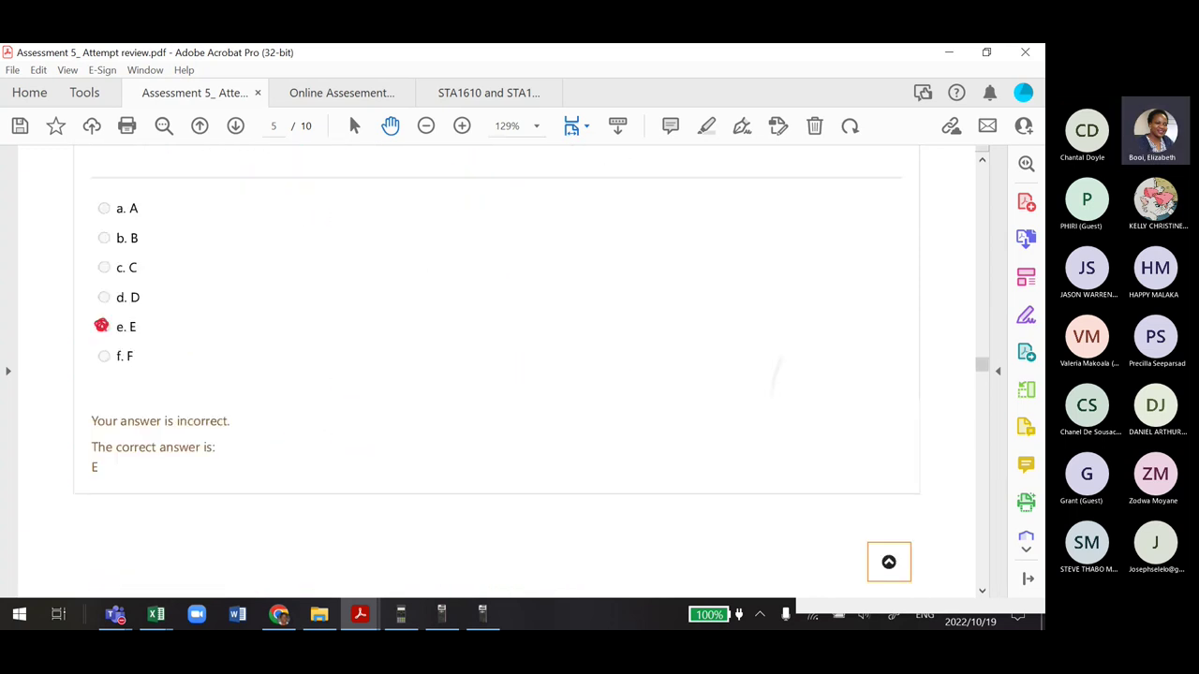
pyautogui.scroll(-3, 760, 440)
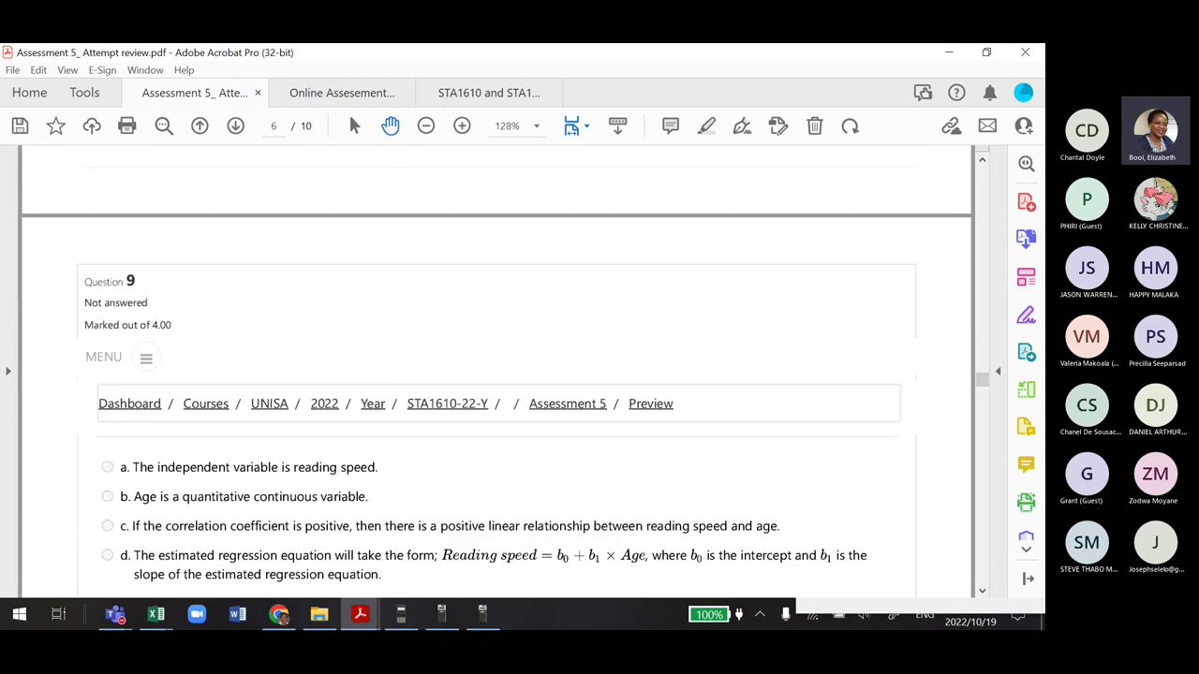
pyautogui.scroll(-2, 789, 298)
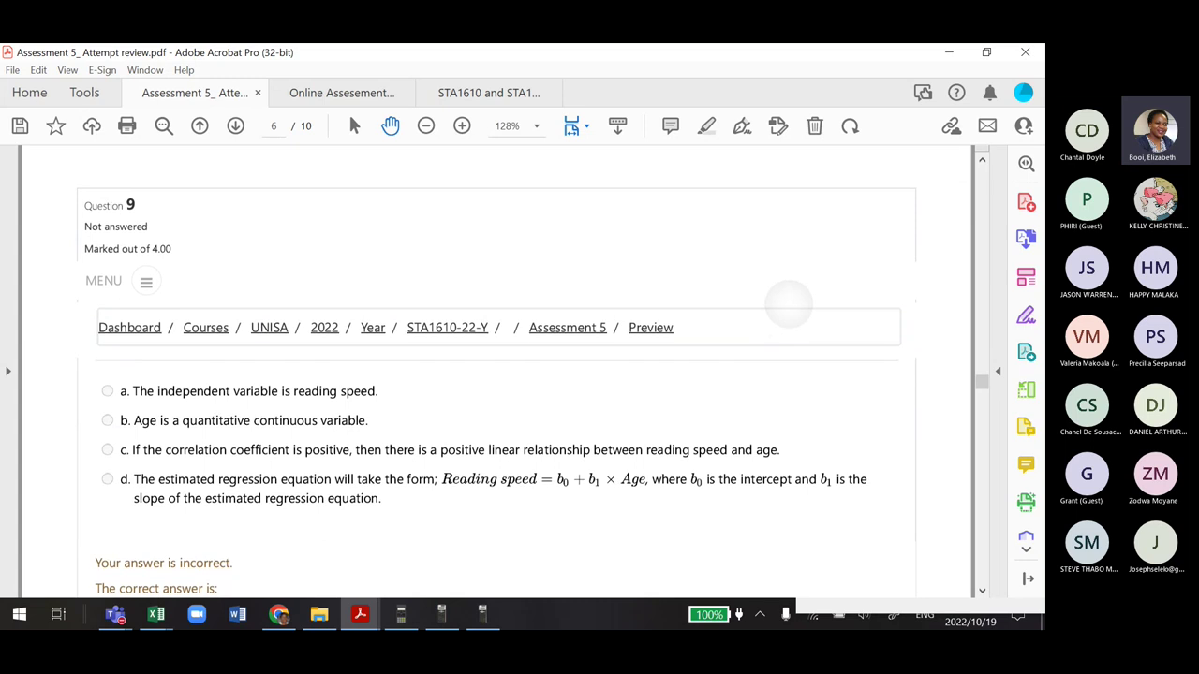
pyautogui.scroll(1, 790, 298)
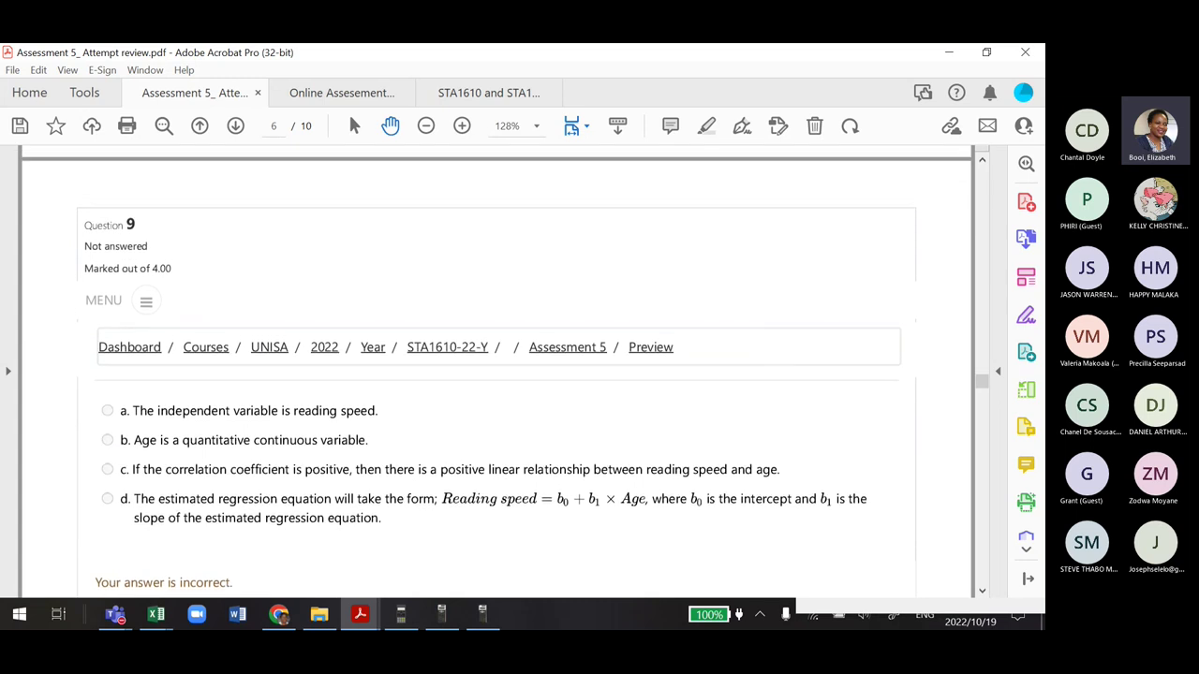
pyautogui.hotkey('ctrl', 'Tab')
pyautogui.scroll(-15, 496, 370)
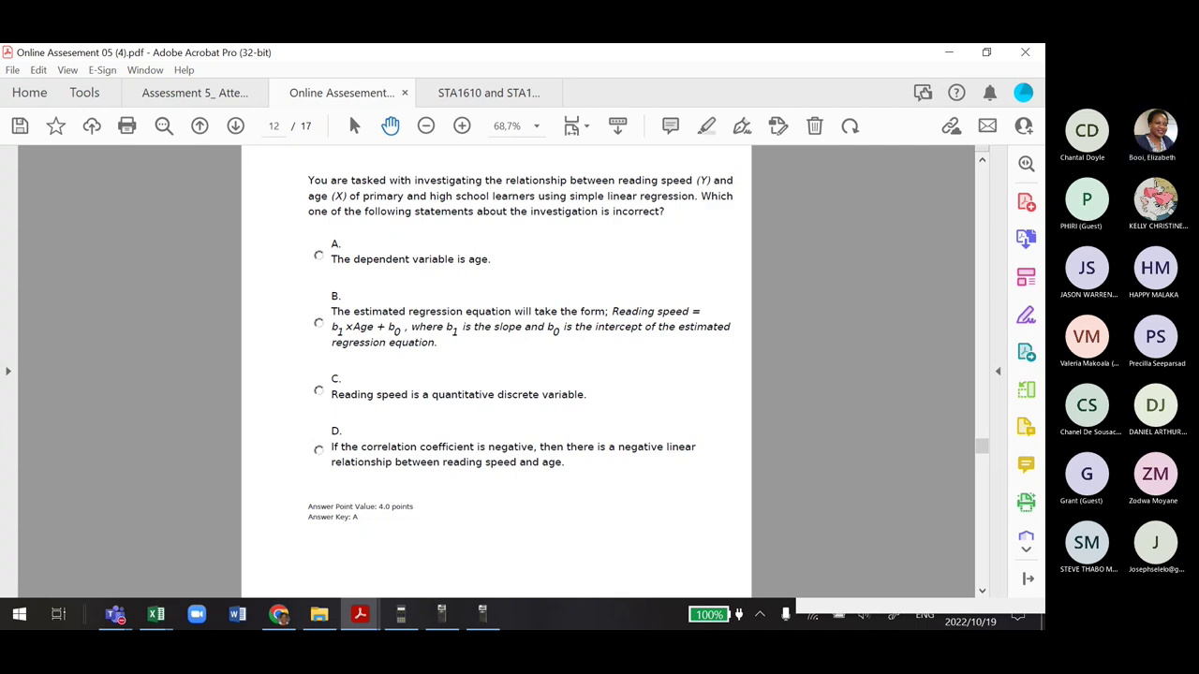
pyautogui.moveTo(637, 220)
pyautogui.mouseDown()
pyautogui.moveTo(663, 218)
pyautogui.moveTo(617, 225)
pyautogui.mouseUp()
# Write "x - independent" and "y - dependent" above the reading-speed question and mark option A, "The dependent variable is age"
pyautogui.moveTo(320, 152); pyautogui.dragTo(377, 154)
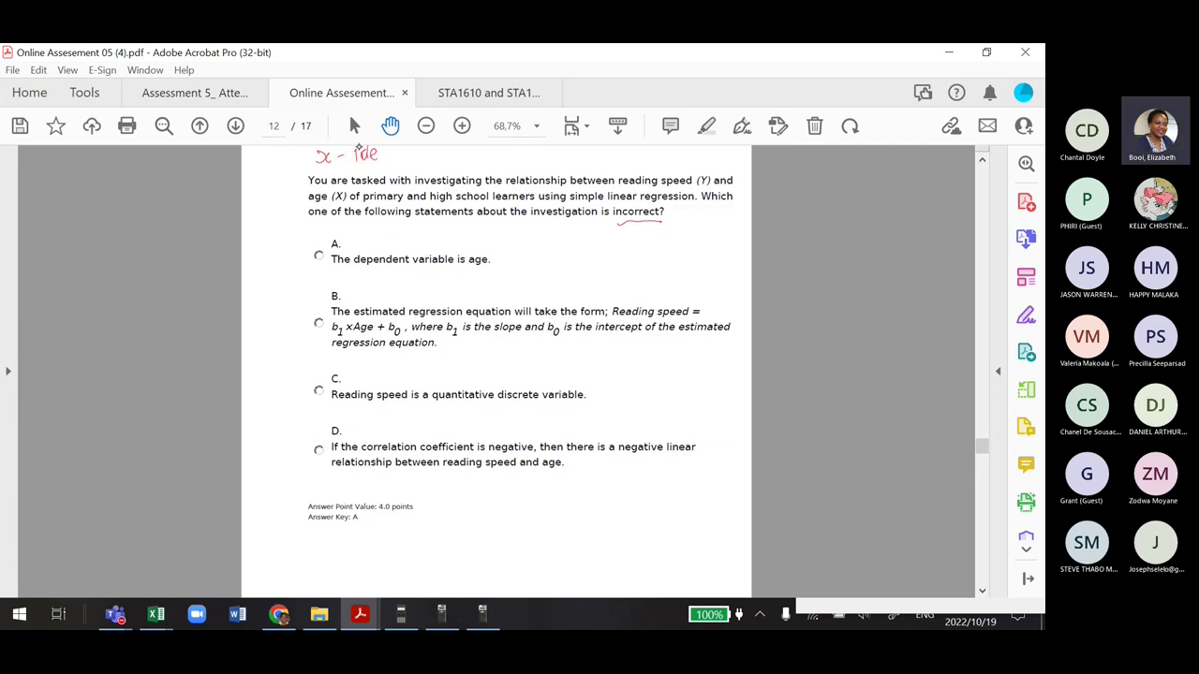
pyautogui.click(357, 148)
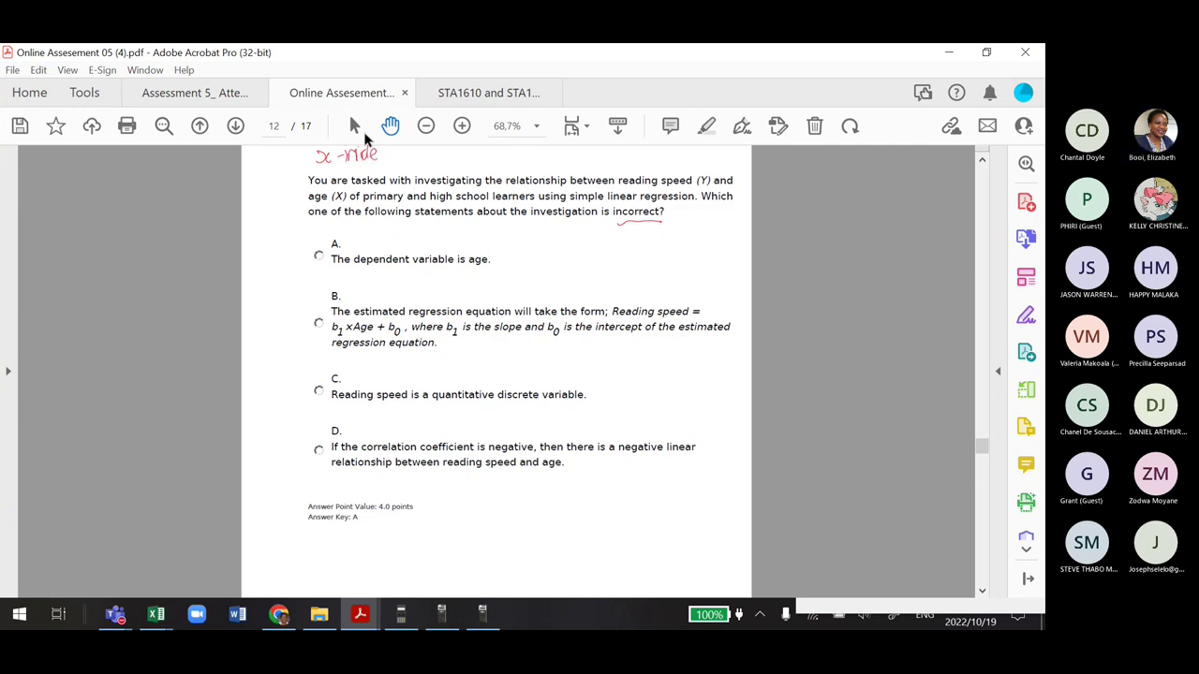
pyautogui.moveTo(378, 157)
pyautogui.mouseDown()
pyautogui.moveTo(439, 159)
pyautogui.moveTo(436, 138)
pyautogui.moveTo(447, 155)
pyautogui.moveTo(439, 151)
pyautogui.mouseUp()
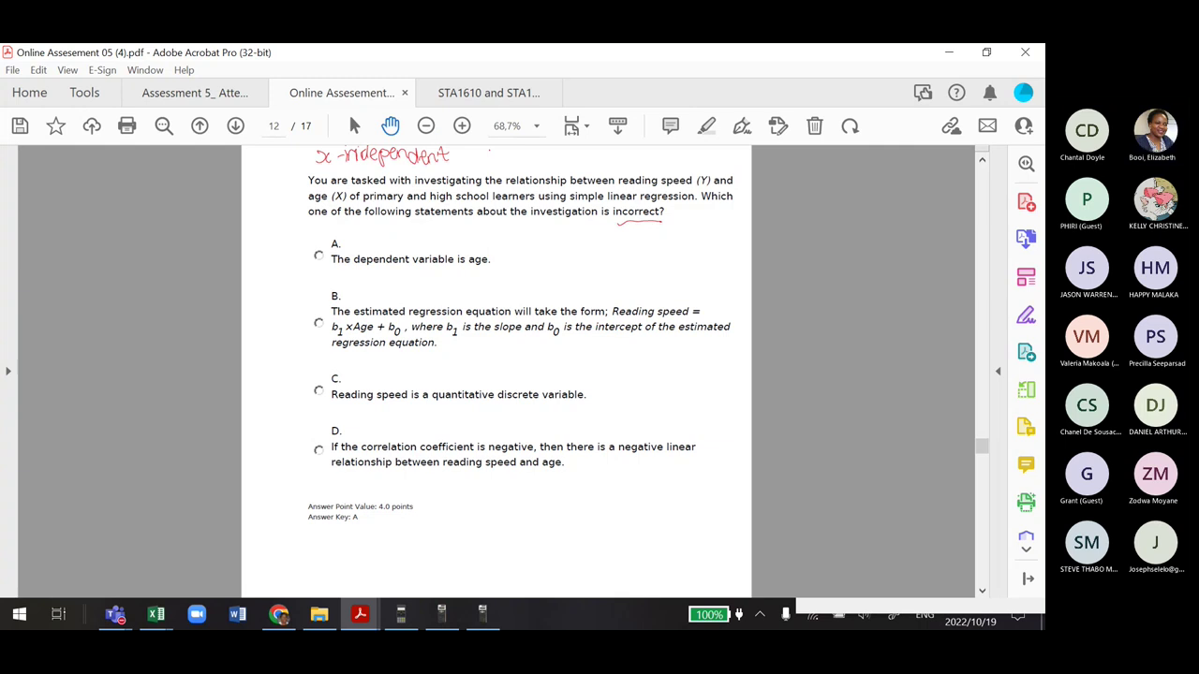
pyautogui.moveTo(489, 150)
pyautogui.mouseDown()
pyautogui.moveTo(494, 172)
pyautogui.moveTo(511, 157)
pyautogui.moveTo(595, 156)
pyautogui.mouseUp()
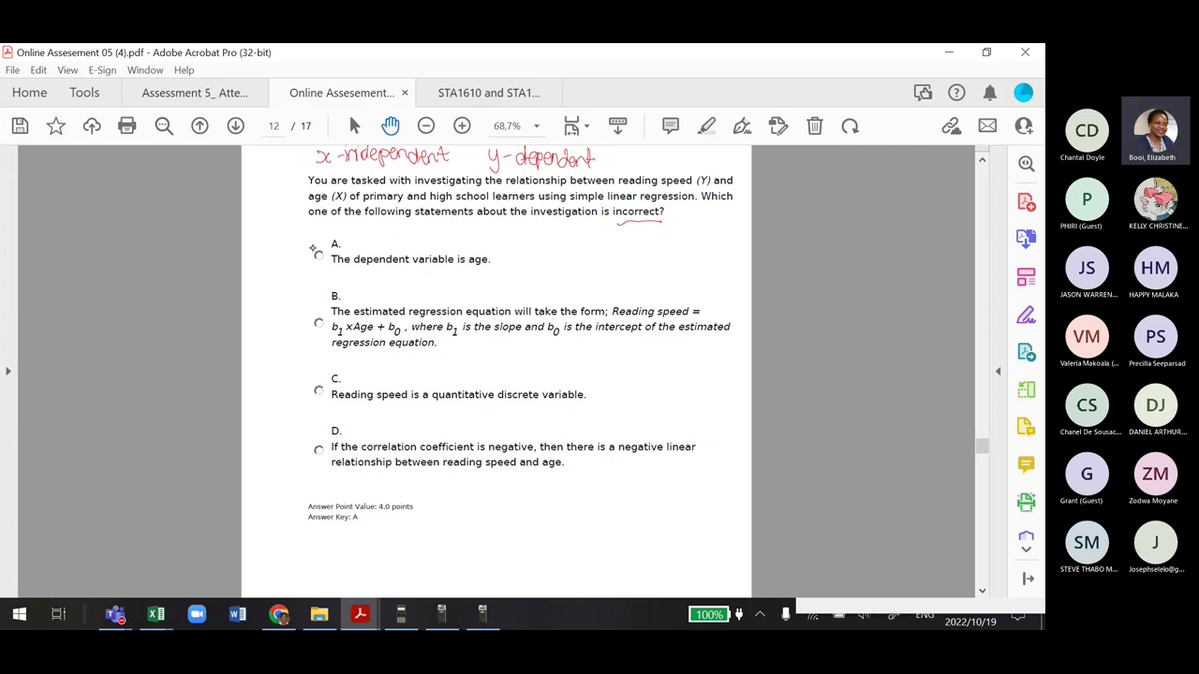
pyautogui.moveTo(314, 251); pyautogui.dragTo(322, 261)
# Handwrite "Incorrect" above the answer options of Question 9 in the Assessment 5 attempt review PDF
pyautogui.click(181, 93)
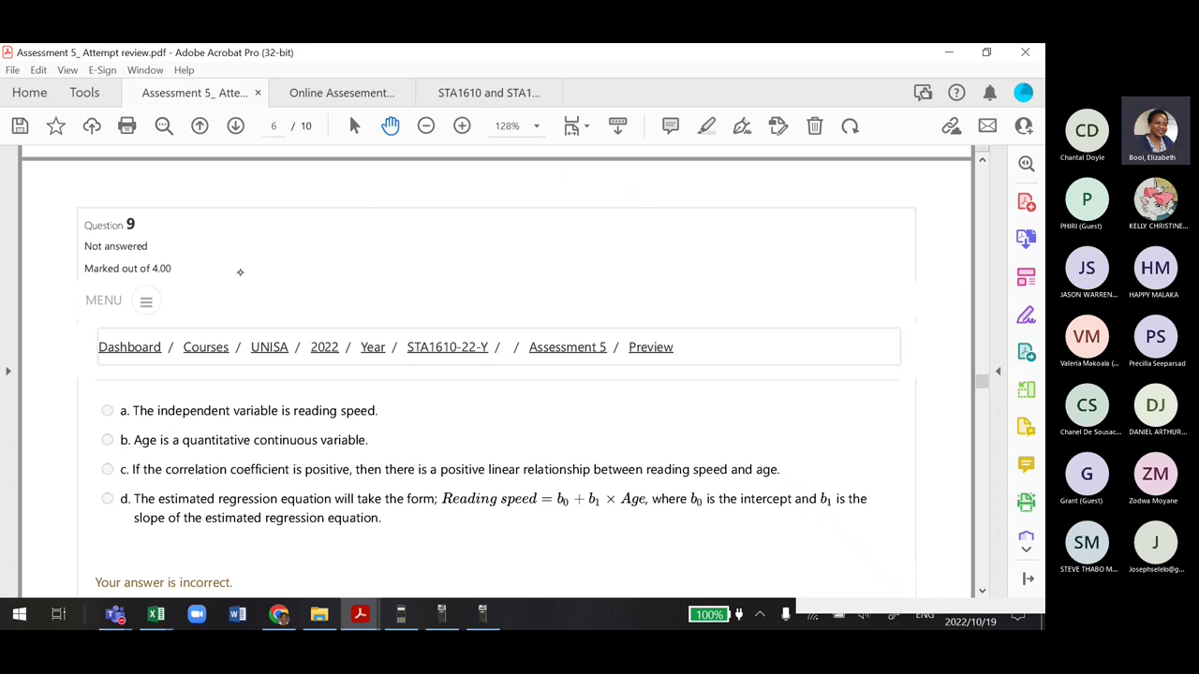
pyautogui.moveTo(235, 264); pyautogui.dragTo(240, 318)
pyautogui.moveTo(246, 315)
pyautogui.mouseDown()
pyautogui.moveTo(253, 296)
pyautogui.moveTo(265, 312)
pyautogui.mouseUp()
pyautogui.moveTo(277, 294)
pyautogui.mouseDown()
pyautogui.moveTo(278, 311)
pyautogui.moveTo(324, 296)
pyautogui.moveTo(341, 313)
pyautogui.mouseUp()
pyautogui.moveTo(357, 298); pyautogui.dragTo(363, 314)
pyautogui.moveTo(356, 297); pyautogui.dragTo(368, 296)
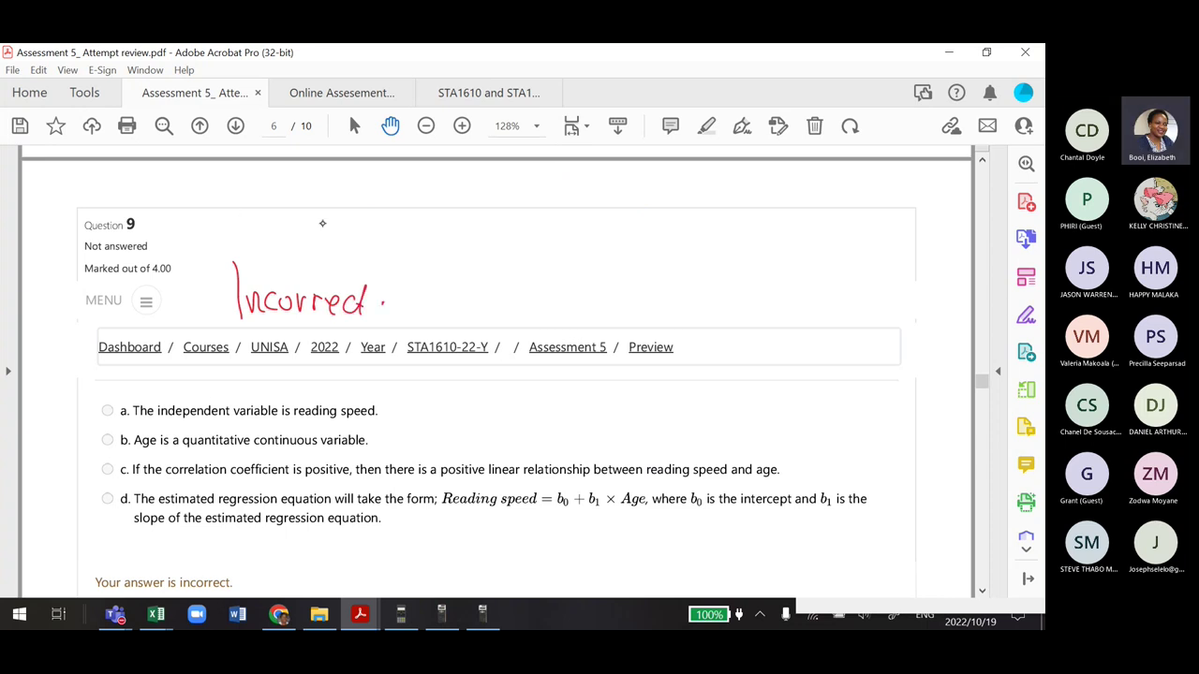
# Underline "independent" in option a and "continuous" in option b of the attempt review's Question 9, and mark option a as the answer
pyautogui.click(341, 93)
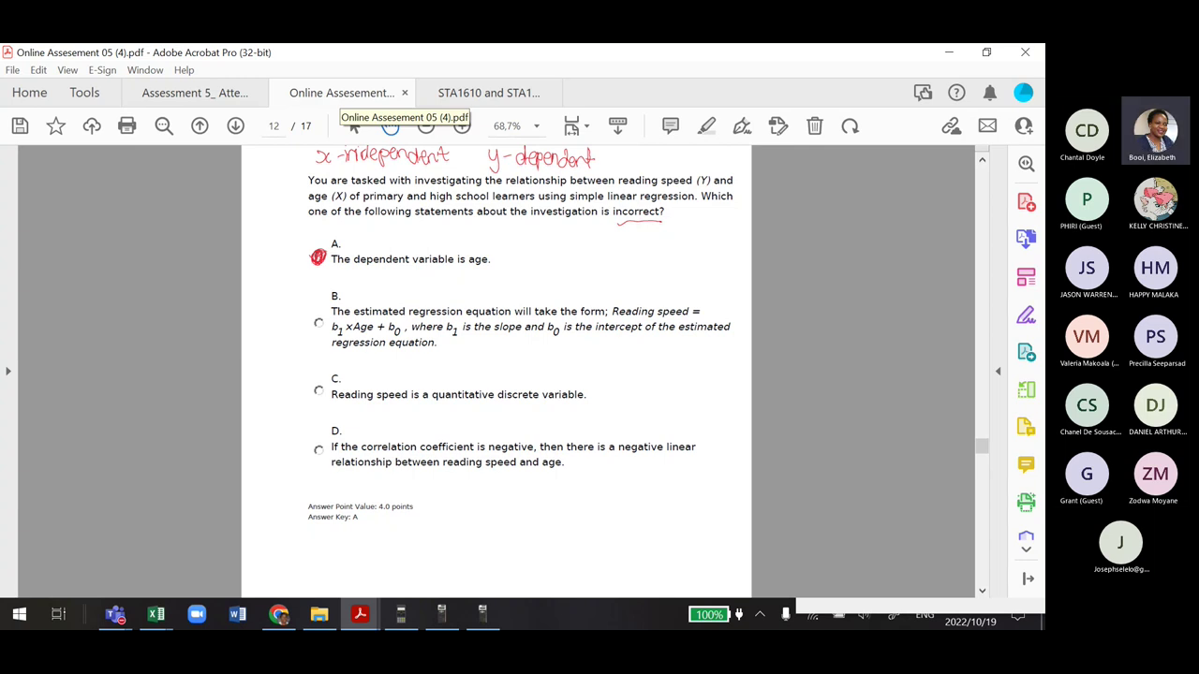
pyautogui.click(192, 94)
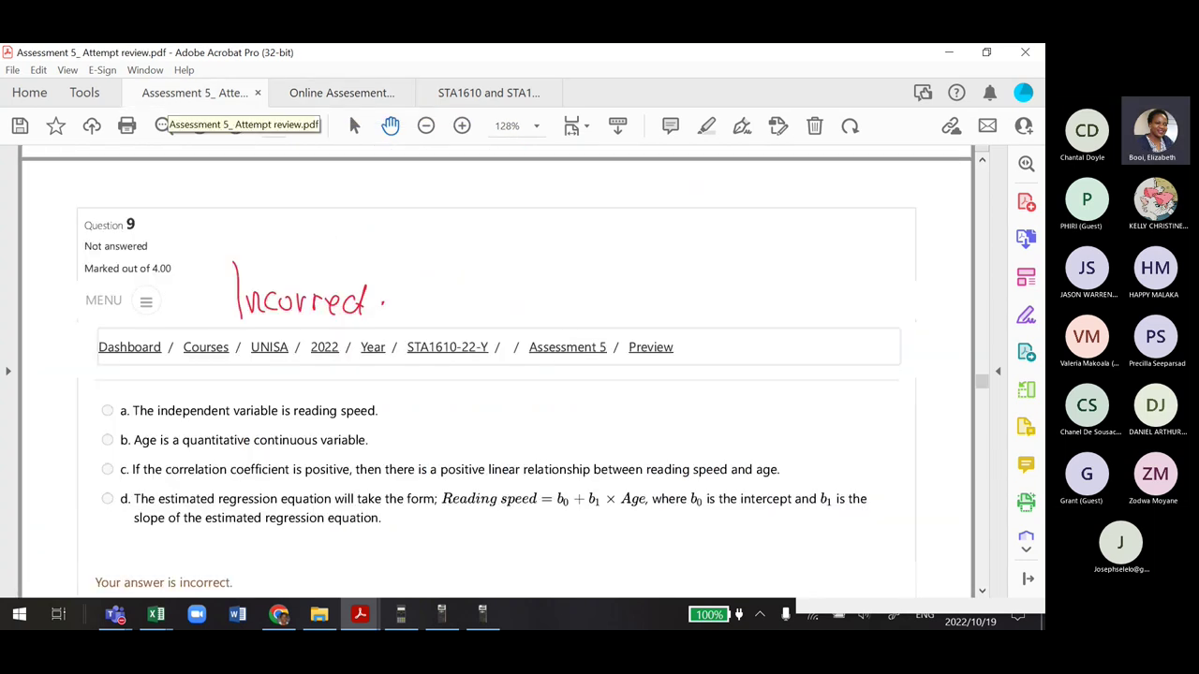
pyautogui.moveTo(225, 426); pyautogui.dragTo(152, 424)
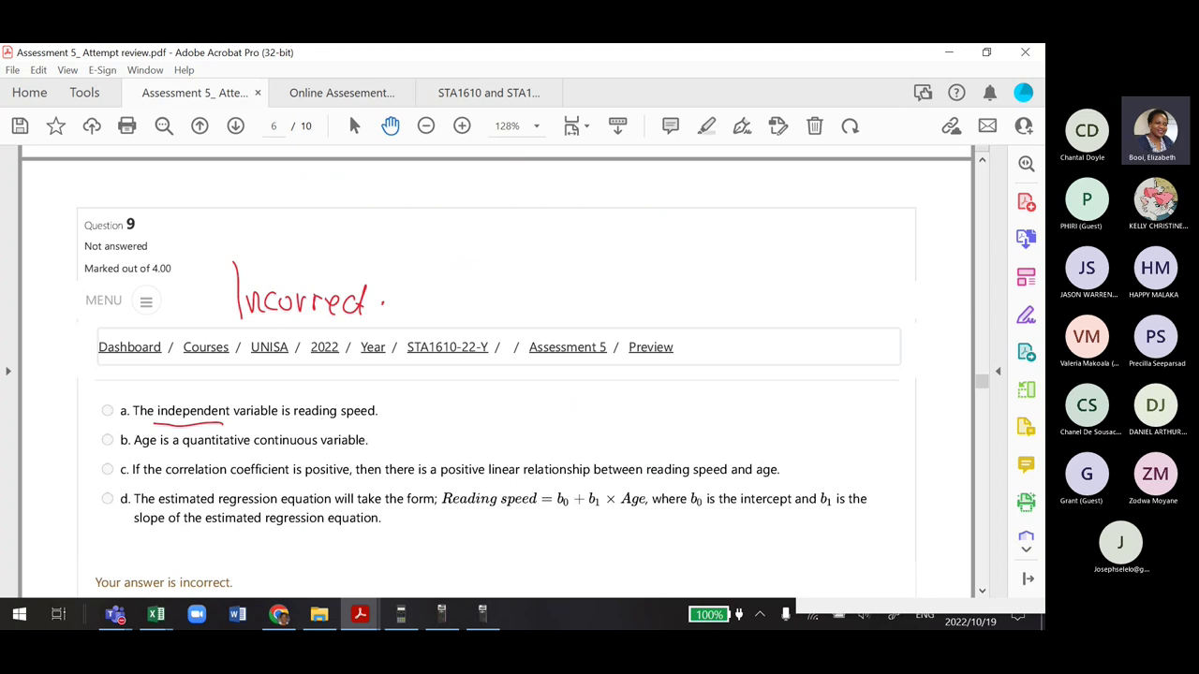
pyautogui.moveTo(106, 411); pyautogui.dragTo(105, 410)
pyautogui.moveTo(307, 451); pyautogui.dragTo(276, 453)
# Bring up Question 10 and arrange the Regression Model Example Template workbook in Excel beside it, keeping the answer options visible
pyautogui.scroll(-4, 497, 375)
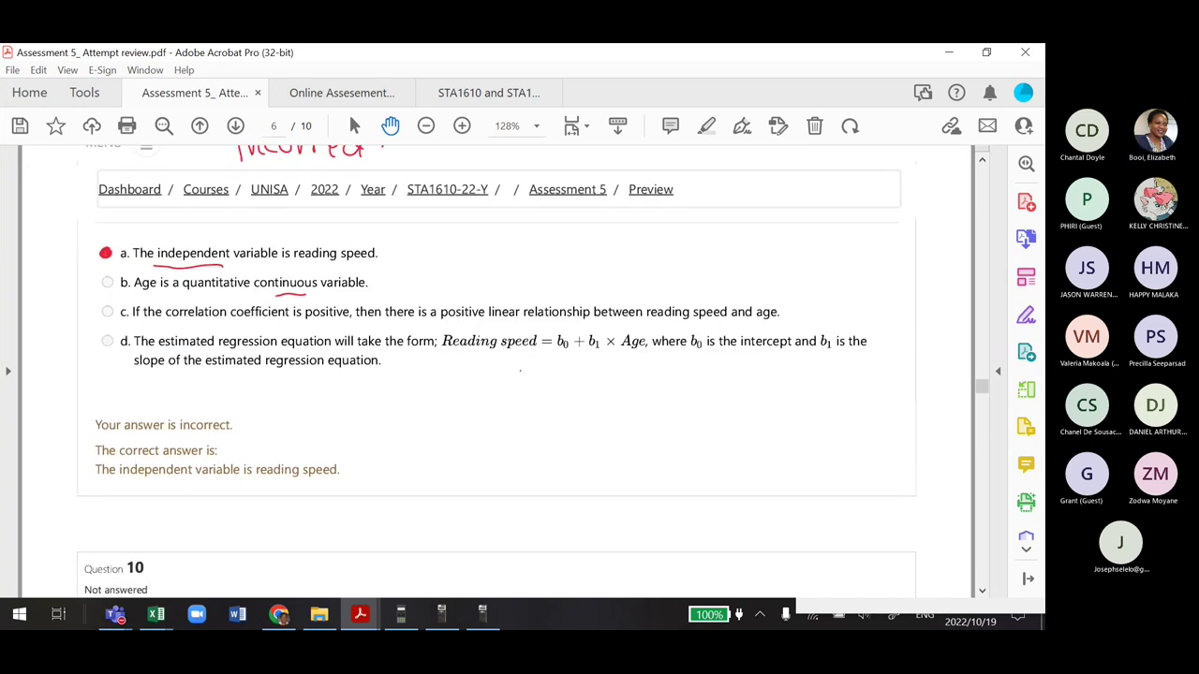
pyautogui.scroll(-4, 496, 375)
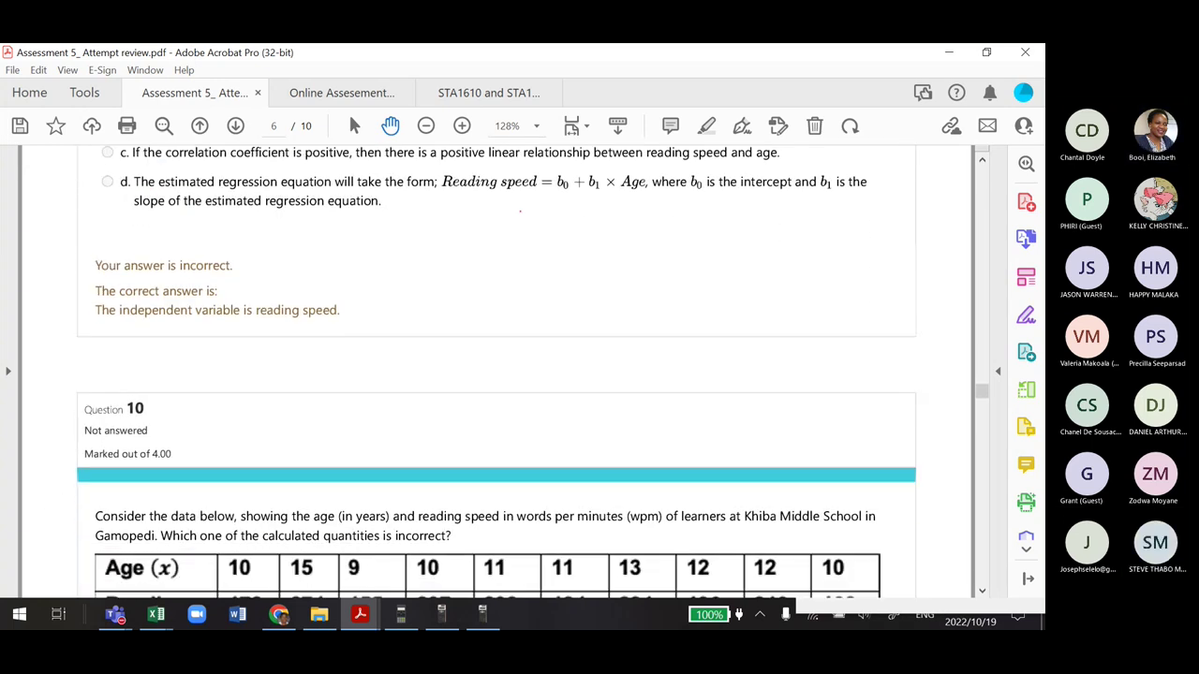
pyautogui.scroll(-3, 520, 177)
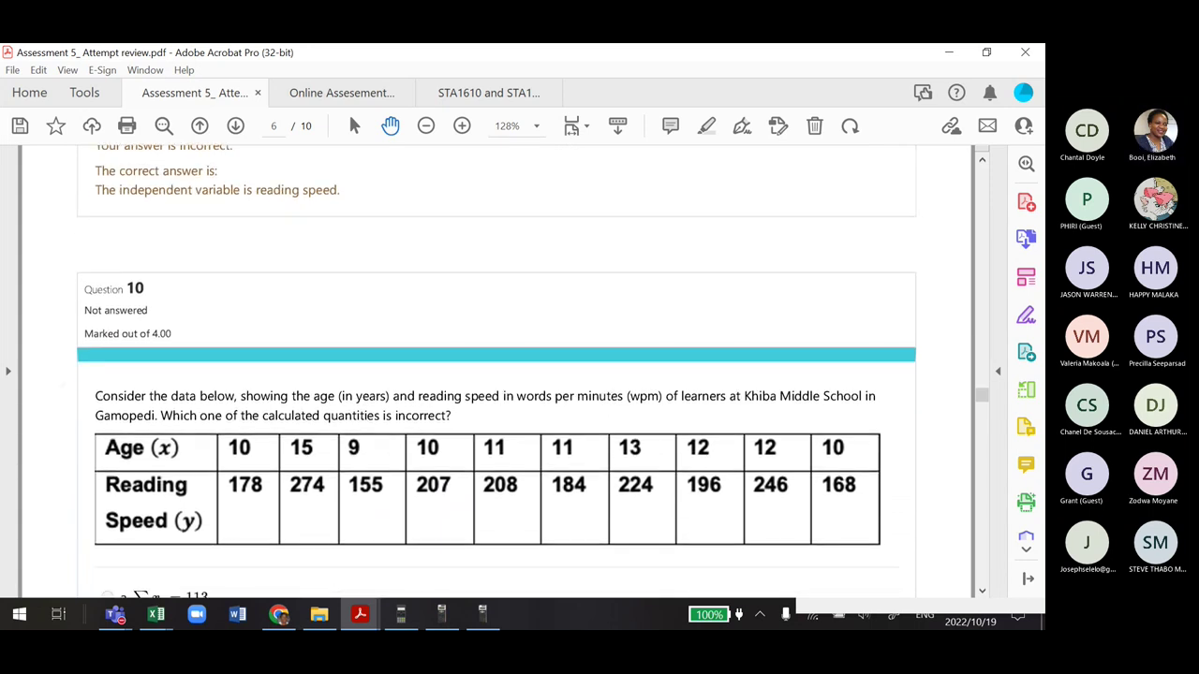
pyautogui.scroll(-3, 496, 375)
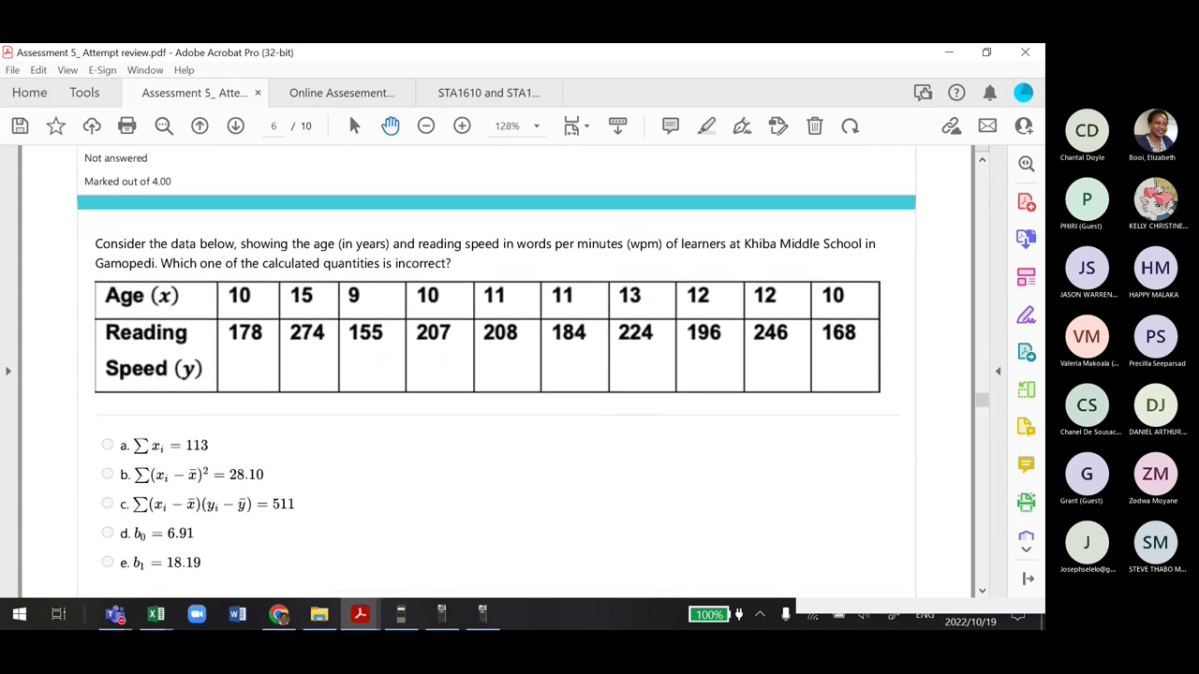
pyautogui.scroll(1, 496, 375)
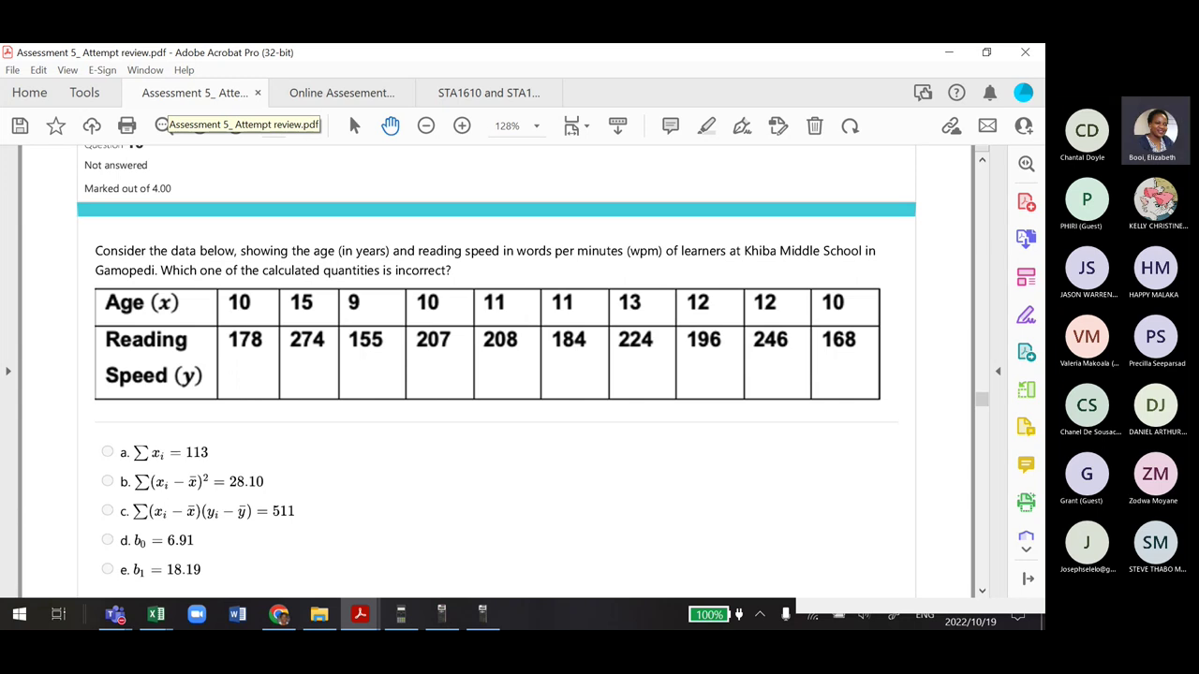
pyautogui.moveTo(156, 614)
pyautogui.click(218, 528)
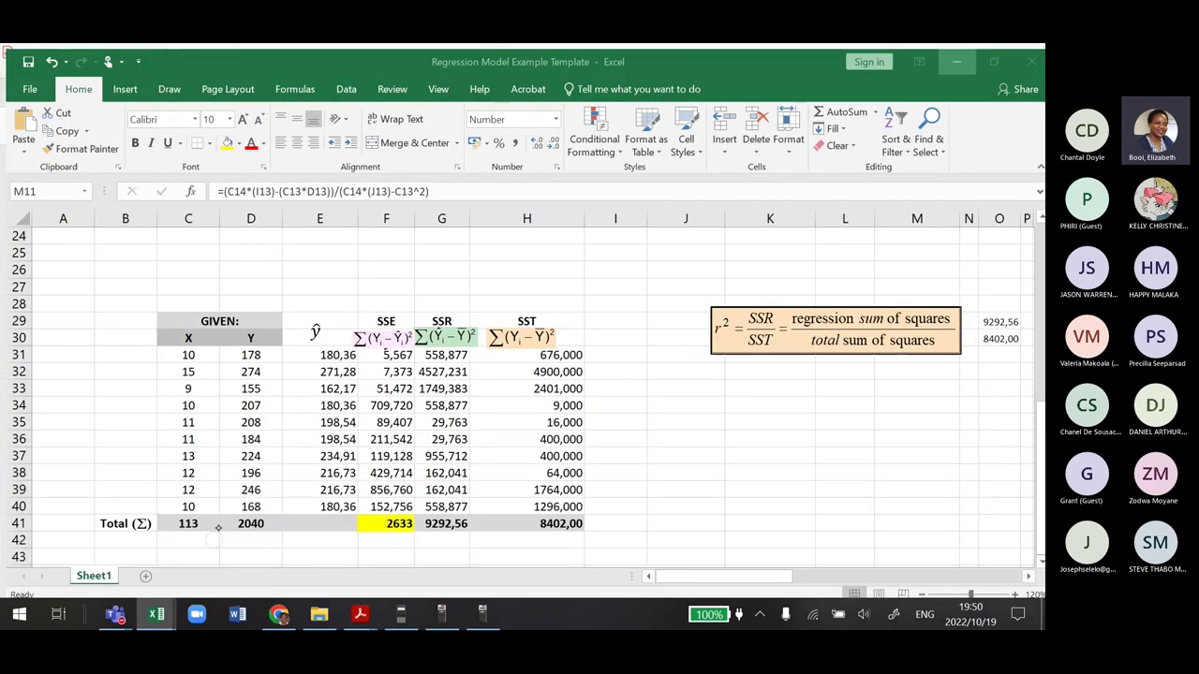
pyautogui.scroll(8, 219, 527)
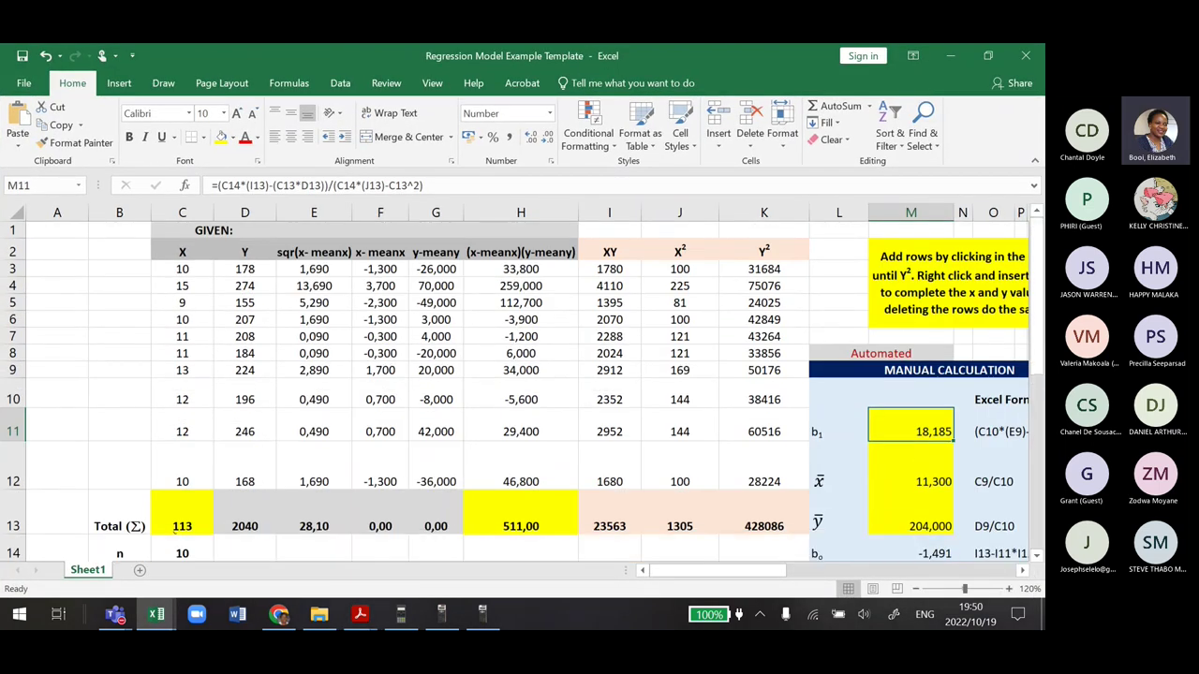
pyautogui.doubleClick(715, 60)
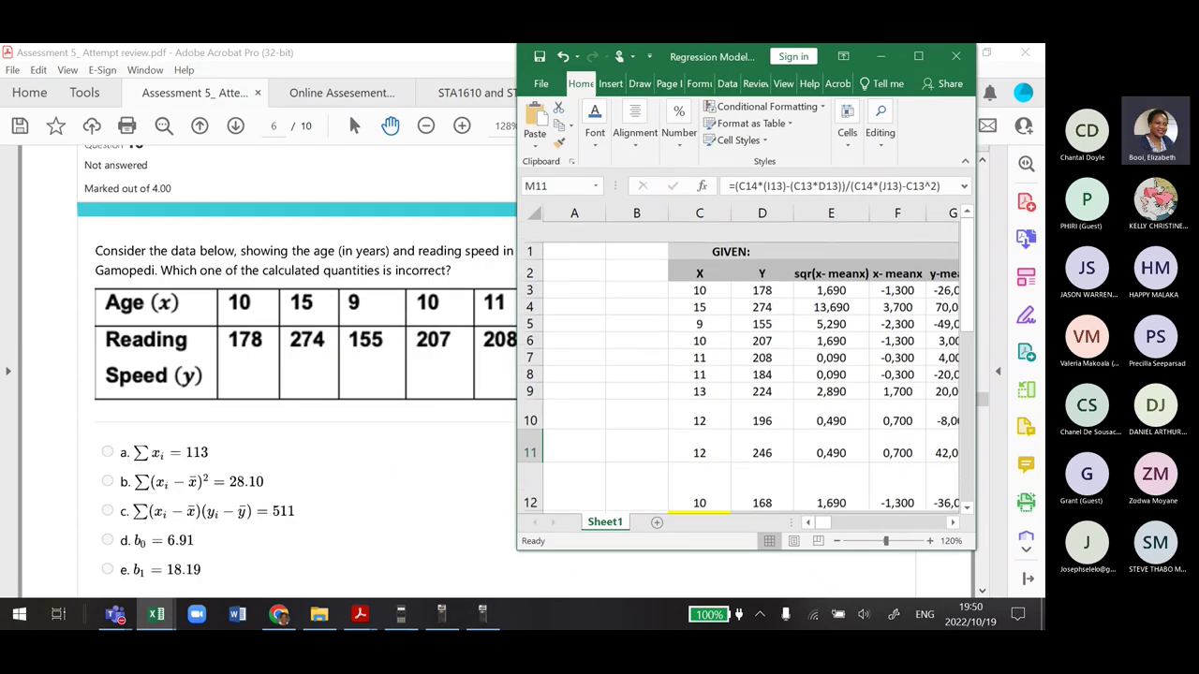
pyautogui.moveTo(974, 548); pyautogui.dragTo(1030, 596)
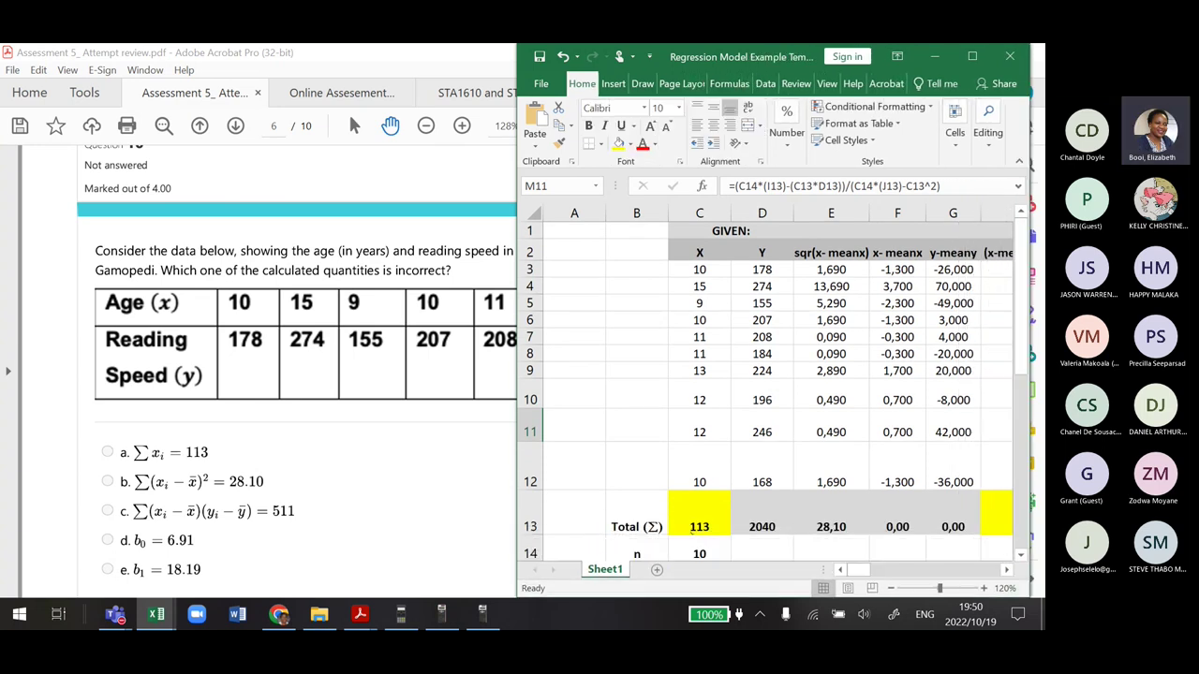
pyautogui.moveTo(749, 56); pyautogui.dragTo(664, 57)
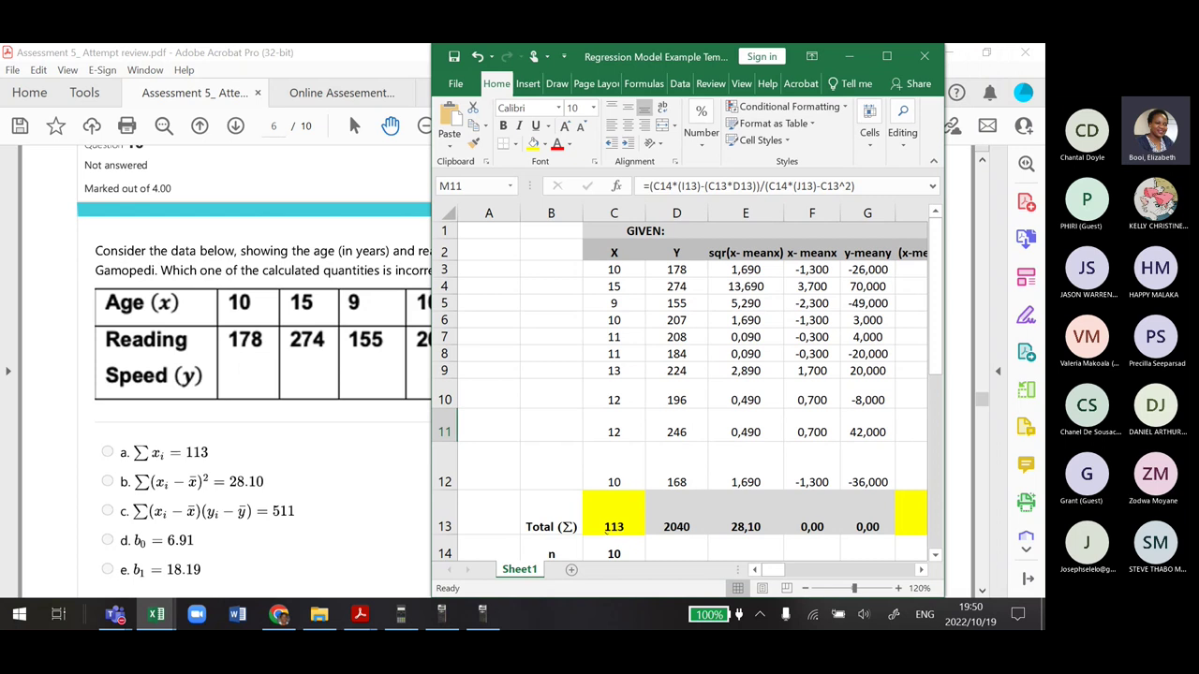
# Set the worksheet zoom to 90%, widen its window, and examine the column totals, b1 and b0 against Question 10's options
pyautogui.scroll(-2, 605, 535)
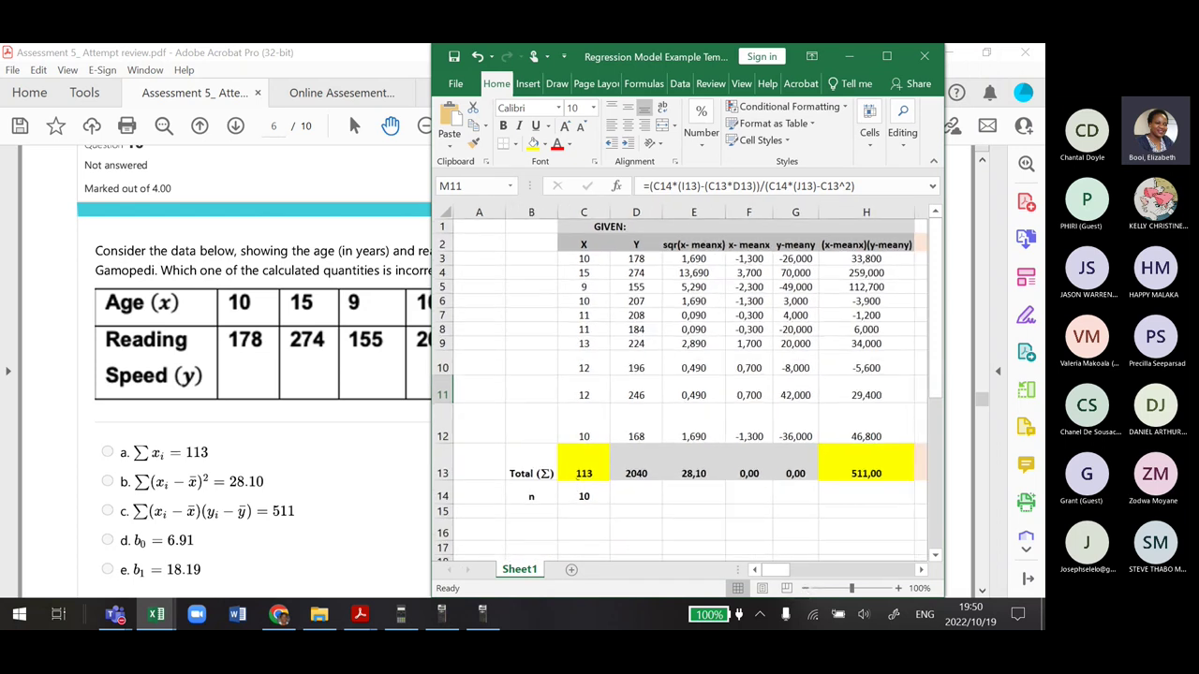
pyautogui.scroll(-1, 605, 535)
pyautogui.scroll(-1, 606, 535)
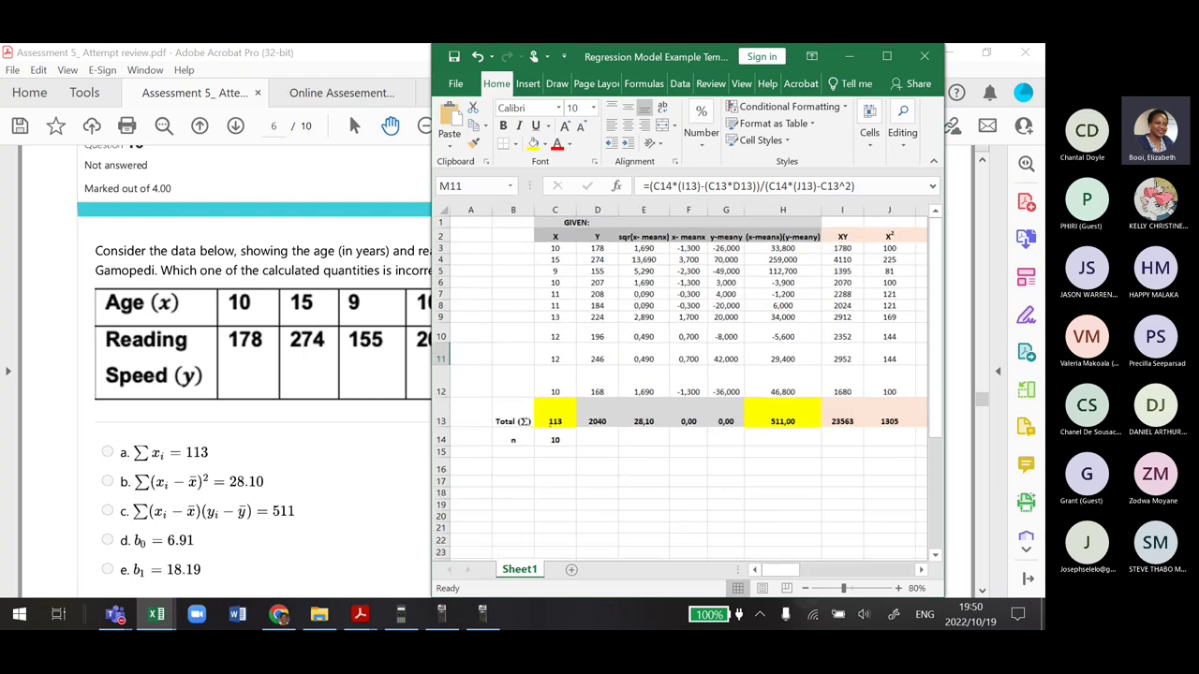
pyautogui.hscroll(2, 699, 383)
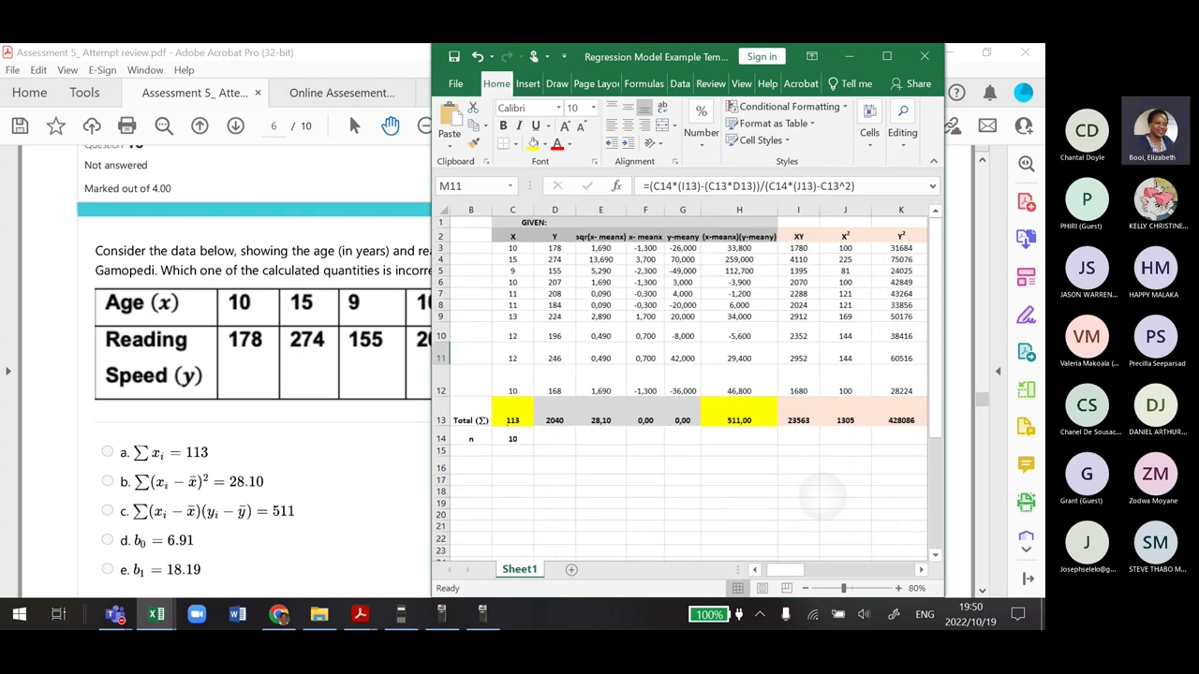
pyautogui.hscroll(1, 700, 383)
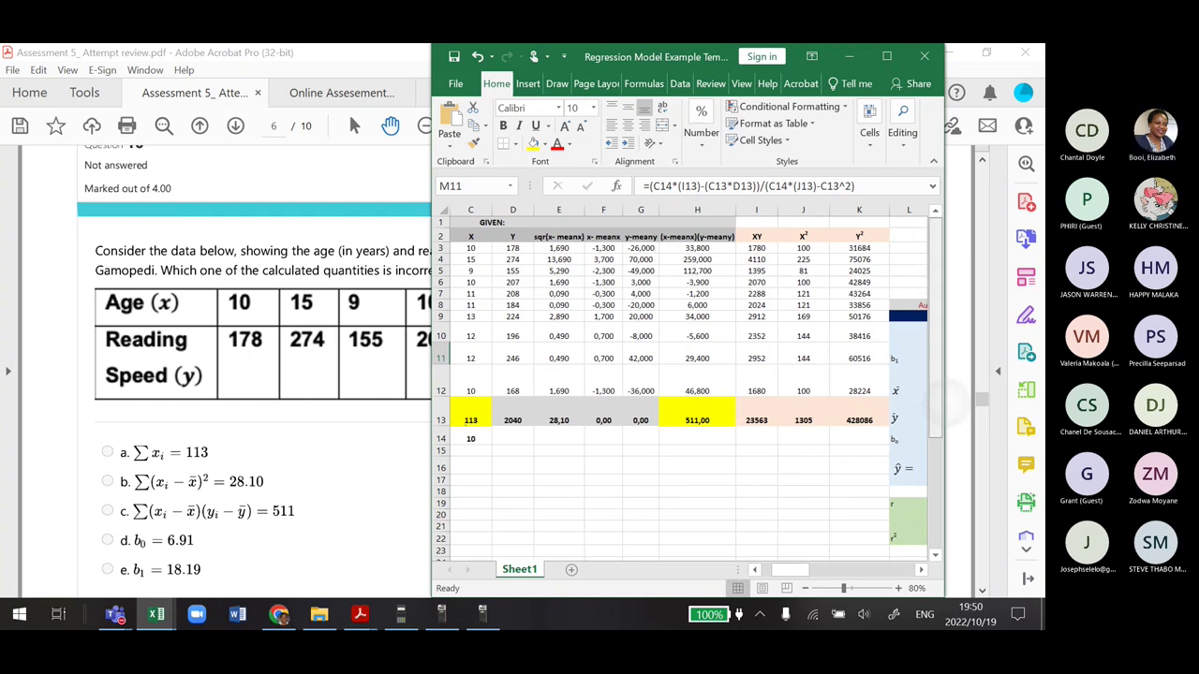
pyautogui.moveTo(944, 309); pyautogui.dragTo(983, 309)
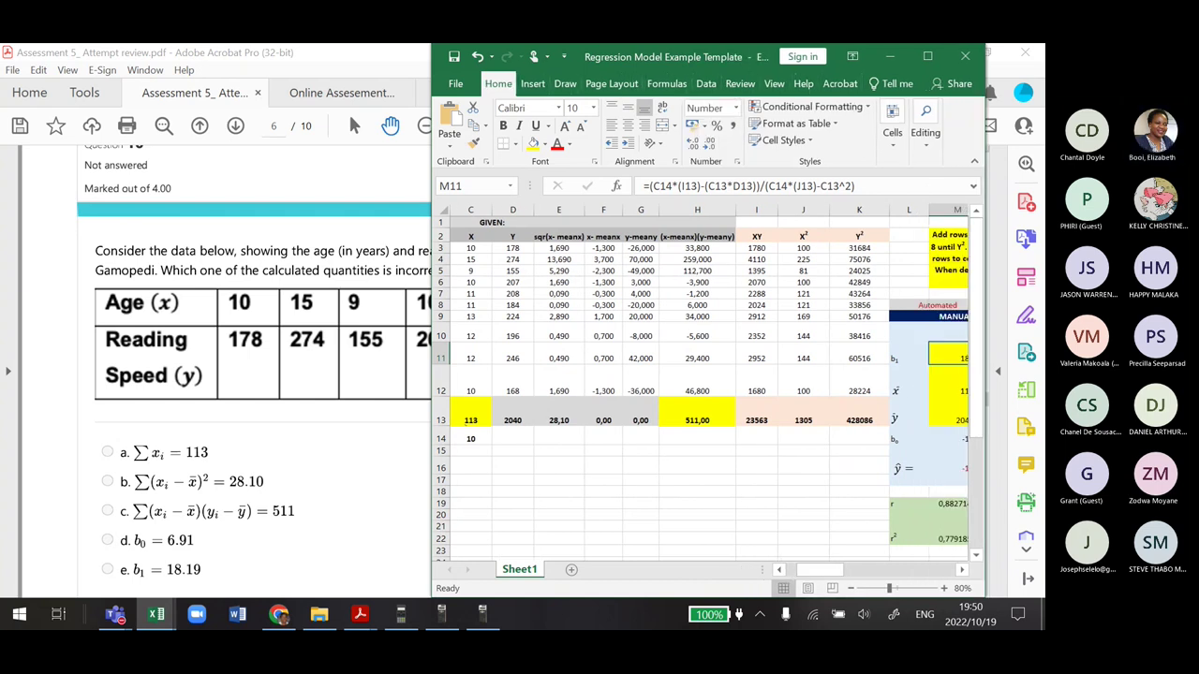
pyautogui.keyDown('ctrl'); pyautogui.scroll(1, 700, 383); pyautogui.keyUp('ctrl')
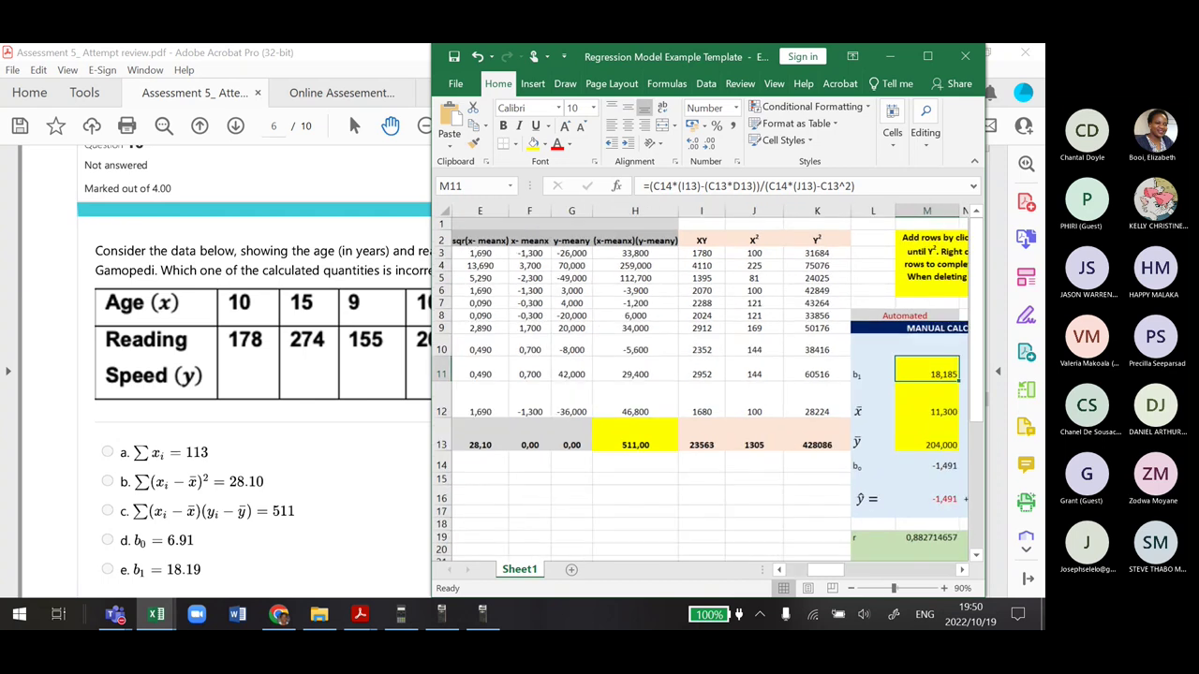
pyautogui.hscroll(-2, 700, 383)
pyautogui.hscroll(2, 518, 448)
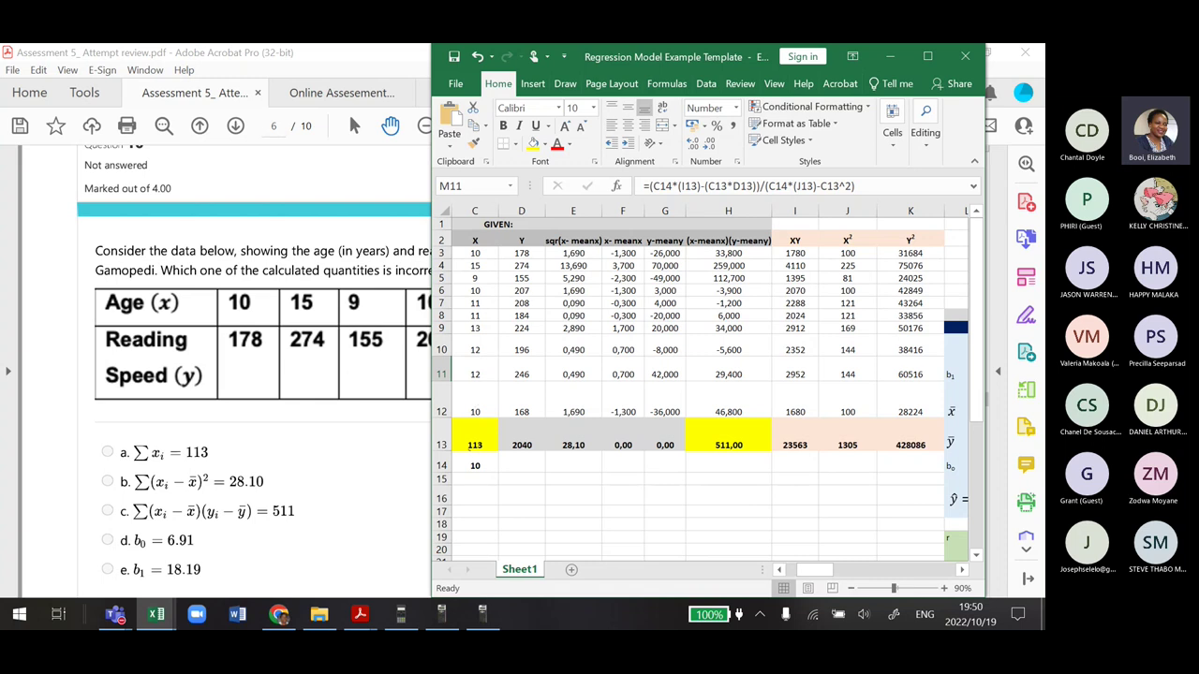
# Handwrite Σ(x−x̄)² in red ink above the squared x-deviations total in row 13 of the regression template in Excel
pyautogui.hscroll(-1, 702, 374)
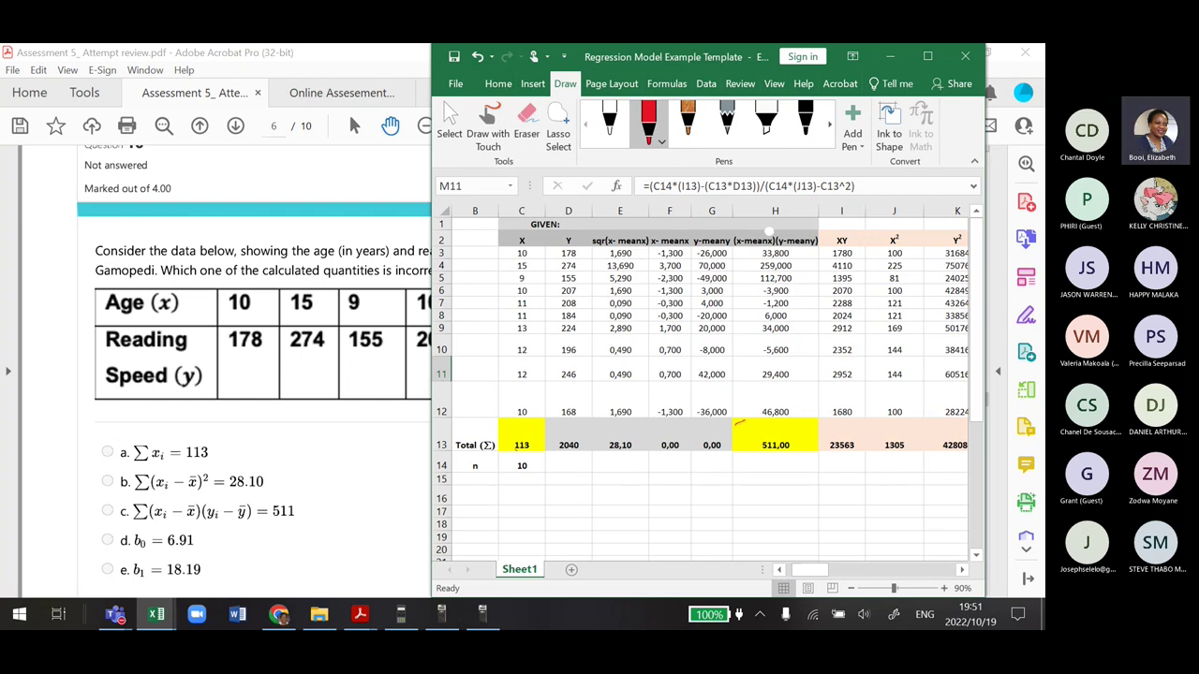
pyautogui.moveTo(746, 421)
pyautogui.mouseDown()
pyautogui.moveTo(749, 435)
pyautogui.moveTo(782, 420)
pyautogui.mouseUp()
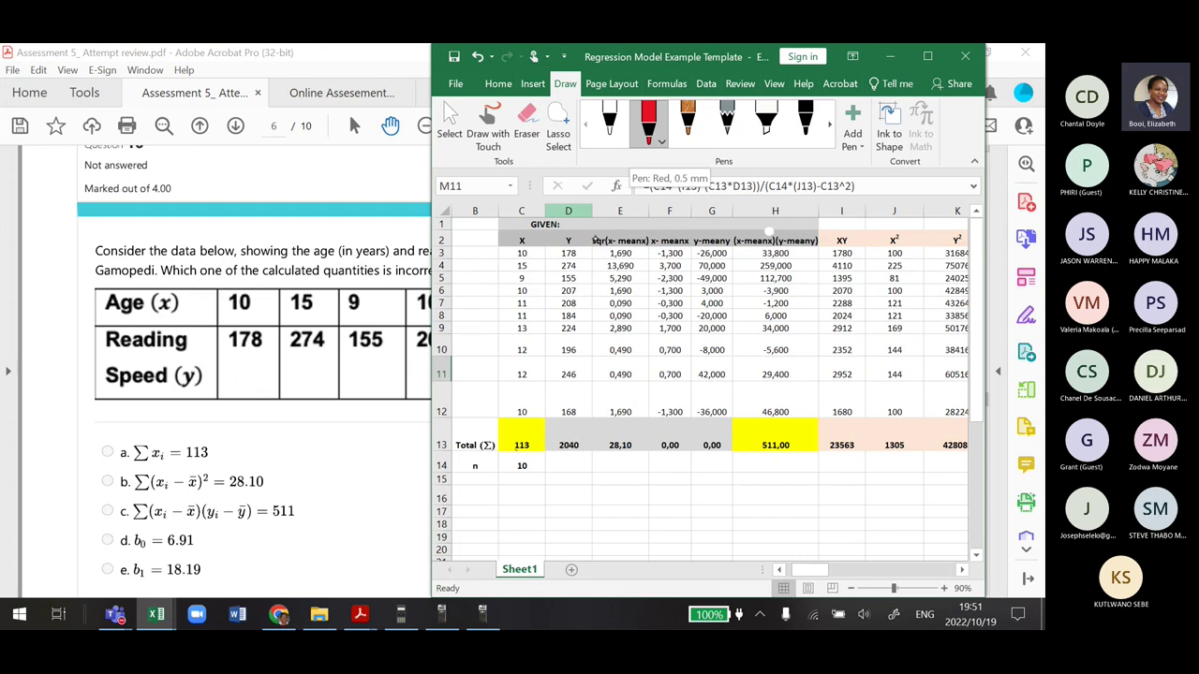
pyautogui.moveTo(596, 427); pyautogui.dragTo(630, 427)
pyautogui.moveTo(632, 423); pyautogui.dragTo(633, 432)
pyautogui.moveTo(632, 420)
pyautogui.mouseDown()
pyautogui.moveTo(642, 433)
pyautogui.moveTo(648, 422)
pyautogui.mouseUp()
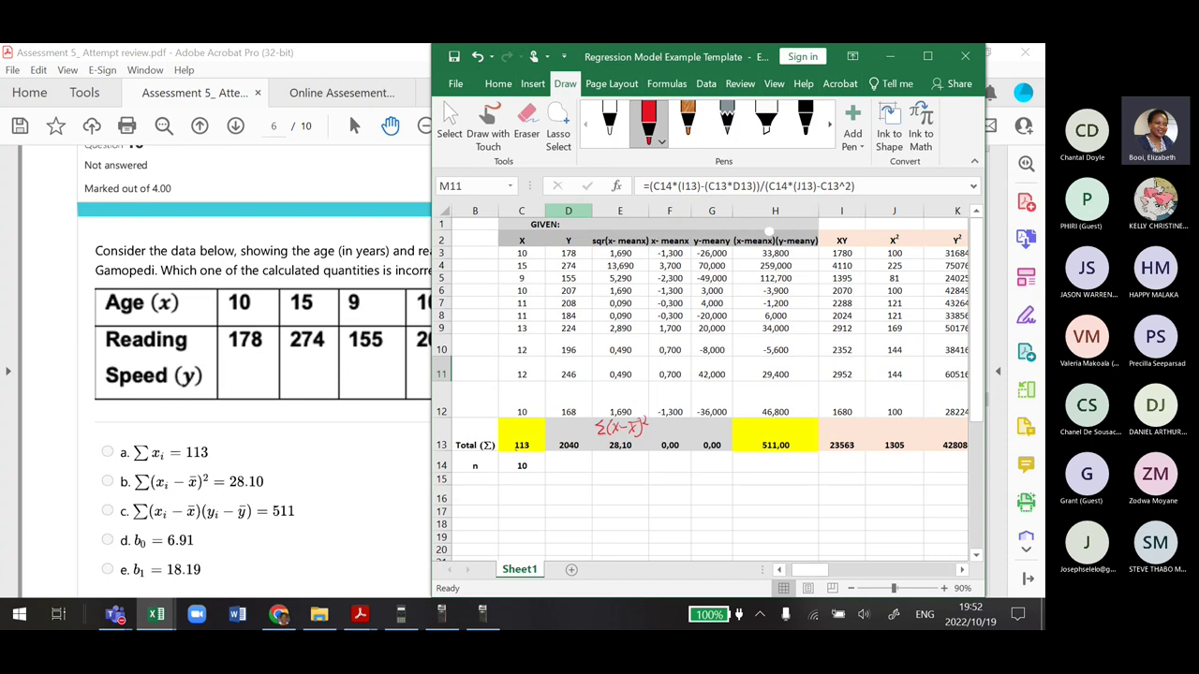
# Handwrite Σ(x−x̄)(y−ȳ) in red above the column H total in row 13
pyautogui.moveTo(736, 427); pyautogui.dragTo(759, 431)
pyautogui.moveTo(759, 420); pyautogui.dragTo(781, 435)
pyautogui.moveTo(785, 423); pyautogui.dragTo(785, 437)
pyautogui.moveTo(792, 428)
pyautogui.mouseDown()
pyautogui.moveTo(798, 437)
pyautogui.moveTo(806, 419)
pyautogui.moveTo(811, 433)
pyautogui.mouseUp()
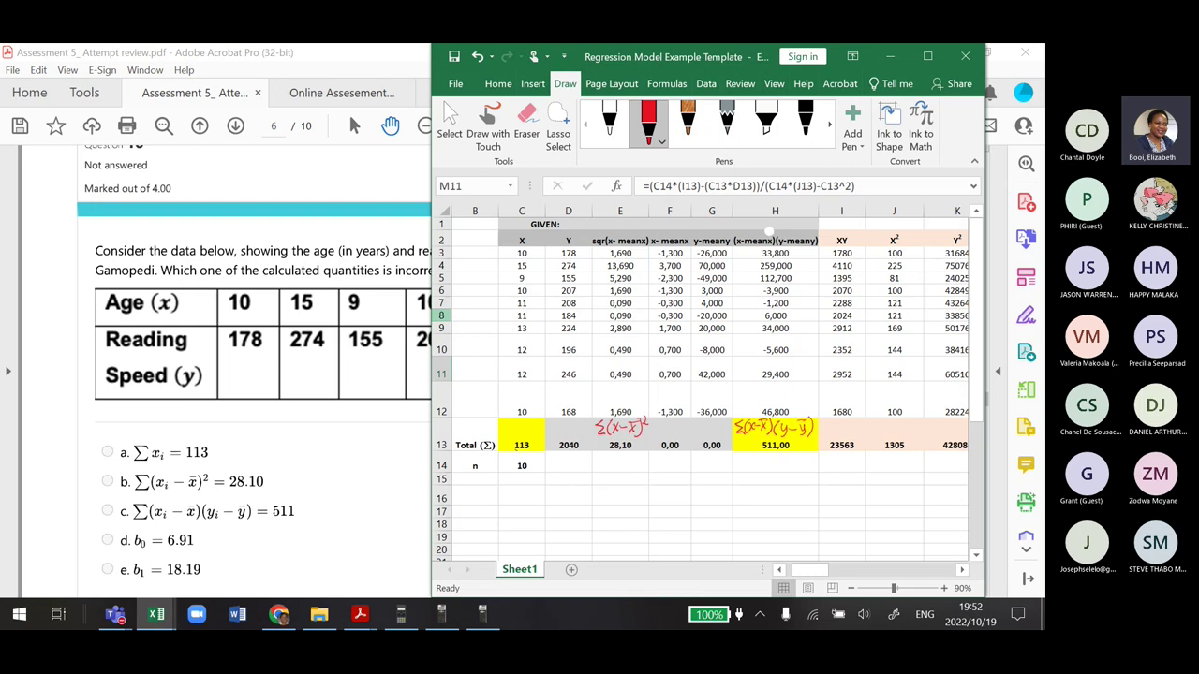
# Examine the manual calculation of b1, the means and b0, with their statistical formulas, against Question 10's options
pyautogui.hscroll(5, 710, 391)
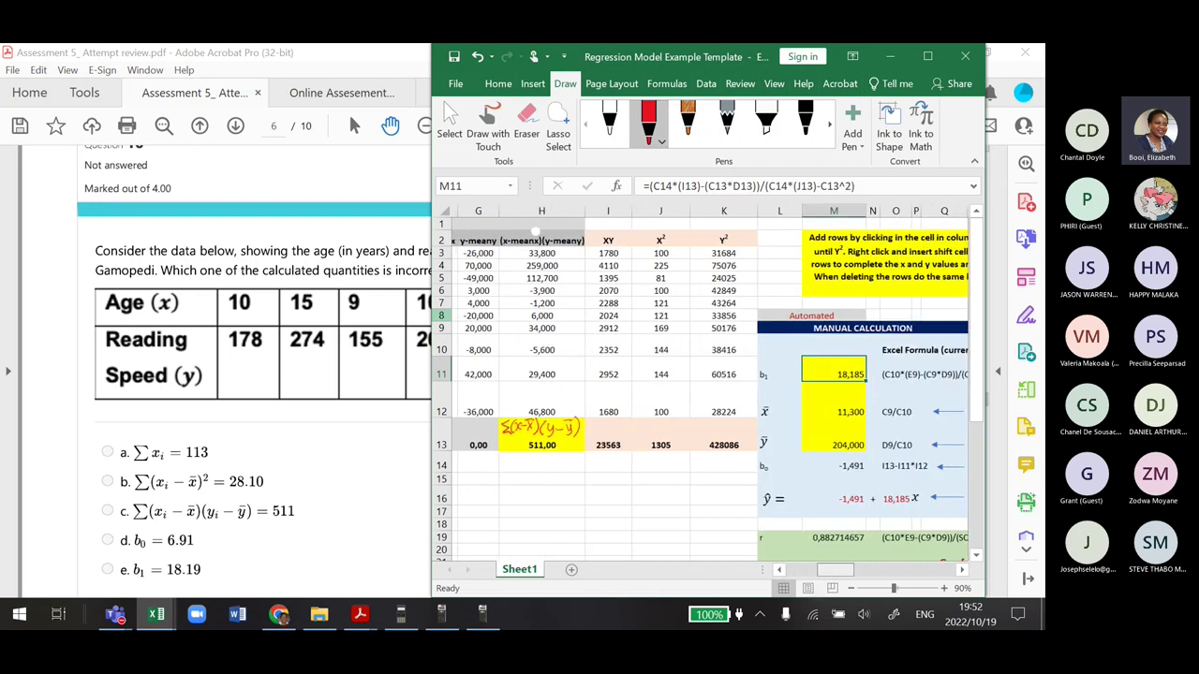
pyautogui.hscroll(2, 710, 390)
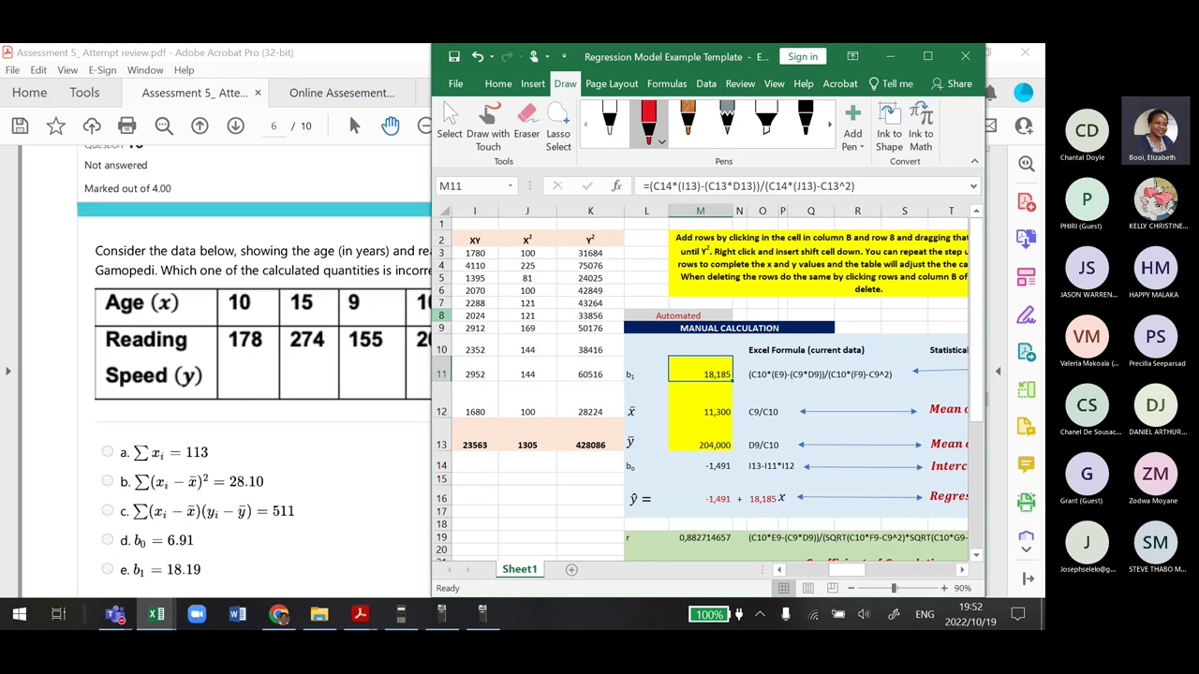
pyautogui.hscroll(5, 782, 373)
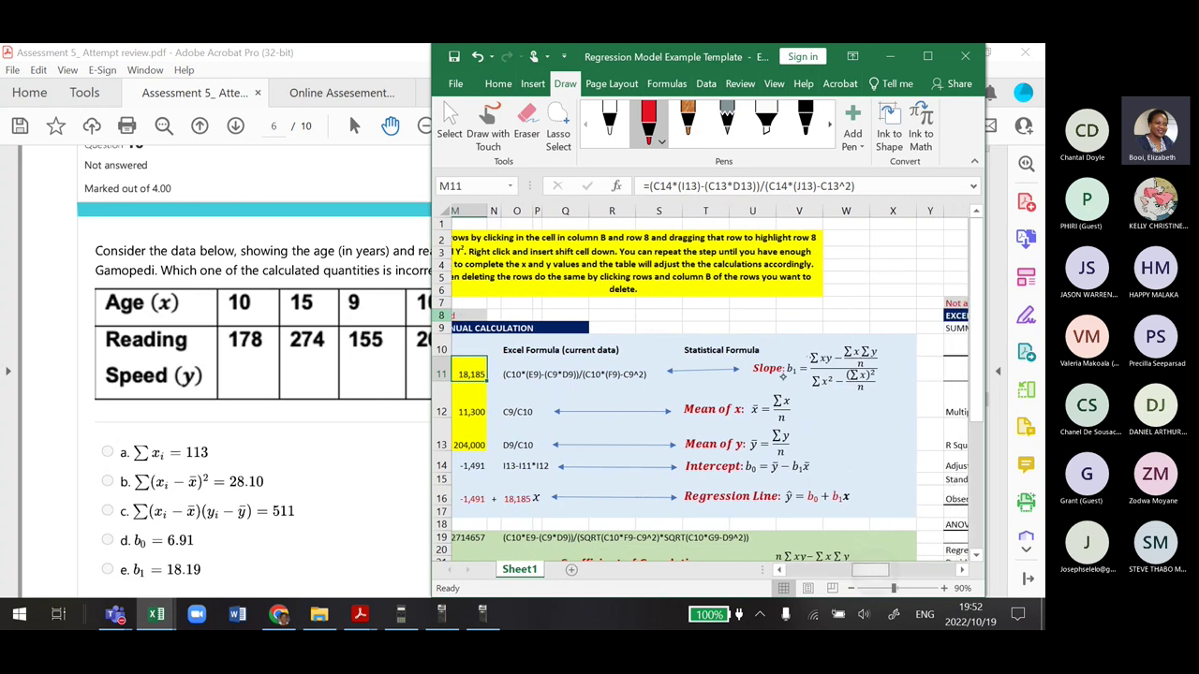
pyautogui.hscroll(-1, 782, 373)
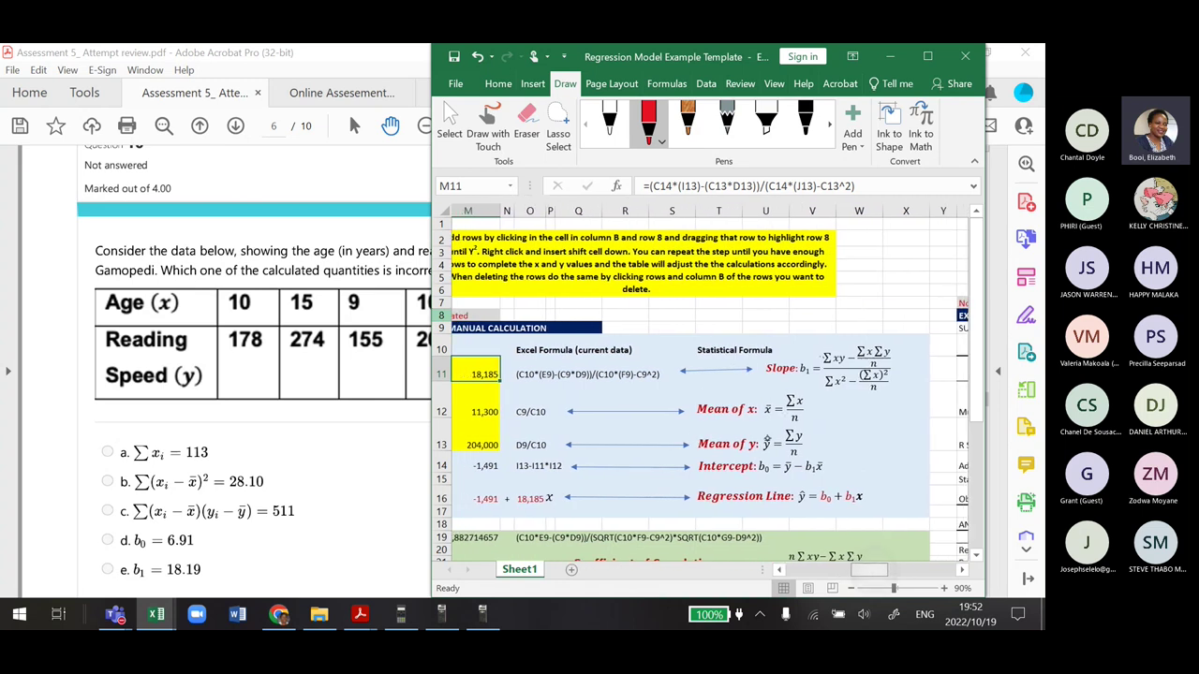
pyautogui.hscroll(-1, 871, 569)
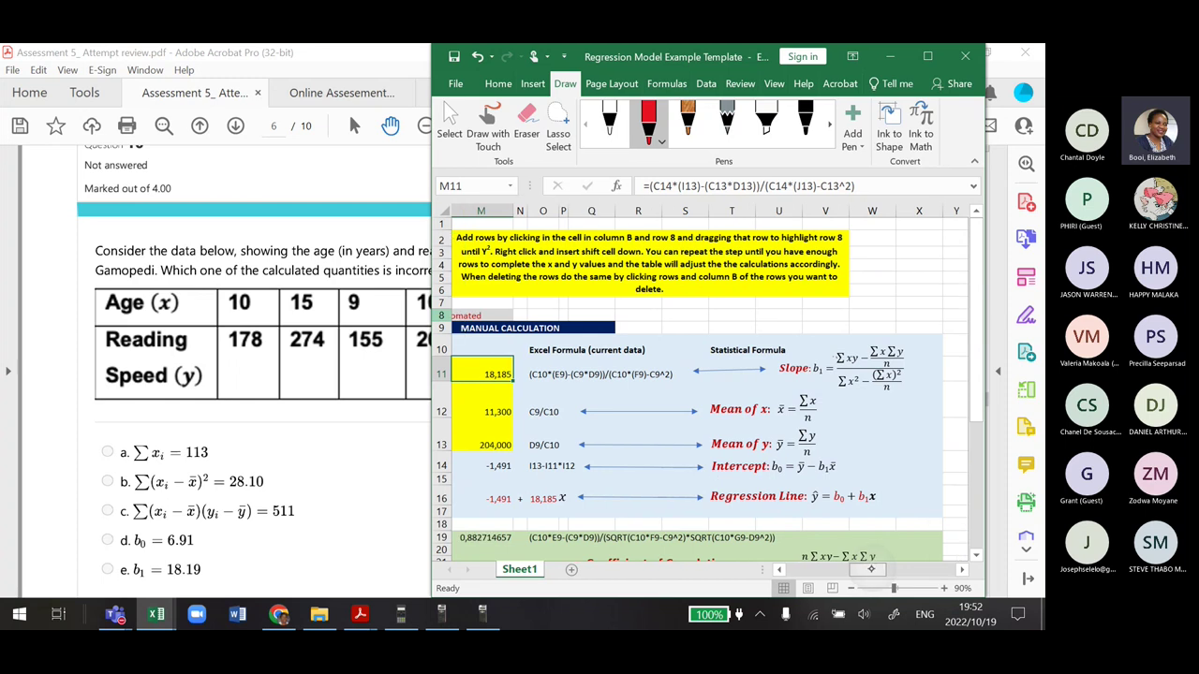
pyautogui.hscroll(-5, 870, 569)
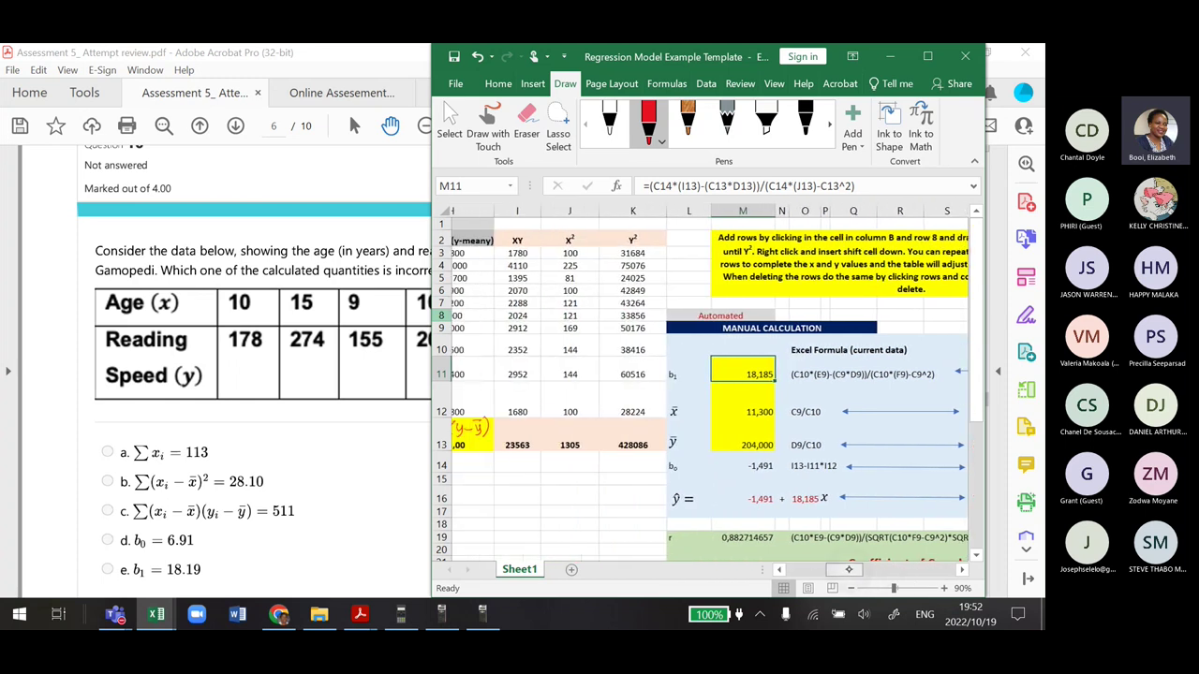
pyautogui.hscroll(3, 848, 568)
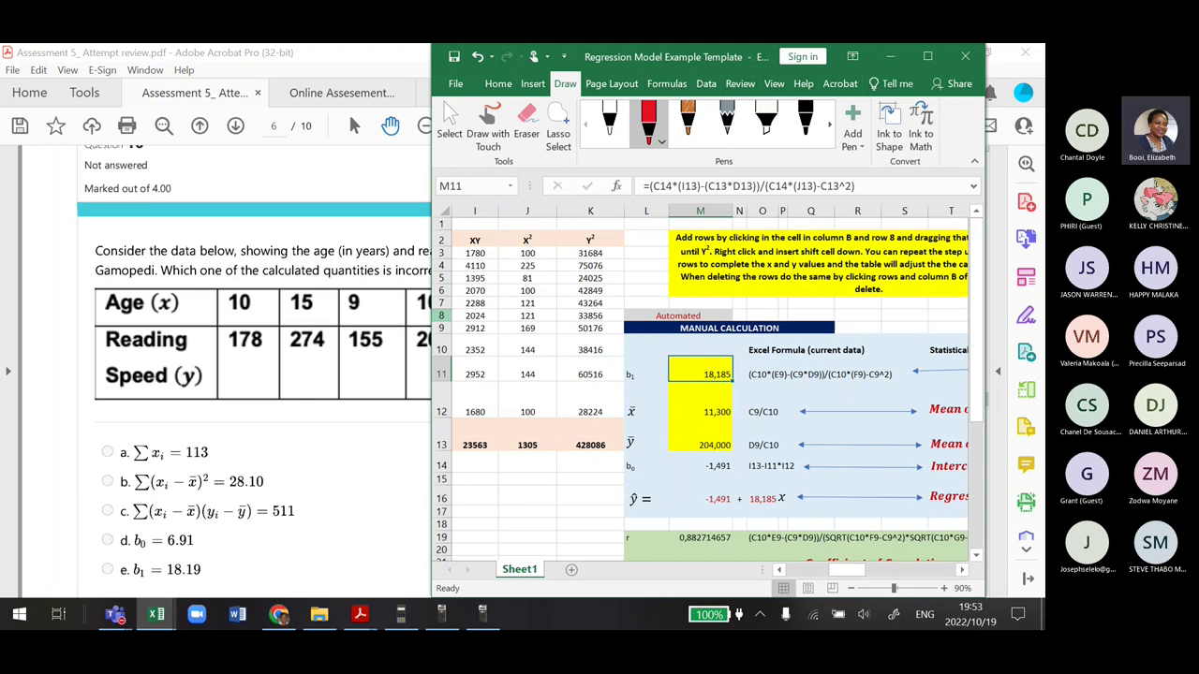
# Switch to the attempt review PDF in Acrobat, underline "incorrect" in Question 10 and mark option d as the answer
pyautogui.hotkey('alt', 'Tab')
pyautogui.moveTo(448, 280); pyautogui.dragTo(395, 279)
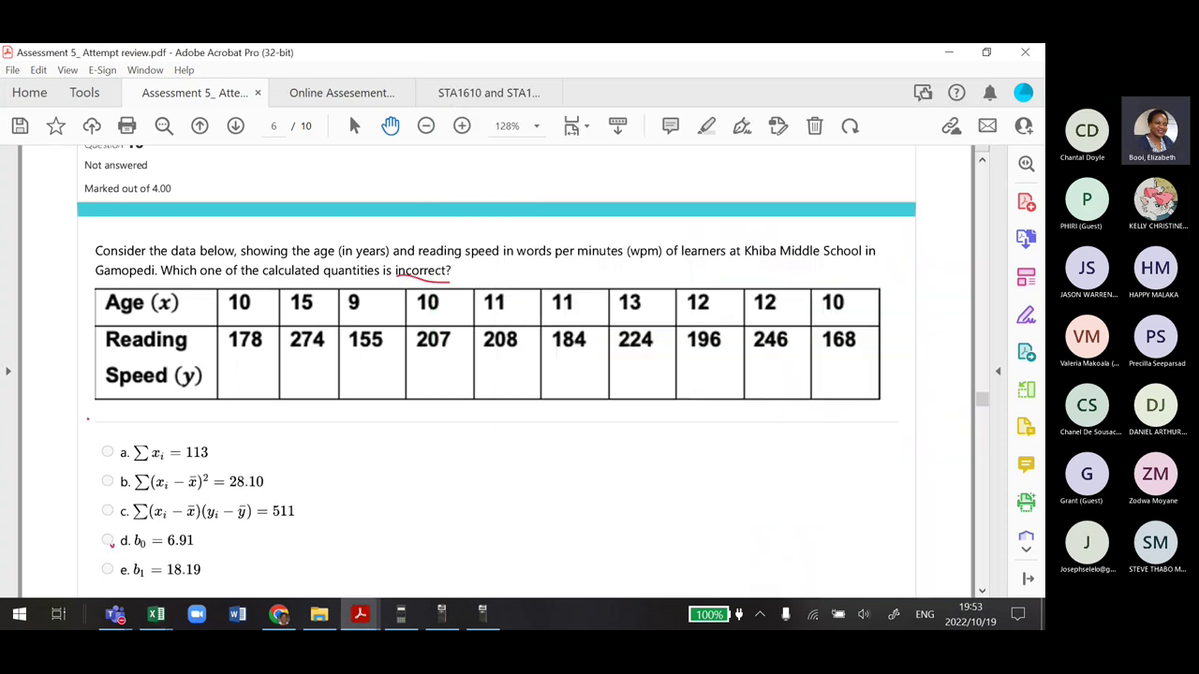
pyautogui.moveTo(109, 540); pyautogui.dragTo(106, 541)
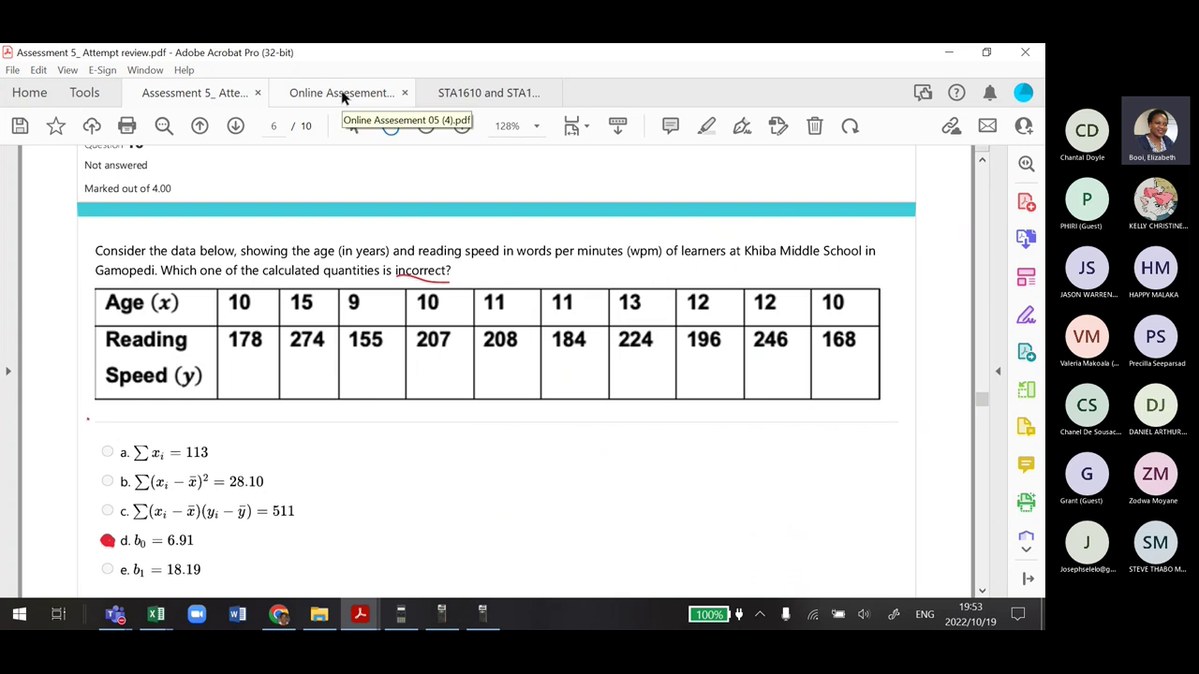
# Look at the matching Khiba Middle School question in Online Assesement 05 (4).pdf
pyautogui.click(344, 93)
pyautogui.scroll(-10, 496, 374)
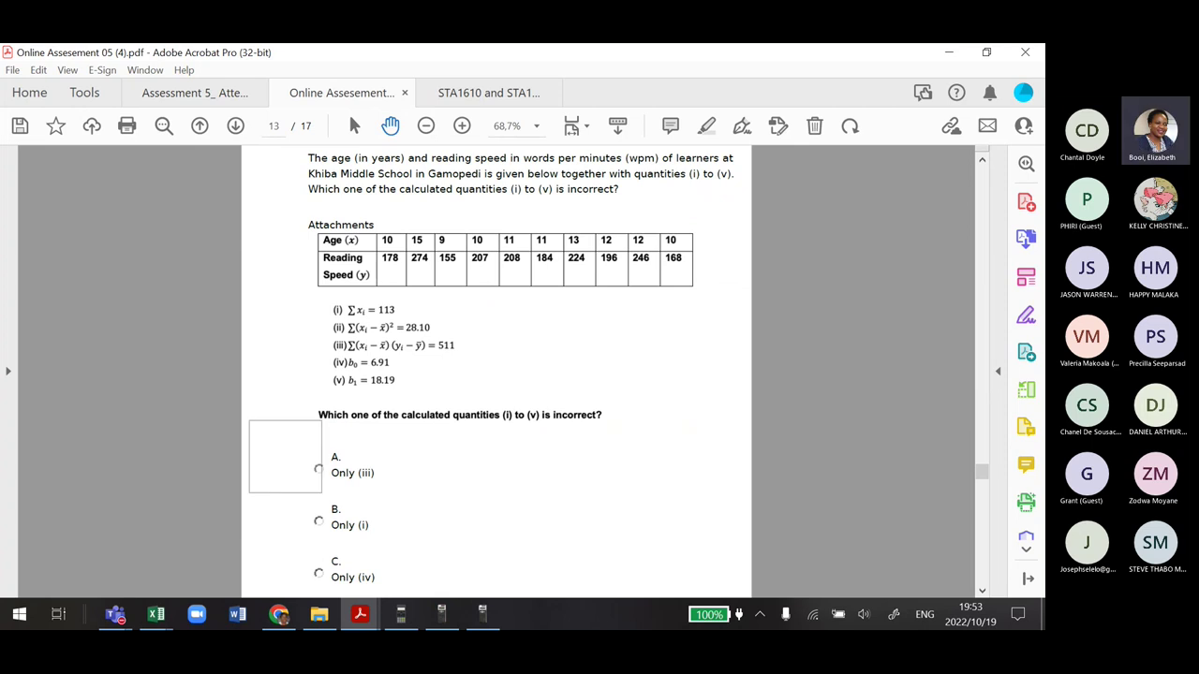
pyautogui.rightClick(286, 176)
pyautogui.press('Escape')
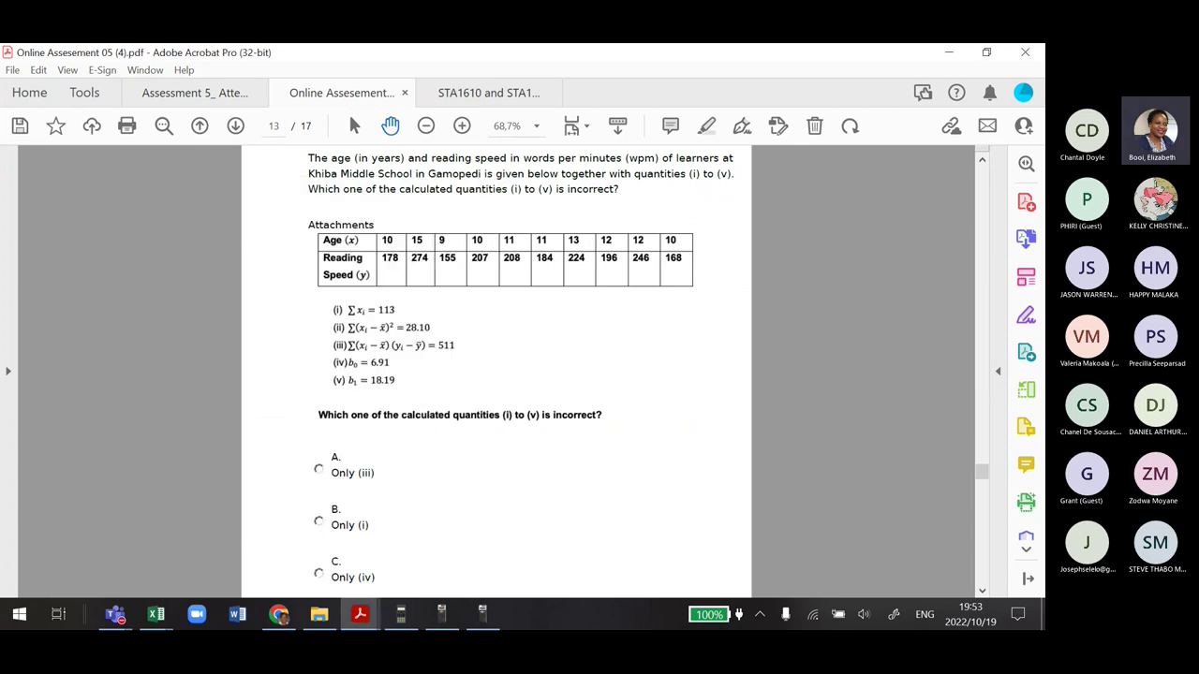
# Return to the attempt review PDF, check the stated answer to Question 10 and look over Question 11
pyautogui.click(196, 92)
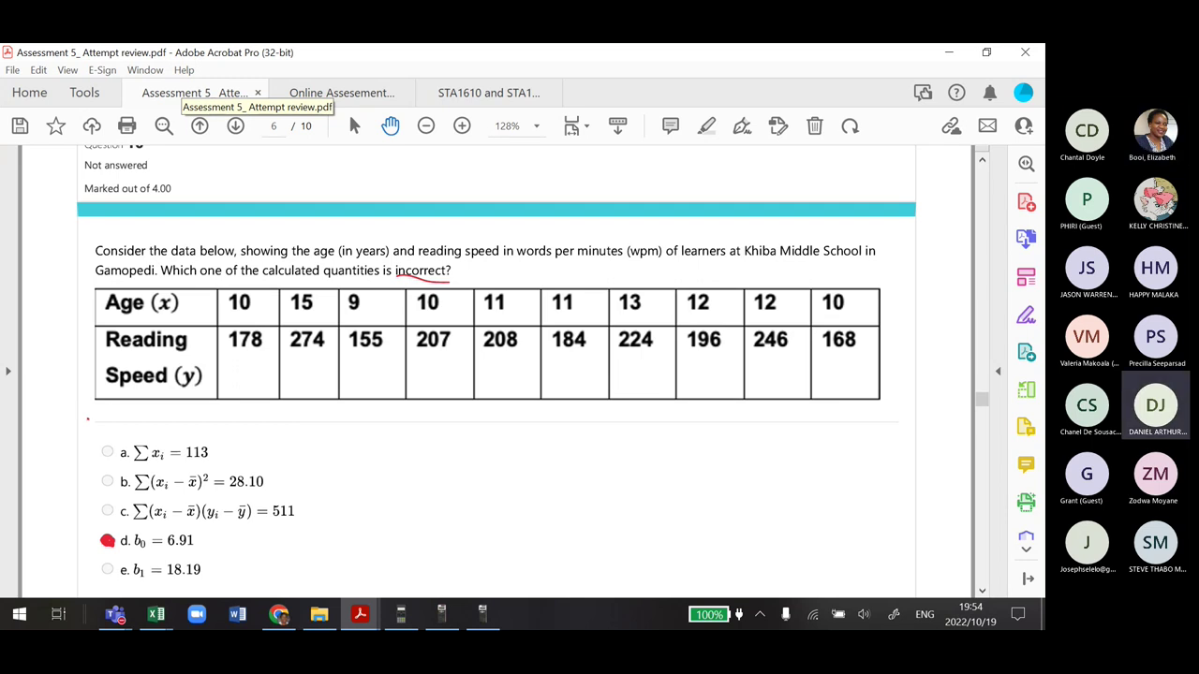
pyautogui.scroll(-5, 496, 375)
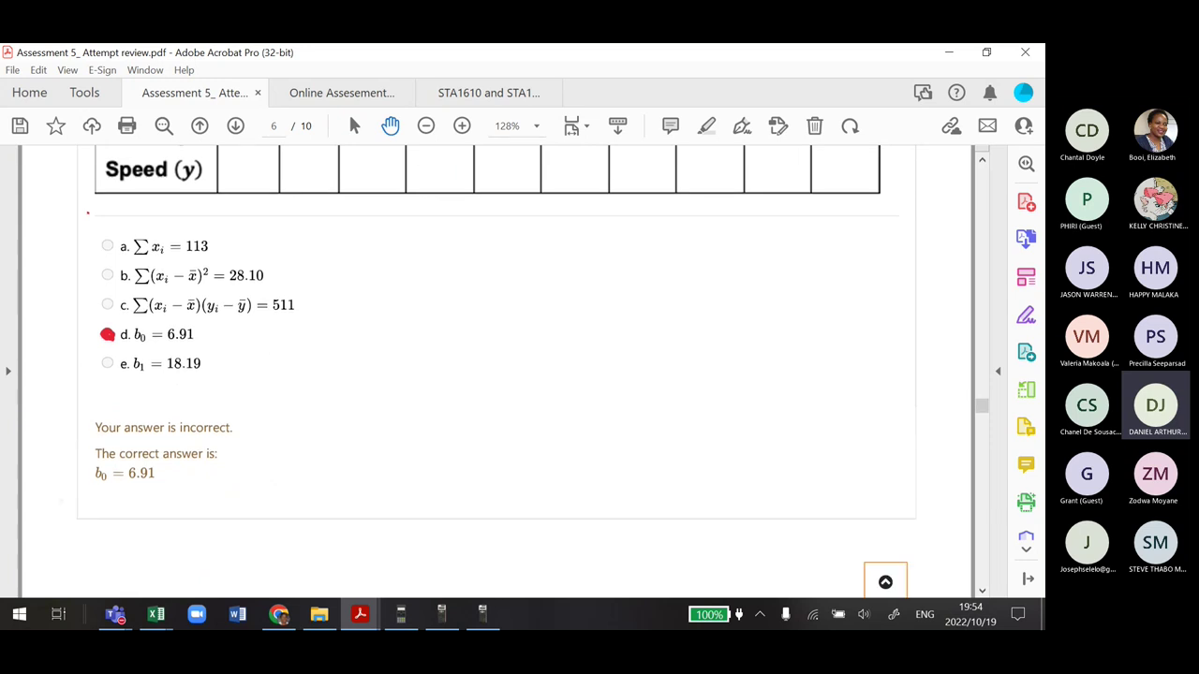
pyautogui.scroll(-12, 496, 374)
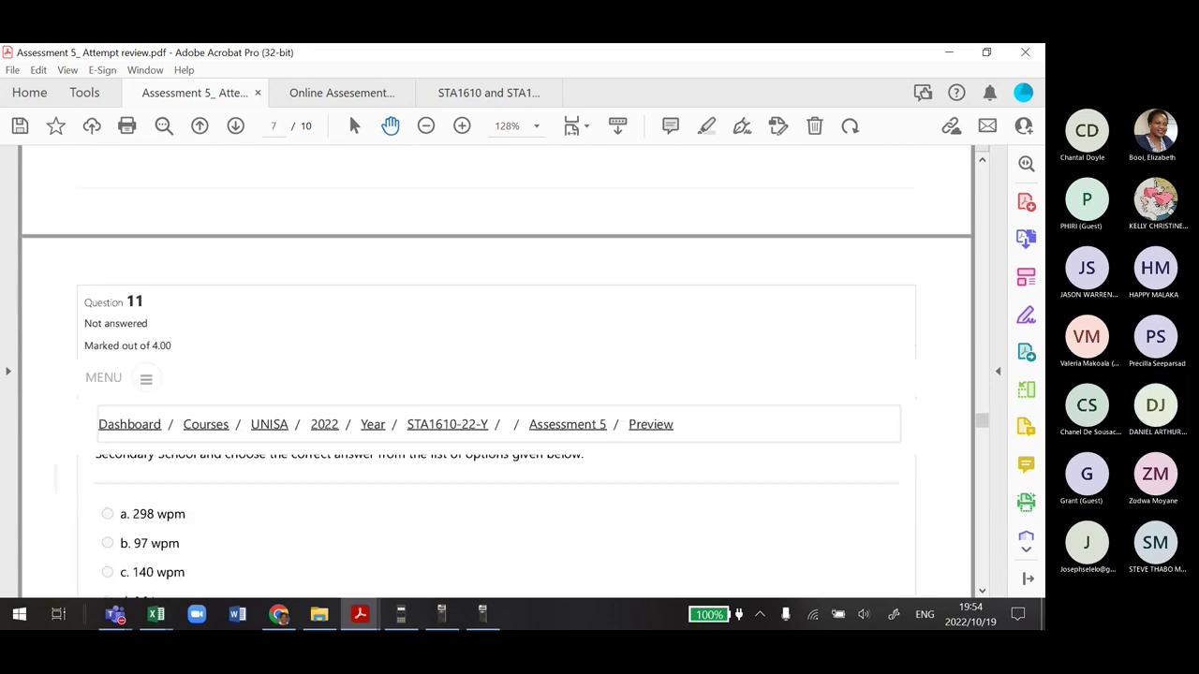
pyautogui.scroll(-3, 496, 375)
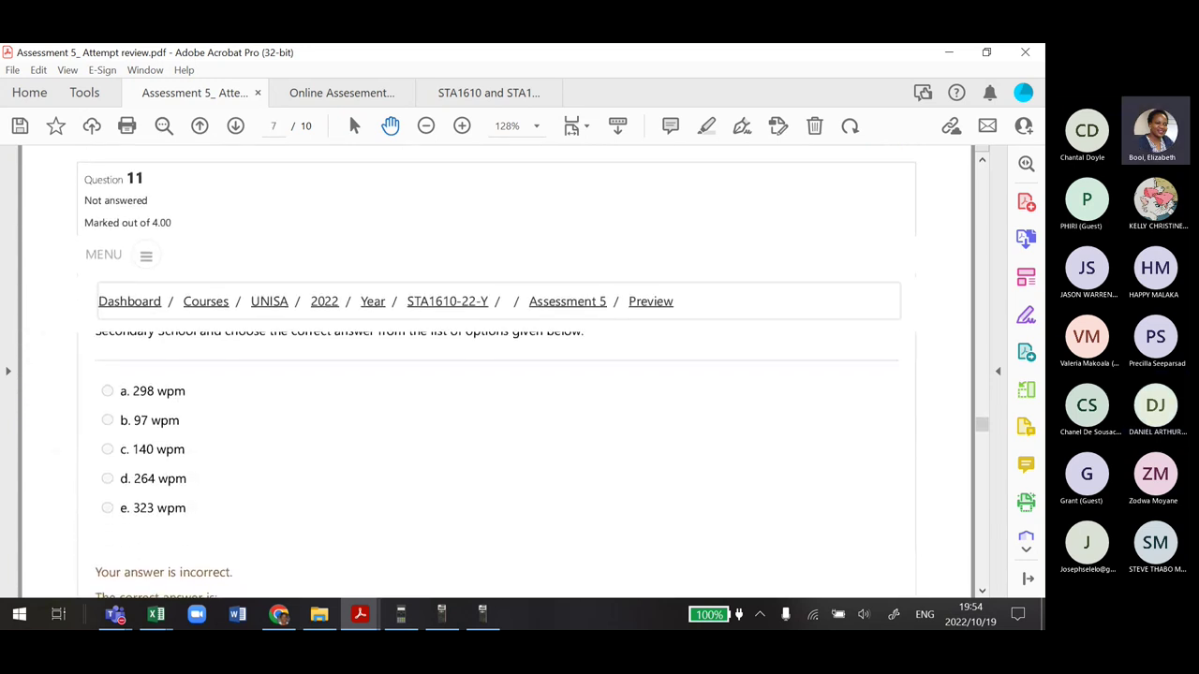
pyautogui.scroll(2, 496, 374)
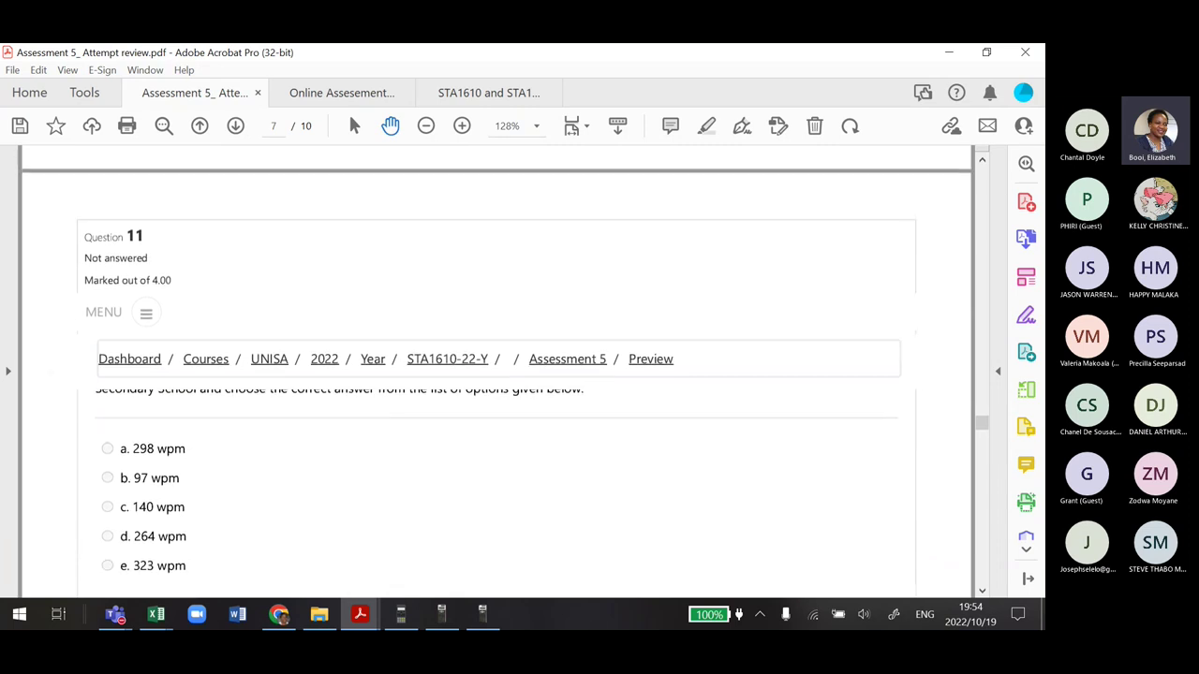
# Bring up Part 11 in Online Assesement 05 (4).pdf, showing the regression equation and all five answer options
pyautogui.hotkey('ctrl', 'Tab')
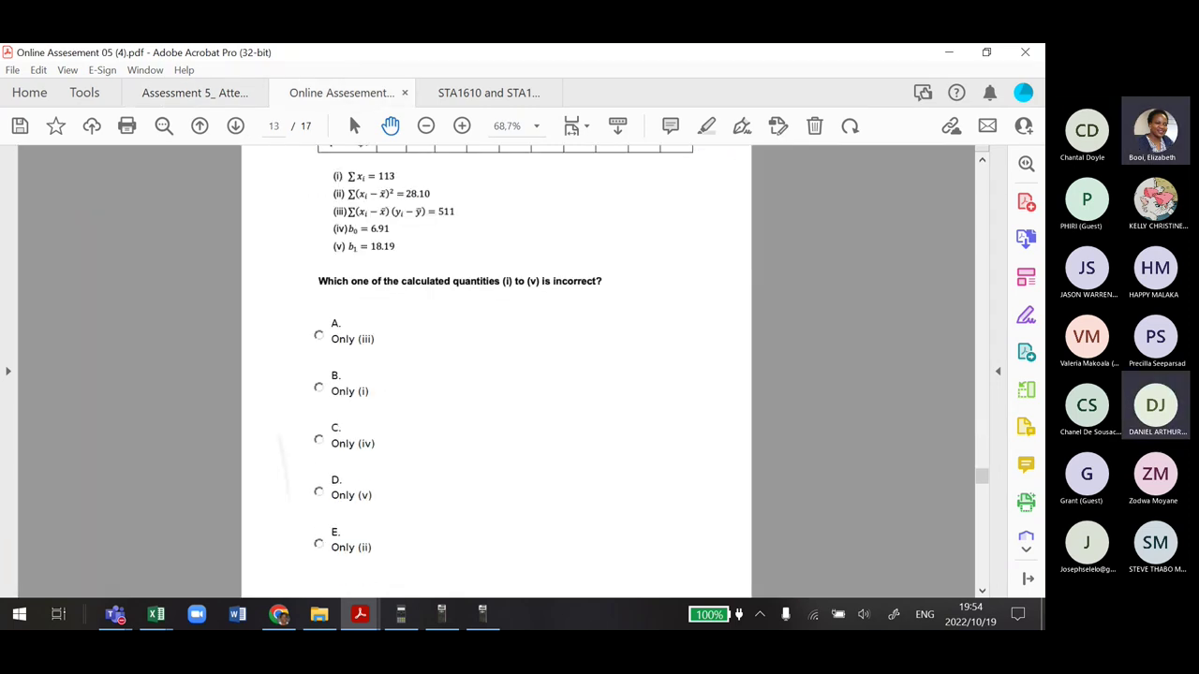
pyautogui.scroll(-6, 497, 375)
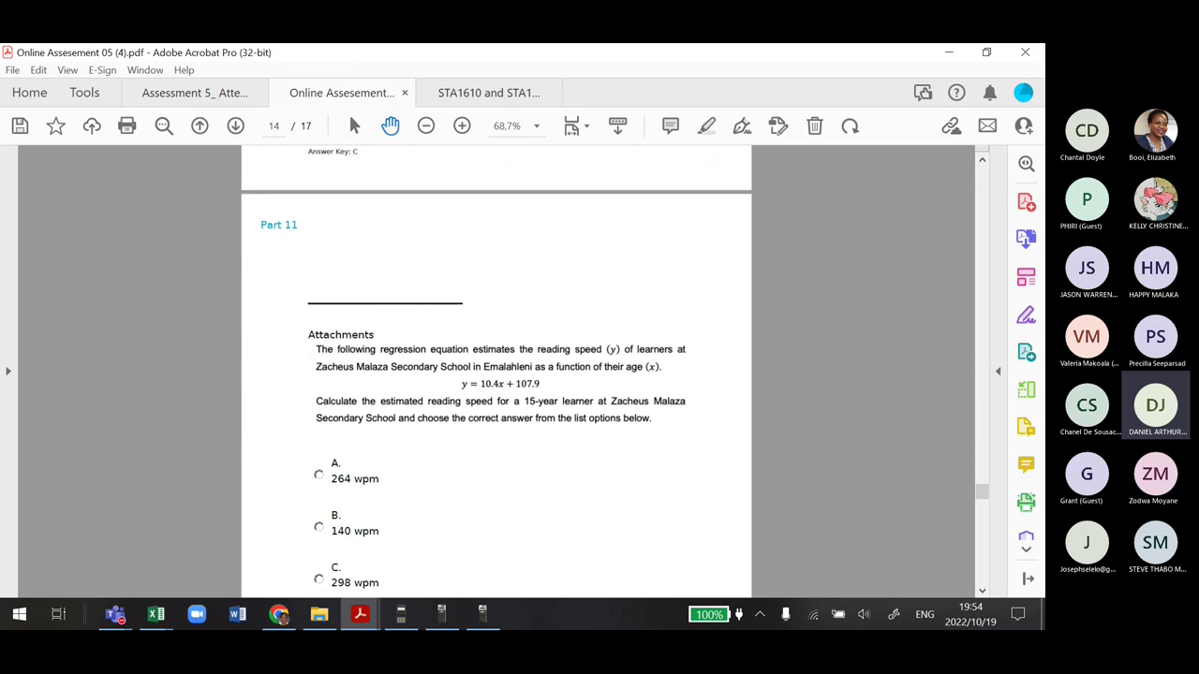
pyautogui.scroll(-2, 497, 374)
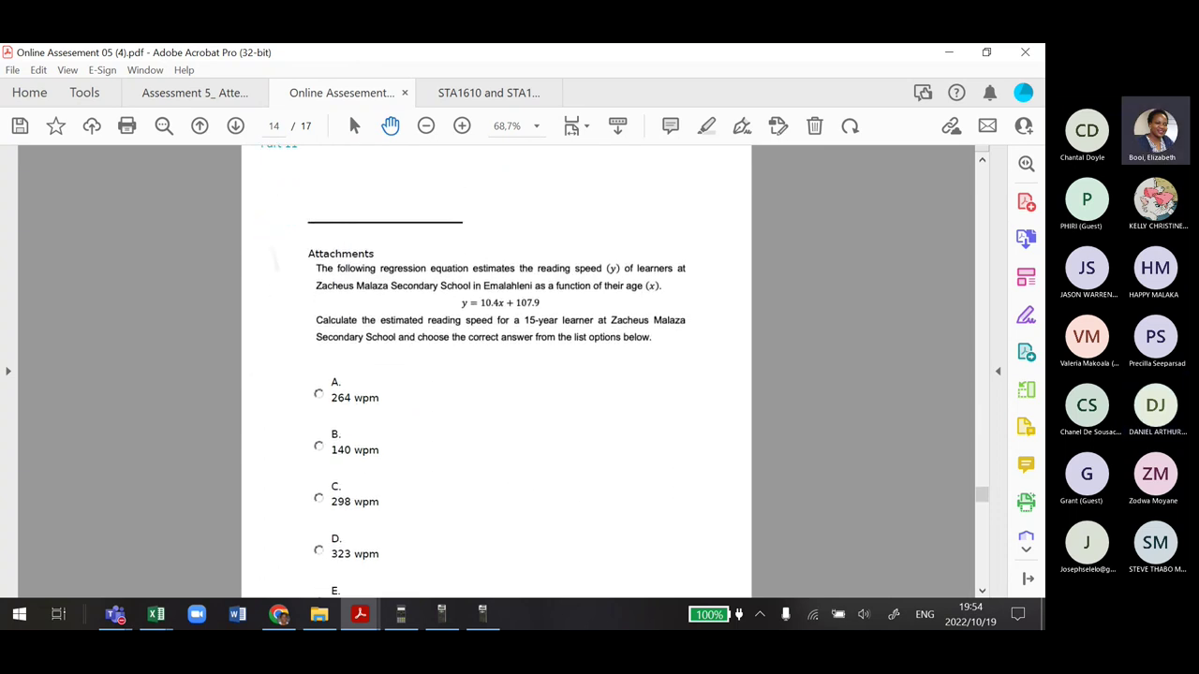
pyautogui.scroll(12, 496, 374)
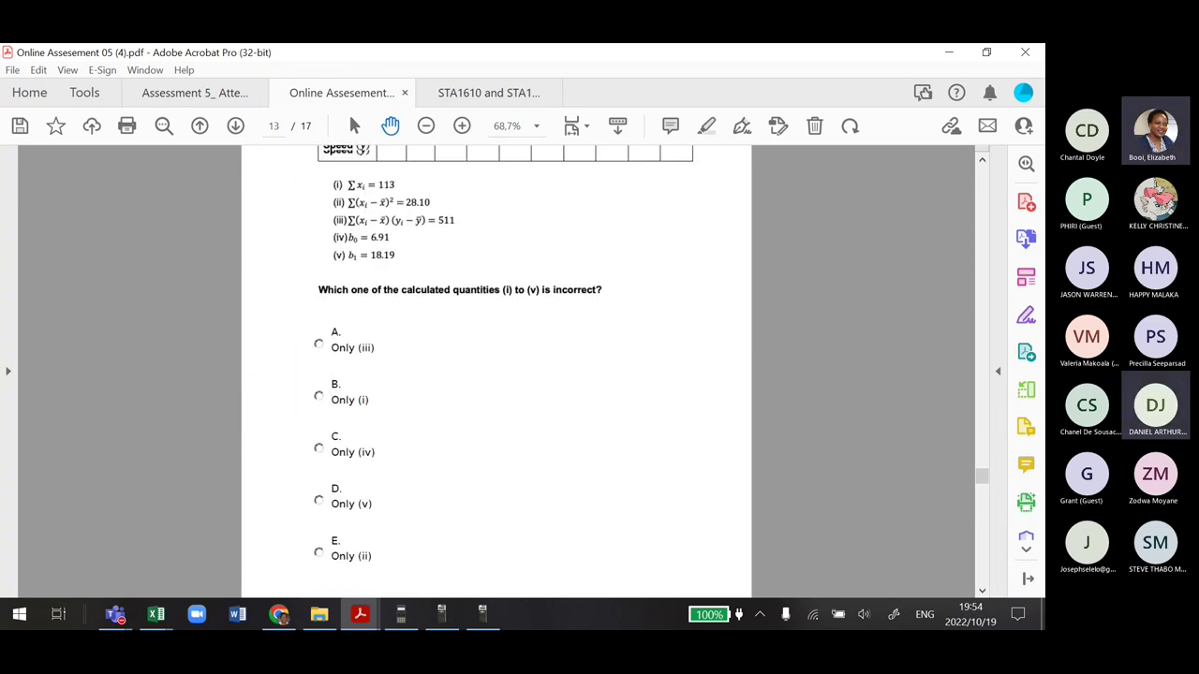
pyautogui.scroll(2, 496, 375)
pyautogui.scroll(1, 497, 375)
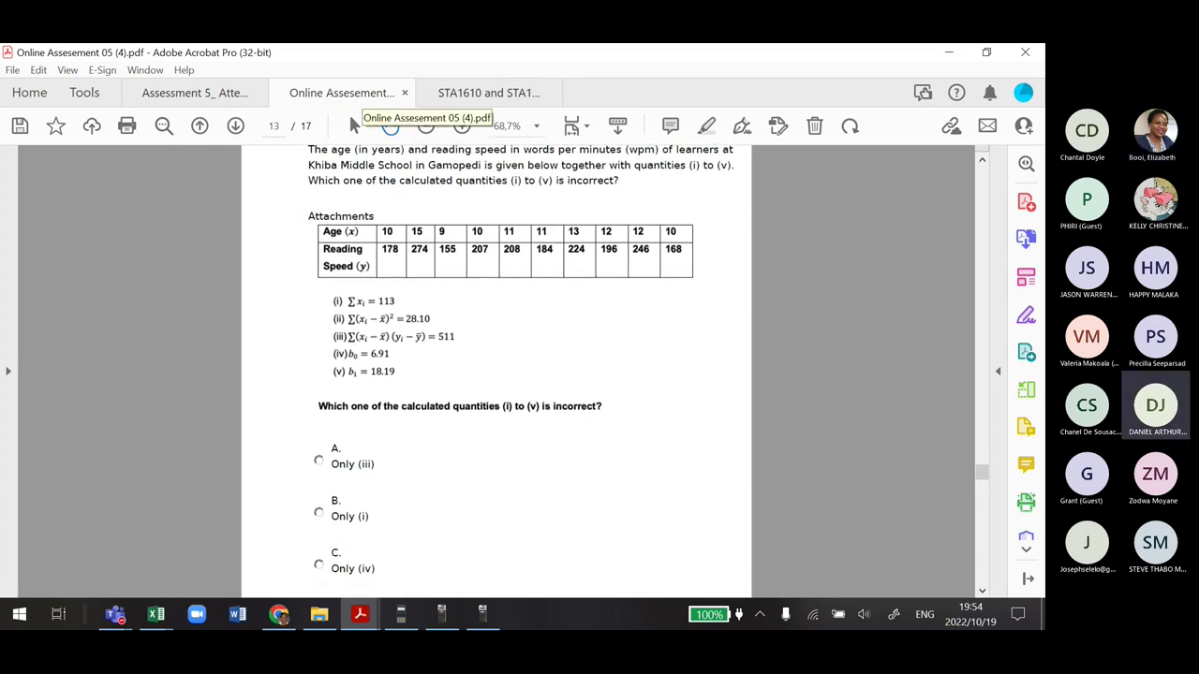
pyautogui.scroll(-10, 496, 374)
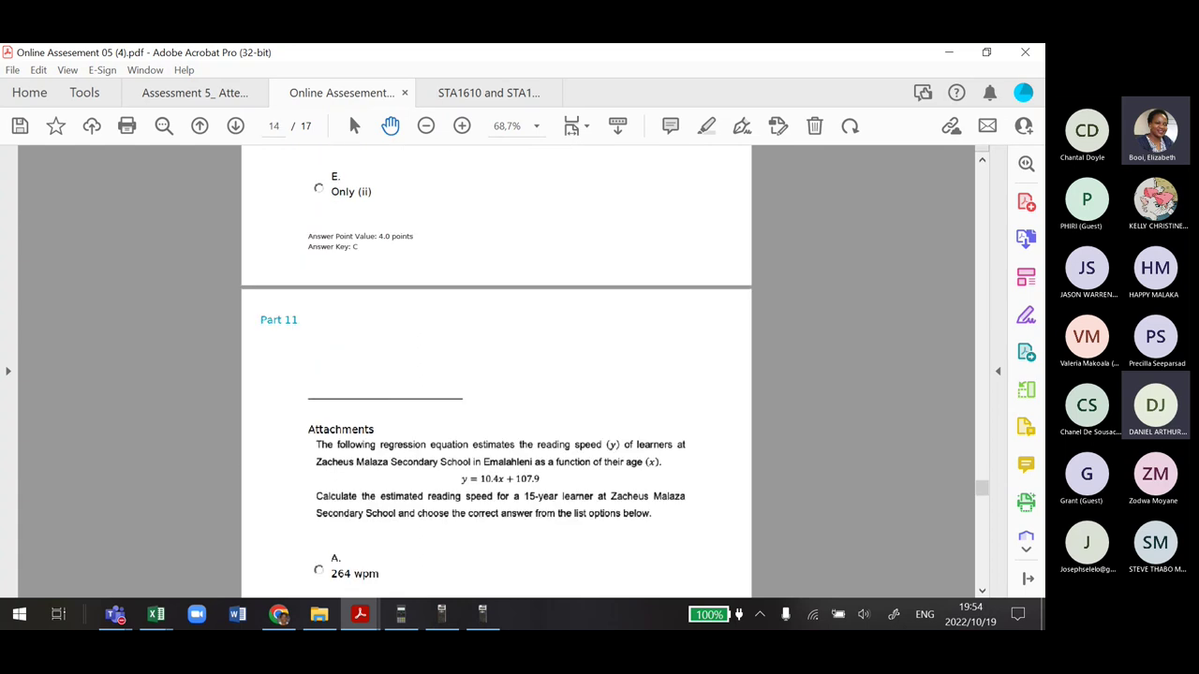
pyautogui.scroll(-5, 496, 375)
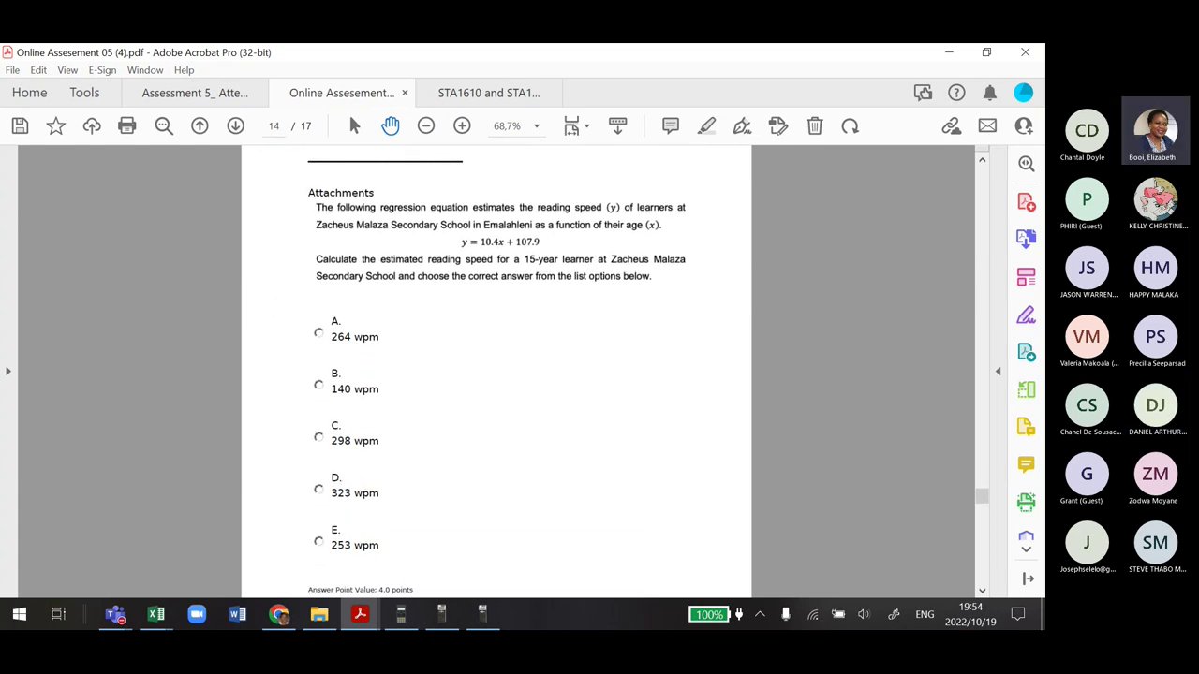
pyautogui.scroll(1, 497, 374)
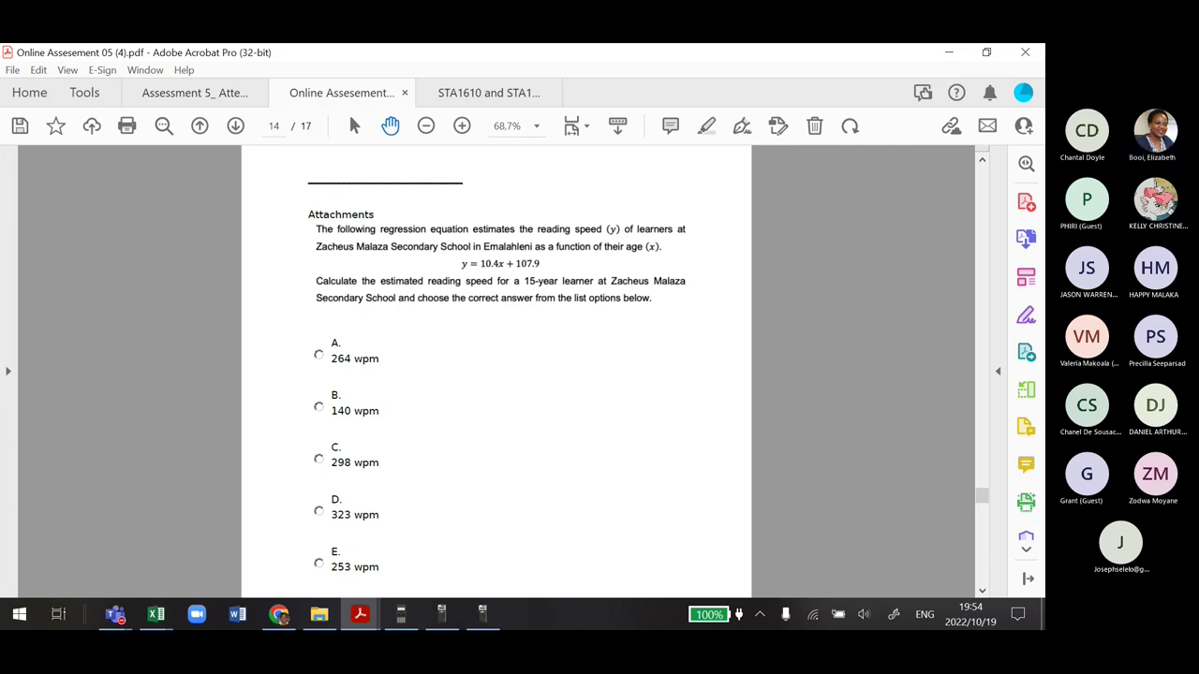
pyautogui.click(180, 100)
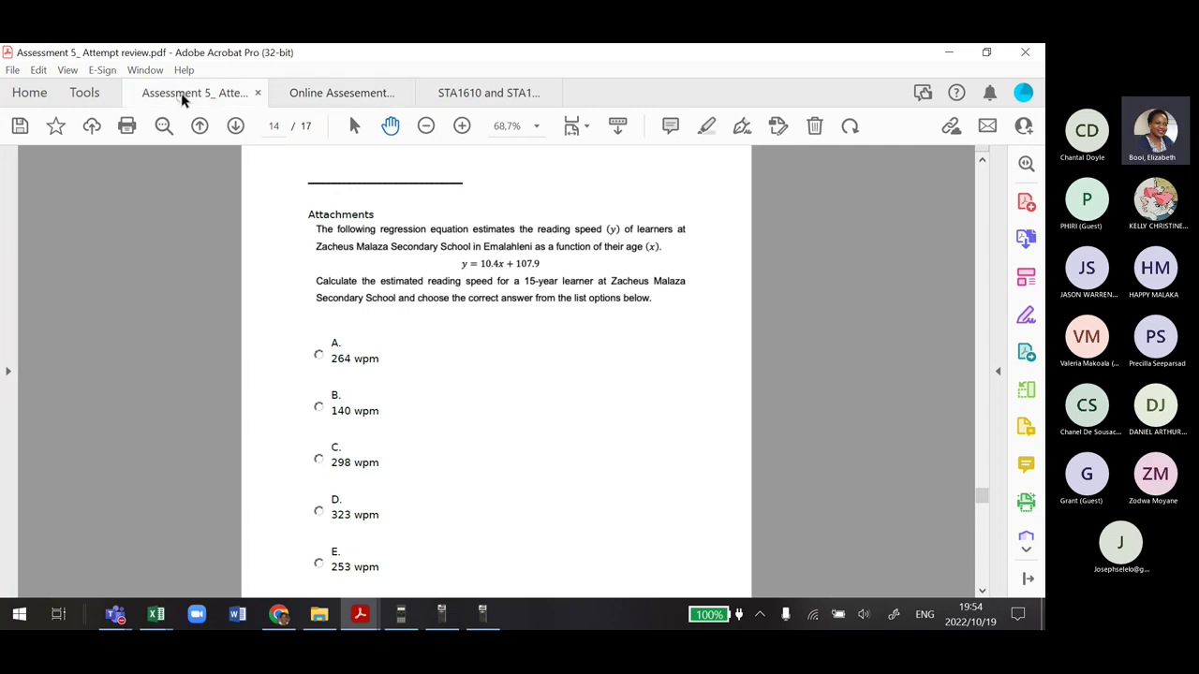
pyautogui.click(328, 93)
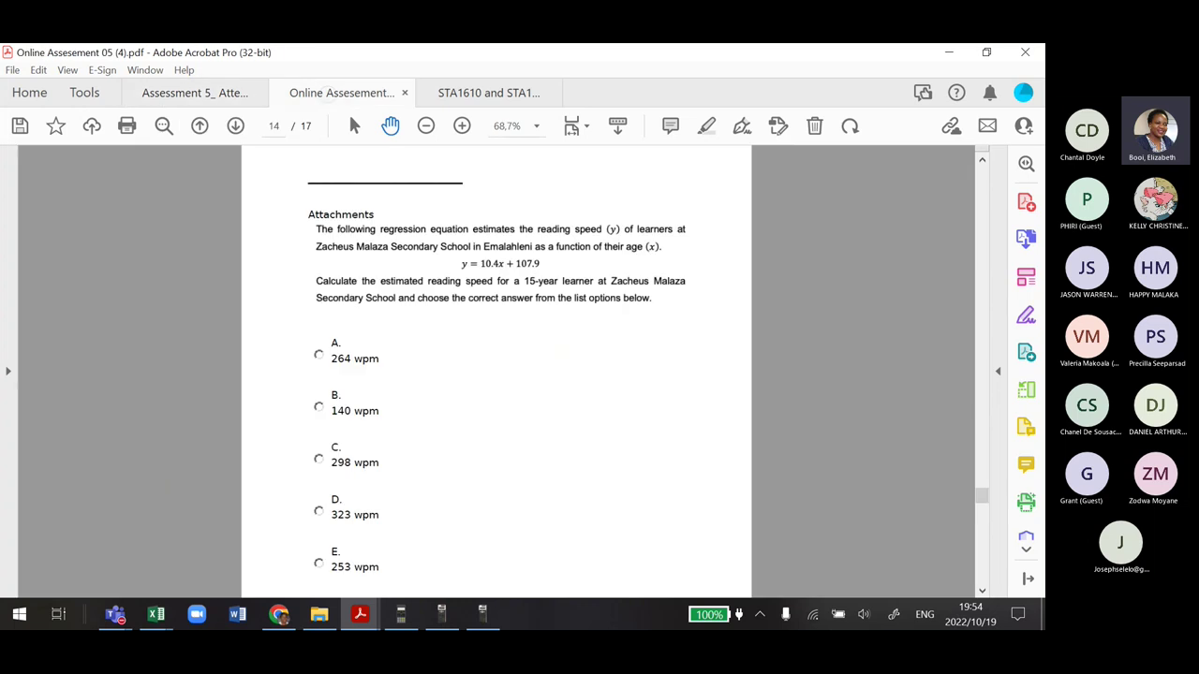
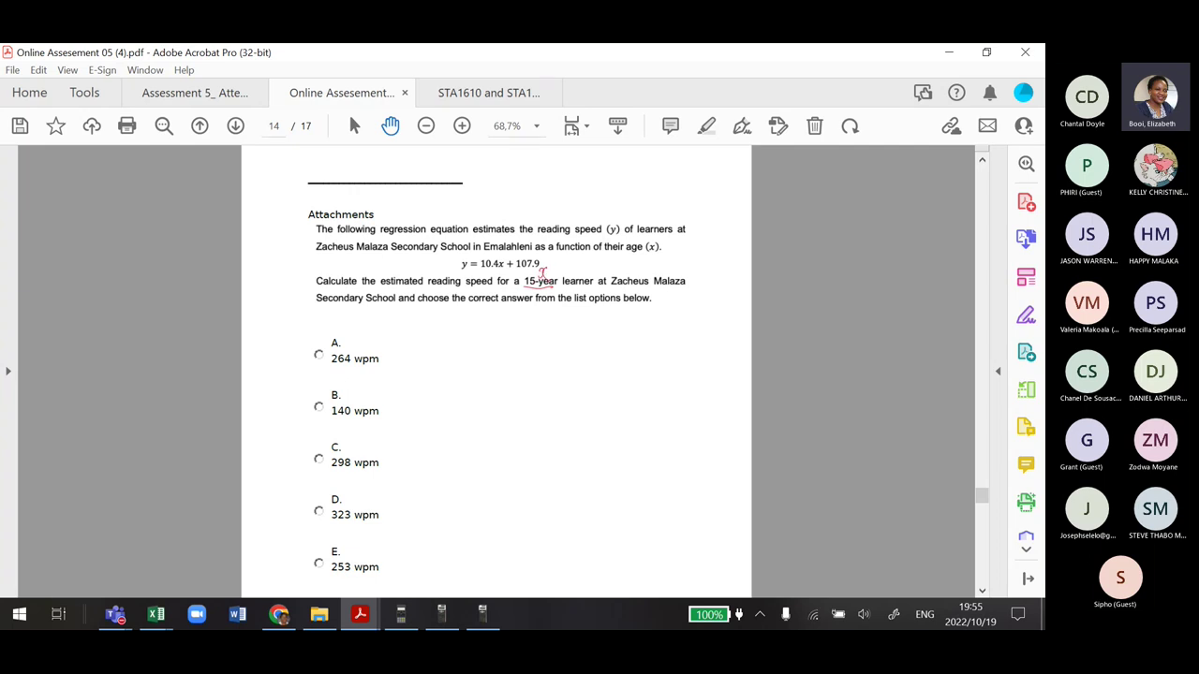
# Handwrite the substitution y = 10.4(15) + 107.9 in red beside the answer options of Part 11
pyautogui.moveTo(441, 354)
pyautogui.mouseDown()
pyautogui.moveTo(454, 383)
pyautogui.moveTo(478, 360)
pyautogui.mouseUp()
pyautogui.moveTo(465, 369); pyautogui.dragTo(477, 368)
pyautogui.moveTo(486, 354)
pyautogui.mouseDown()
pyautogui.moveTo(486, 374)
pyautogui.moveTo(501, 357)
pyautogui.mouseUp()
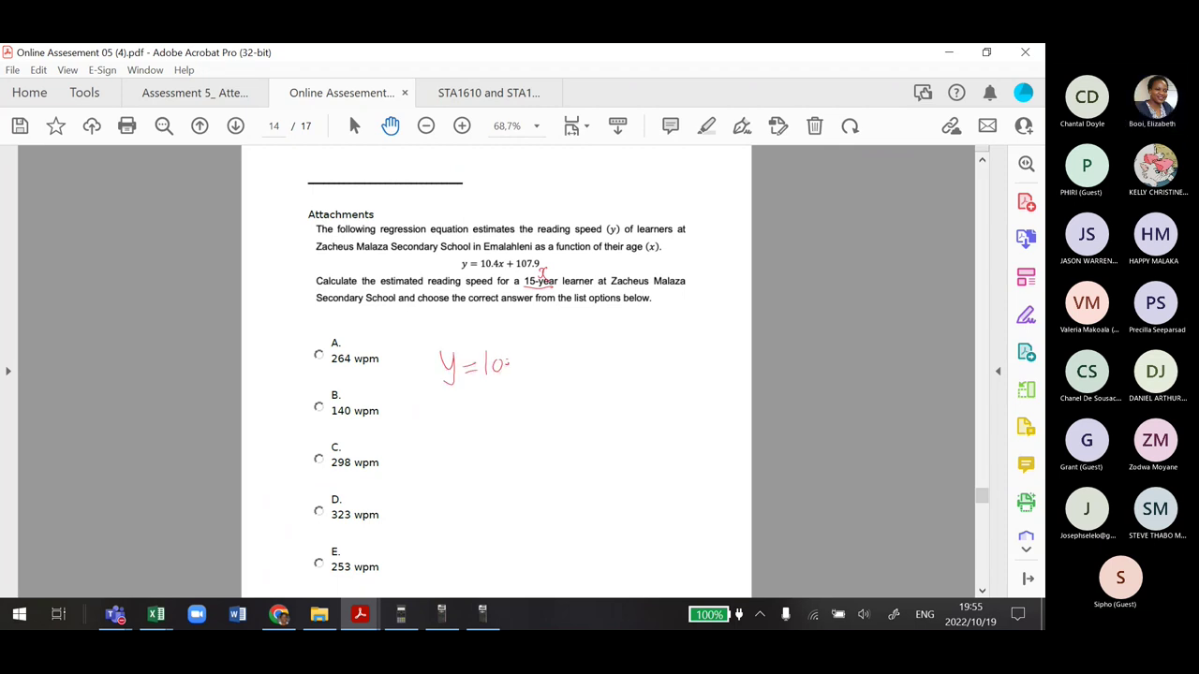
pyautogui.click(506, 365)
pyautogui.moveTo(516, 354)
pyautogui.mouseDown()
pyautogui.moveTo(511, 366)
pyautogui.moveTo(523, 366)
pyautogui.mouseUp()
pyautogui.moveTo(521, 356)
pyautogui.mouseDown()
pyautogui.moveTo(520, 375)
pyautogui.moveTo(535, 376)
pyautogui.moveTo(559, 373)
pyautogui.moveTo(568, 352)
pyautogui.mouseUp()
pyautogui.moveTo(572, 354)
pyautogui.mouseDown()
pyautogui.moveTo(569, 382)
pyautogui.moveTo(613, 378)
pyautogui.mouseUp()
pyautogui.moveTo(628, 363)
pyautogui.mouseDown()
pyautogui.moveTo(622, 379)
pyautogui.moveTo(659, 363)
pyautogui.moveTo(661, 382)
pyautogui.mouseUp()
pyautogui.click(645, 379)
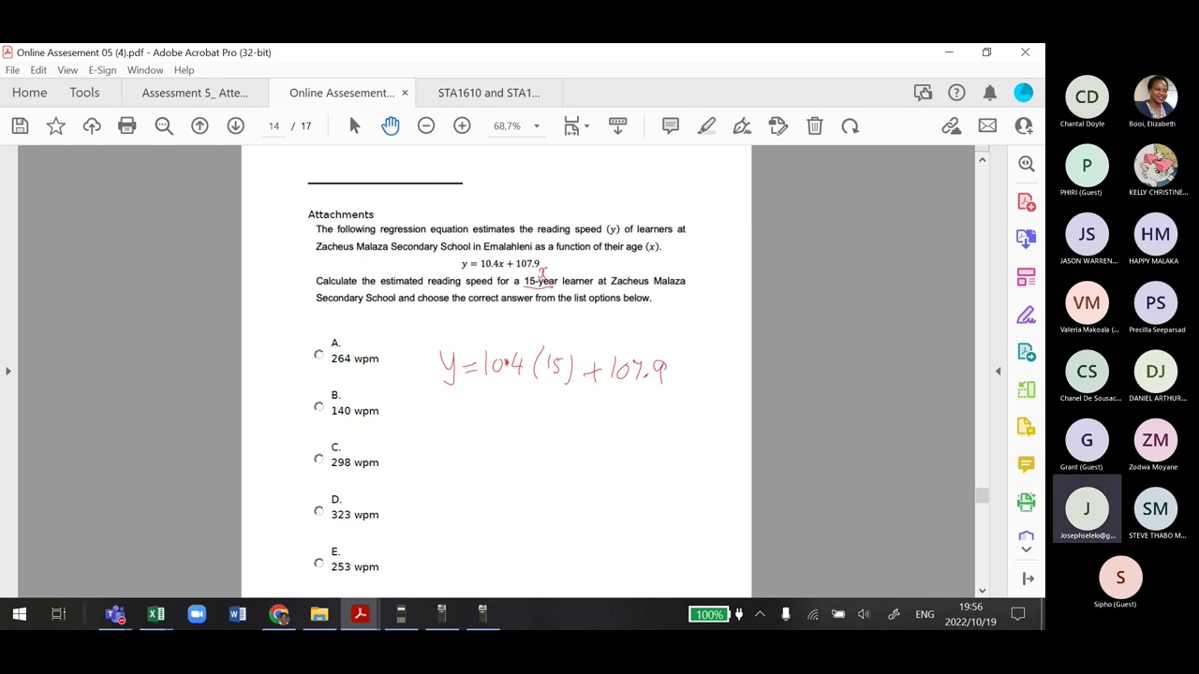
# Handwrite = 263,9 below the substituted equation and mark option A, 264 wpm, as the answer
pyautogui.moveTo(466, 417); pyautogui.dragTo(477, 416)
pyautogui.moveTo(465, 422)
pyautogui.mouseDown()
pyautogui.moveTo(513, 424)
pyautogui.moveTo(520, 411)
pyautogui.moveTo(523, 433)
pyautogui.mouseUp()
pyautogui.moveTo(549, 408)
pyautogui.mouseDown()
pyautogui.moveTo(539, 413)
pyautogui.moveTo(548, 410)
pyautogui.mouseUp()
pyautogui.moveTo(547, 410); pyautogui.dragTo(547, 436)
pyautogui.moveTo(534, 426); pyautogui.dragTo(531, 435)
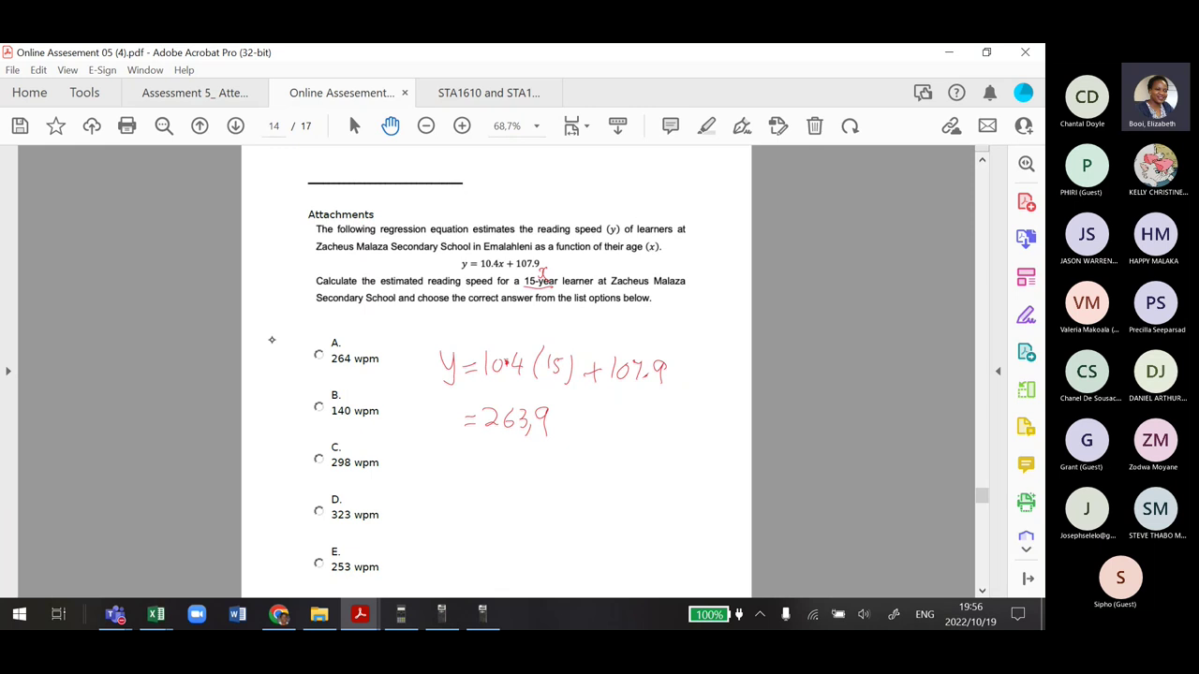
pyautogui.click(318, 355)
pyautogui.moveTo(317, 354); pyautogui.dragTo(320, 357)
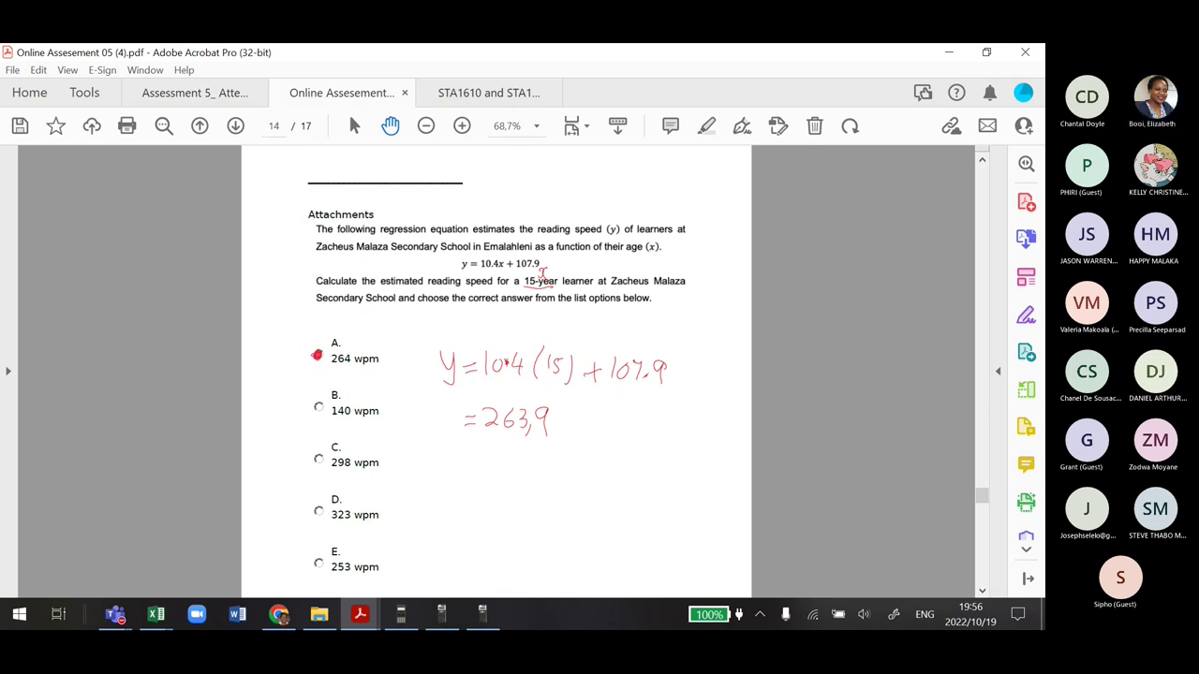
# Check the answer key of Part 11, then return to the attempt review PDF and check the stated answer to Question 11
pyautogui.scroll(-3, 318, 355)
pyautogui.scroll(-3, 496, 365)
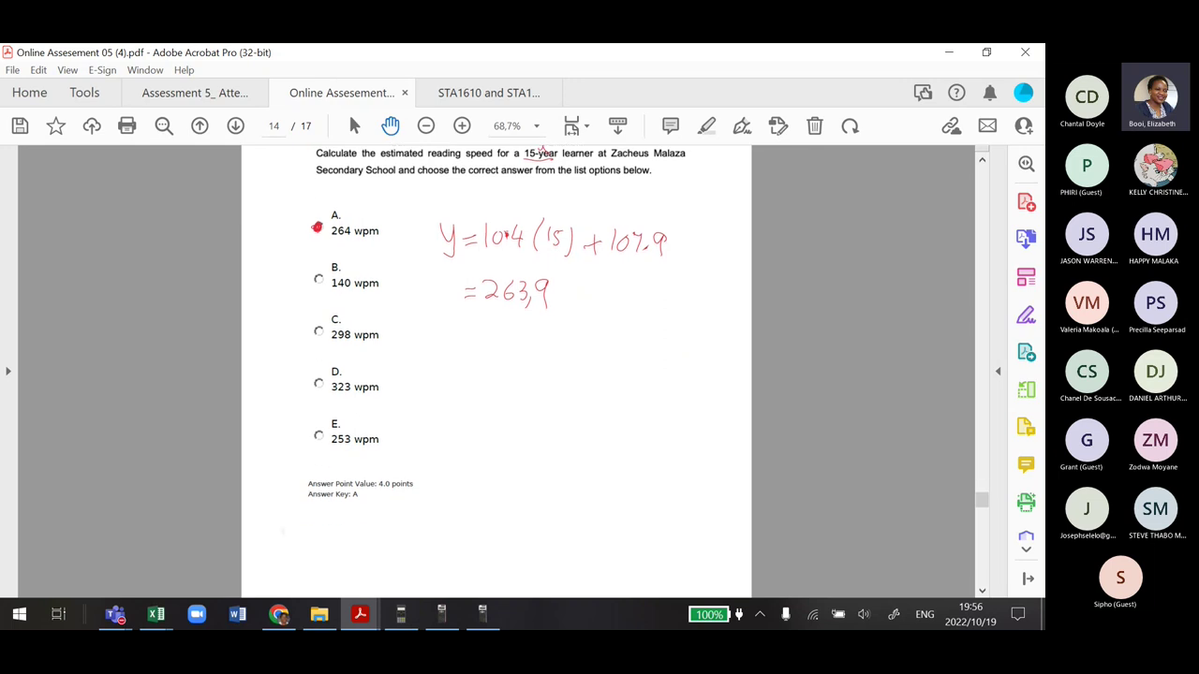
pyautogui.scroll(1, 497, 362)
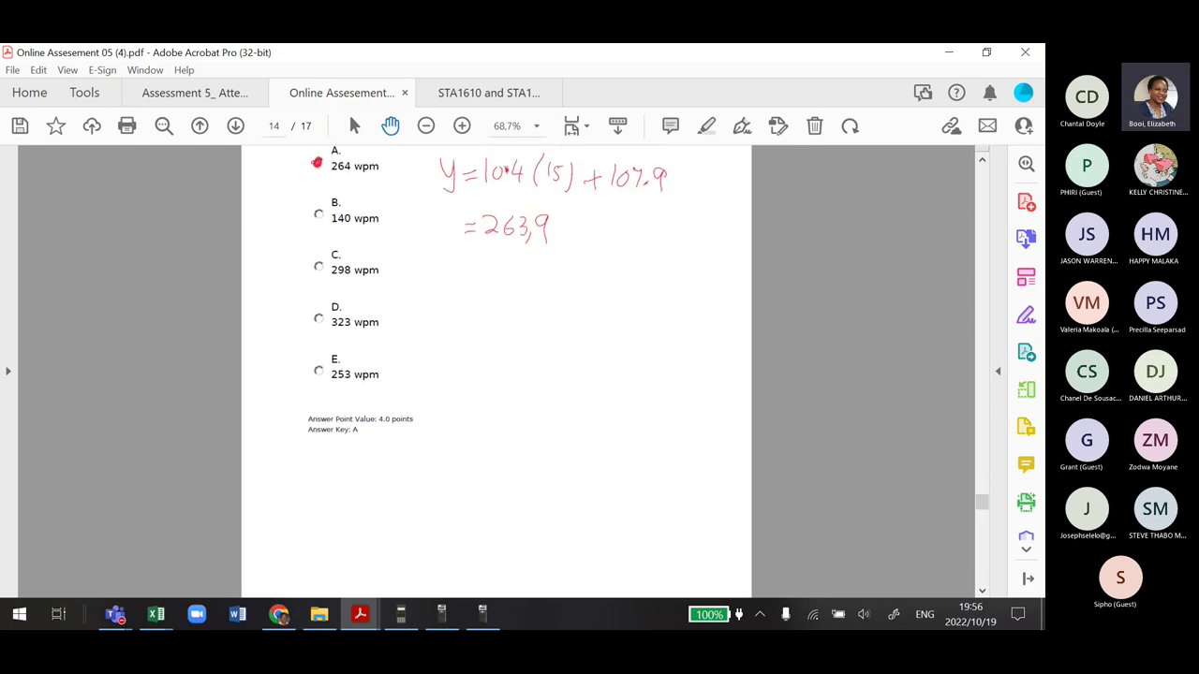
pyautogui.click(196, 93)
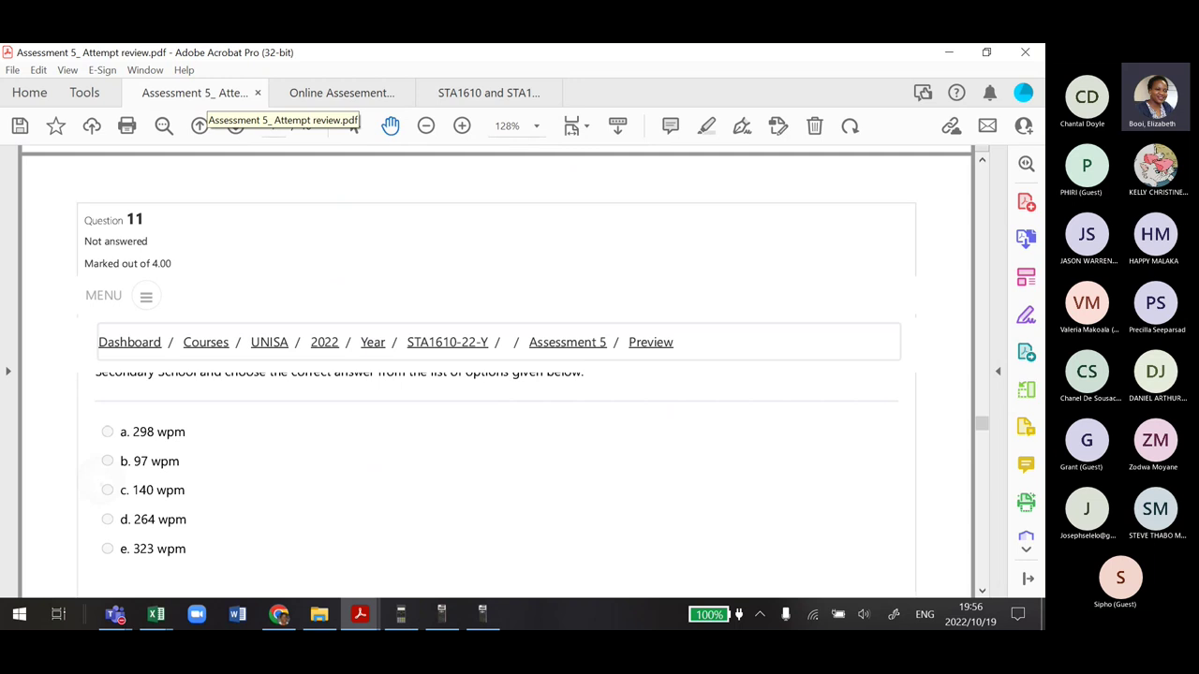
pyautogui.scroll(-1, 496, 365)
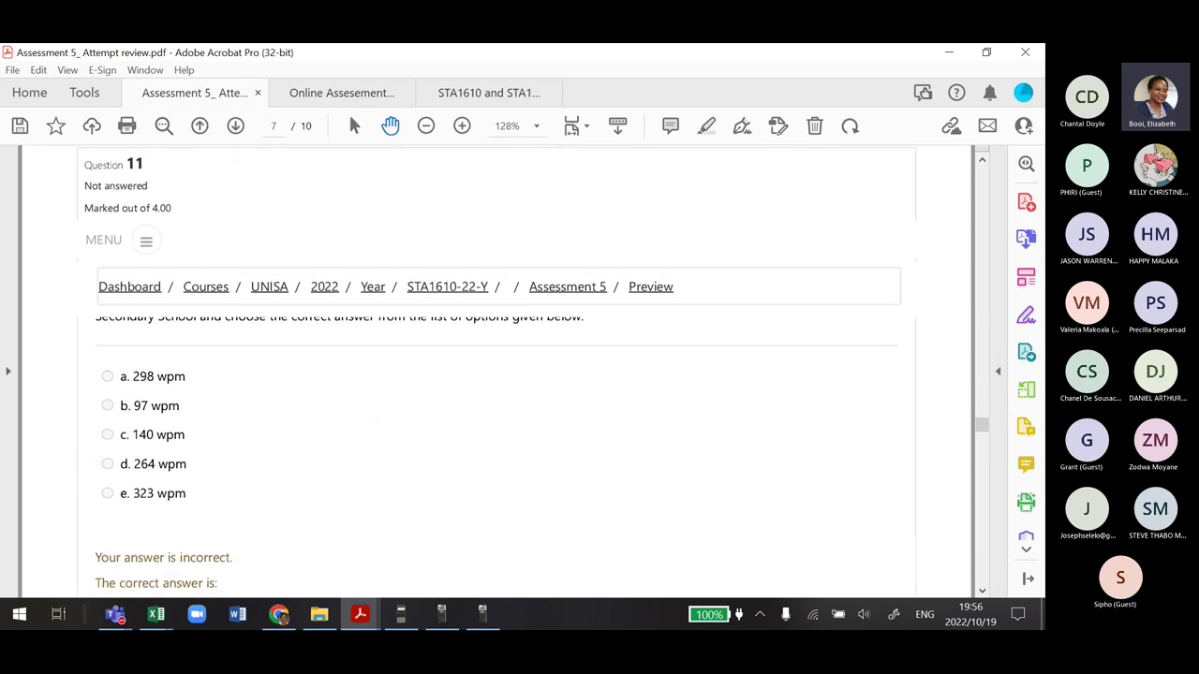
pyautogui.scroll(-3, 496, 370)
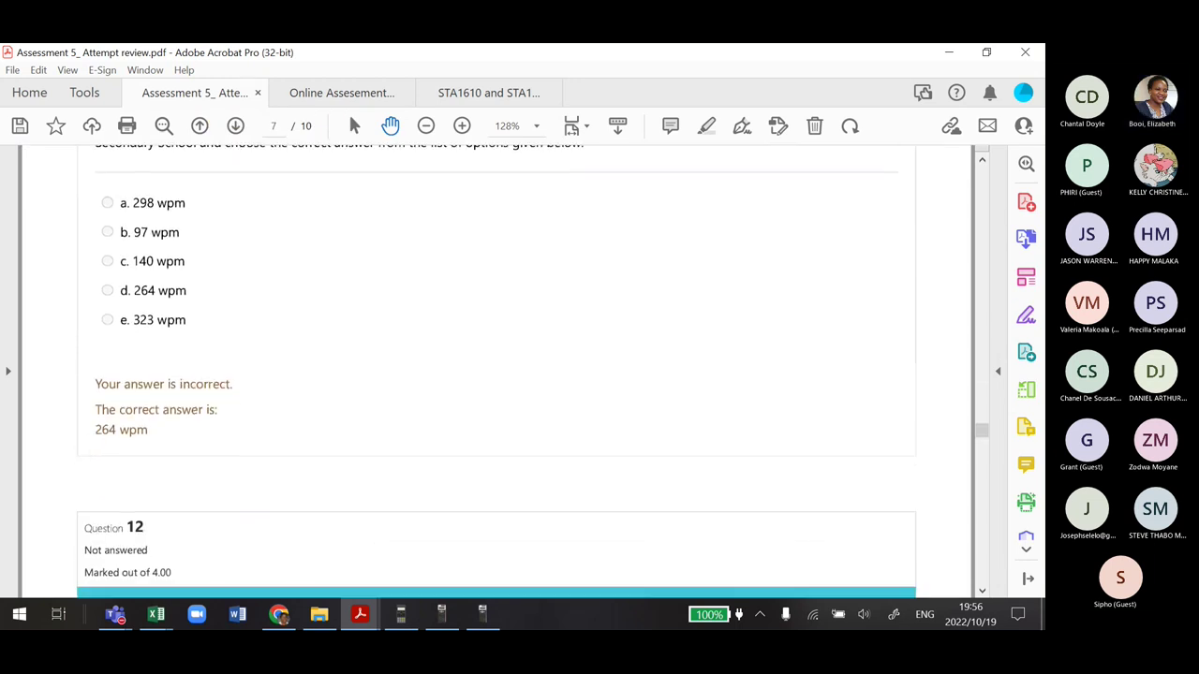
# Bring up Question 12 in the attempt review and handwrite r² = (0,97)² in red above option a
pyautogui.scroll(-4, 496, 370)
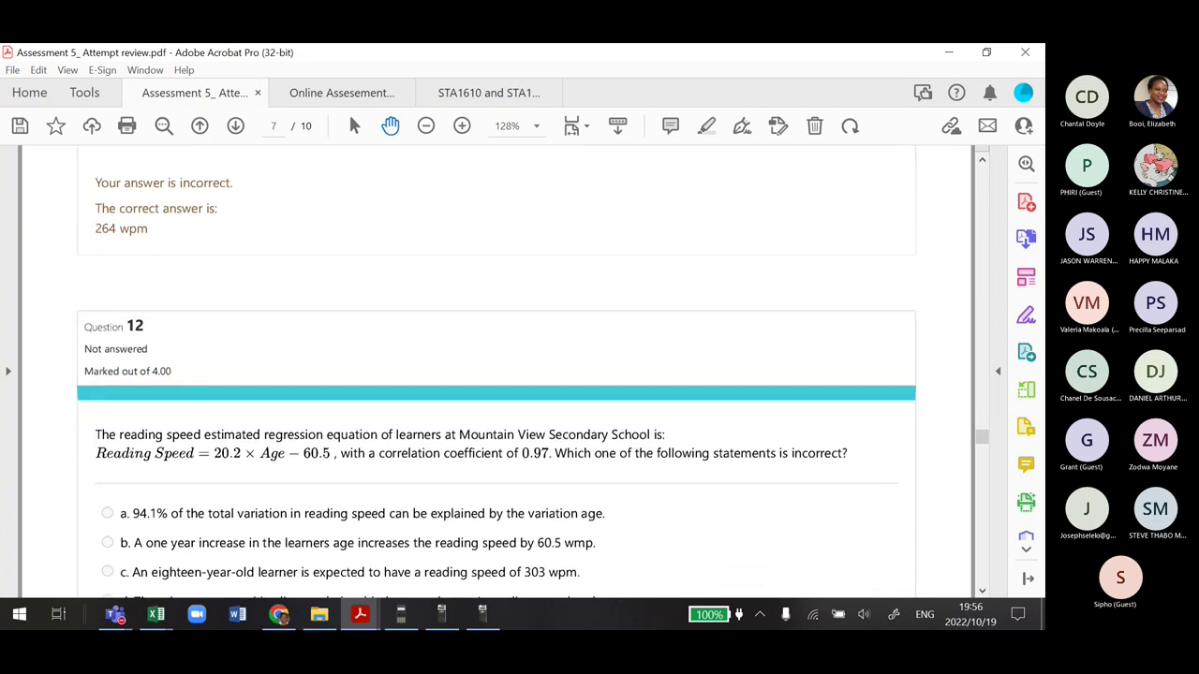
pyautogui.scroll(-1, 496, 370)
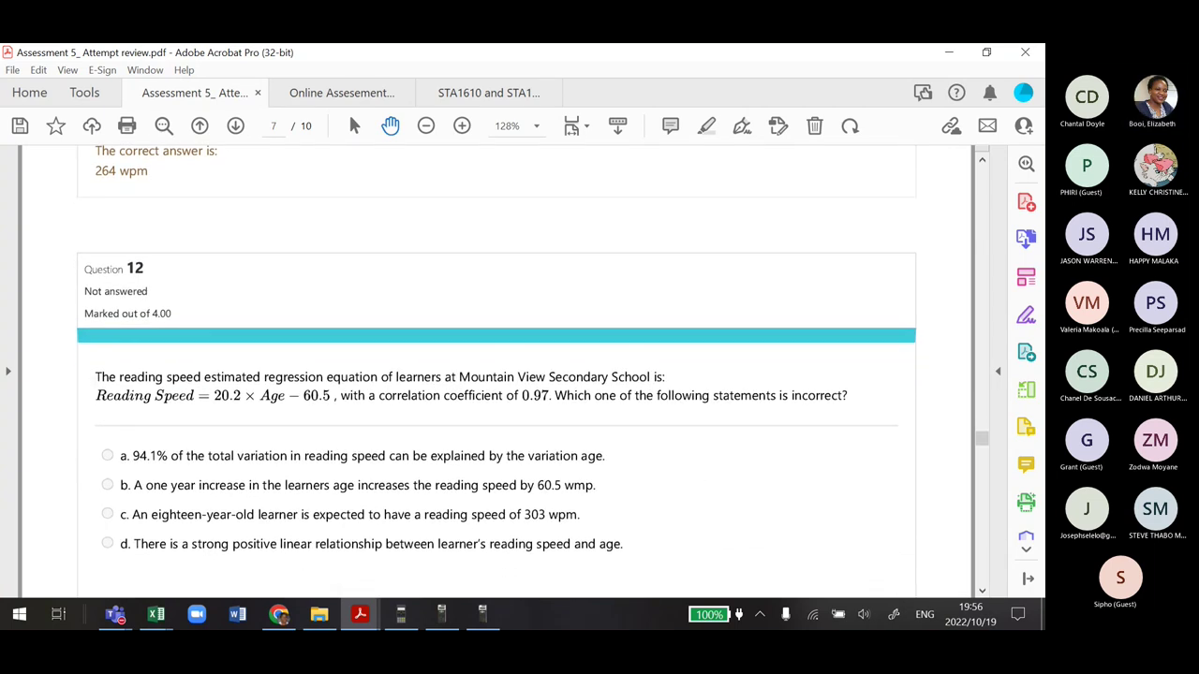
pyautogui.scroll(-1, 496, 370)
pyautogui.scroll(1, 497, 374)
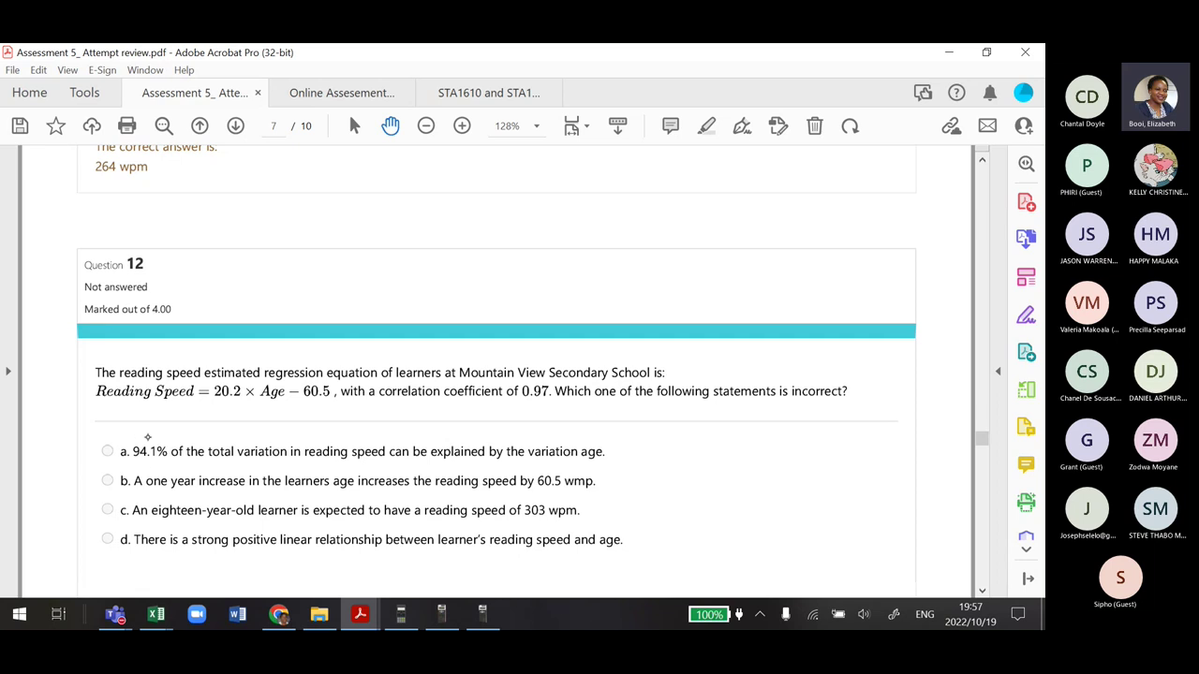
pyautogui.moveTo(136, 441)
pyautogui.mouseDown()
pyautogui.moveTo(147, 421)
pyautogui.moveTo(164, 446)
pyautogui.moveTo(176, 429)
pyautogui.moveTo(174, 446)
pyautogui.moveTo(185, 431)
pyautogui.moveTo(185, 444)
pyautogui.moveTo(199, 444)
pyautogui.moveTo(213, 418)
pyautogui.moveTo(217, 428)
pyautogui.mouseUp()
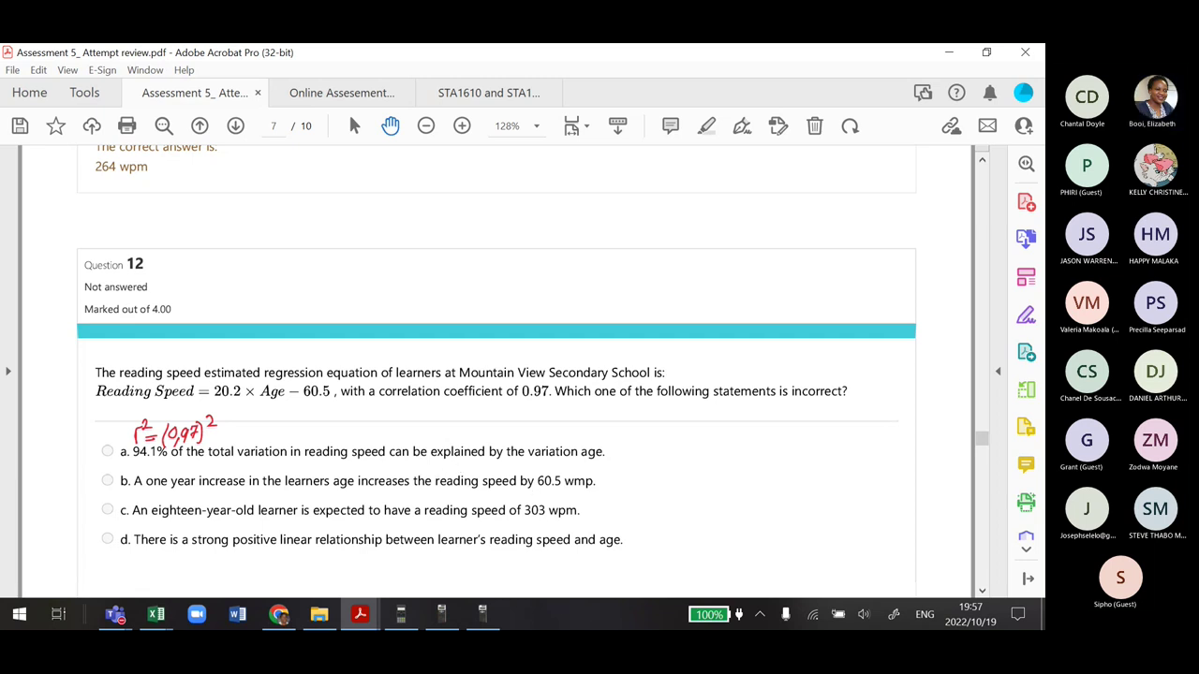
# Circle the sign before 20.2, underline increases in option b and handwrite the notes − decrease and + increase above the question
pyautogui.moveTo(212, 400); pyautogui.dragTo(210, 380)
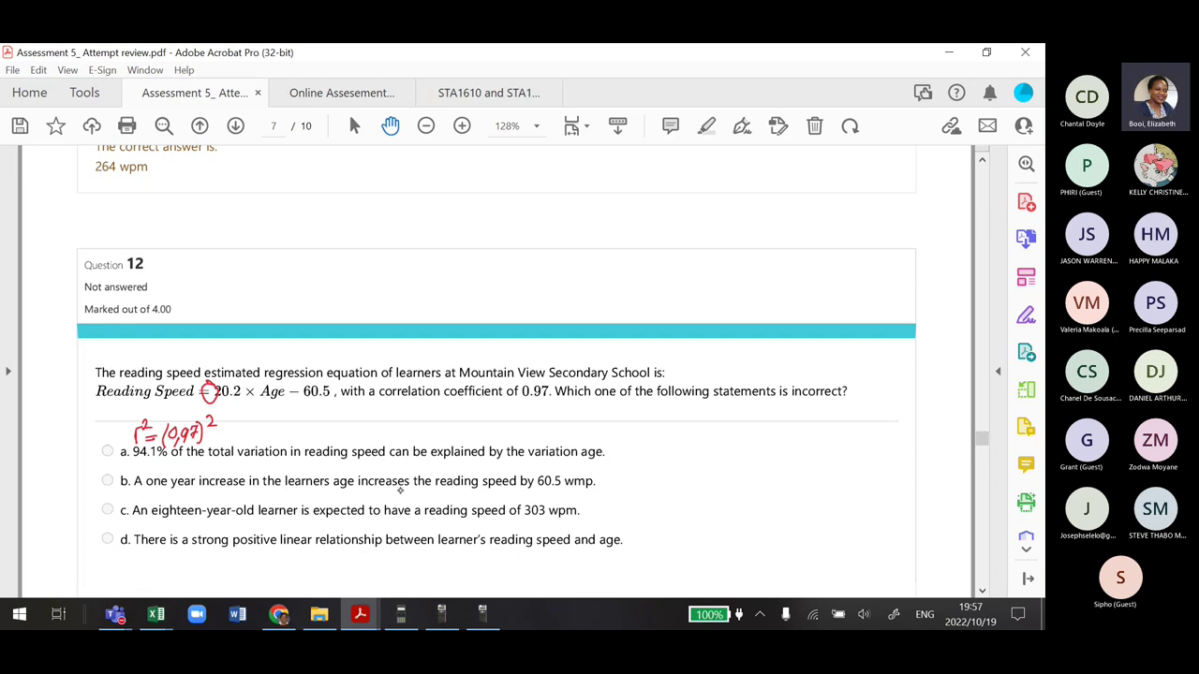
pyautogui.moveTo(408, 487); pyautogui.dragTo(355, 489)
pyautogui.moveTo(253, 265)
pyautogui.mouseDown()
pyautogui.moveTo(293, 249)
pyautogui.moveTo(308, 263)
pyautogui.moveTo(371, 262)
pyautogui.moveTo(265, 288)
pyautogui.moveTo(364, 290)
pyautogui.mouseUp()
pyautogui.click(376, 267)
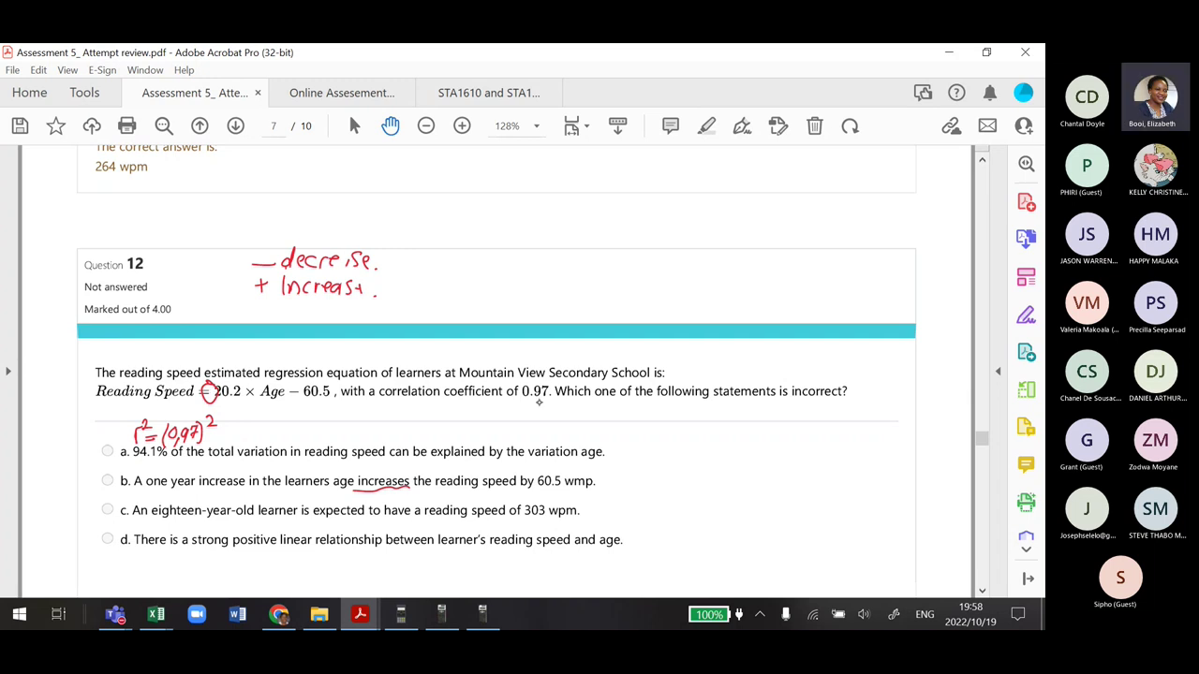
pyautogui.moveTo(539, 402)
pyautogui.mouseDown()
pyautogui.moveTo(522, 404)
pyautogui.moveTo(551, 401)
pyautogui.mouseUp()
pyautogui.moveTo(551, 403)
pyautogui.mouseDown()
pyautogui.moveTo(521, 400)
pyautogui.moveTo(547, 403)
pyautogui.mouseUp()
# Underline eighteen in option c and handwrite the substitution y = 20,2(18) − 60.5 beside the statement
pyautogui.moveTo(200, 518); pyautogui.dragTo(152, 519)
pyautogui.moveTo(589, 505); pyautogui.dragTo(591, 526)
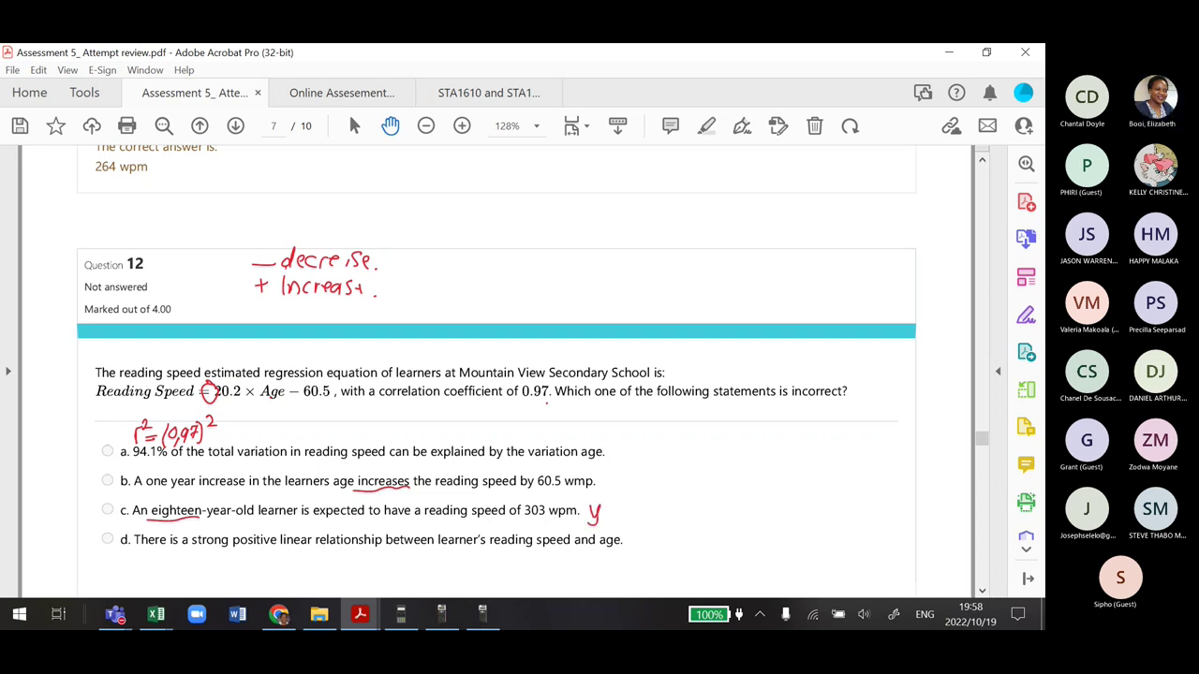
pyautogui.moveTo(594, 513)
pyautogui.mouseDown()
pyautogui.moveTo(633, 508)
pyautogui.moveTo(640, 527)
pyautogui.mouseUp()
pyautogui.moveTo(645, 506); pyautogui.dragTo(668, 525)
pyautogui.moveTo(681, 506)
pyautogui.mouseDown()
pyautogui.moveTo(682, 523)
pyautogui.moveTo(695, 505)
pyautogui.moveTo(702, 526)
pyautogui.moveTo(750, 510)
pyautogui.moveTo(762, 523)
pyautogui.mouseUp()
pyautogui.click(755, 517)
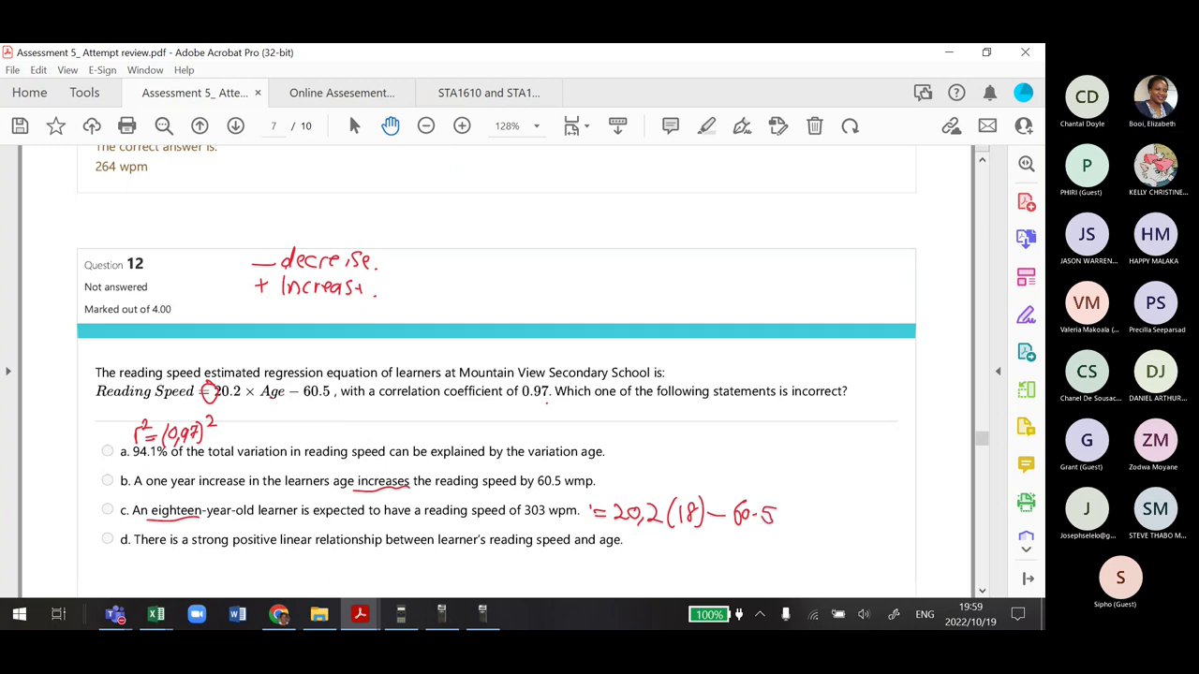
pyautogui.click(753, 512)
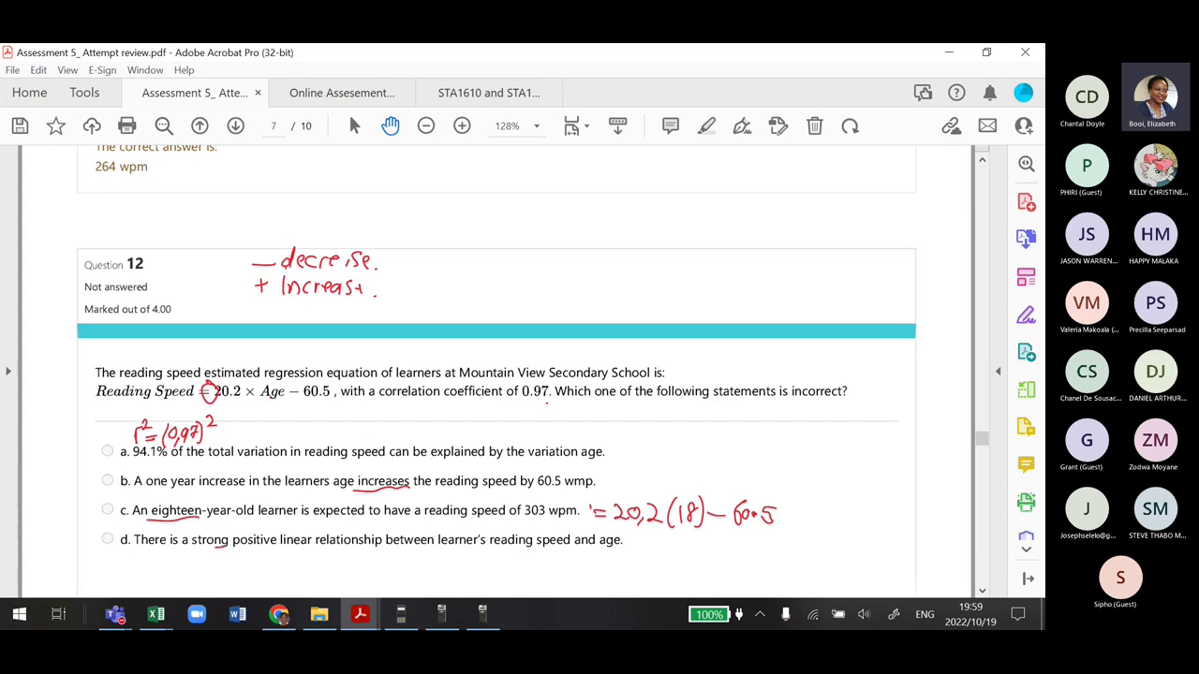
# Underline the words strong and positive twice in option d and erase the circle around the sign in the regression equation
pyautogui.moveTo(192, 546)
pyautogui.mouseDown()
pyautogui.moveTo(245, 550)
pyautogui.moveTo(234, 550)
pyautogui.mouseUp()
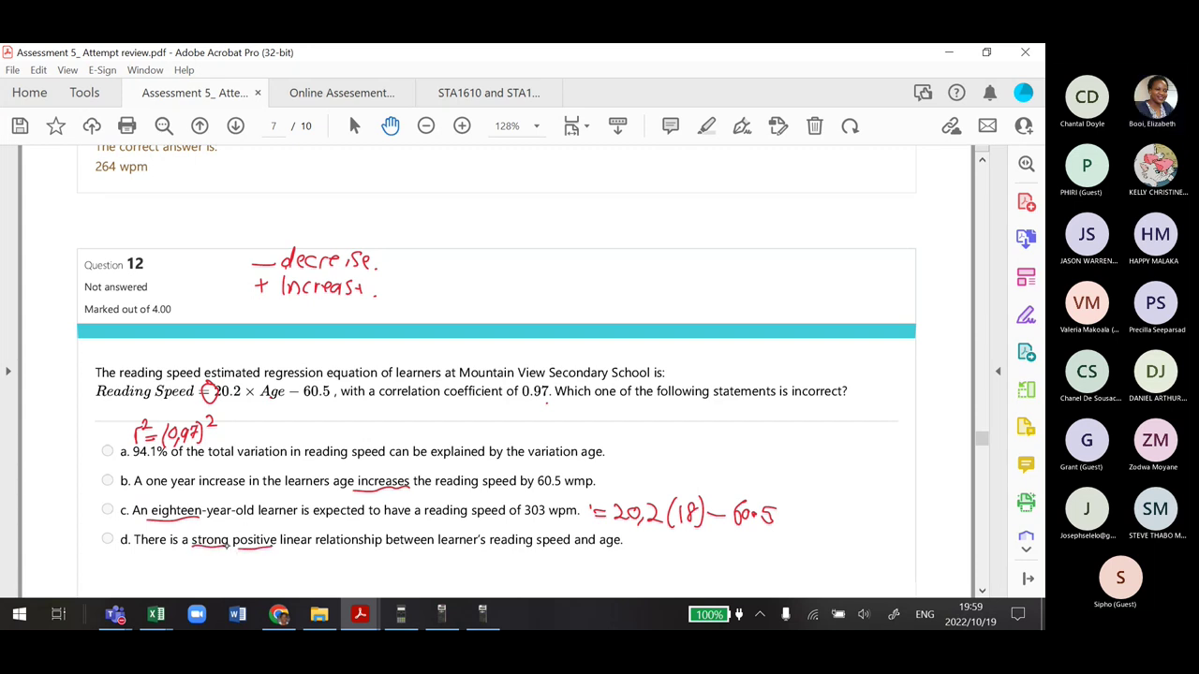
pyautogui.moveTo(191, 551); pyautogui.dragTo(230, 551)
pyautogui.moveTo(208, 391)
pyautogui.mouseDown()
pyautogui.moveTo(211, 400)
pyautogui.moveTo(208, 388)
pyautogui.mouseUp()
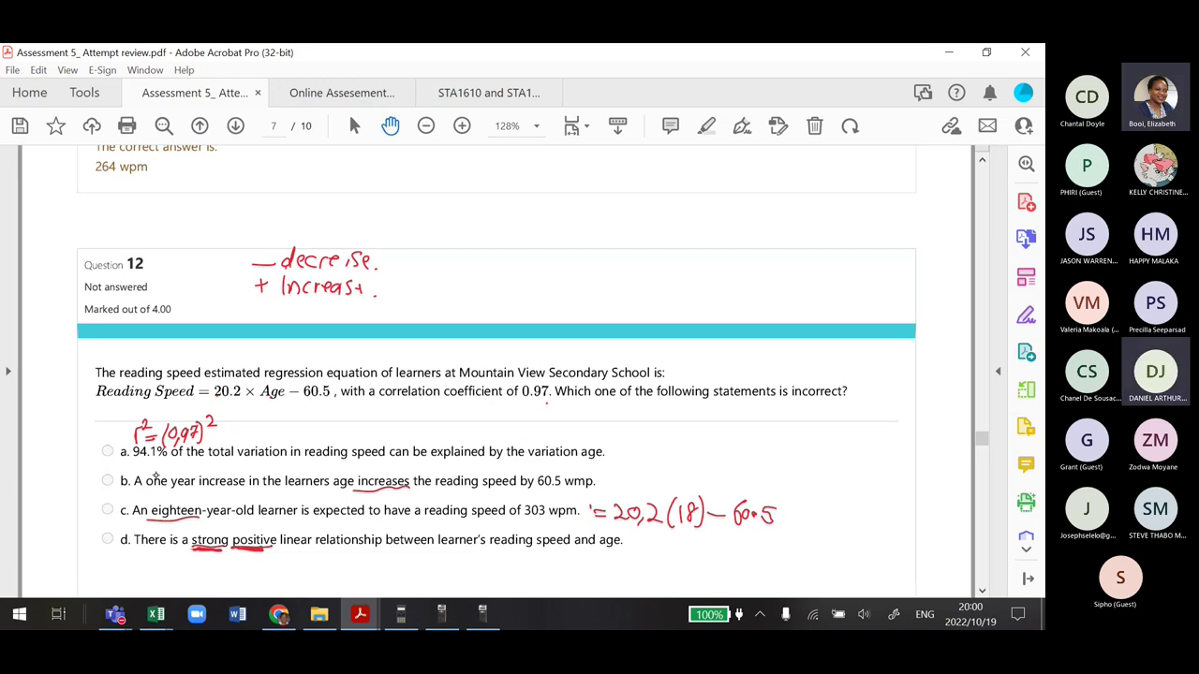
# Emphasize speed by 60.5 wmp in option b with underline marks and tick options a, c and d
pyautogui.moveTo(592, 488)
pyautogui.mouseDown()
pyautogui.moveTo(485, 497)
pyautogui.moveTo(586, 482)
pyautogui.mouseUp()
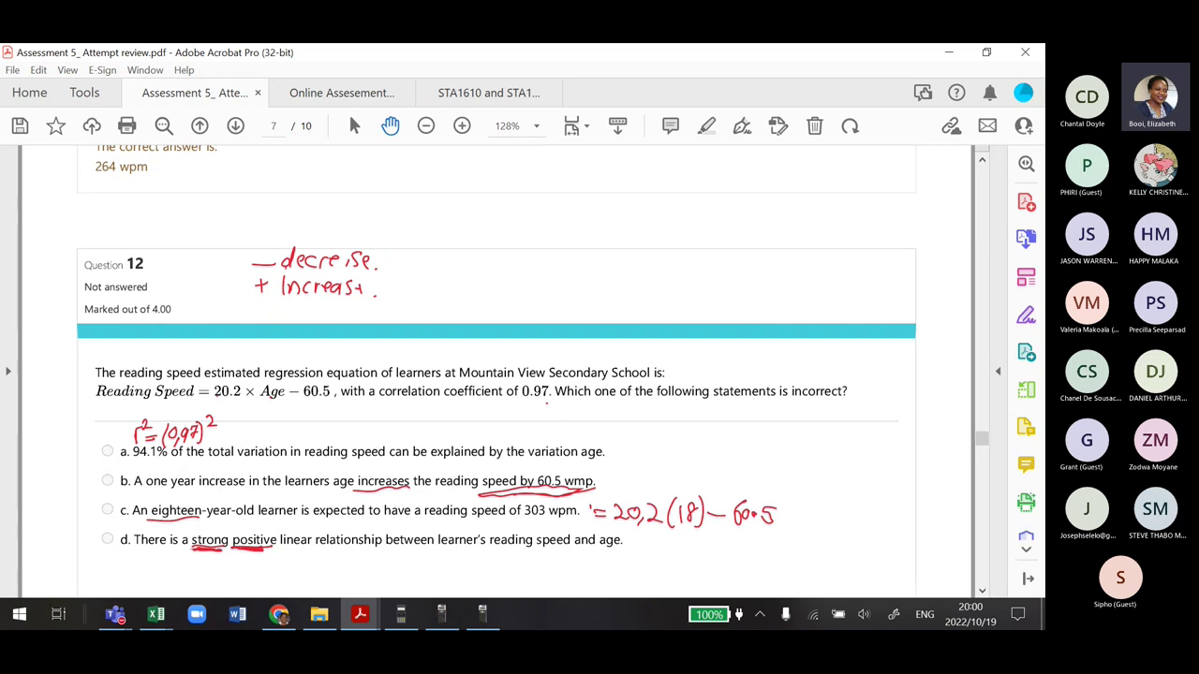
pyautogui.moveTo(544, 489)
pyautogui.mouseDown()
pyautogui.moveTo(578, 493)
pyautogui.moveTo(491, 491)
pyautogui.mouseUp()
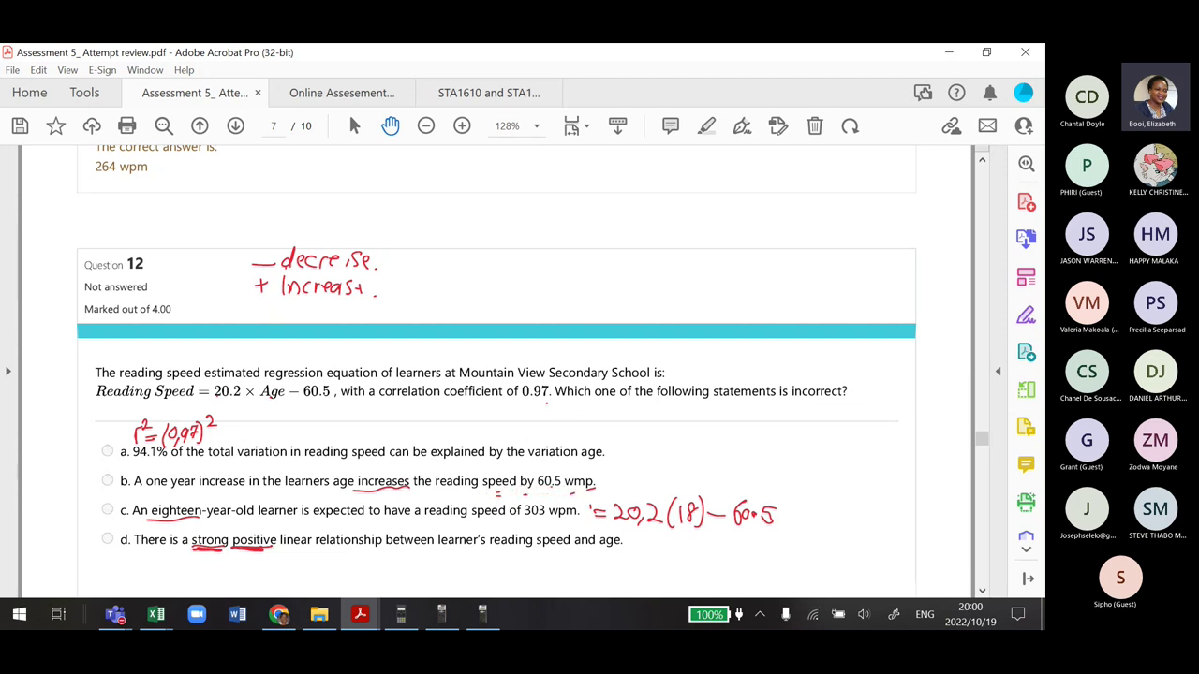
pyautogui.moveTo(291, 438); pyautogui.dragTo(308, 428)
pyautogui.moveTo(289, 501)
pyautogui.mouseDown()
pyautogui.moveTo(313, 499)
pyautogui.moveTo(329, 528)
pyautogui.mouseUp()
# Underline 20.2 in the regression equation and label it slope, and label the 60.5 term intercept
pyautogui.moveTo(215, 400); pyautogui.dragTo(241, 401)
pyautogui.moveTo(234, 348)
pyautogui.mouseDown()
pyautogui.moveTo(233, 378)
pyautogui.moveTo(219, 354)
pyautogui.moveTo(232, 353)
pyautogui.mouseUp()
pyautogui.moveTo(242, 339)
pyautogui.mouseDown()
pyautogui.moveTo(247, 356)
pyautogui.moveTo(260, 347)
pyautogui.mouseUp()
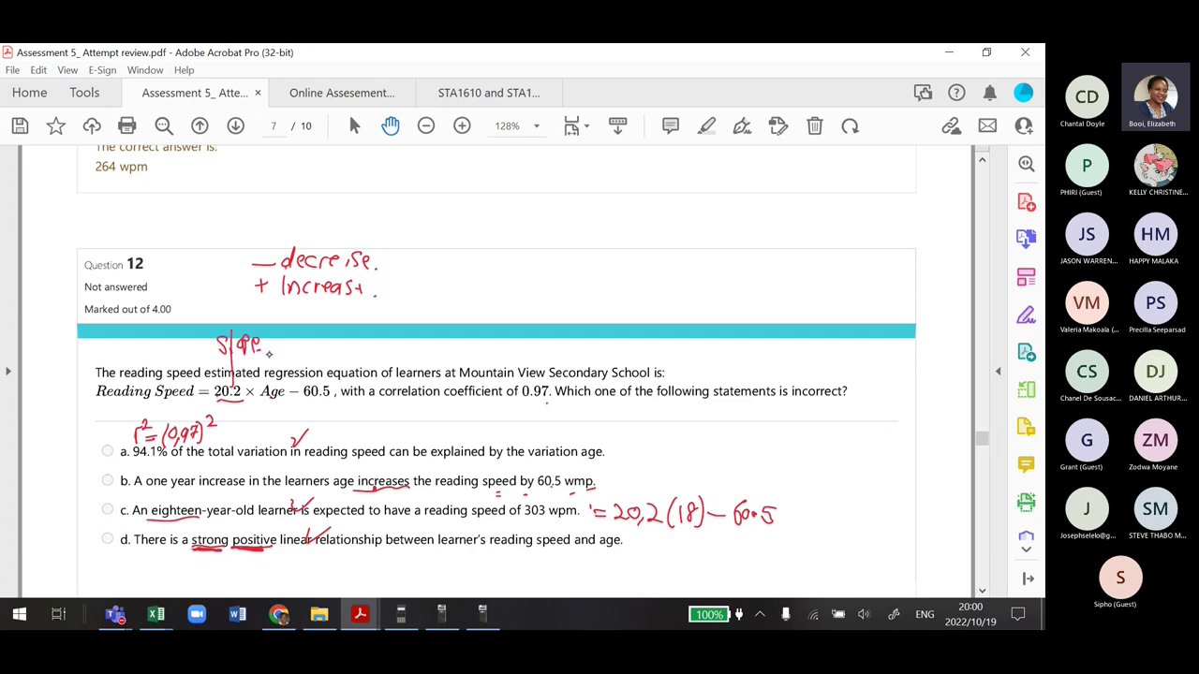
pyautogui.moveTo(339, 365)
pyautogui.mouseDown()
pyautogui.moveTo(326, 378)
pyautogui.moveTo(376, 358)
pyautogui.mouseUp()
pyautogui.moveTo(383, 350); pyautogui.dragTo(401, 348)
pyautogui.moveTo(408, 349)
pyautogui.mouseDown()
pyautogui.moveTo(403, 357)
pyautogui.moveTo(420, 361)
pyautogui.moveTo(435, 348)
pyautogui.mouseUp()
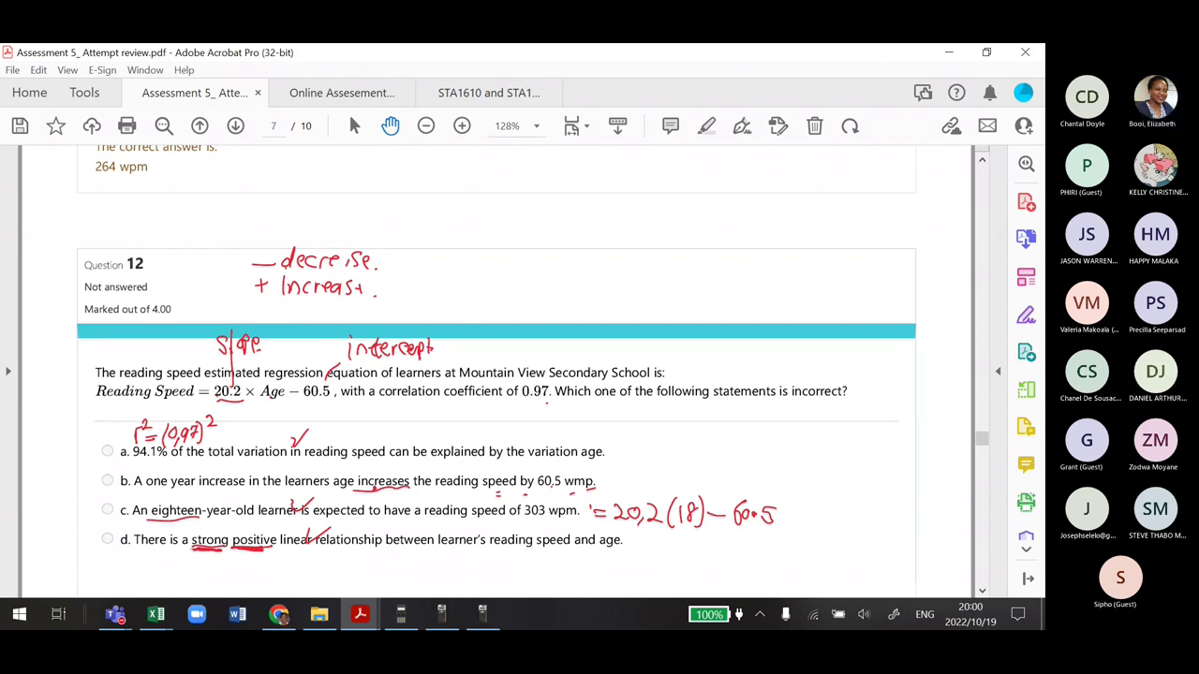
# Circle 60.5 in option b with 20,2 written above it, and mark option b as the answer to Question 12
pyautogui.moveTo(564, 468)
pyautogui.mouseDown()
pyautogui.moveTo(537, 491)
pyautogui.moveTo(565, 470)
pyautogui.moveTo(534, 474)
pyautogui.moveTo(540, 464)
pyautogui.moveTo(568, 472)
pyautogui.mouseUp()
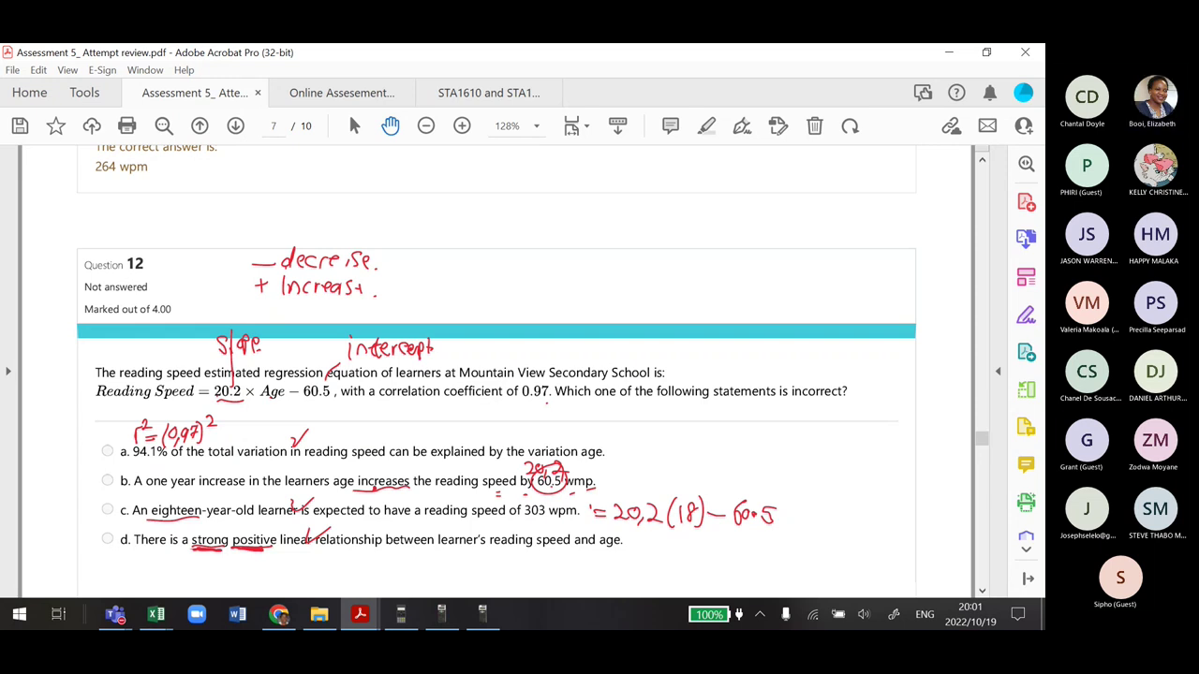
pyautogui.moveTo(98, 478); pyautogui.dragTo(105, 481)
# Draw a red bracket beside the two stated correct answers below Question 12
pyautogui.scroll(-2, 496, 375)
pyautogui.scroll(-2, 481, 373)
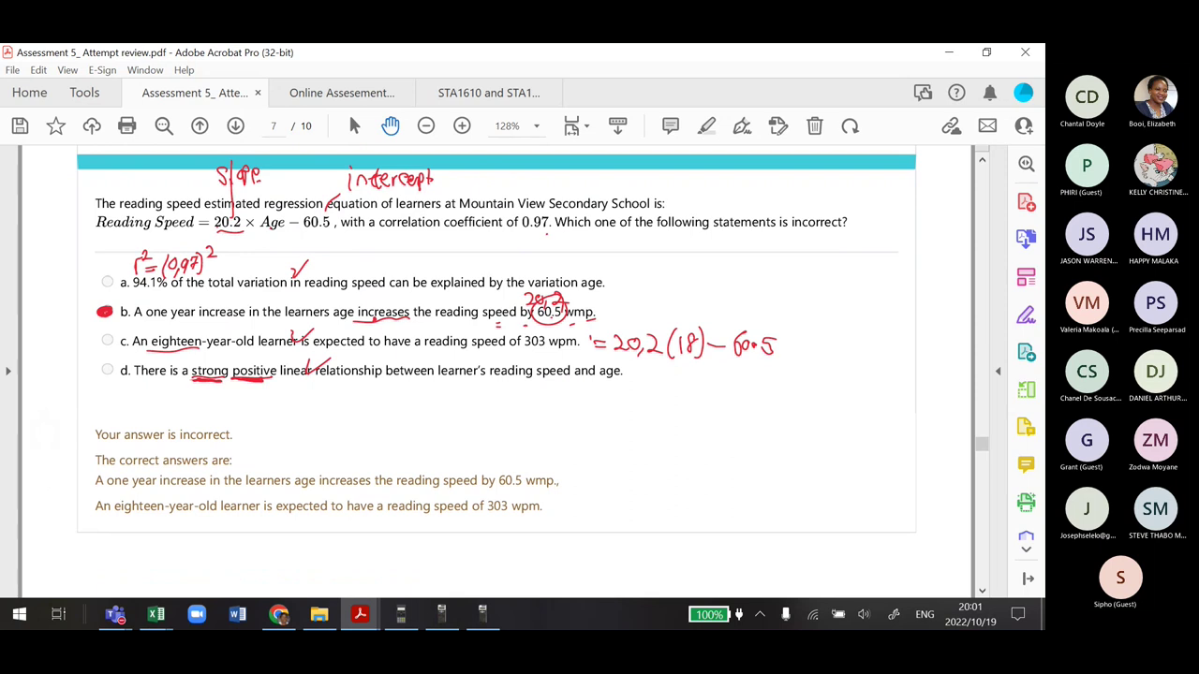
pyautogui.moveTo(94, 473)
pyautogui.mouseDown()
pyautogui.moveTo(83, 478)
pyautogui.moveTo(117, 523)
pyautogui.mouseUp()
# Bring up Question 13 and examine its table of observed and predicted reading speeds along with the answer options
pyautogui.scroll(-3, 497, 337)
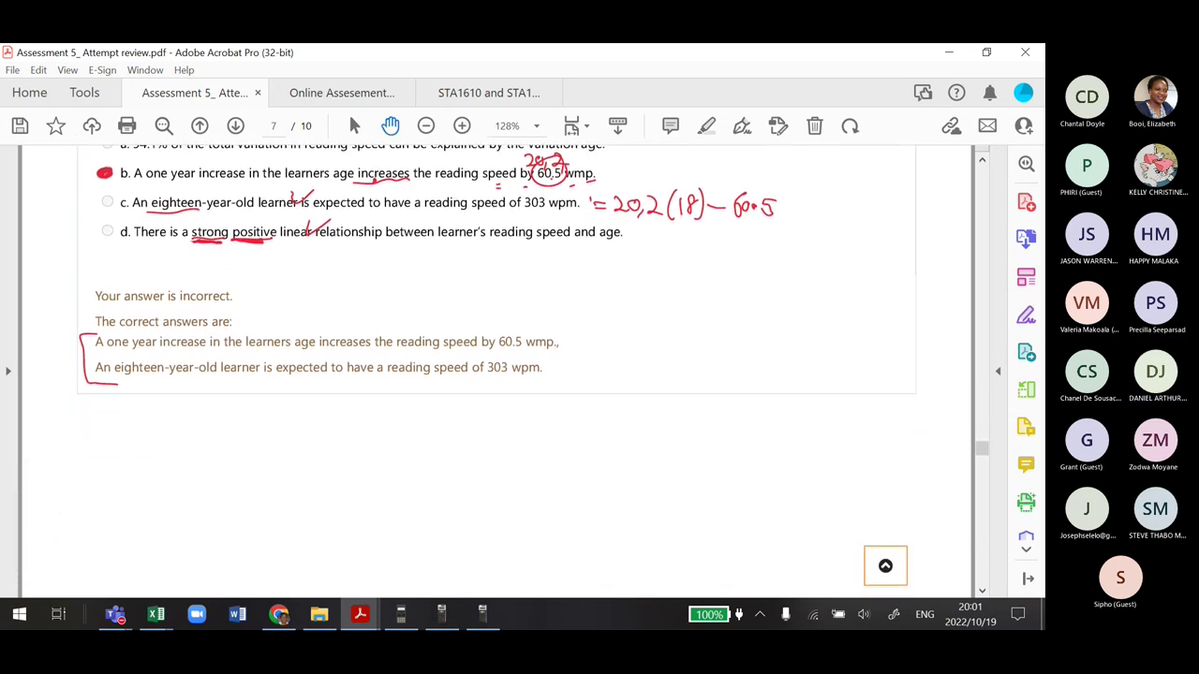
pyautogui.scroll(-1, 58, 509)
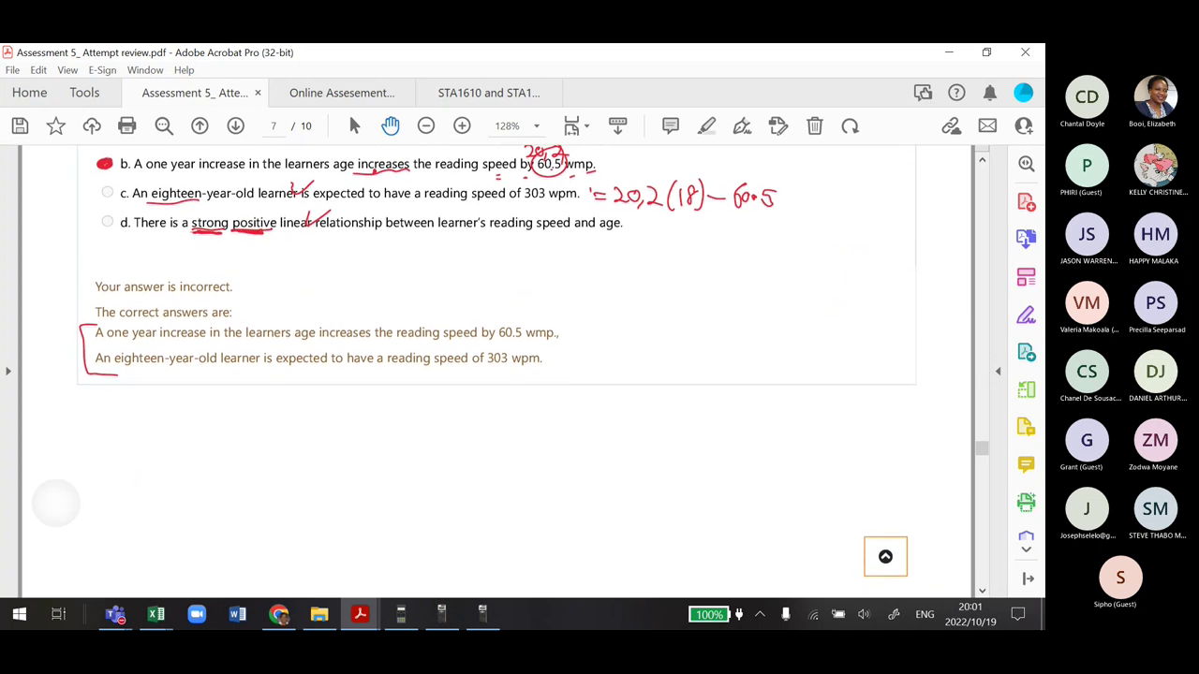
pyautogui.scroll(-8, 58, 509)
pyautogui.scroll(-5, 496, 370)
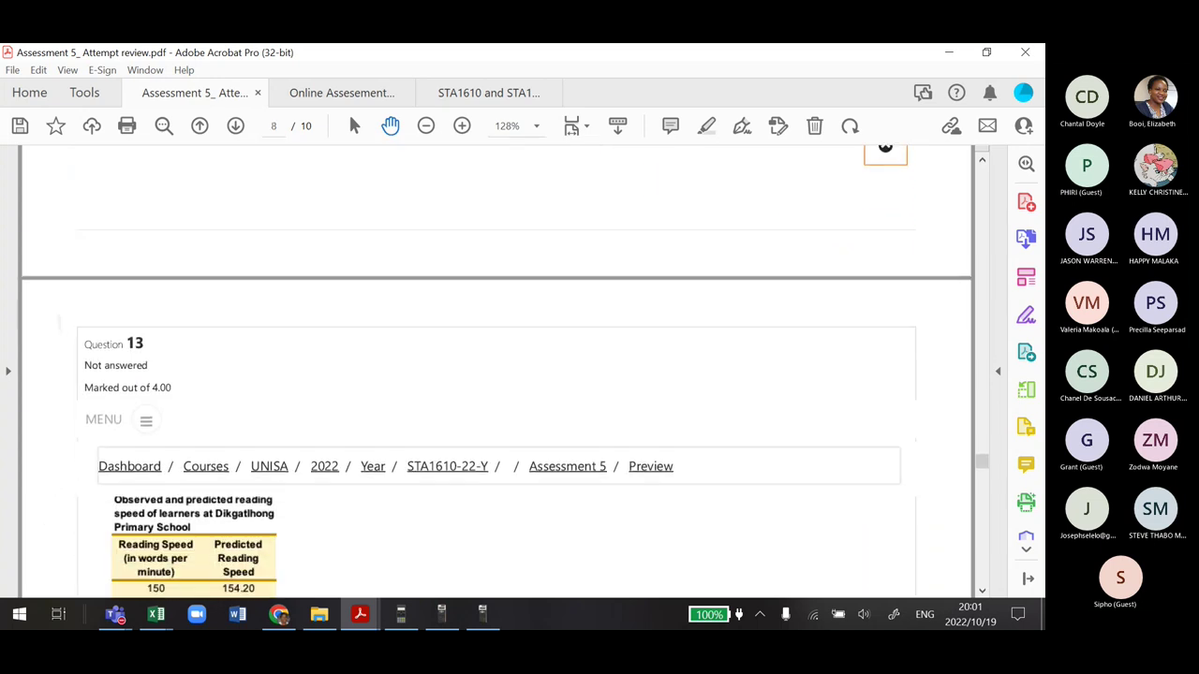
pyautogui.scroll(-1, 496, 375)
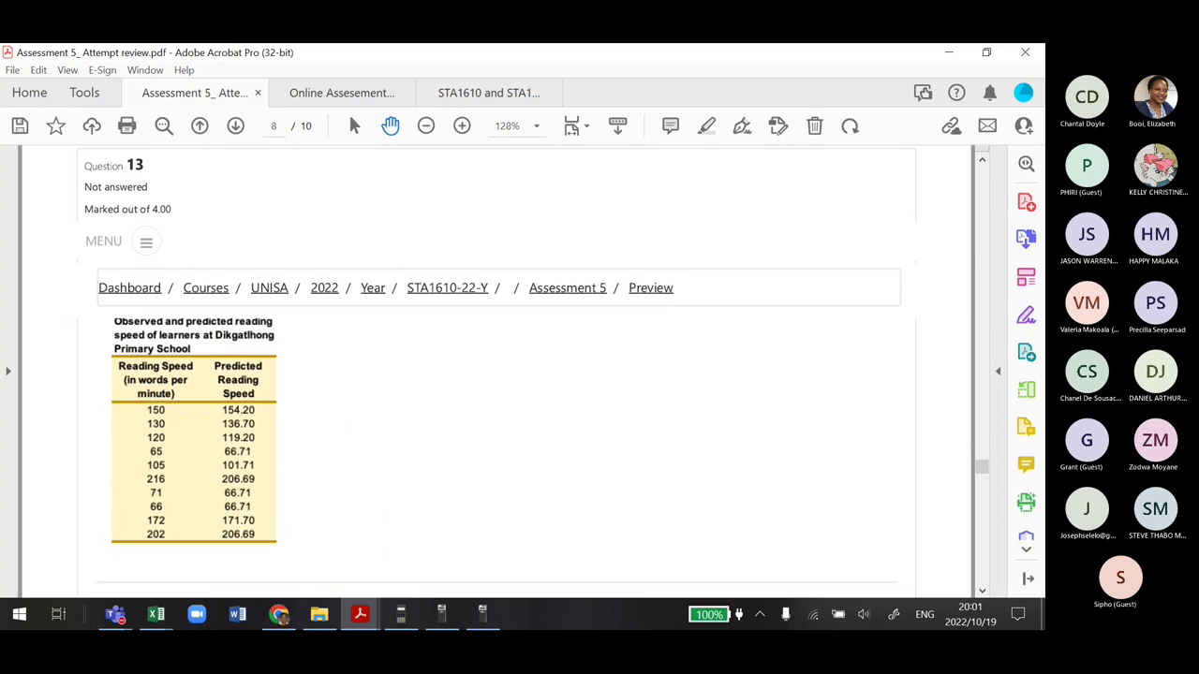
pyautogui.scroll(-4, 83, 442)
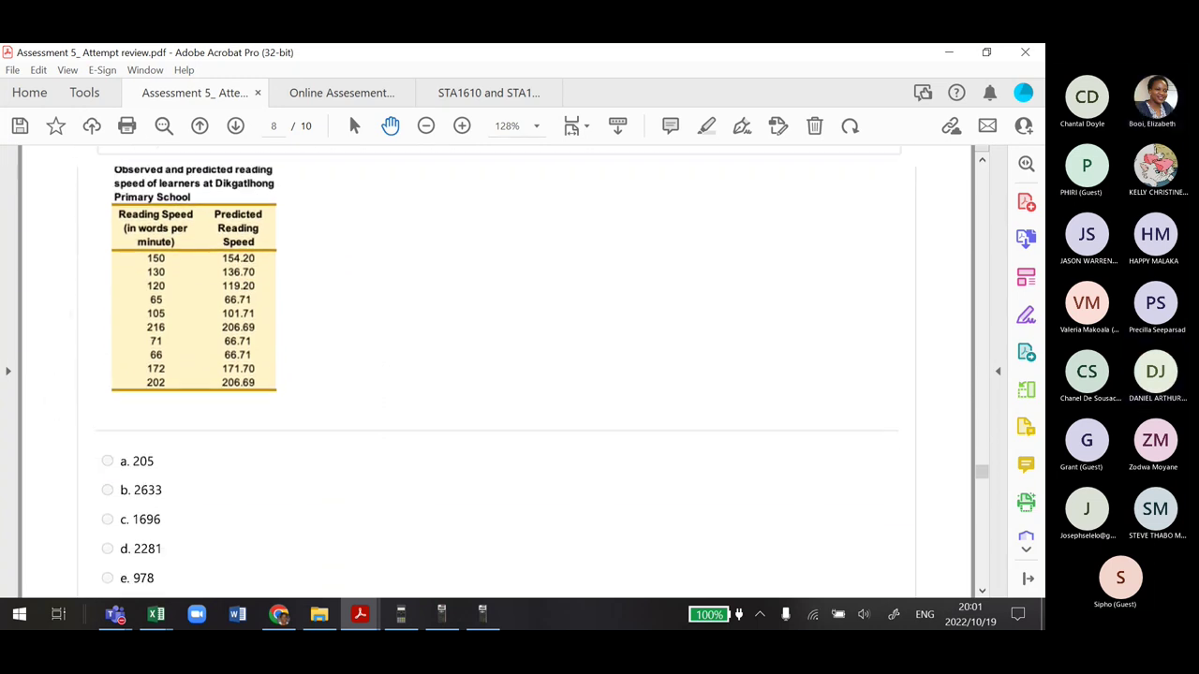
pyautogui.scroll(4, 524, 370)
pyautogui.scroll(-5, 524, 370)
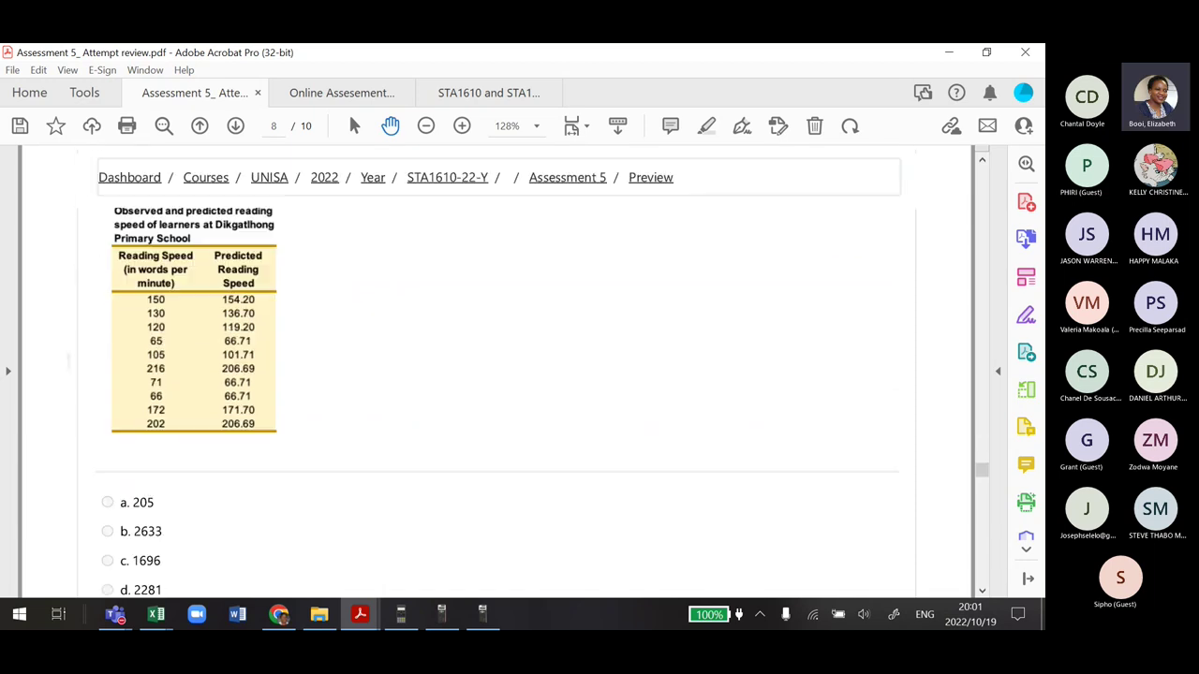
pyautogui.scroll(1, 524, 370)
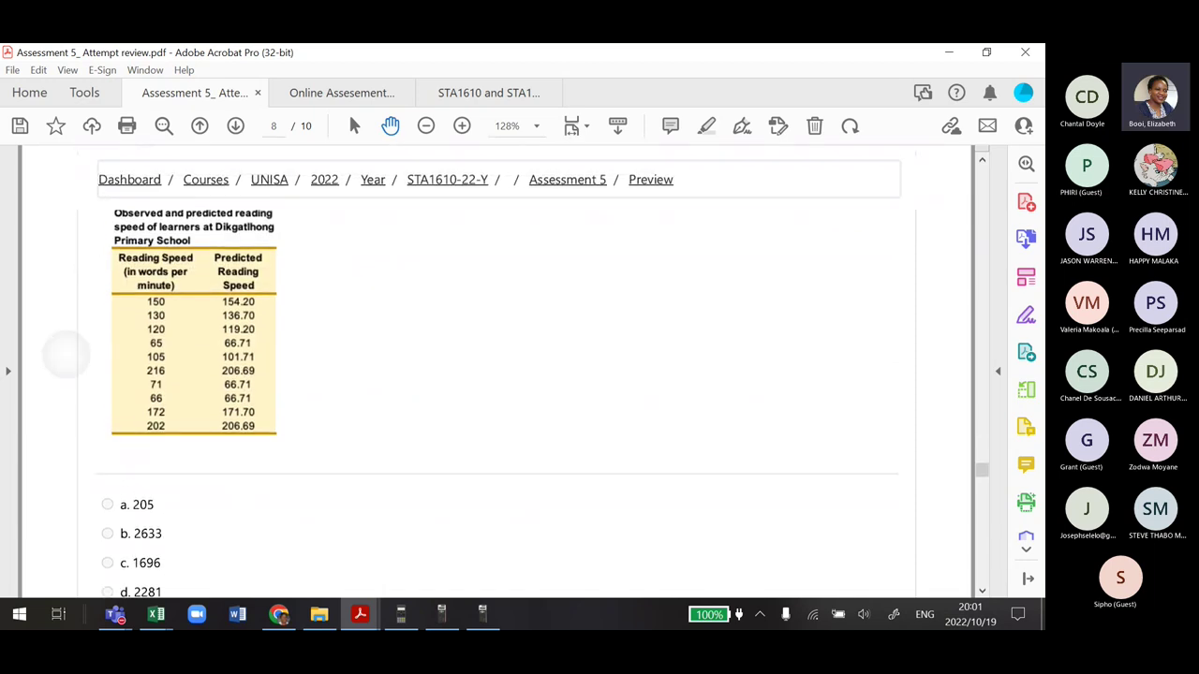
# In the Online Assessment 05 PDF, underline "the sum of squares due" in the Khiba Middle School question and write "SSE" beside its table
pyautogui.scroll(-2, 525, 370)
pyautogui.scroll(1, 524, 370)
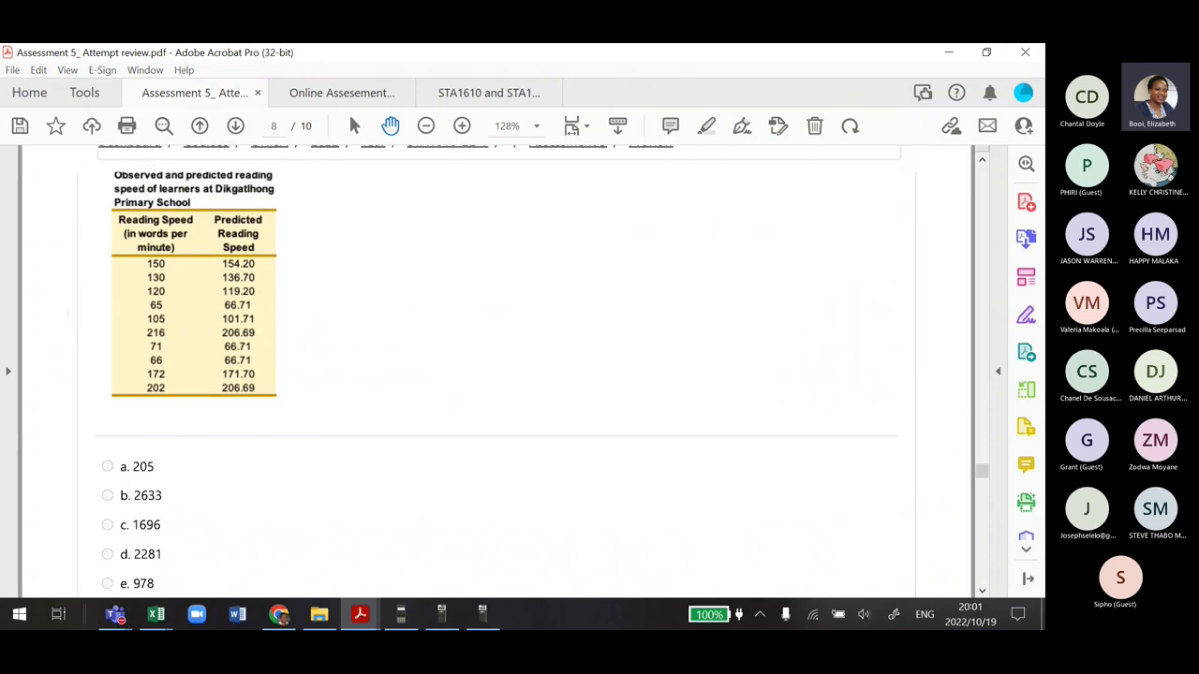
pyautogui.click(351, 101)
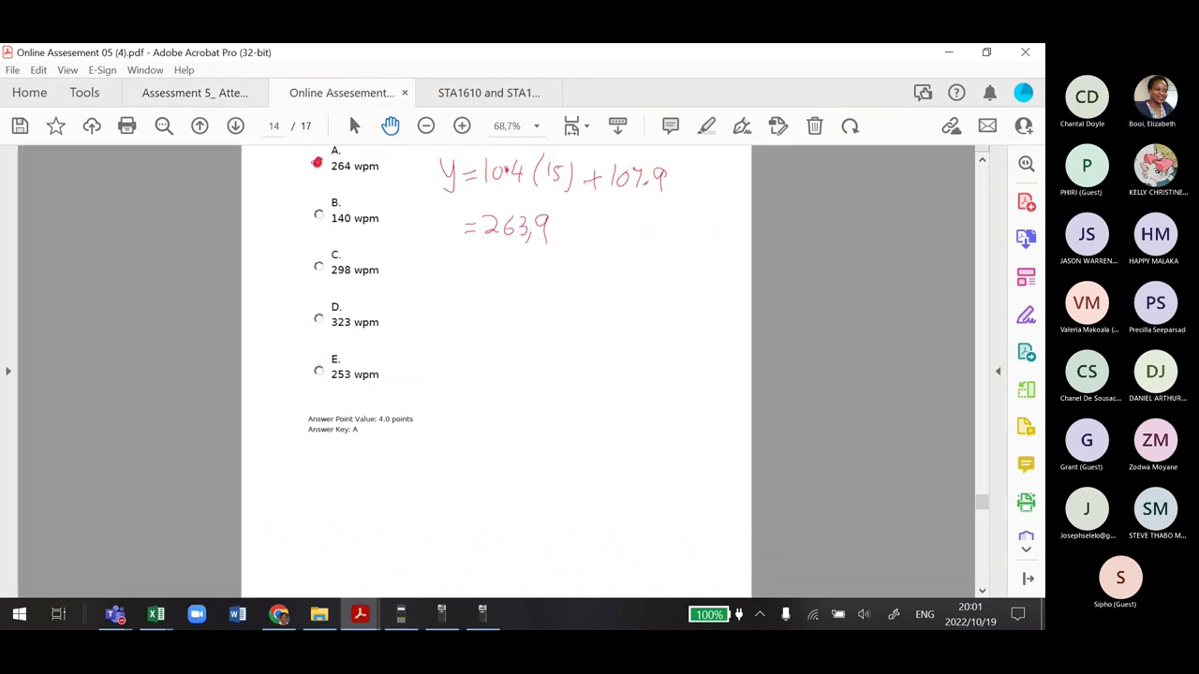
pyautogui.scroll(-10, 497, 370)
pyautogui.scroll(-15, 496, 370)
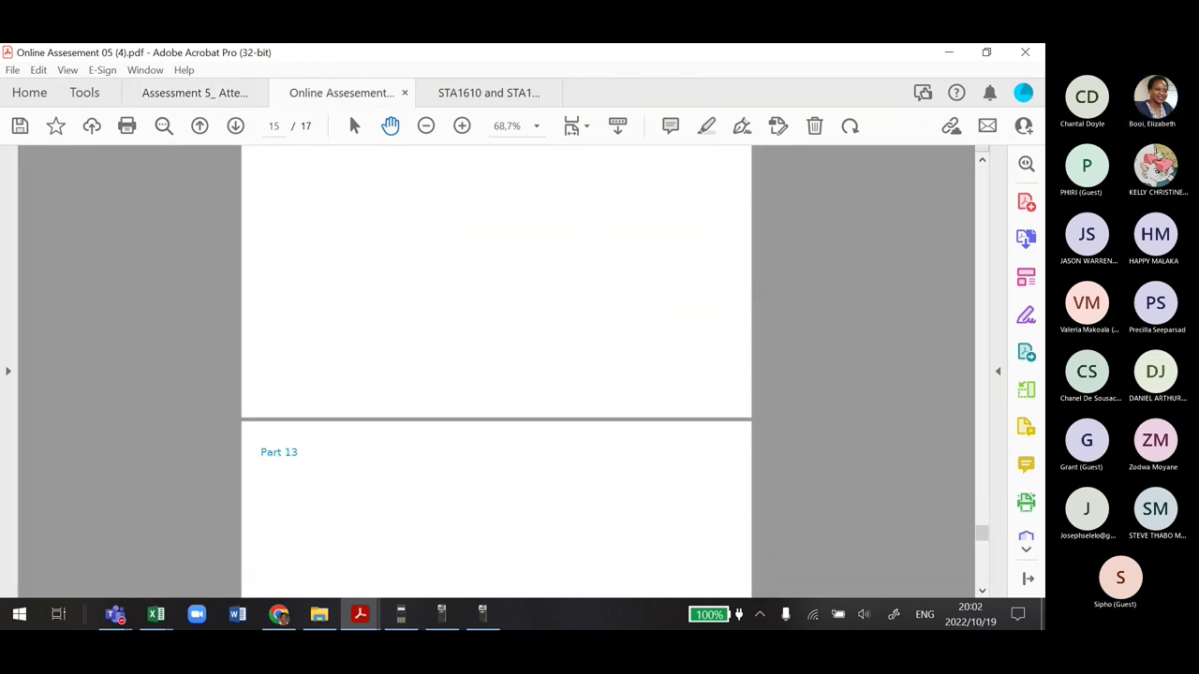
pyautogui.scroll(-2, 496, 370)
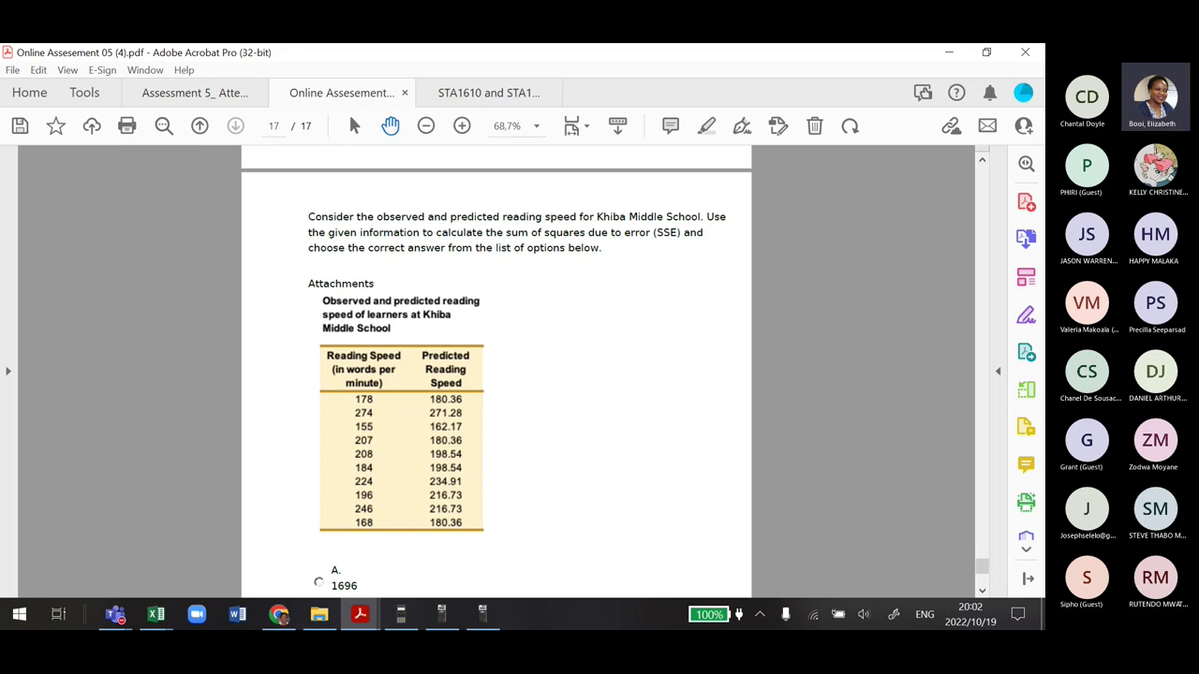
pyautogui.moveTo(494, 240); pyautogui.dragTo(613, 229)
pyautogui.moveTo(549, 357)
pyautogui.mouseDown()
pyautogui.moveTo(524, 379)
pyautogui.moveTo(603, 391)
pyautogui.moveTo(598, 375)
pyautogui.mouseUp()
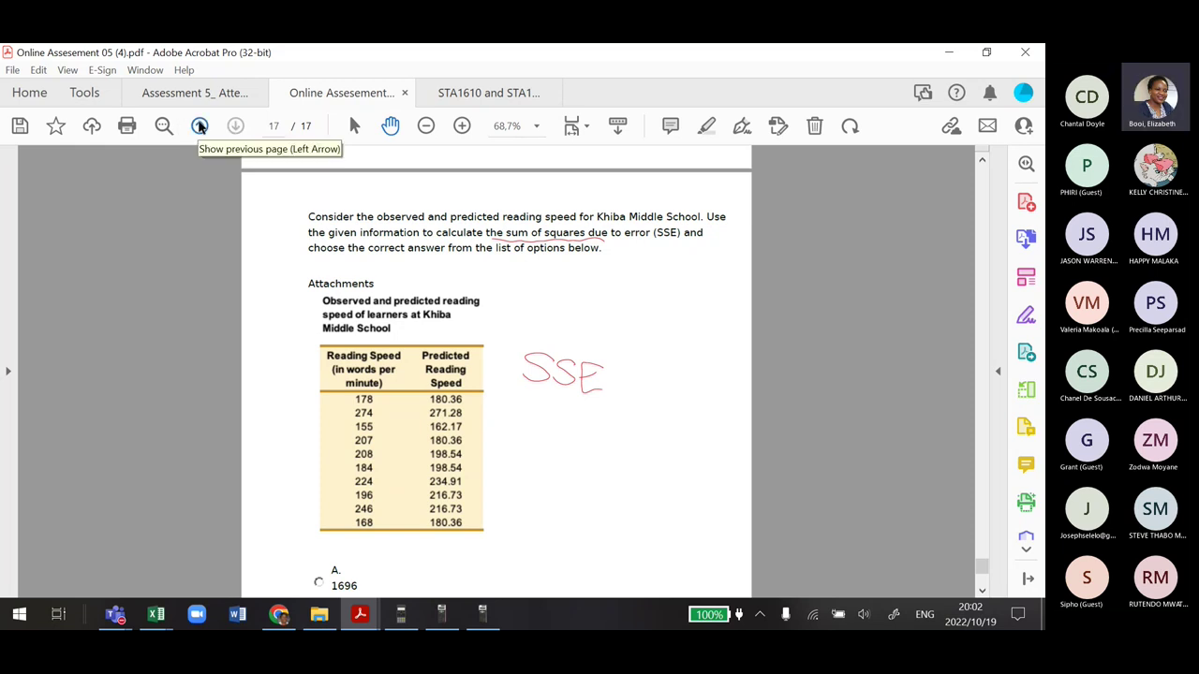
# Switch to the Regression Model Example Template workbook in Excel and examine the SSE formula heading and the given X and Y values in C31:D40
pyautogui.click(157, 613)
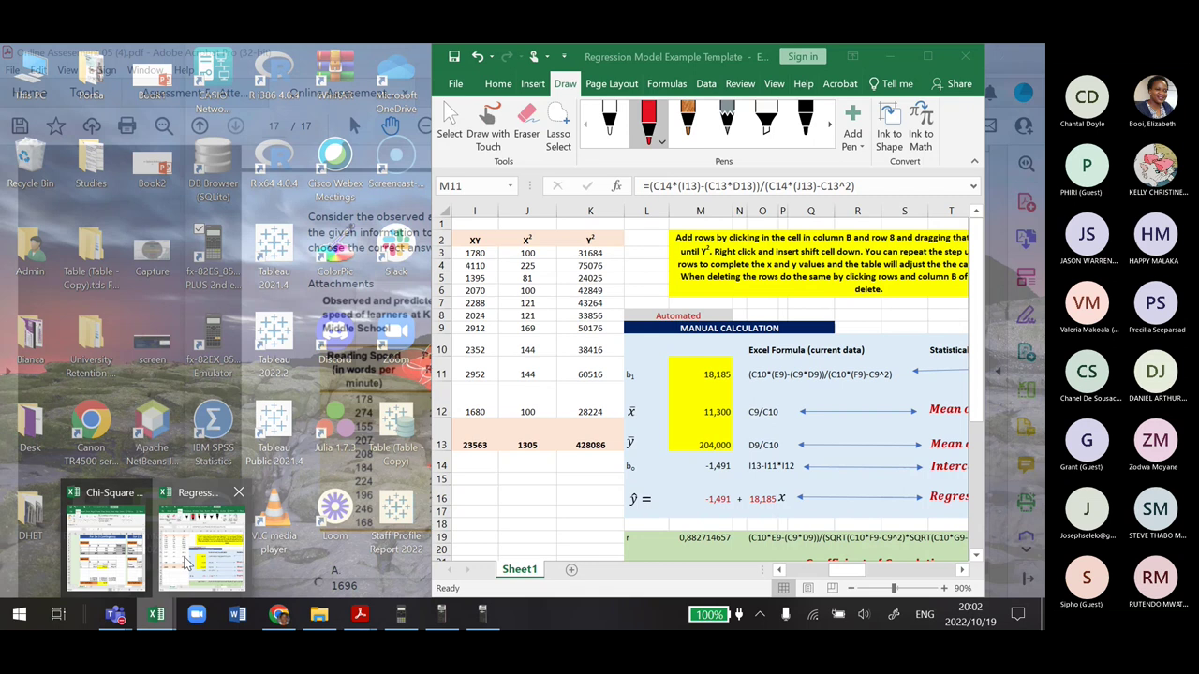
pyautogui.click(187, 562)
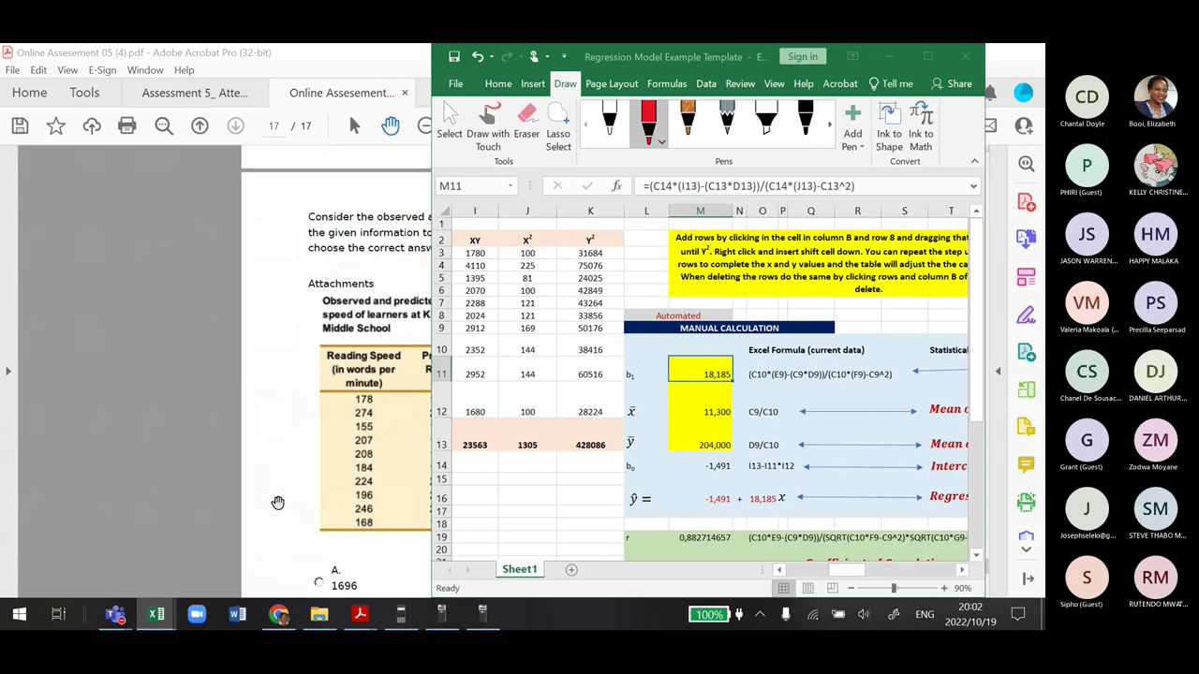
pyautogui.moveTo(971, 300); pyautogui.dragTo(972, 475)
pyautogui.moveTo(845, 570); pyautogui.dragTo(730, 573)
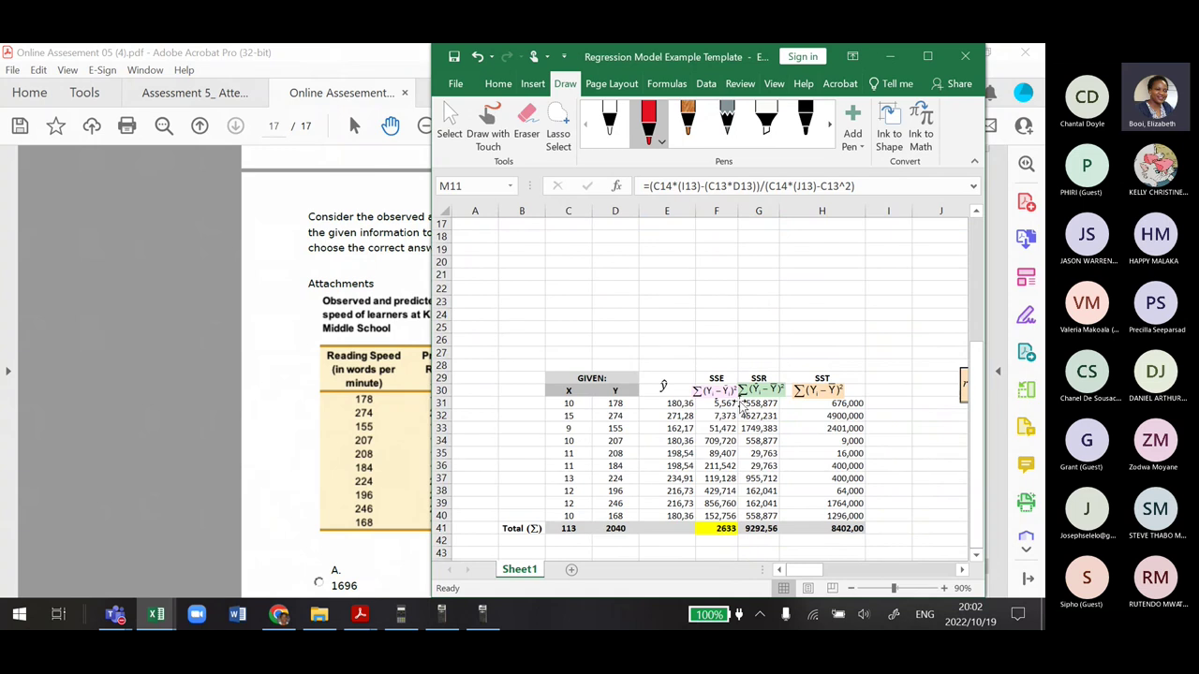
pyautogui.click(701, 389)
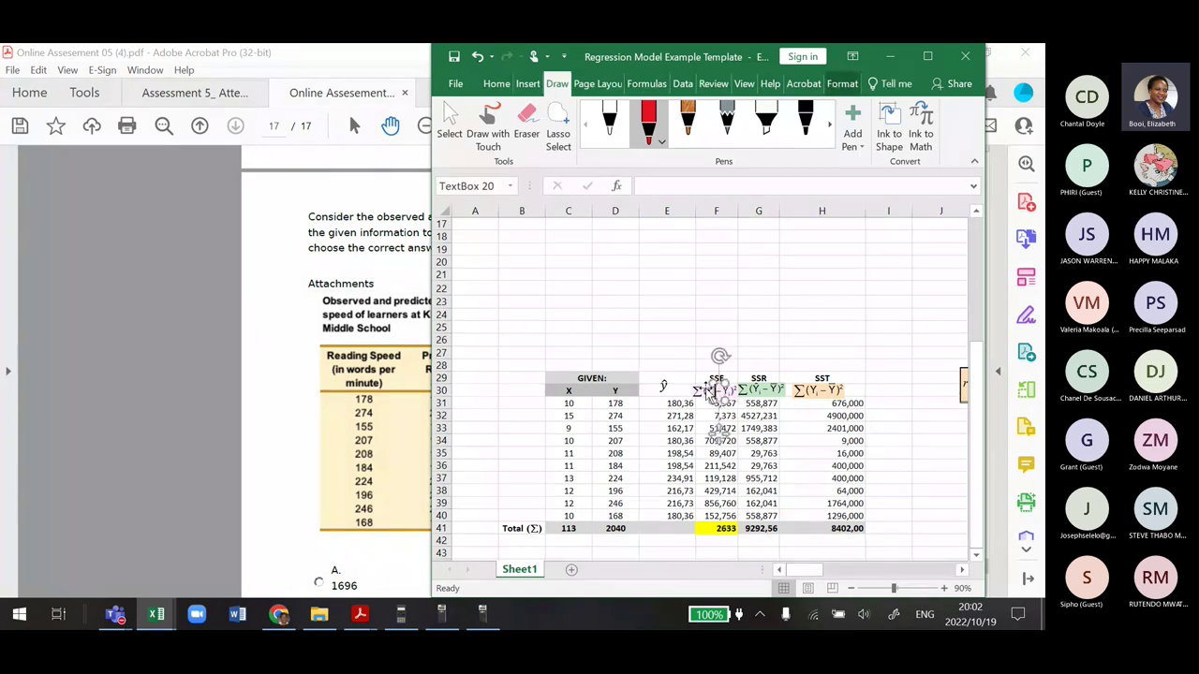
pyautogui.click(900, 442)
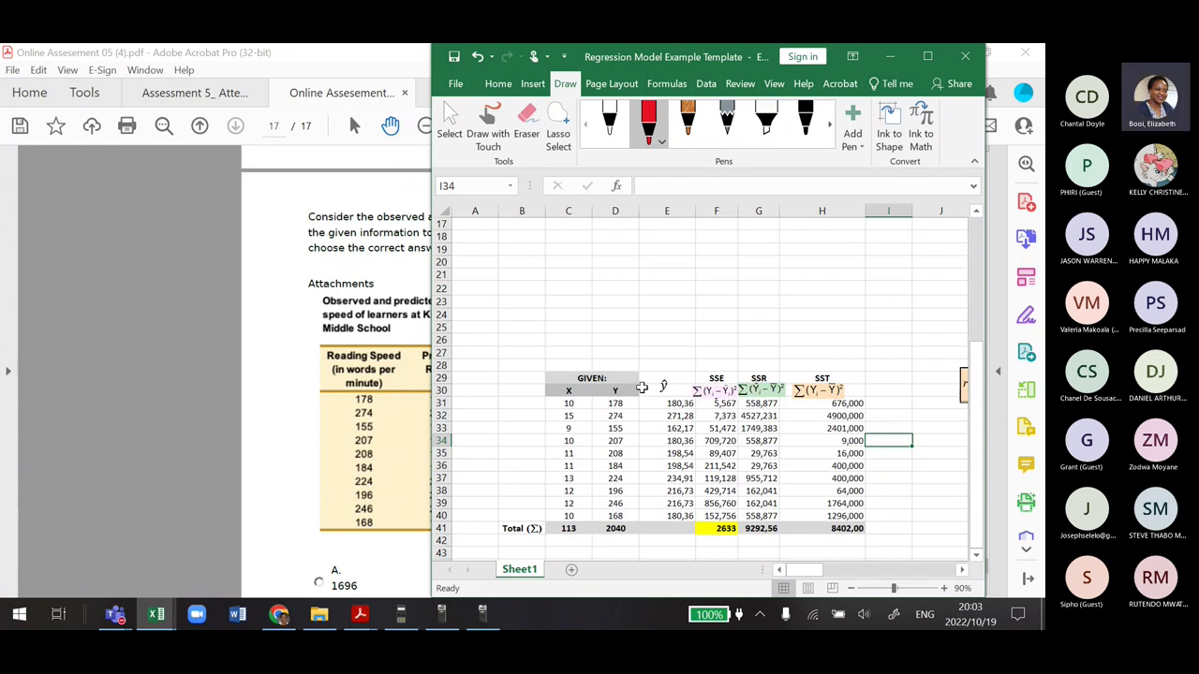
pyautogui.moveTo(569, 402); pyautogui.dragTo(600, 517)
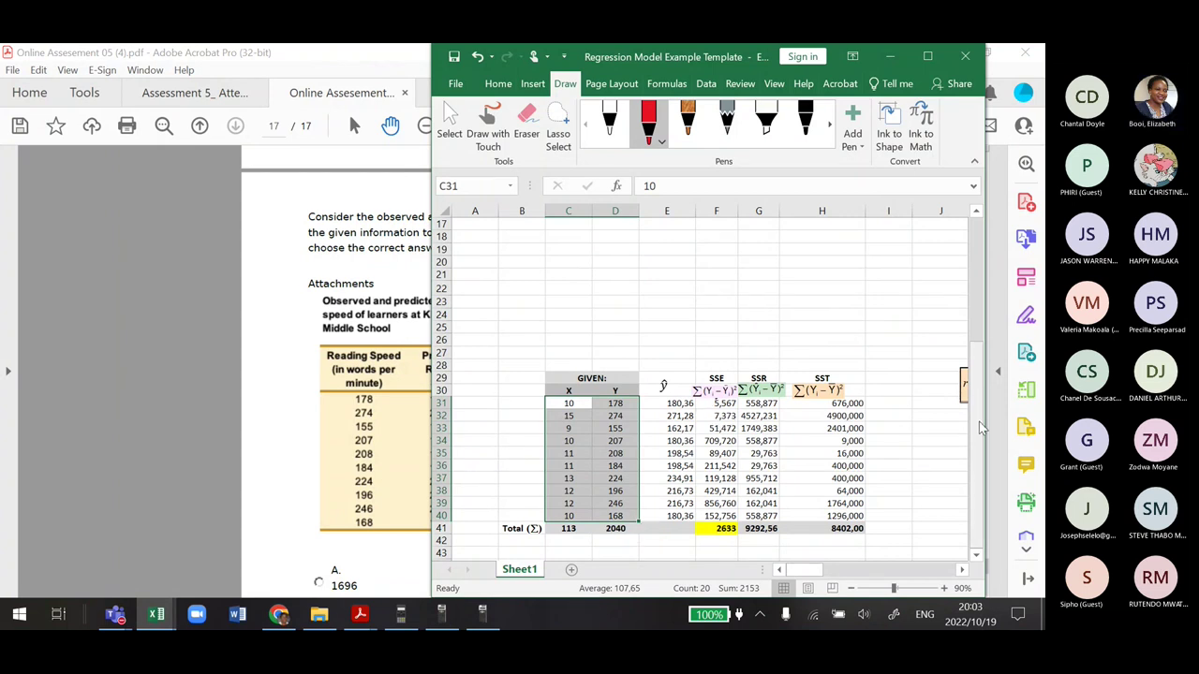
# Review the original X and Y data starting at C3 and inspect the mean of Y in the manual calculation block
pyautogui.moveTo(978, 487); pyautogui.dragTo(977, 280)
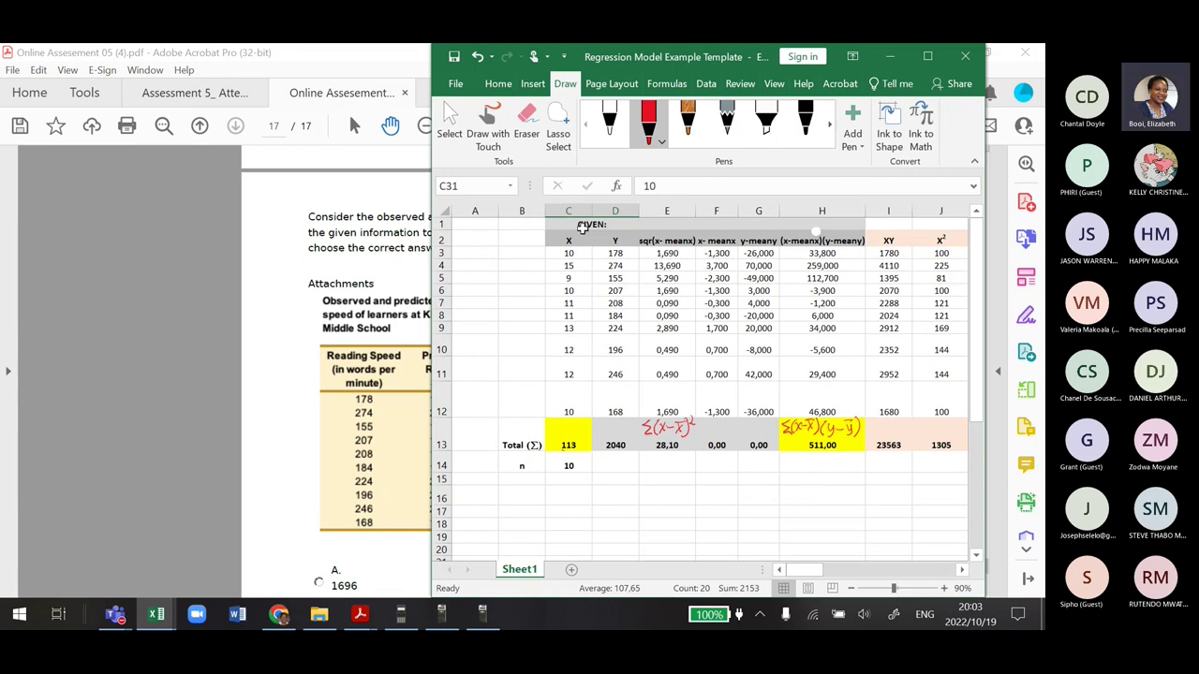
pyautogui.moveTo(562, 252); pyautogui.dragTo(613, 392)
pyautogui.hscroll(5, 805, 566)
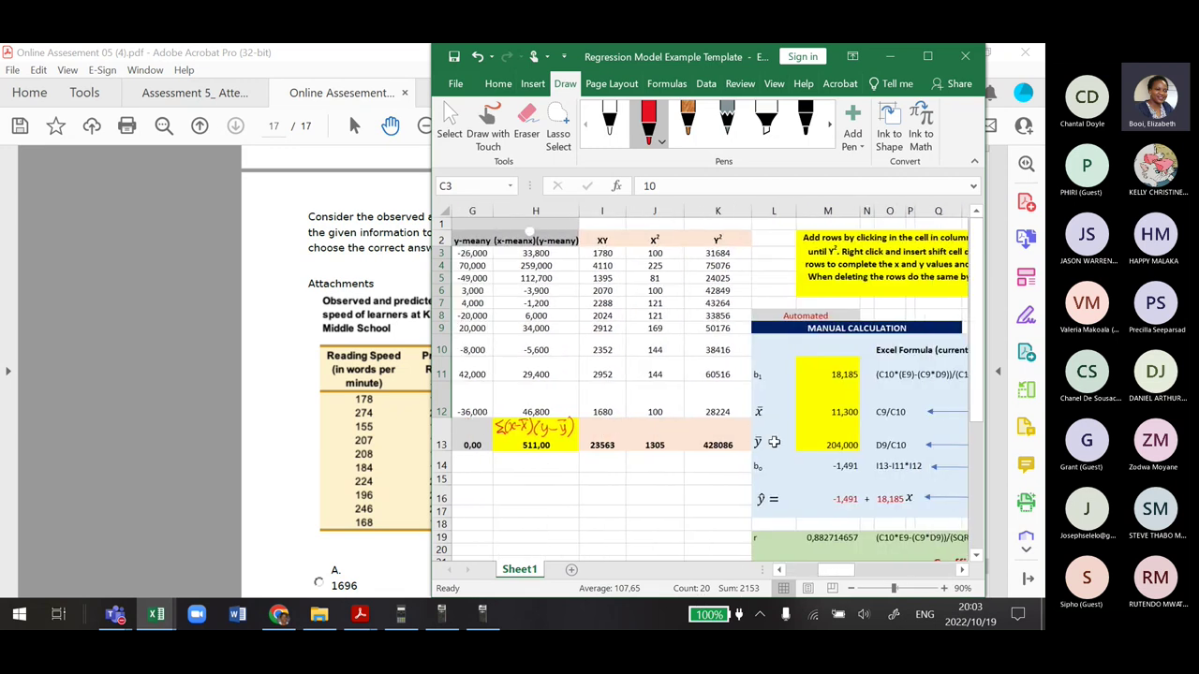
pyautogui.click(848, 446)
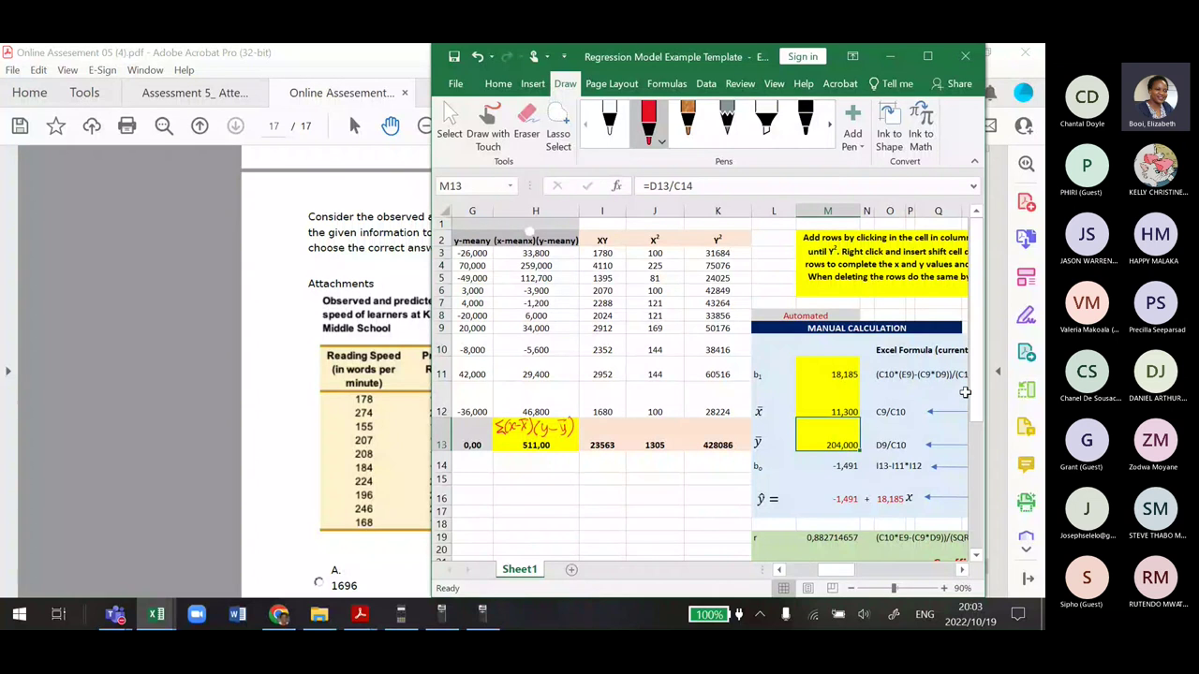
# Inspect the squared-error formulas in the SSE column of the sums-of-squares table, including cells F31 and F35
pyautogui.moveTo(975, 403); pyautogui.dragTo(967, 543)
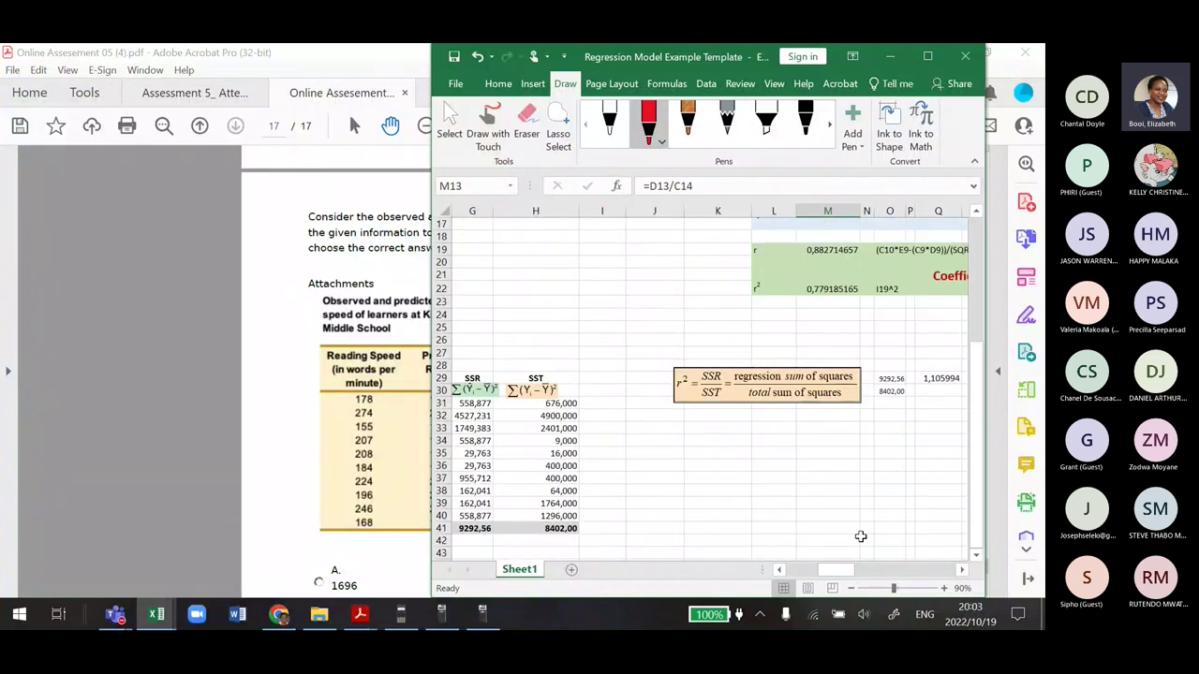
pyautogui.moveTo(822, 569); pyautogui.dragTo(783, 556)
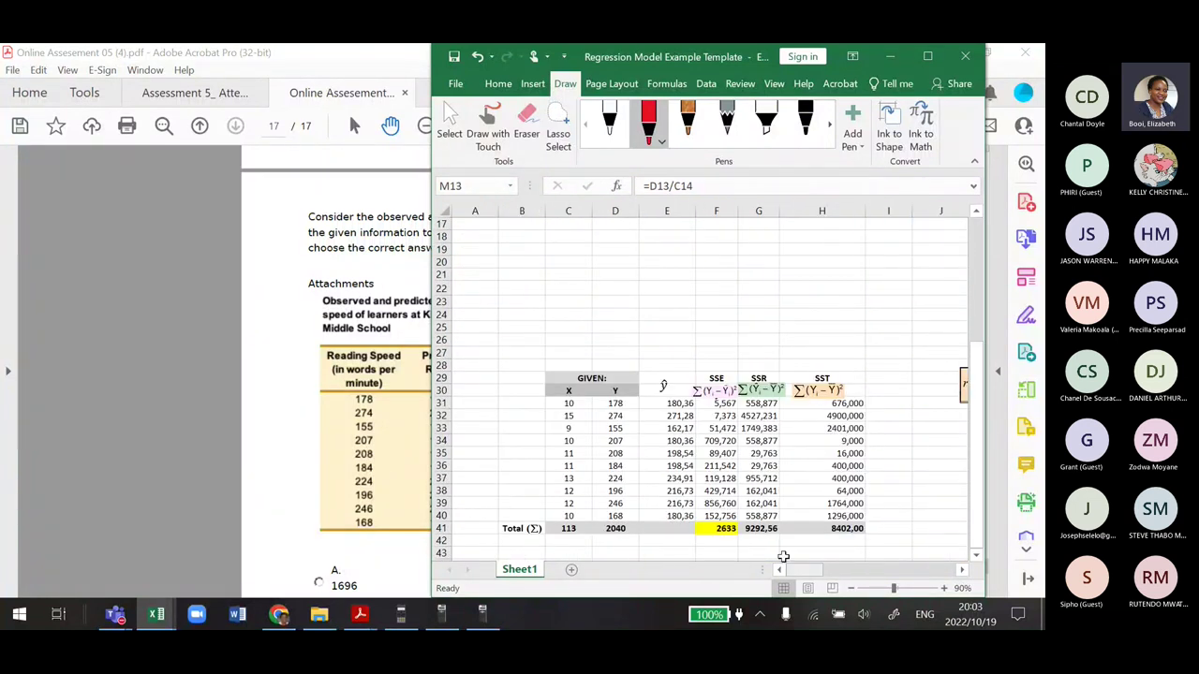
pyautogui.click(709, 406)
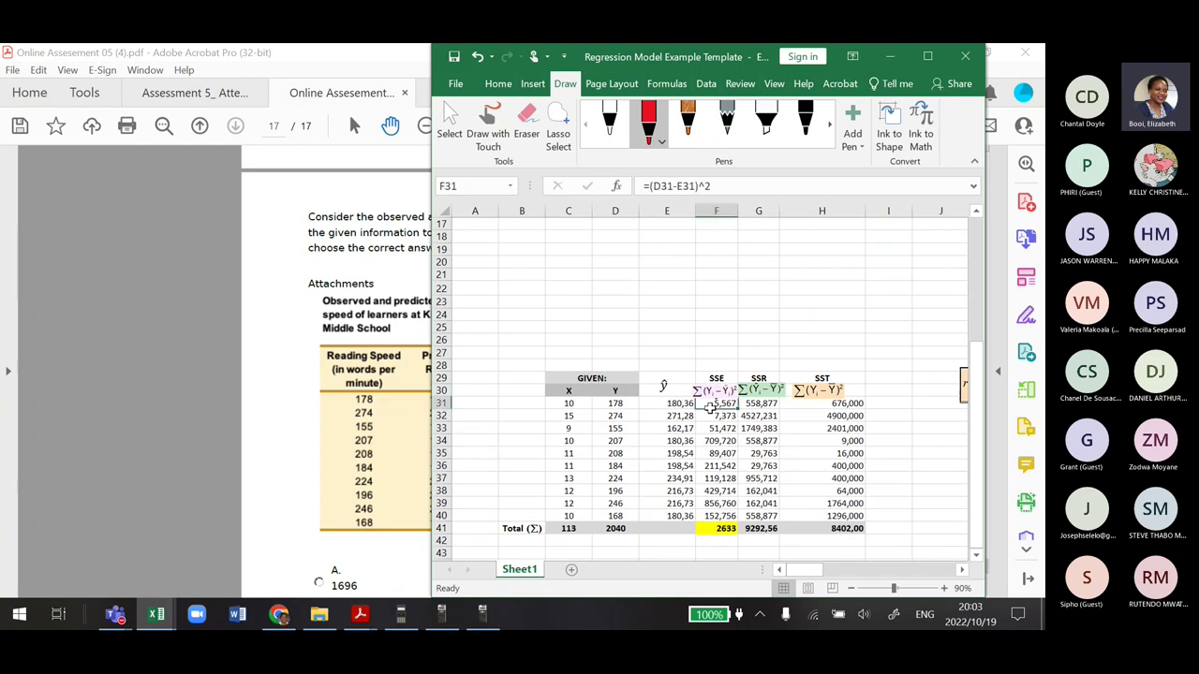
pyautogui.hotkey('ctrl', 'Down')
pyautogui.click(712, 452)
pyautogui.doubleClick(712, 452)
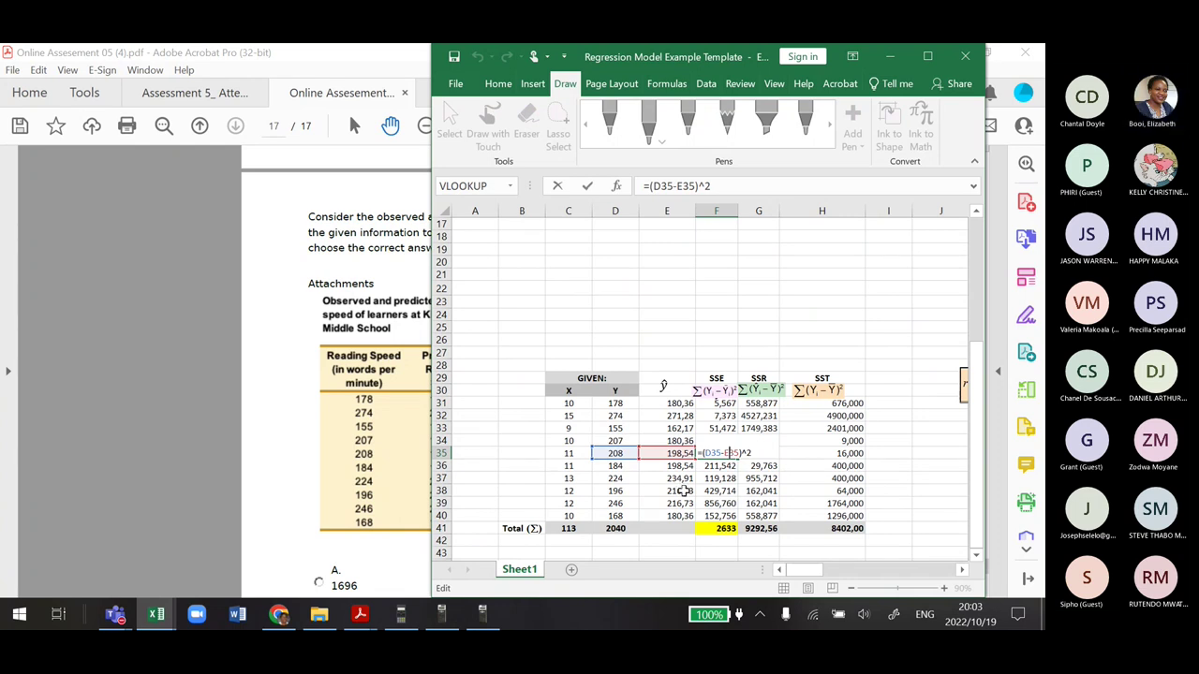
pyautogui.click(893, 471)
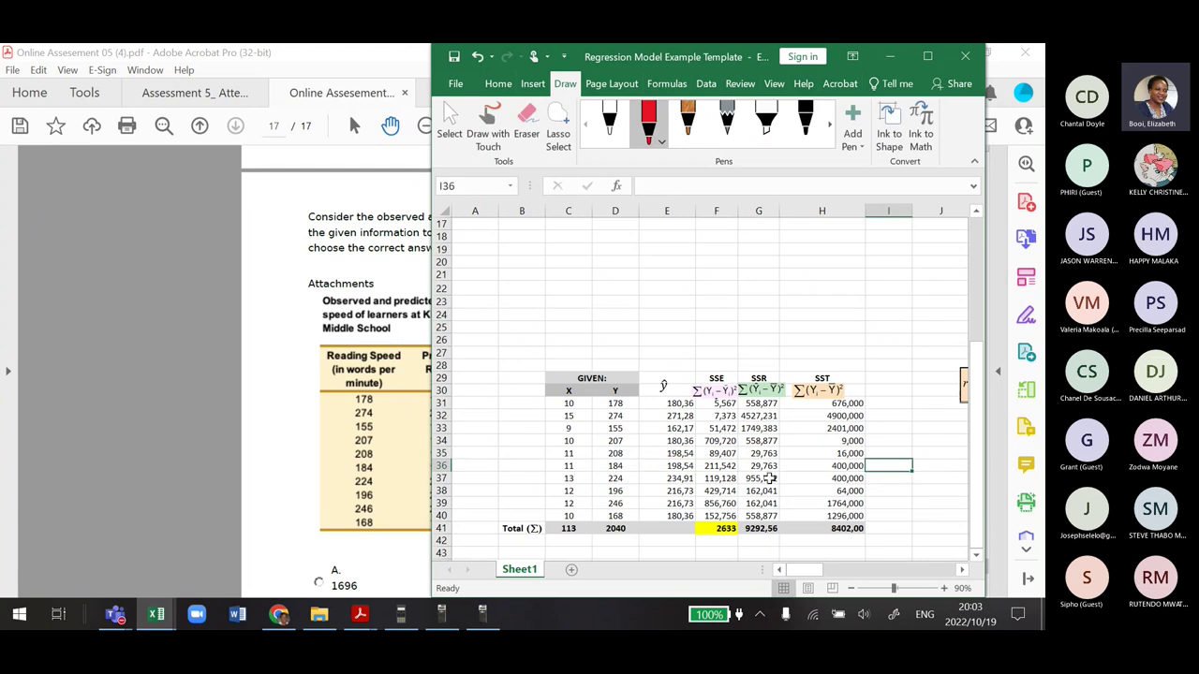
# Paste a copy of the SSE formula picture at E19, enlarge it across columns E to H, and delete the copy
pyautogui.click(716, 392)
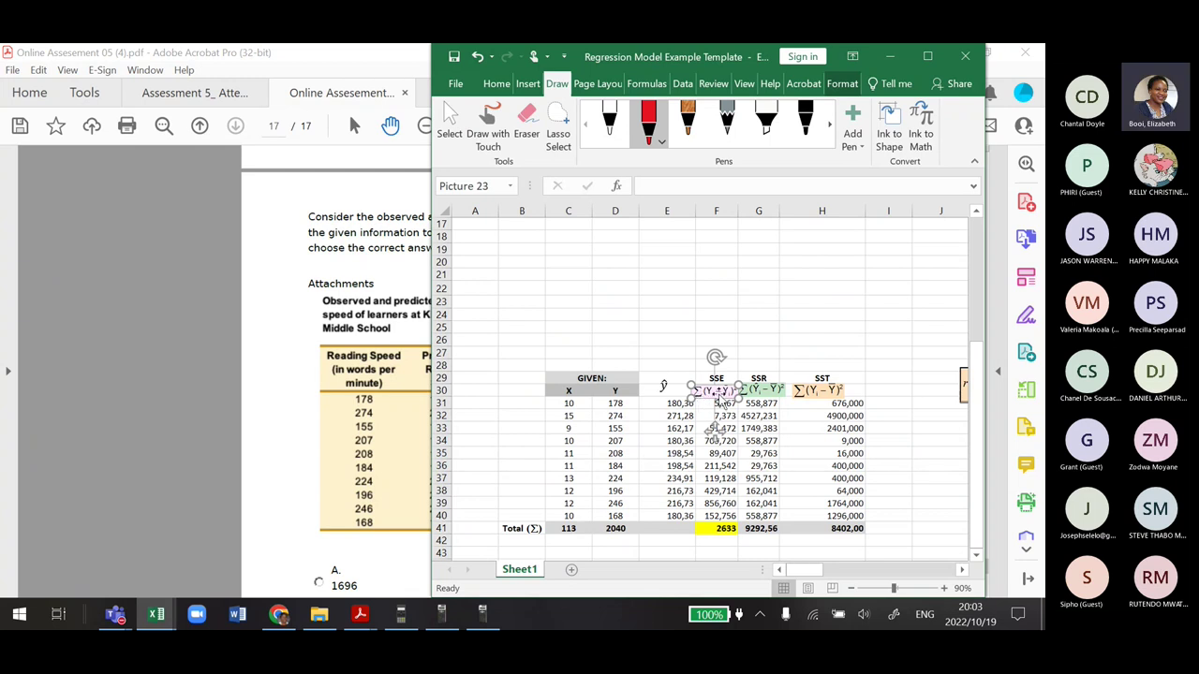
pyautogui.rightClick(721, 400)
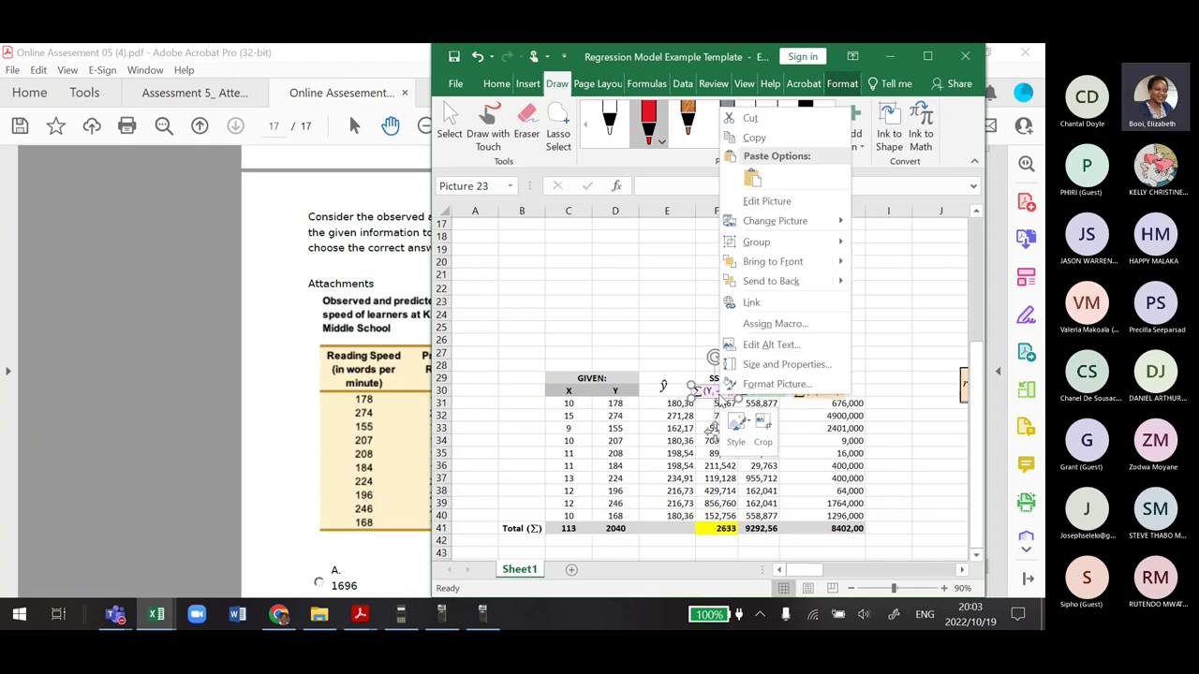
pyautogui.click(754, 137)
pyautogui.click(677, 249)
pyautogui.rightClick(679, 249)
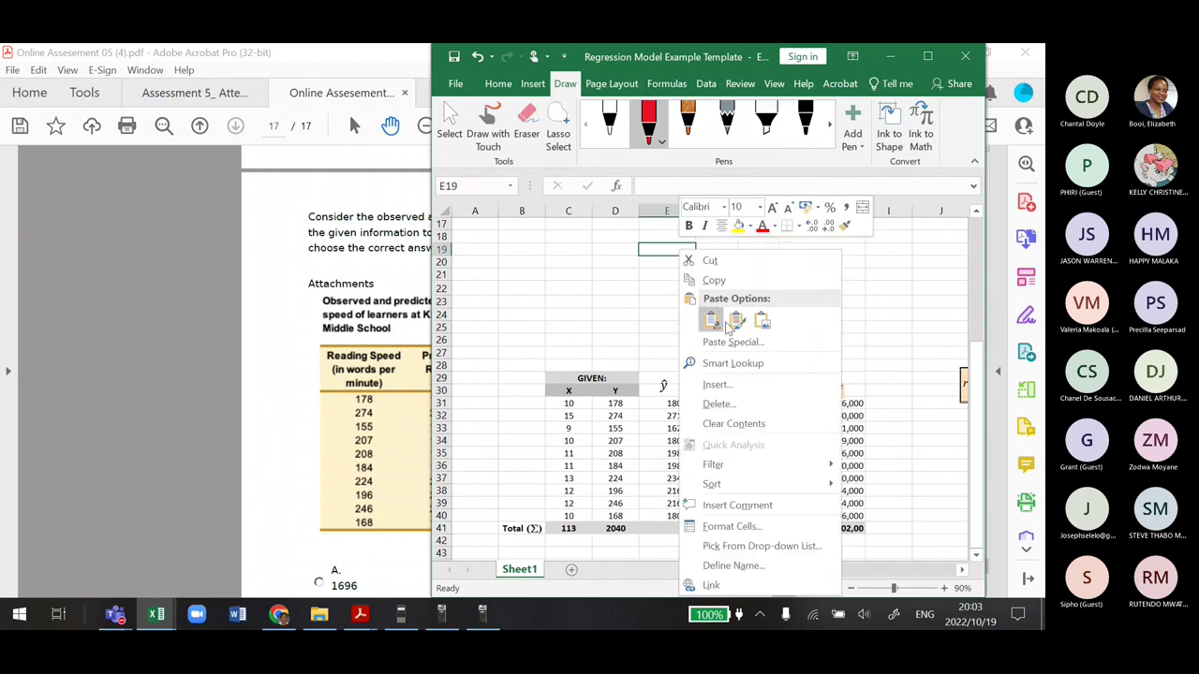
pyautogui.click(726, 323)
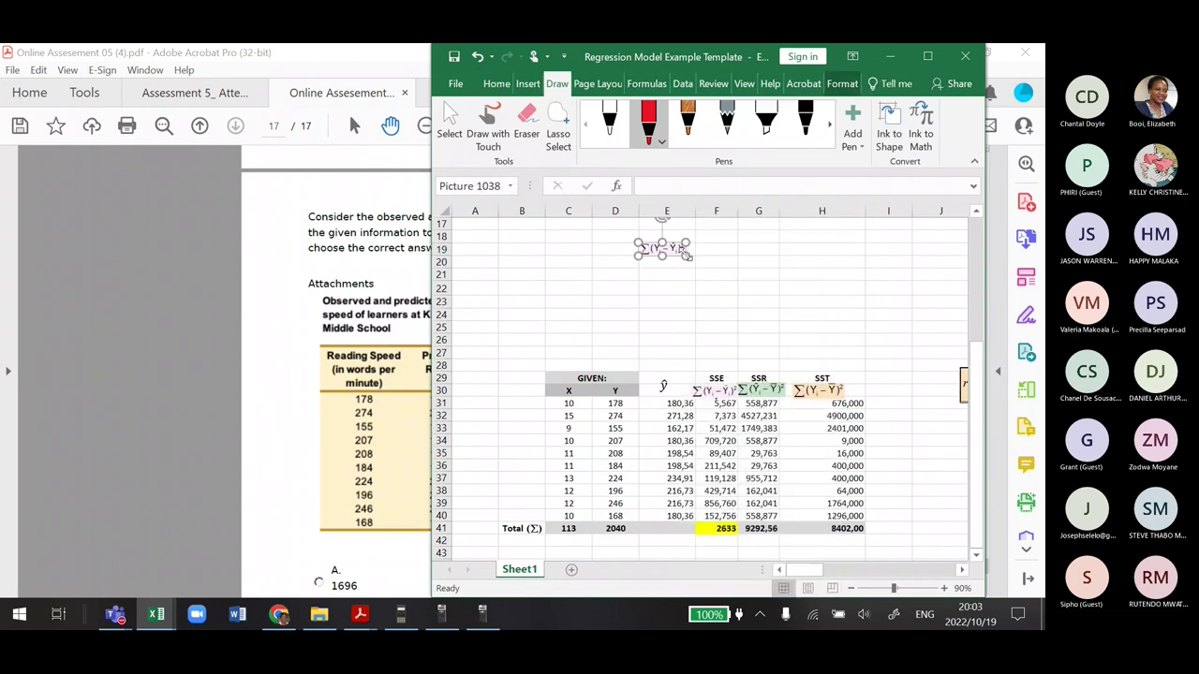
pyautogui.moveTo(688, 256); pyautogui.dragTo(846, 300)
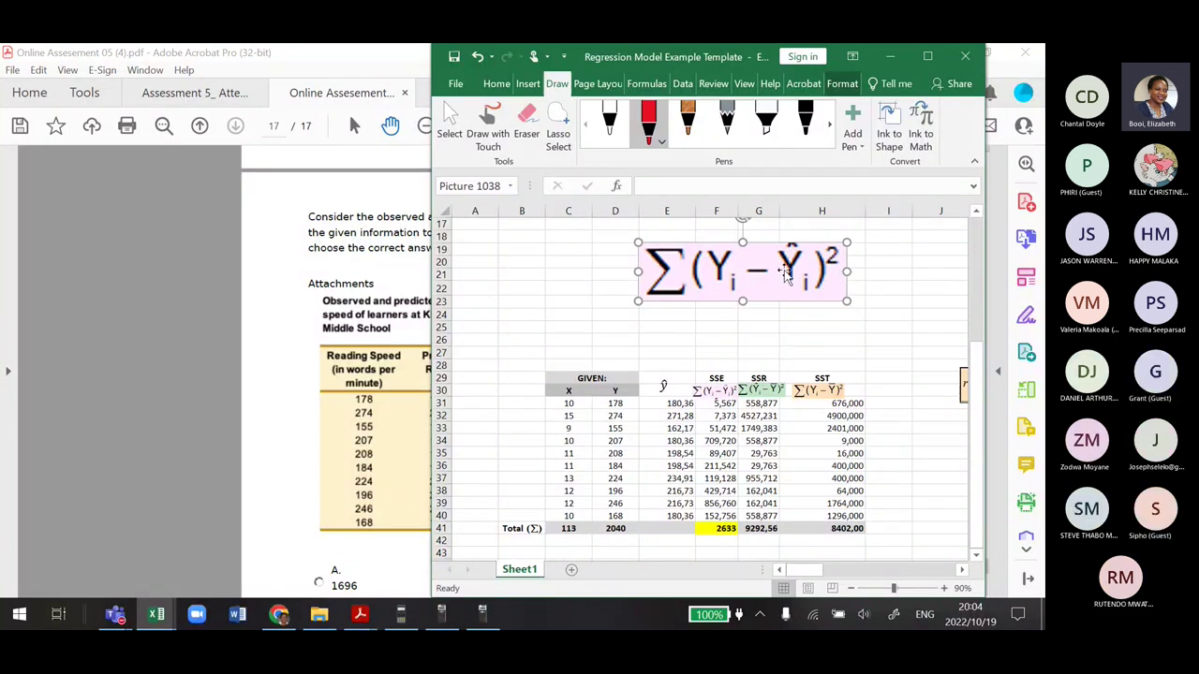
pyautogui.press('Delete')
pyautogui.click(847, 315)
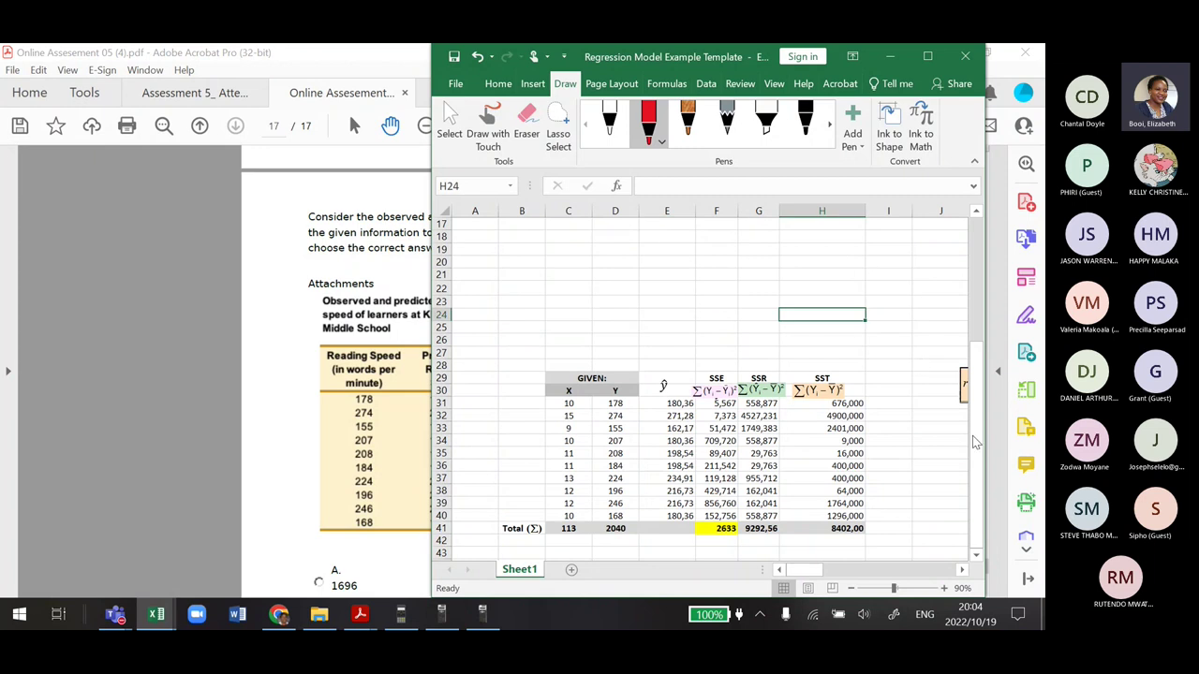
# Examine the regression equation in row 16 of the manual calculation block, including its intercept in M16 and its slope term
pyautogui.scroll(5, 977, 473)
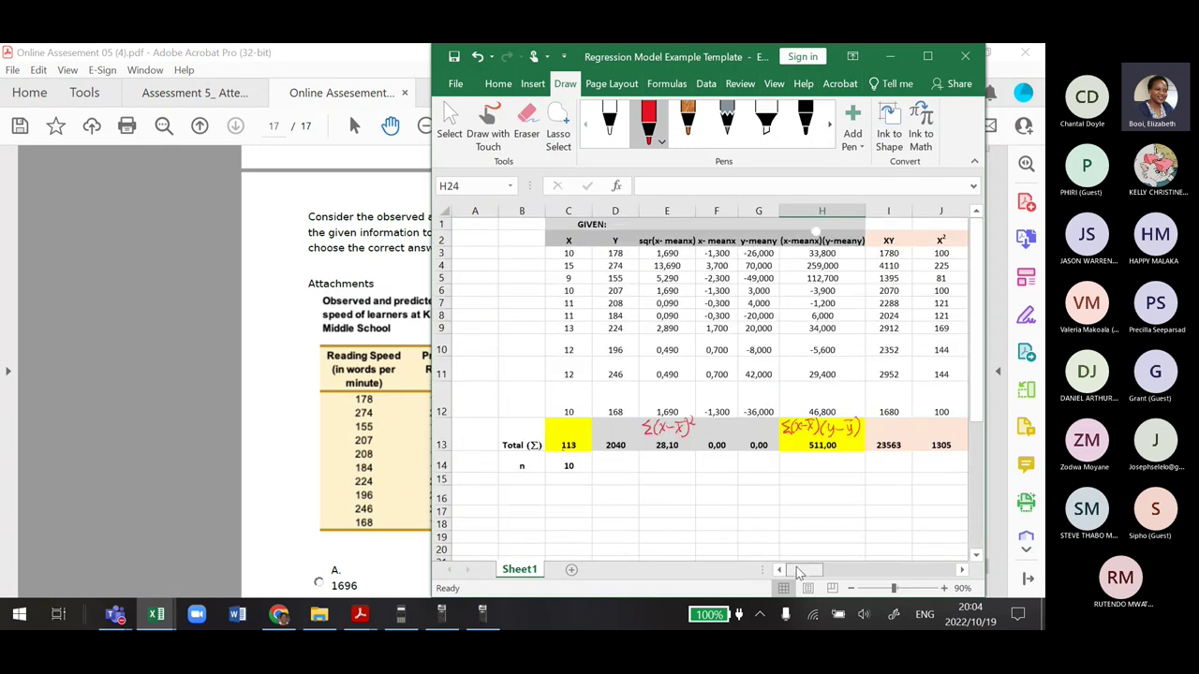
pyautogui.moveTo(803, 568); pyautogui.dragTo(845, 569)
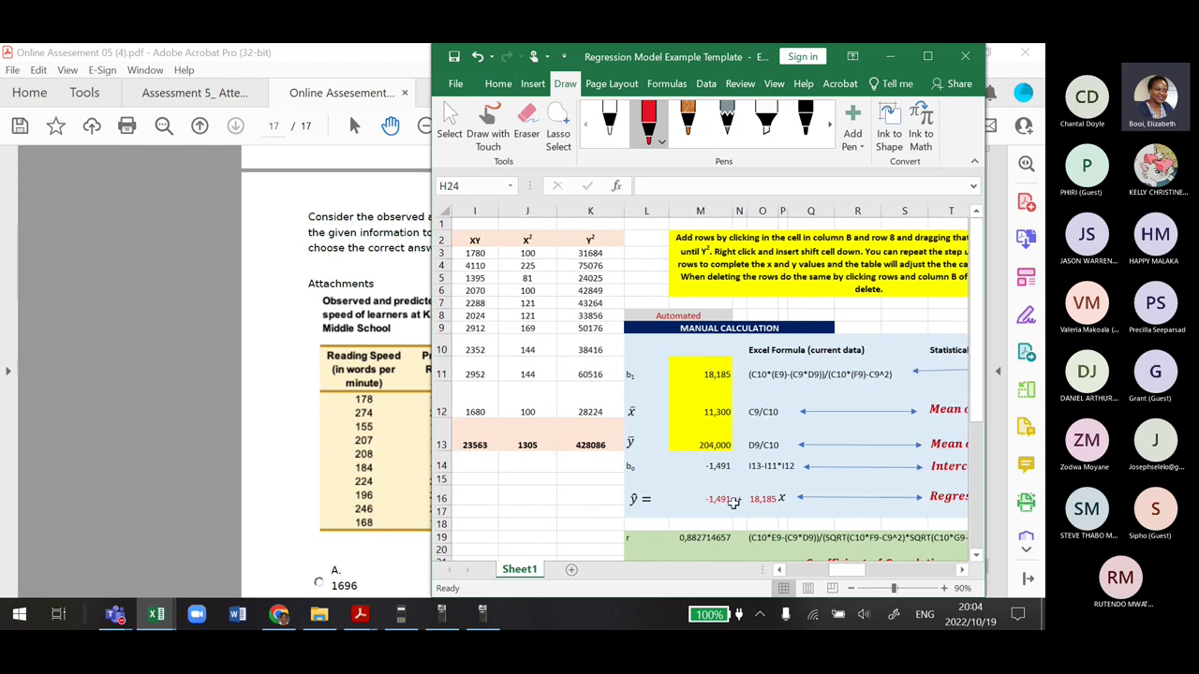
pyautogui.click(637, 498)
pyautogui.click(717, 498)
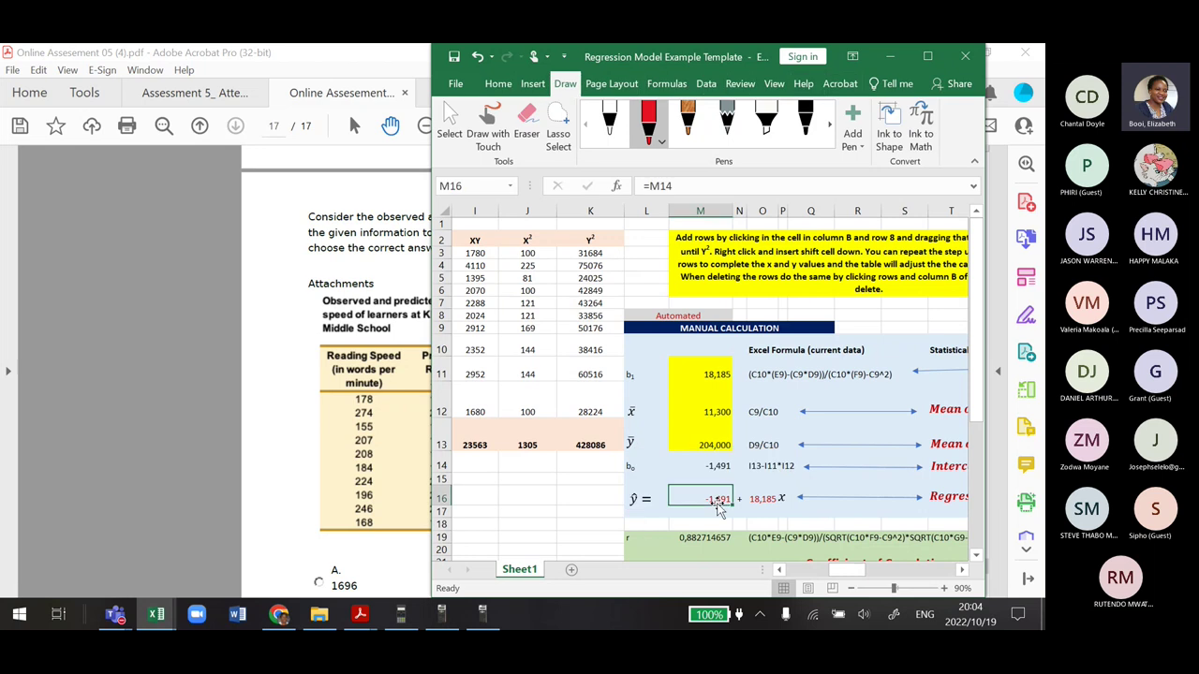
pyautogui.click(755, 509)
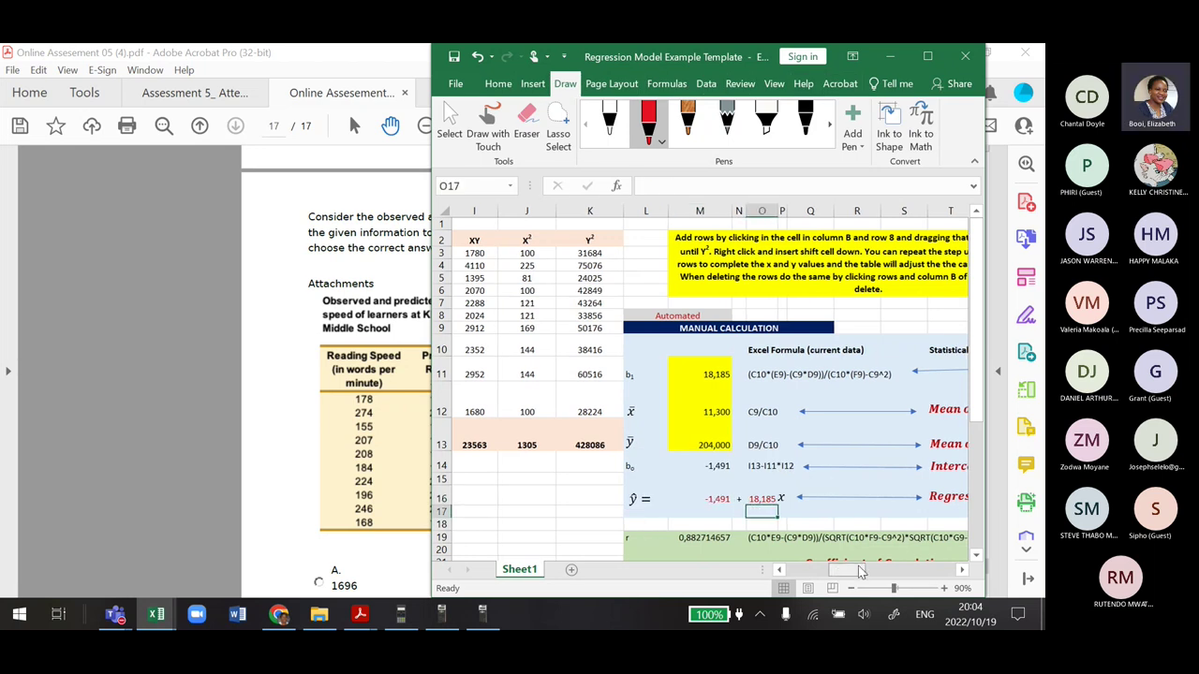
# Open the predicted-value formula in E33 and trace its references to the regression intercept in M16 and slope in O16
pyautogui.moveTo(843, 569); pyautogui.dragTo(776, 576)
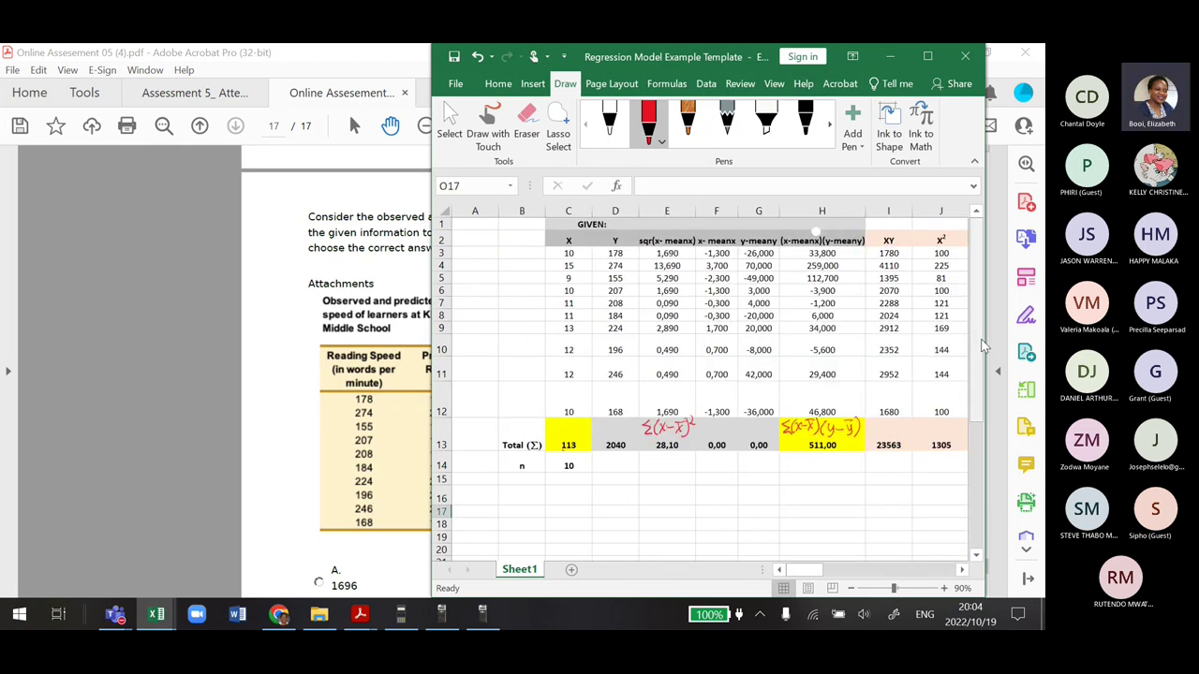
pyautogui.scroll(-5, 982, 346)
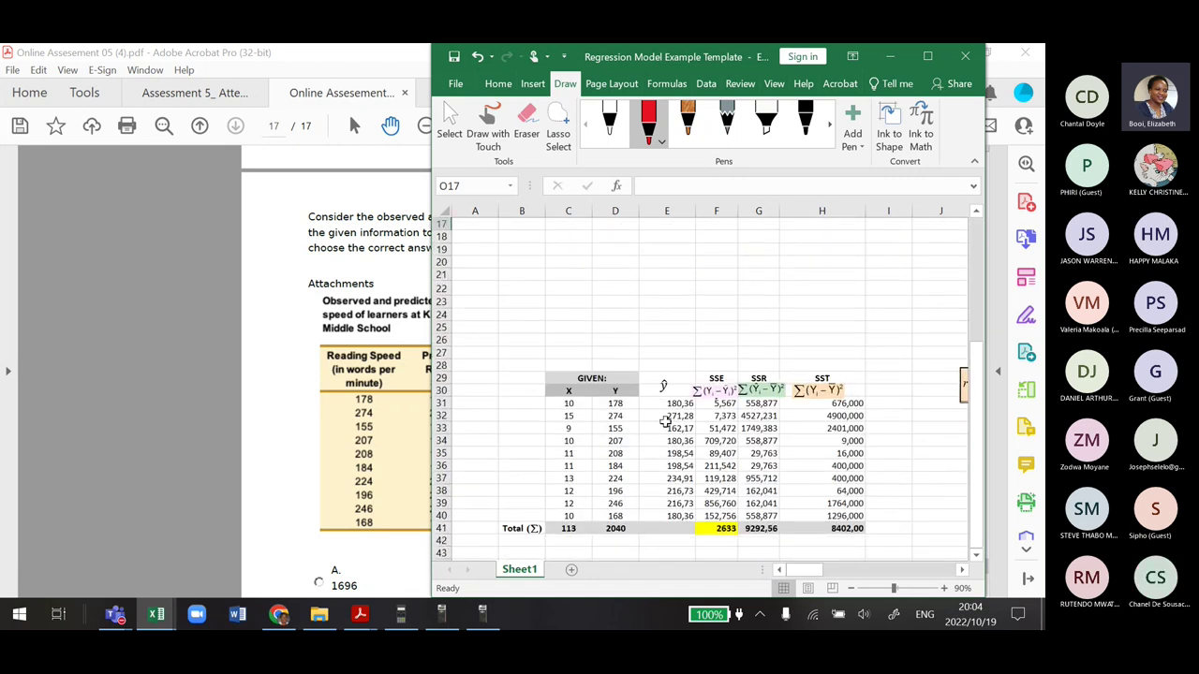
pyautogui.click(666, 426)
pyautogui.doubleClick(666, 424)
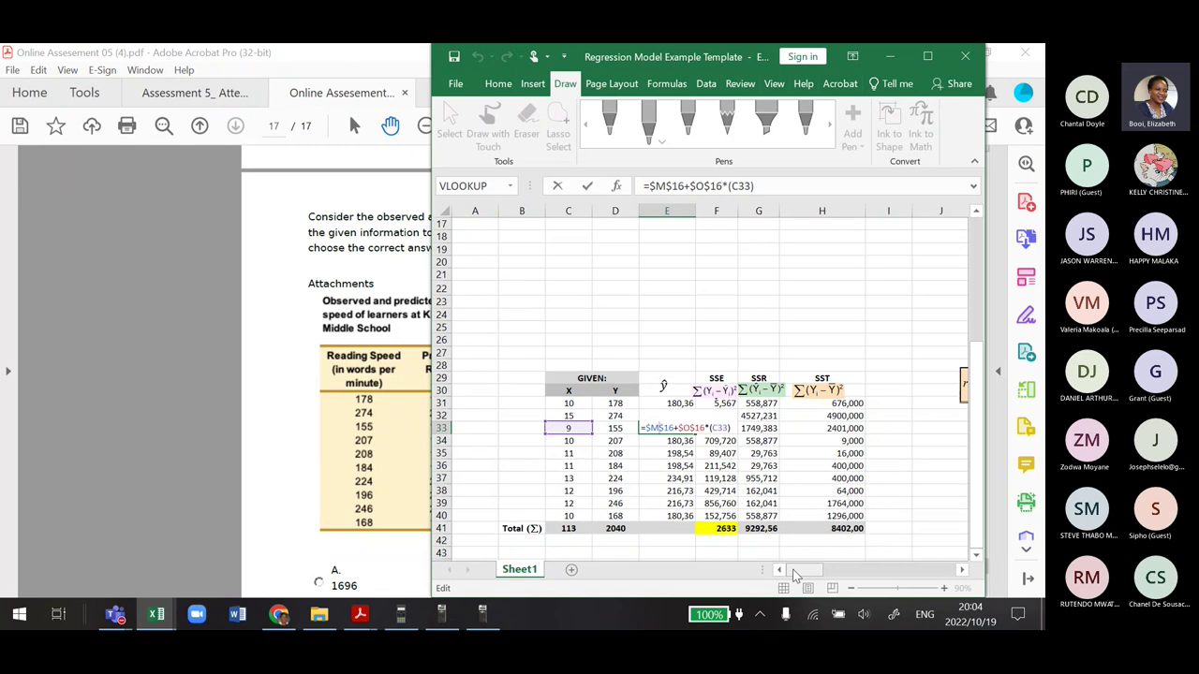
pyautogui.moveTo(794, 572); pyautogui.dragTo(803, 569)
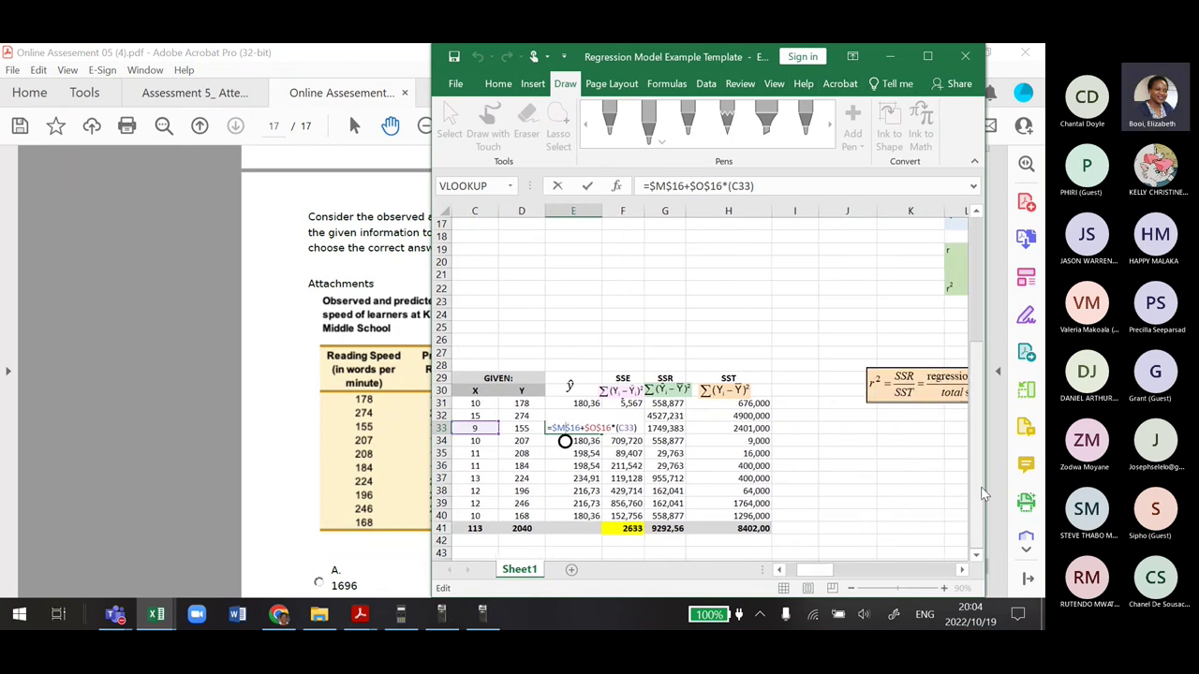
pyautogui.scroll(4, 856, 550)
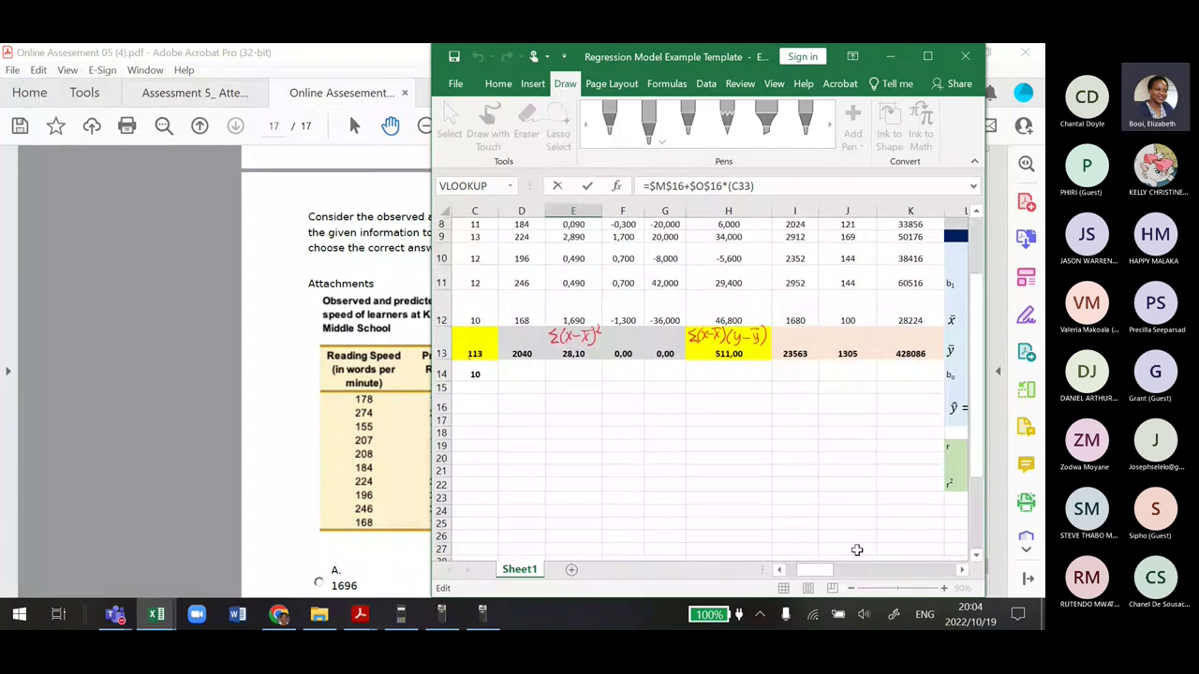
pyautogui.moveTo(823, 567); pyautogui.dragTo(851, 571)
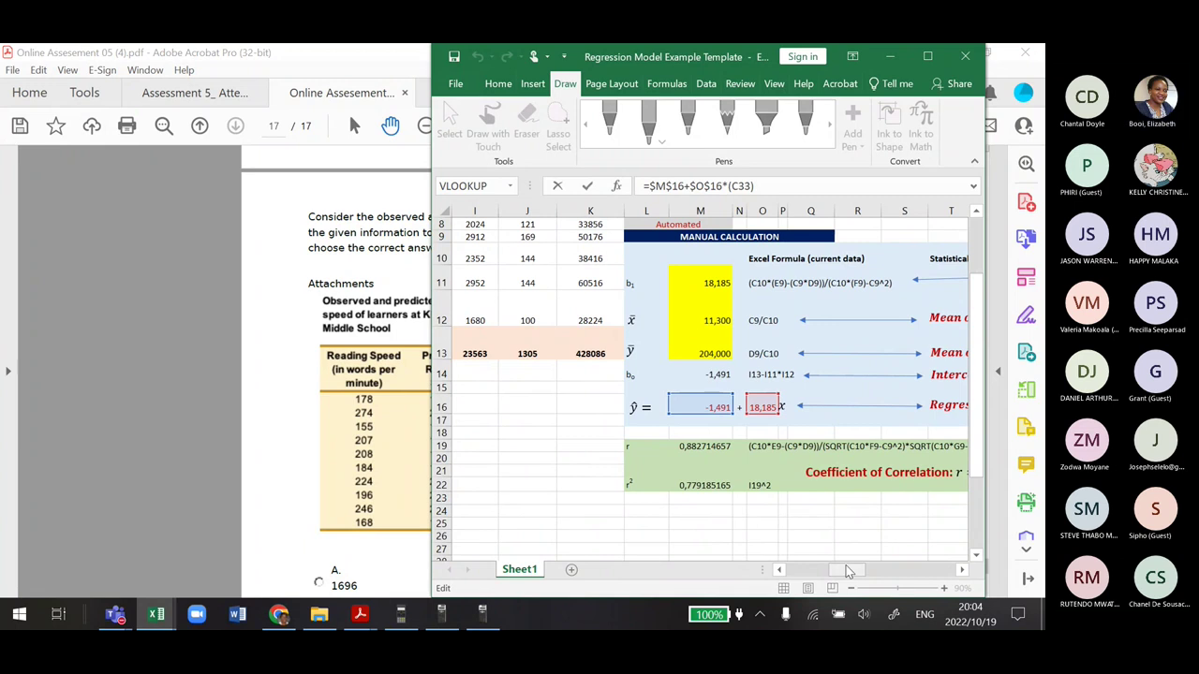
# Clear the X and Y data in C3:D12 and move the workbook window aside to uncover the PDF's predicted reading speeds
pyautogui.moveTo(848, 570); pyautogui.dragTo(819, 570)
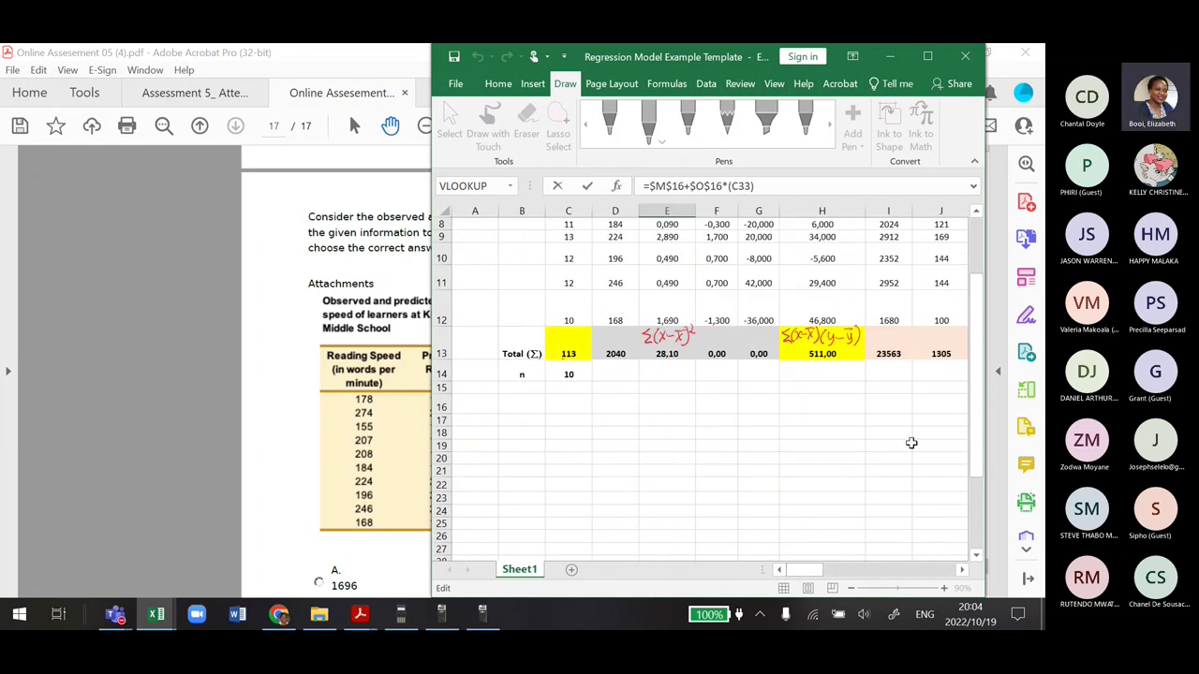
pyautogui.scroll(3, 978, 394)
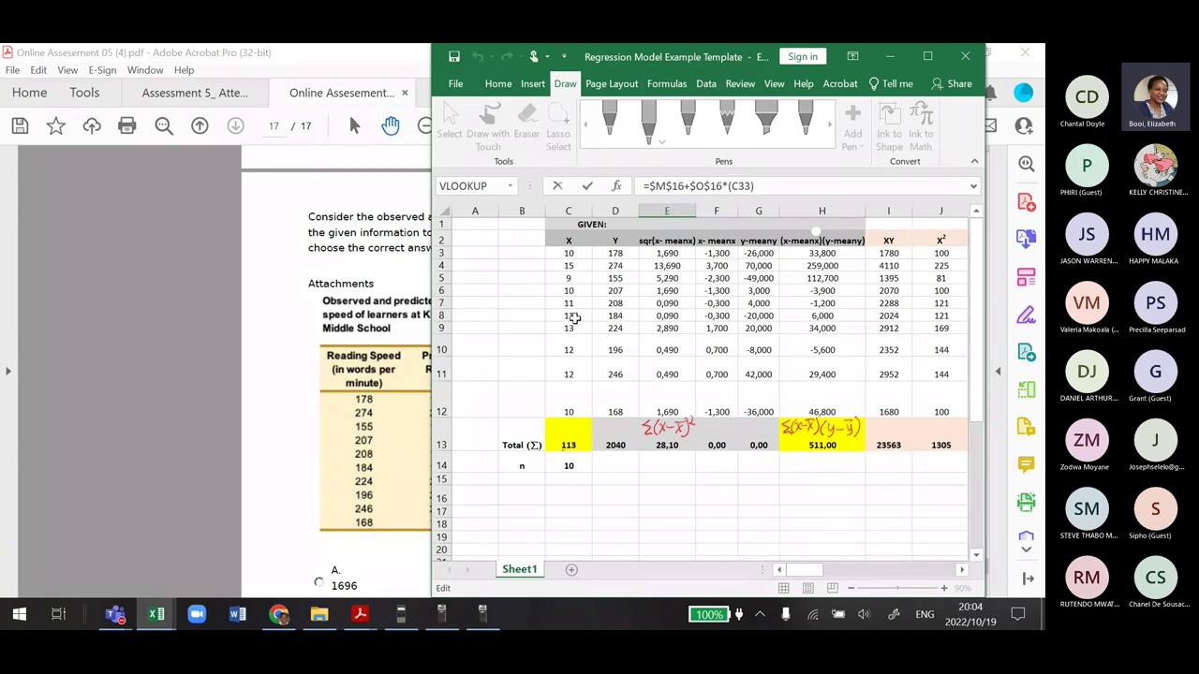
pyautogui.moveTo(562, 255); pyautogui.dragTo(549, 411)
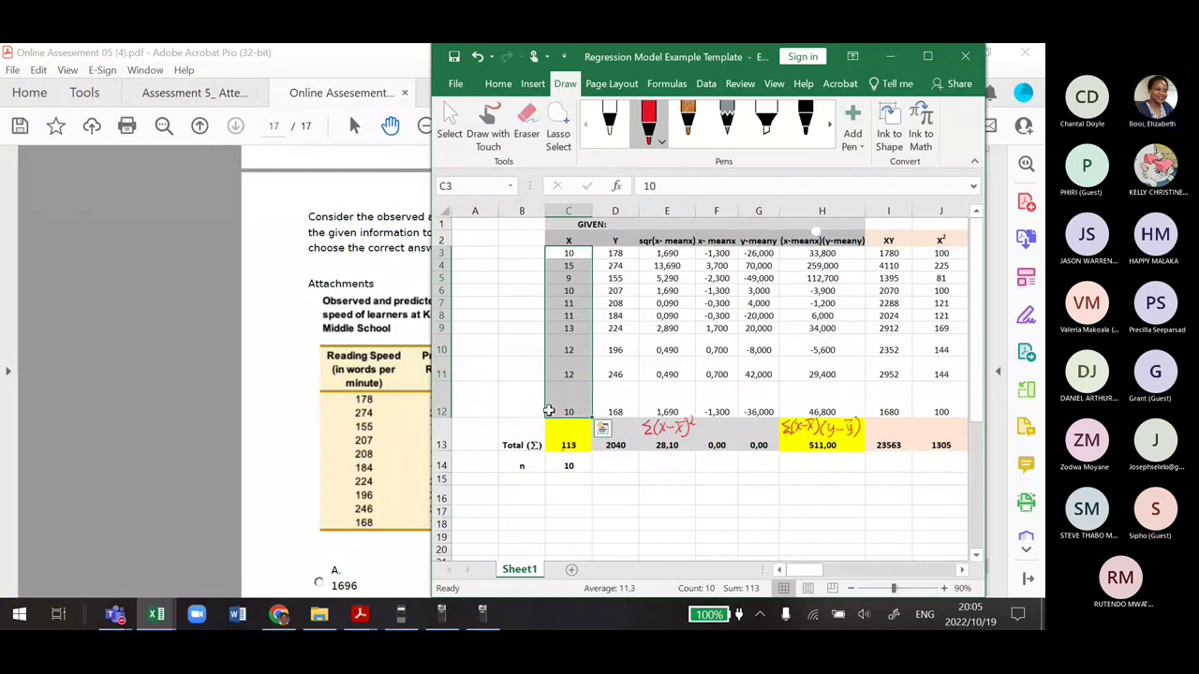
pyautogui.click(614, 278)
pyautogui.moveTo(558, 252); pyautogui.dragTo(607, 399)
pyautogui.press('Delete')
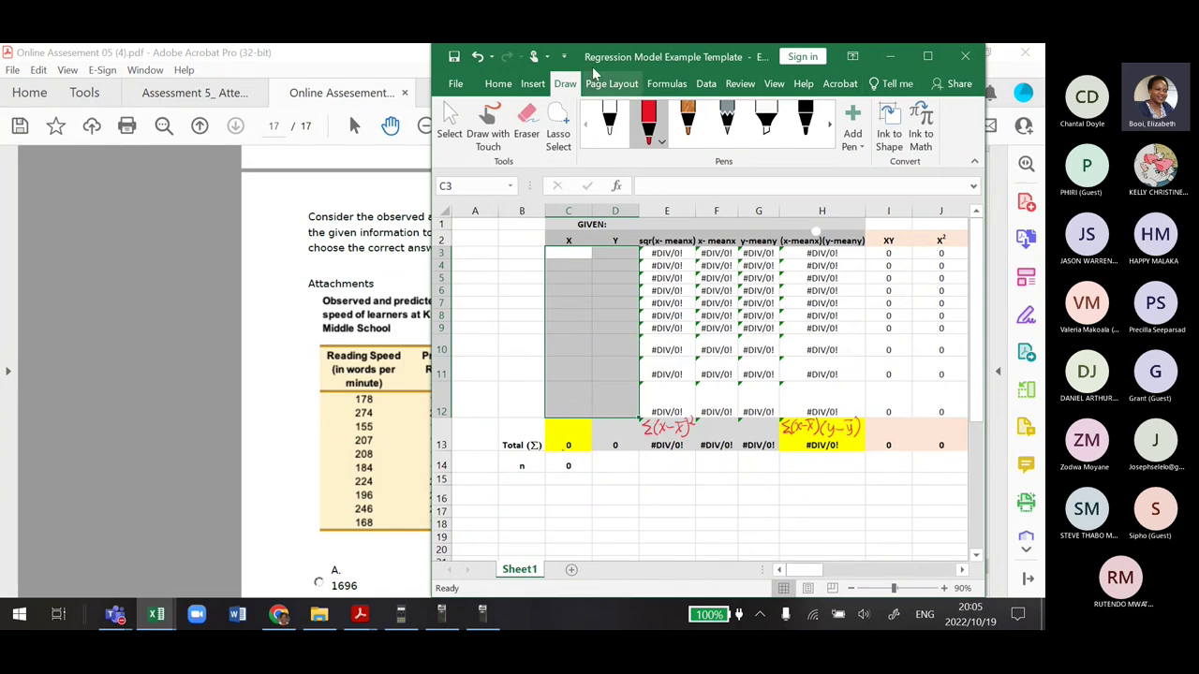
pyautogui.moveTo(607, 47); pyautogui.dragTo(694, 58)
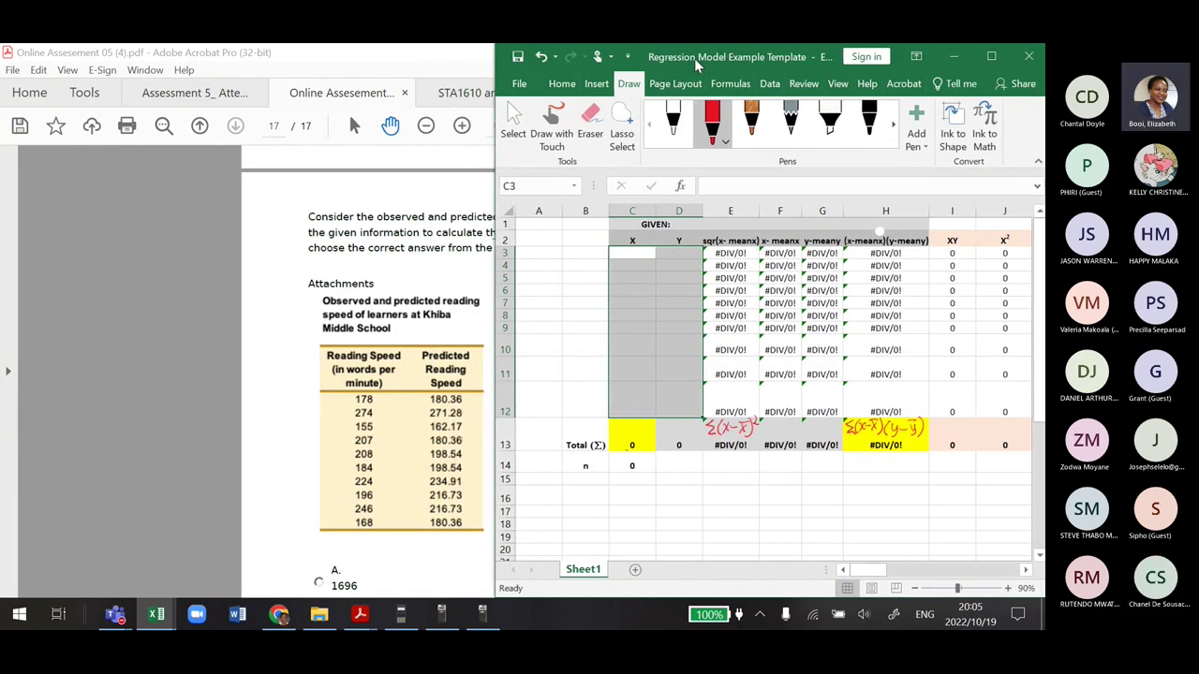
# Enter the first four observed reading speeds, 178, 274, 155 and 207, in the X column cells C3 to C6
pyautogui.click(645, 258)
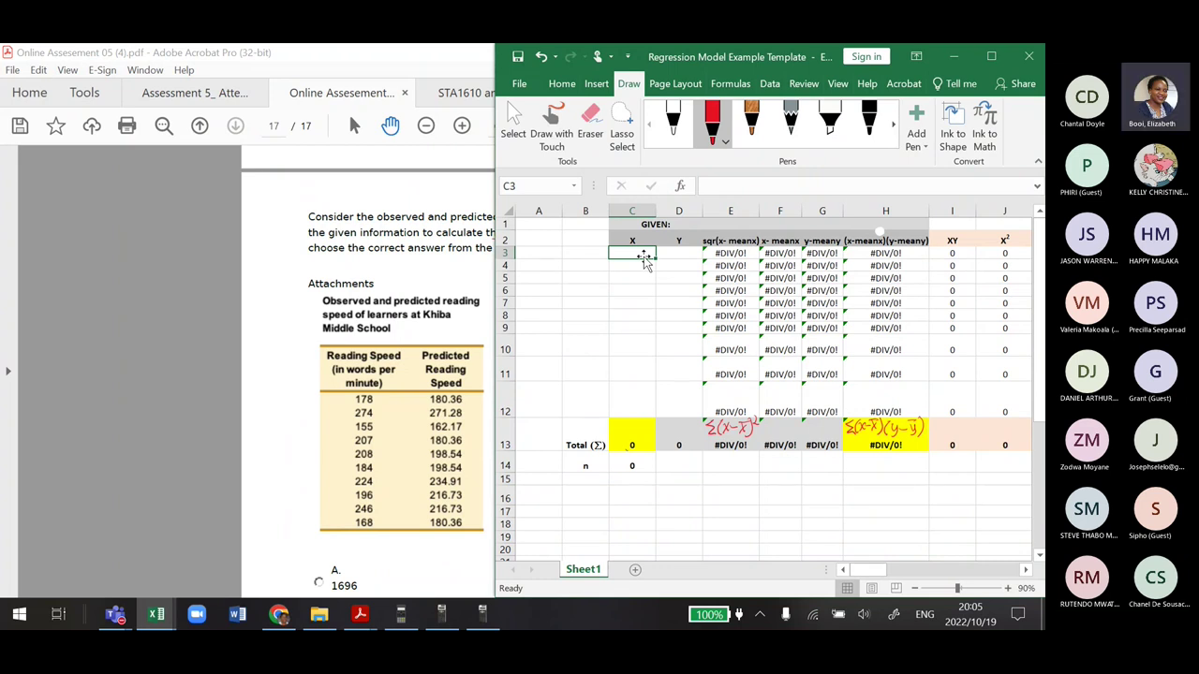
pyautogui.write('178')
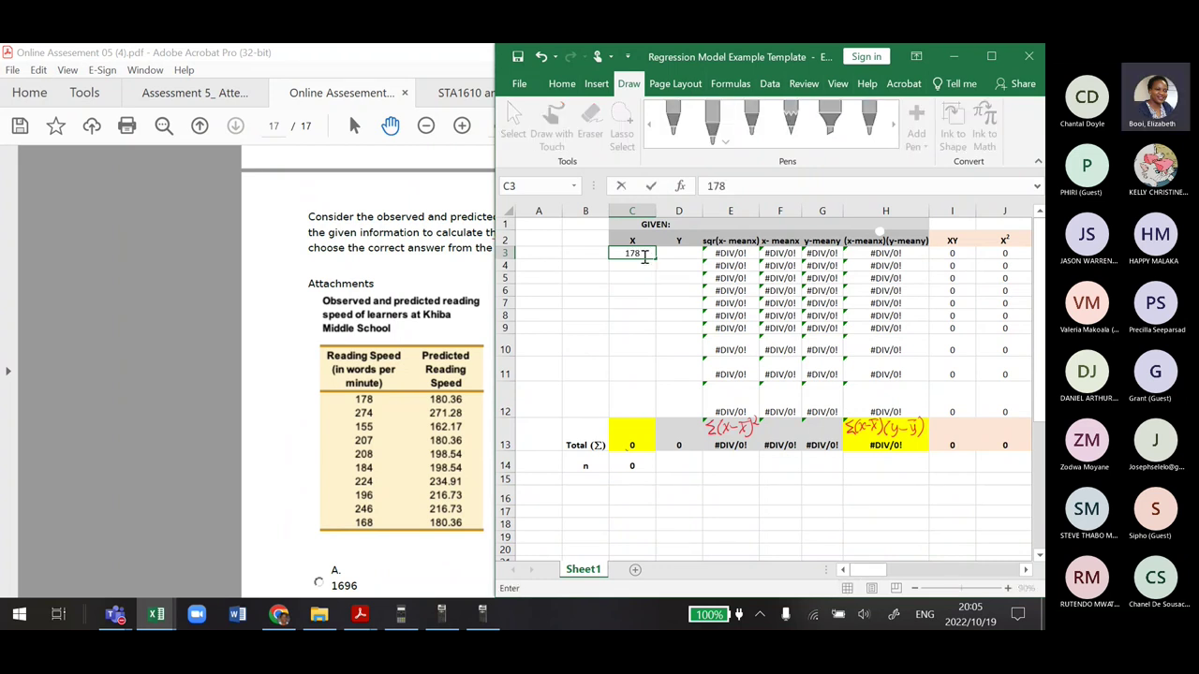
pyautogui.press('Return')
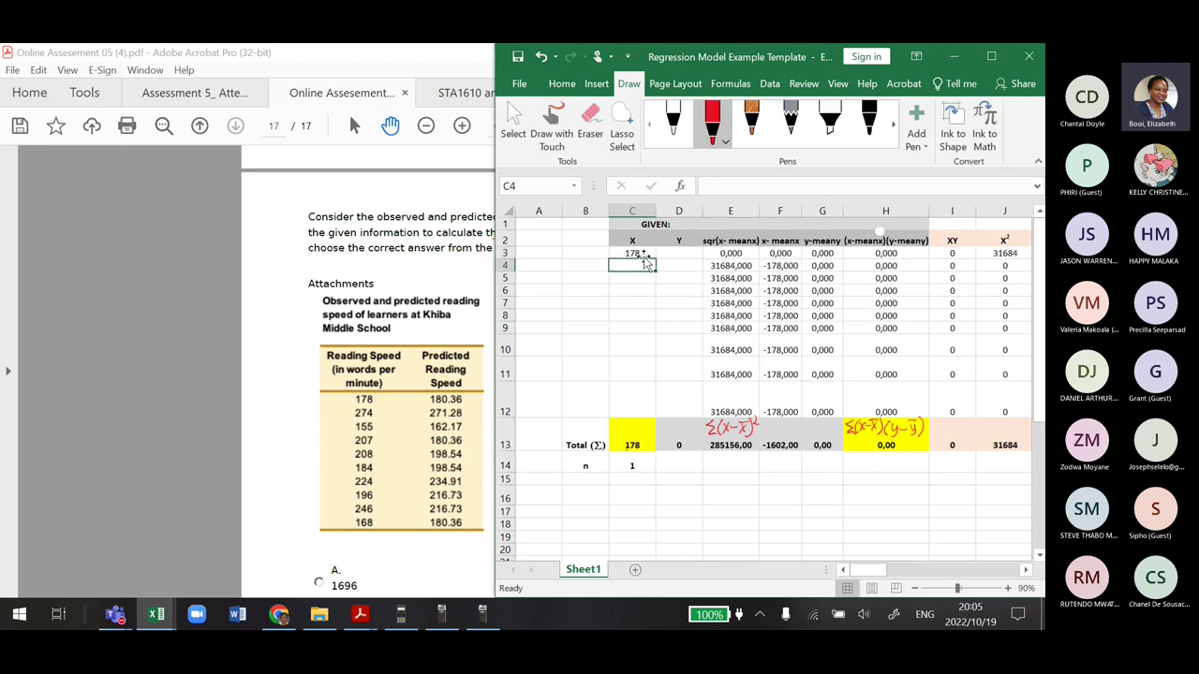
pyautogui.write('2')
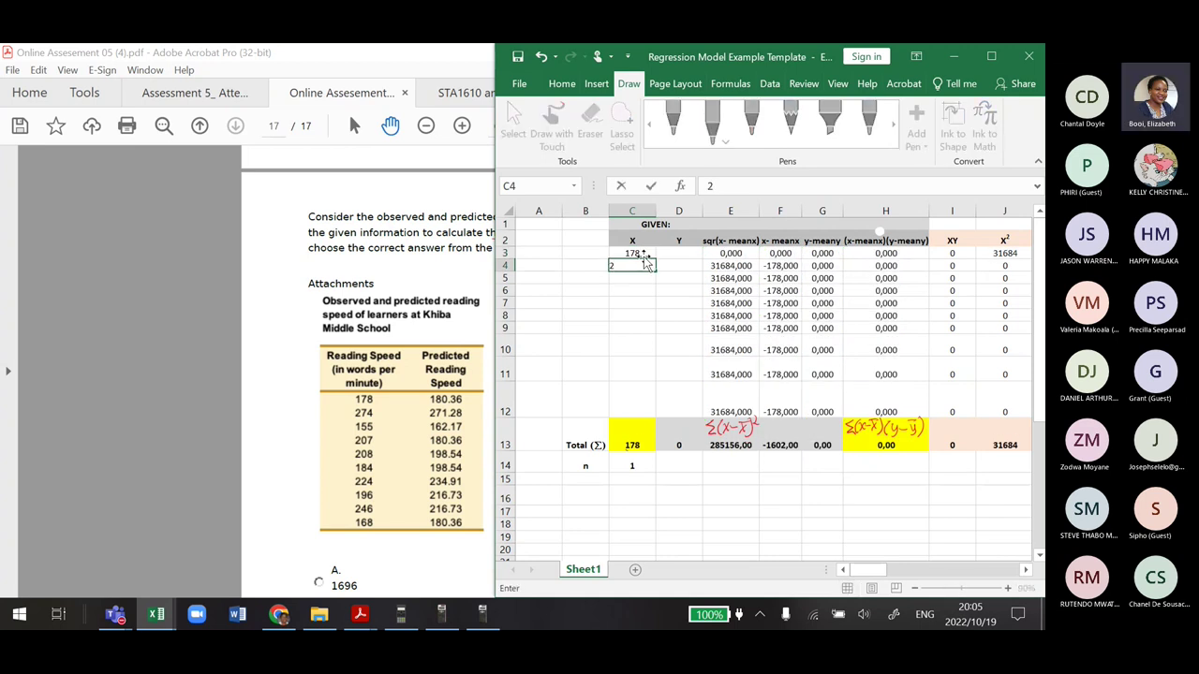
pyautogui.write('74')
pyautogui.press('Return')
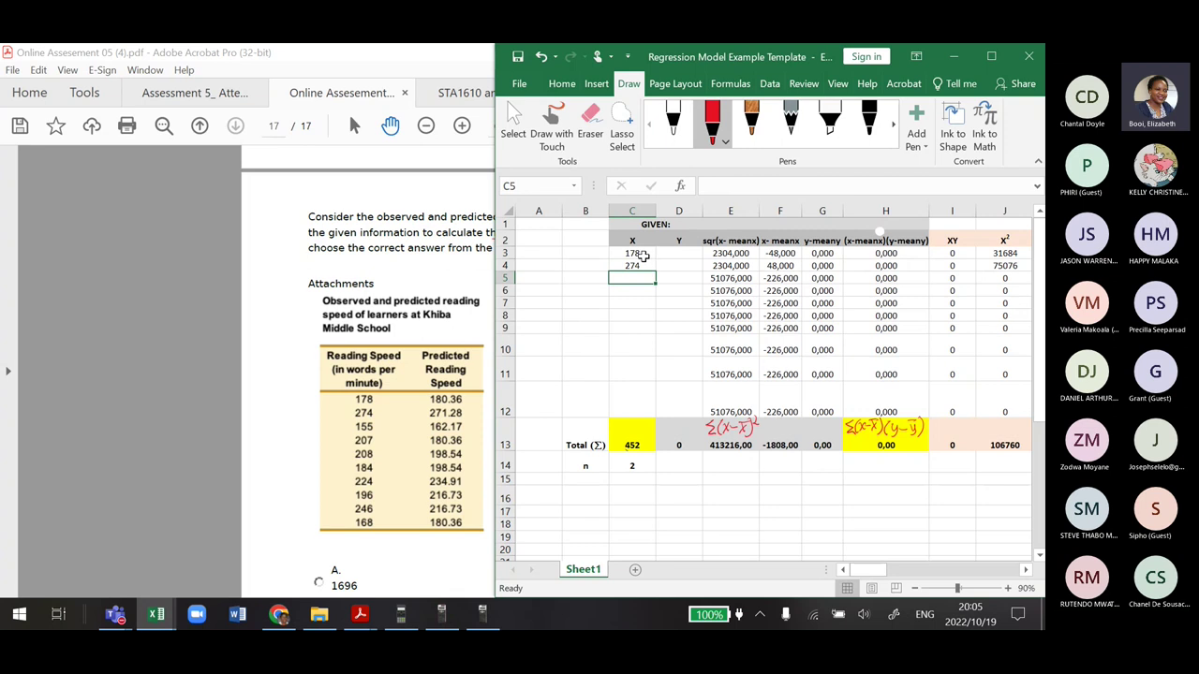
pyautogui.write('155')
pyautogui.press('Return')
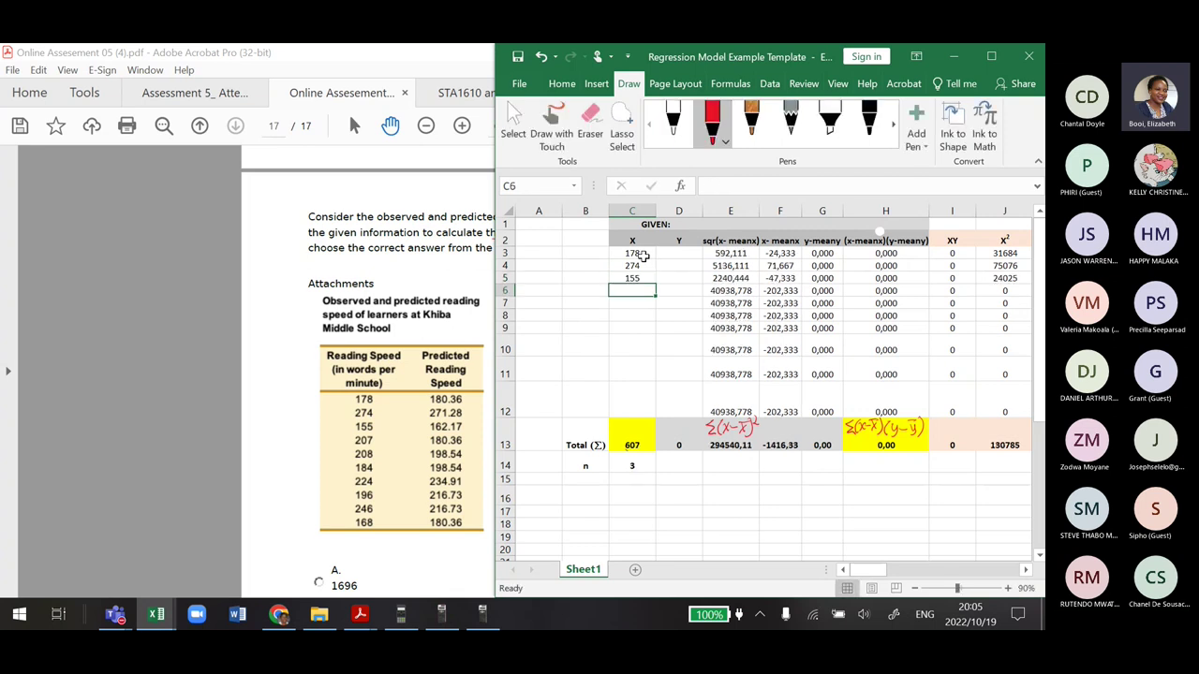
pyautogui.write('207')
pyautogui.press('Return')
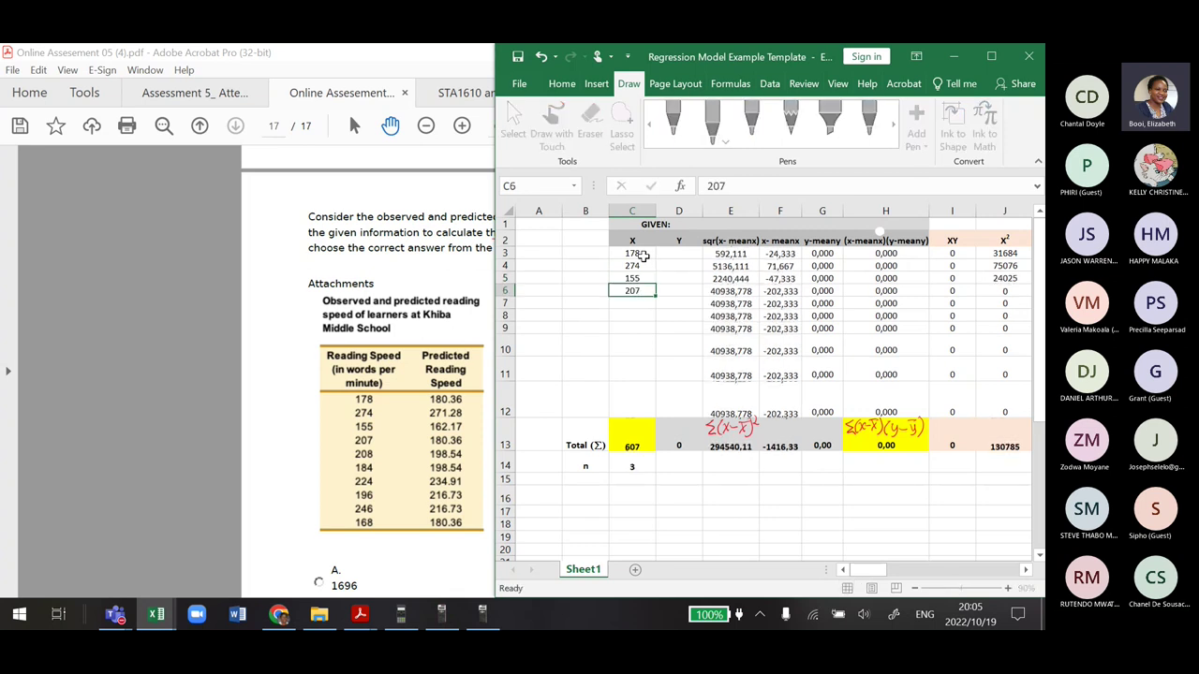
pyautogui.press('Return')
# Enter the observed reading speeds 208, 184 and 224 in the X column cells C7 to C9
pyautogui.write('2')
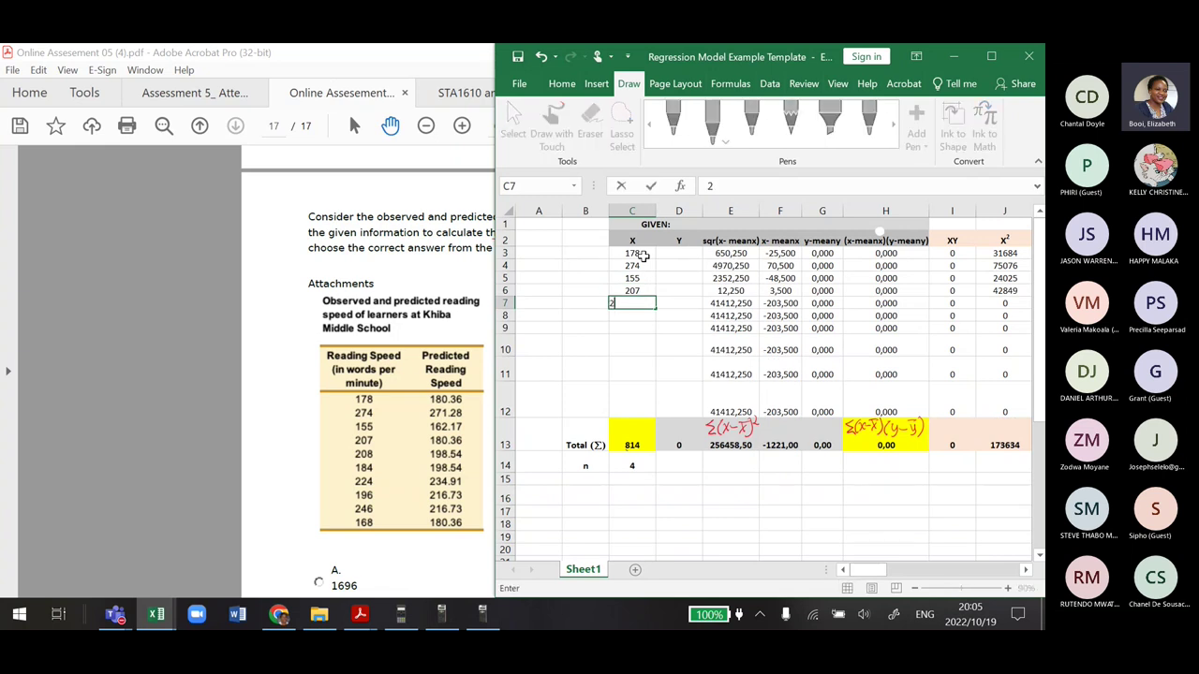
pyautogui.write('08')
pyautogui.press('Return')
pyautogui.write('1')
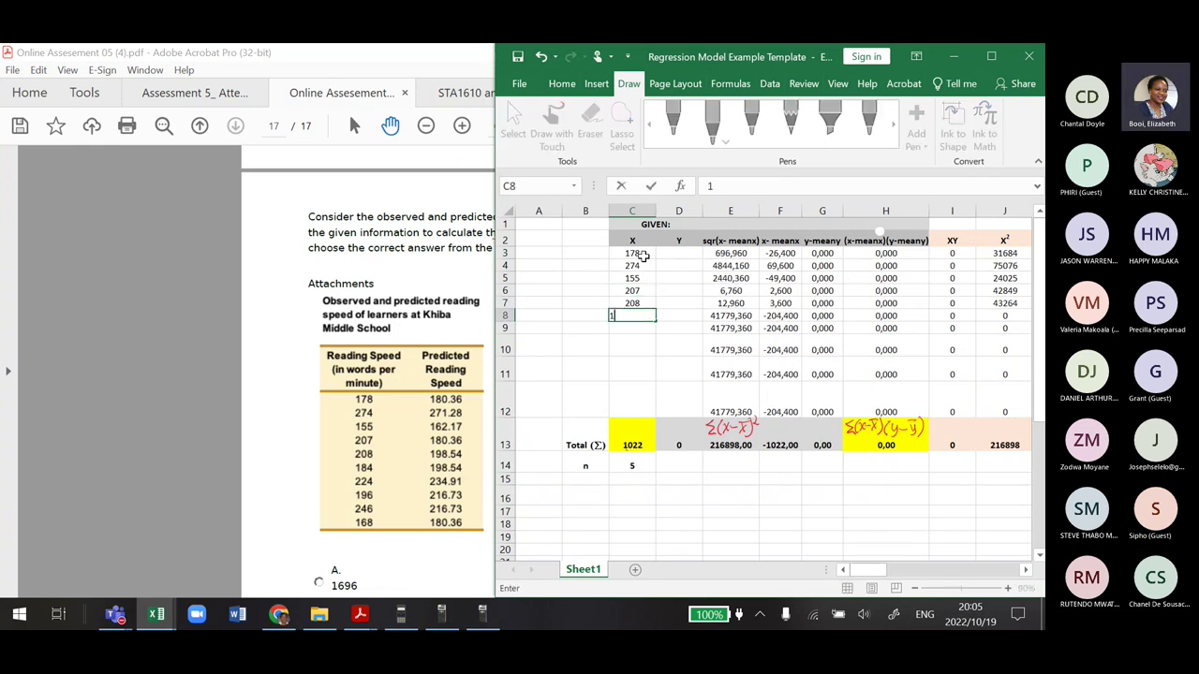
pyautogui.write('84')
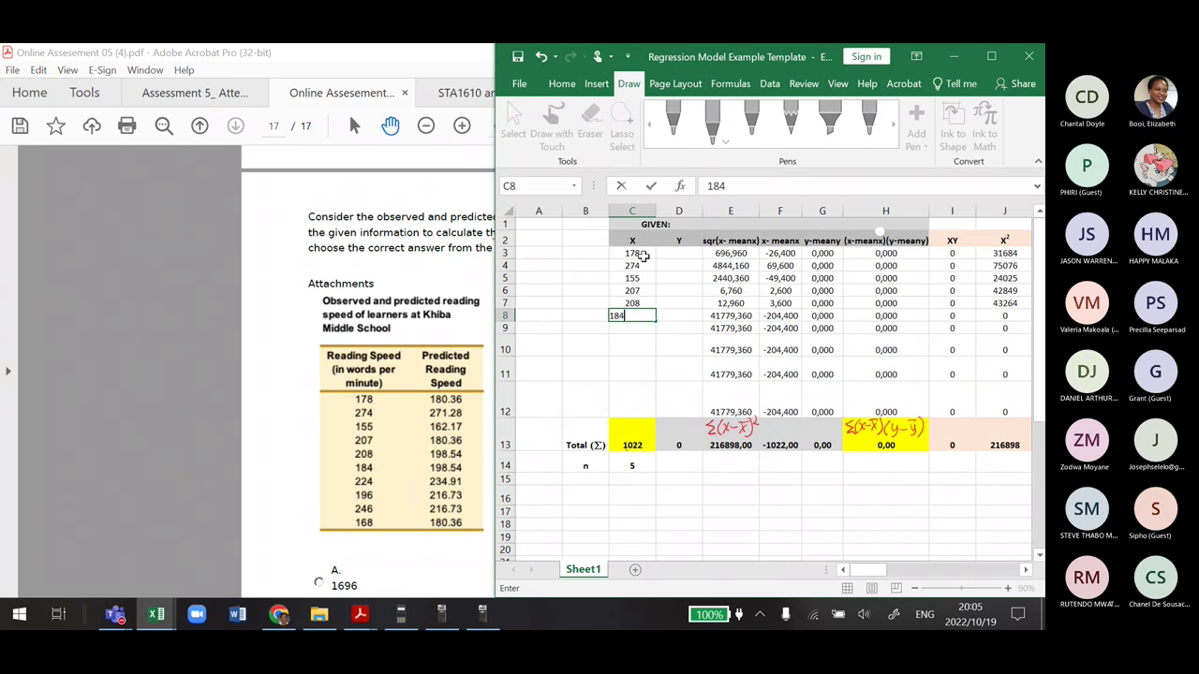
pyautogui.press('Return')
pyautogui.write('224')
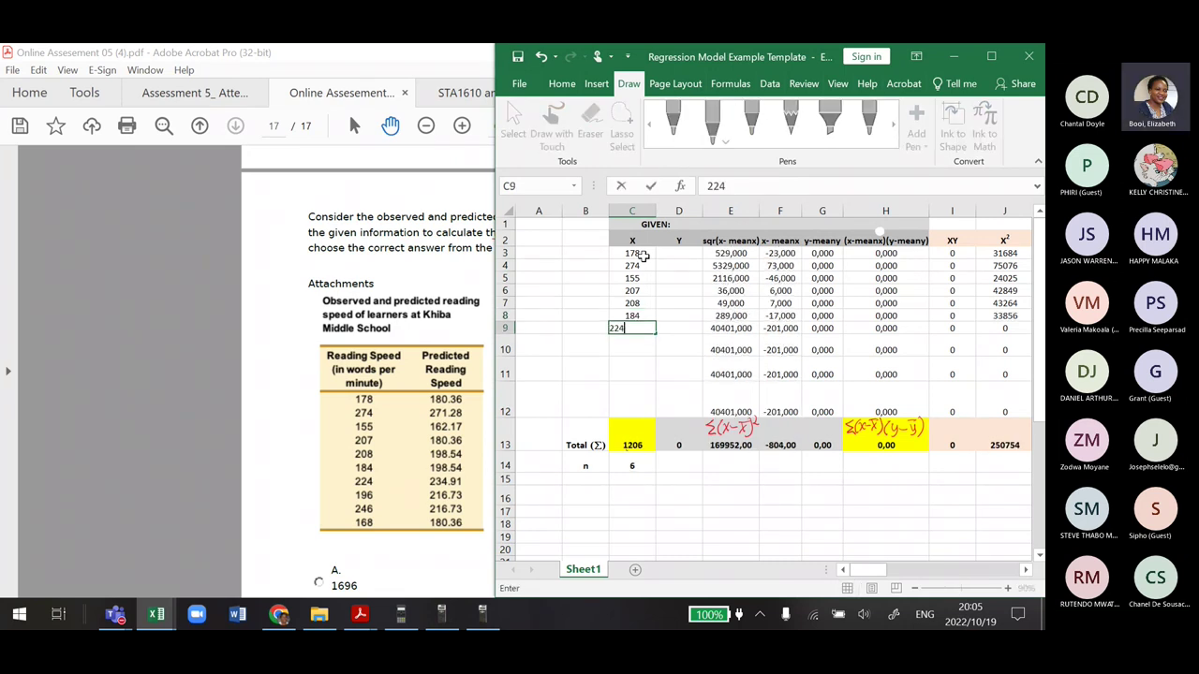
pyautogui.press('Return')
# Enter the last three observed reading speeds, 196, 246 and 168, in the X column cells C10 to C12
pyautogui.write('1')
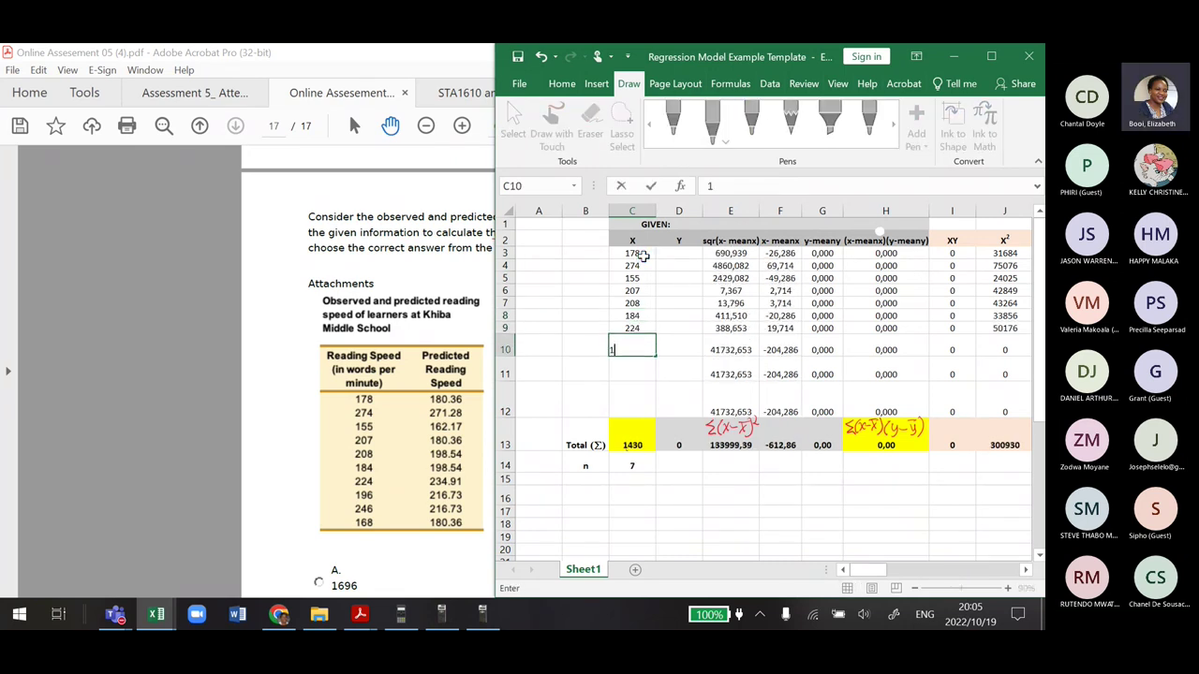
pyautogui.write('96')
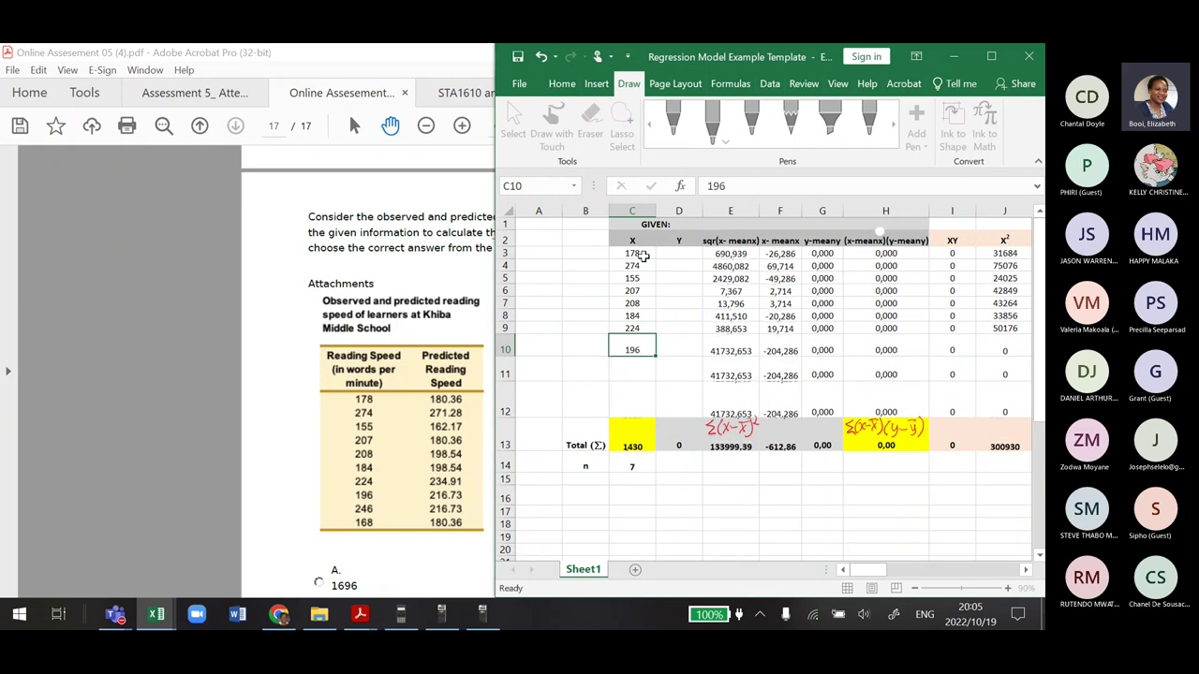
pyautogui.press('Return')
pyautogui.write('246')
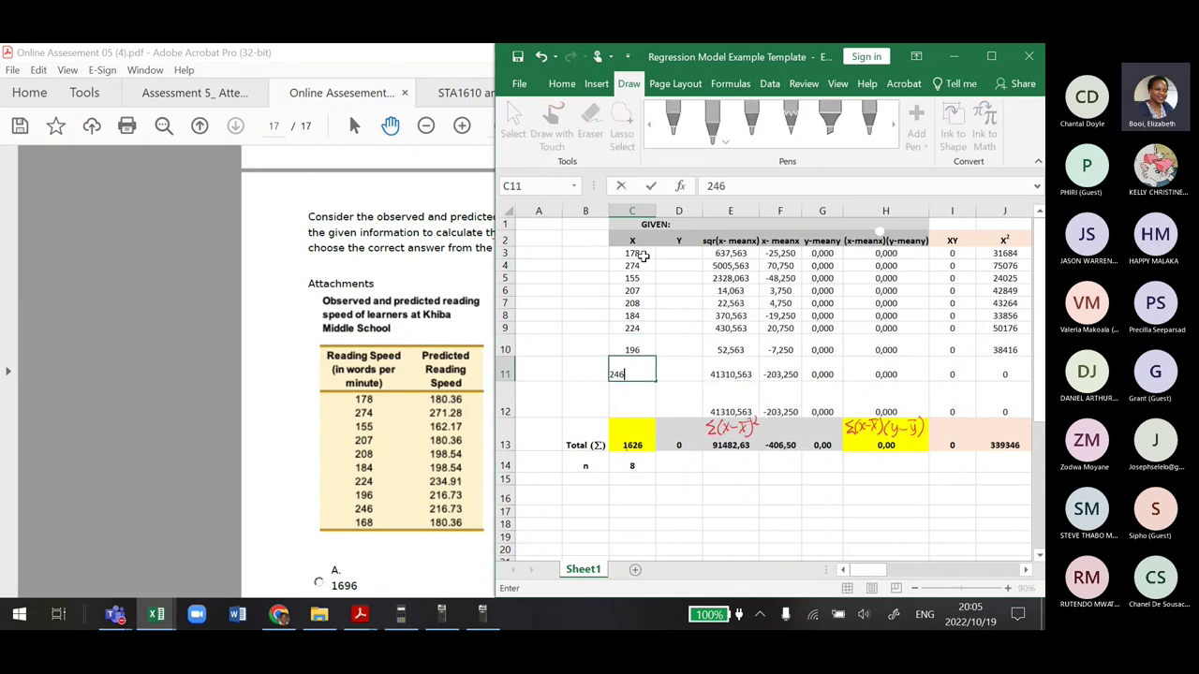
pyautogui.press('Return')
pyautogui.write('1')
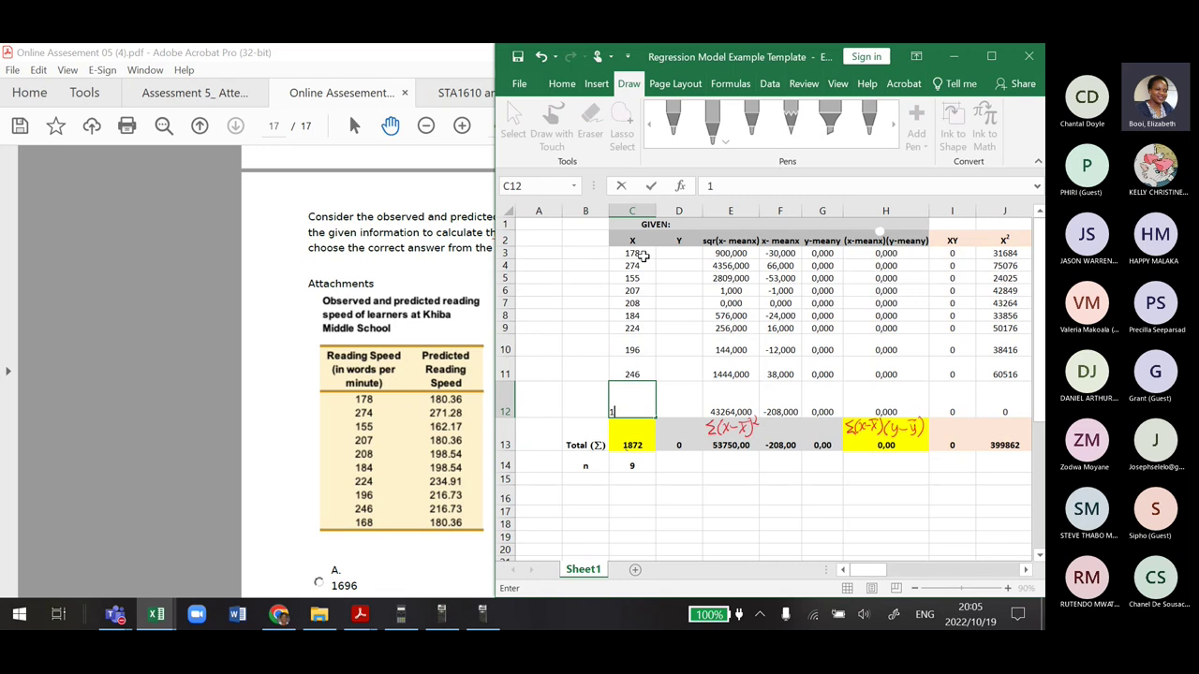
pyautogui.write('68')
pyautogui.press('Return')
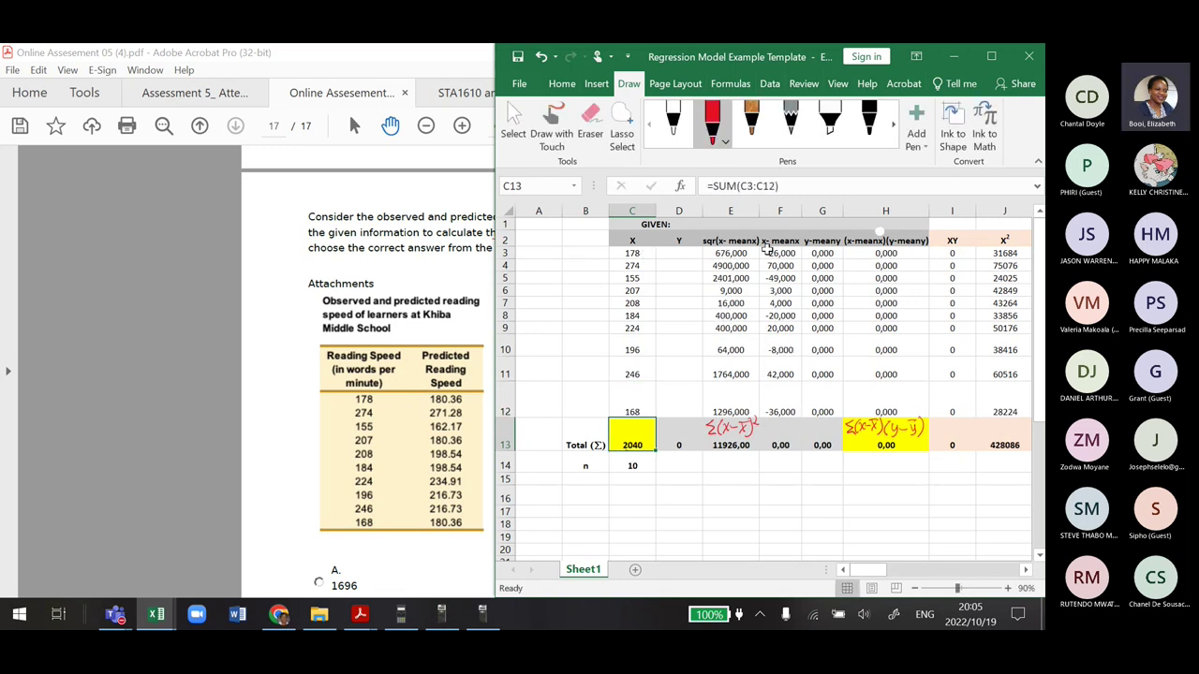
# Enter the first predicted reading speed, 180.36, in the Y column cell D3
pyautogui.click(677, 253)
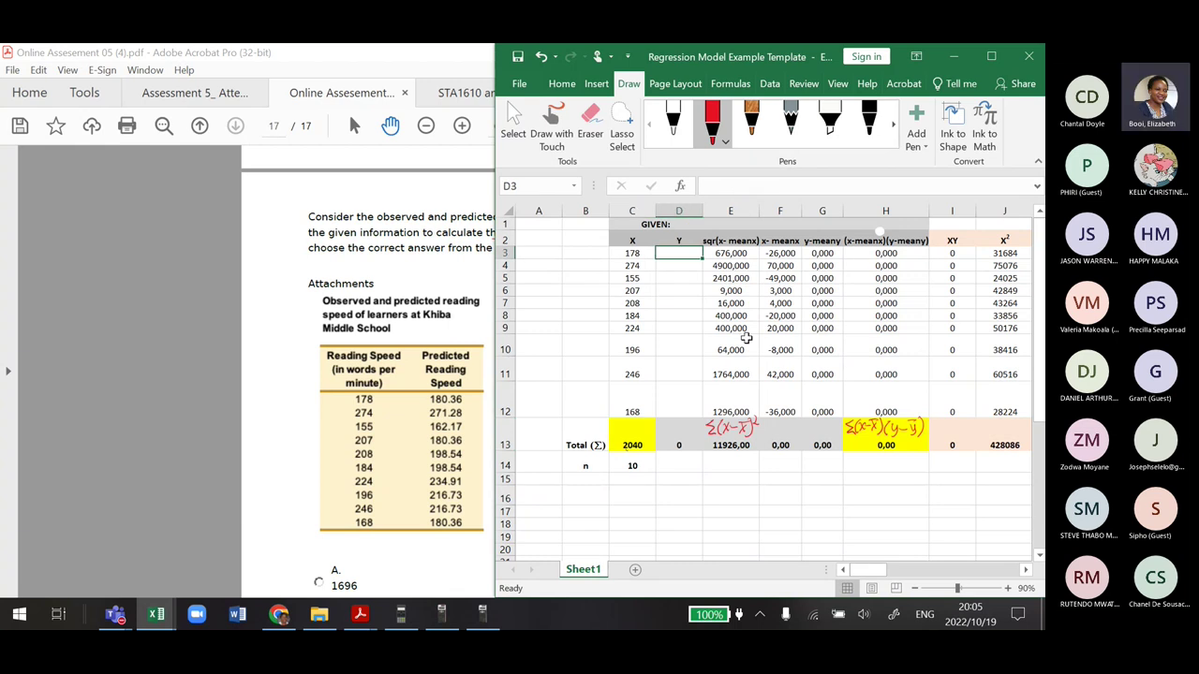
pyautogui.write('180.')
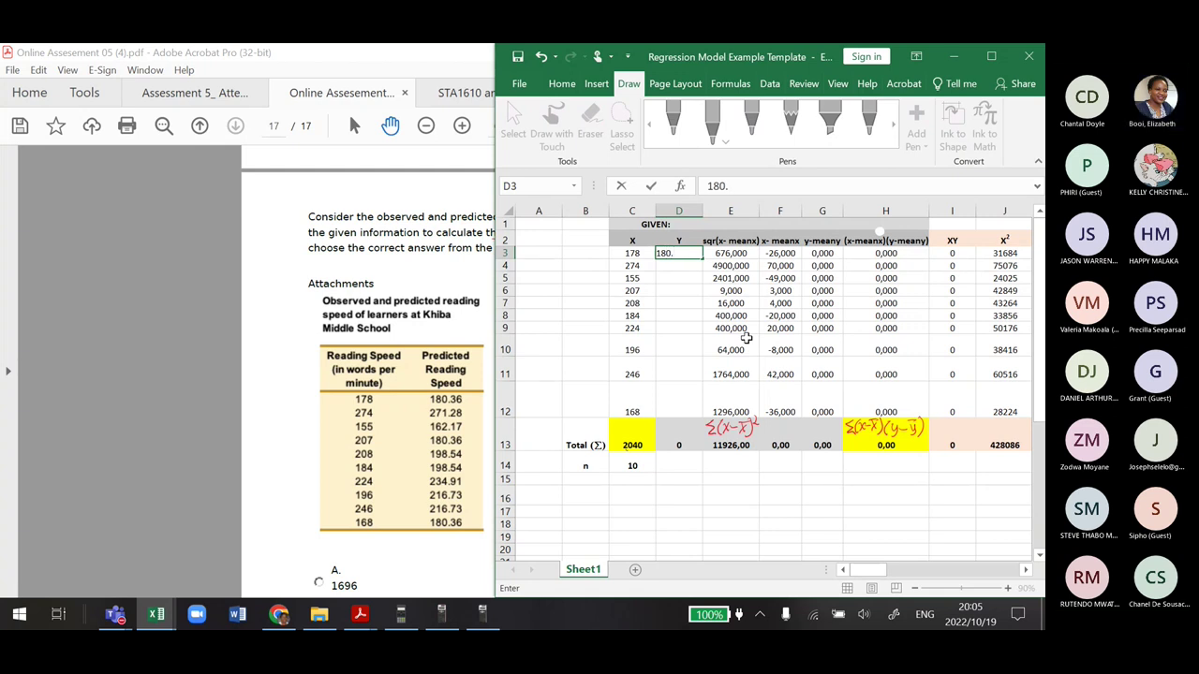
pyautogui.write('36')
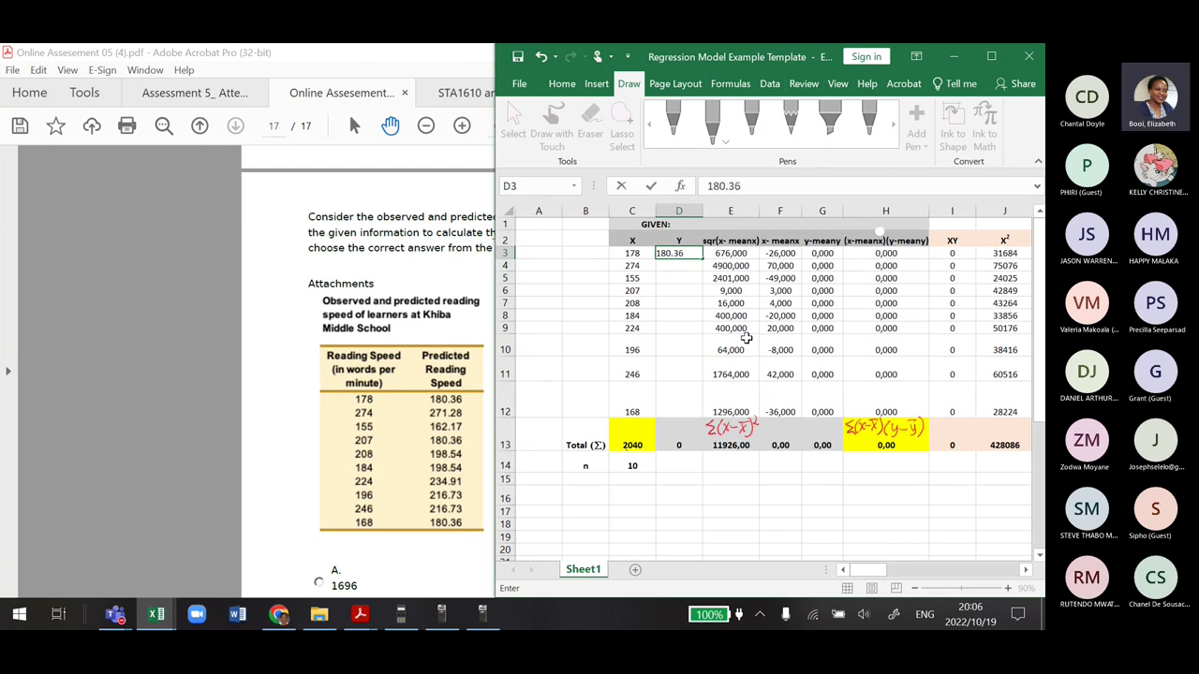
pyautogui.press('Return')
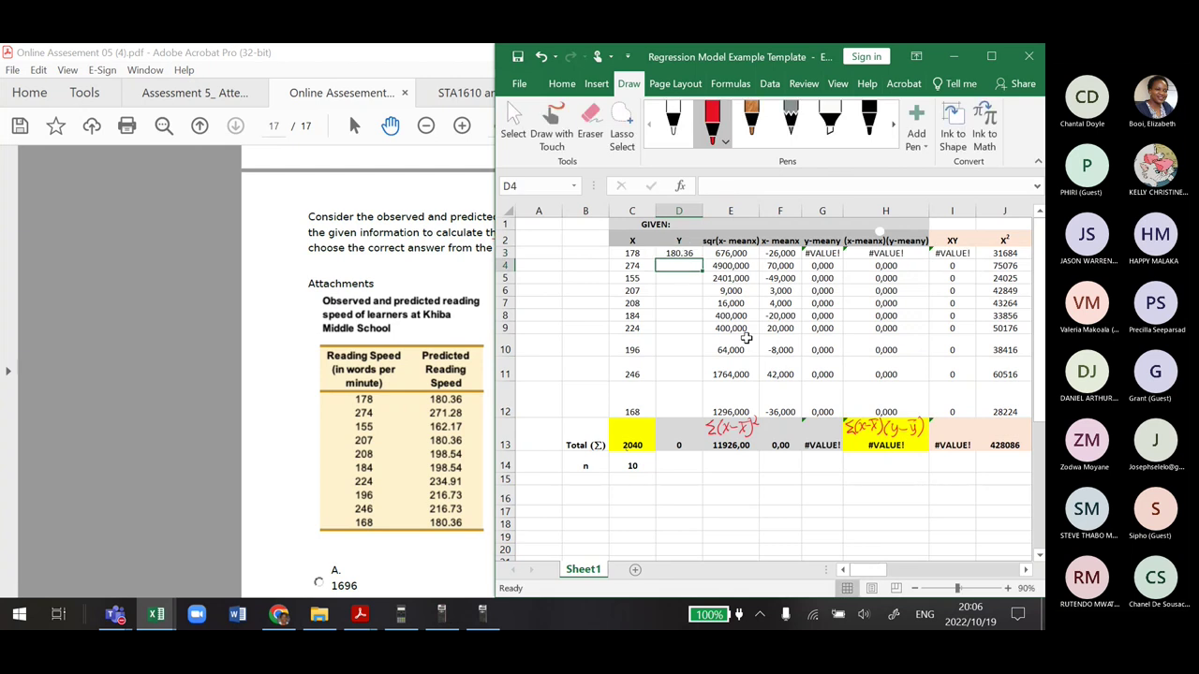
pyautogui.write('272')
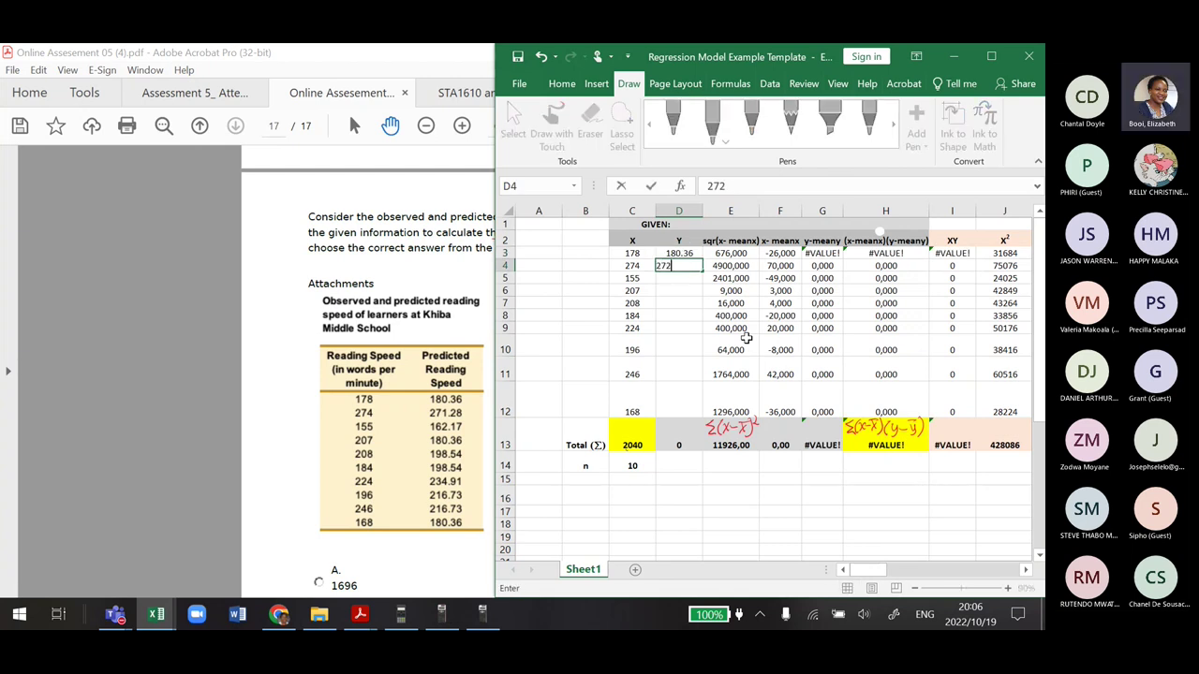
pyautogui.press('BackSpace')
pyautogui.write('1')
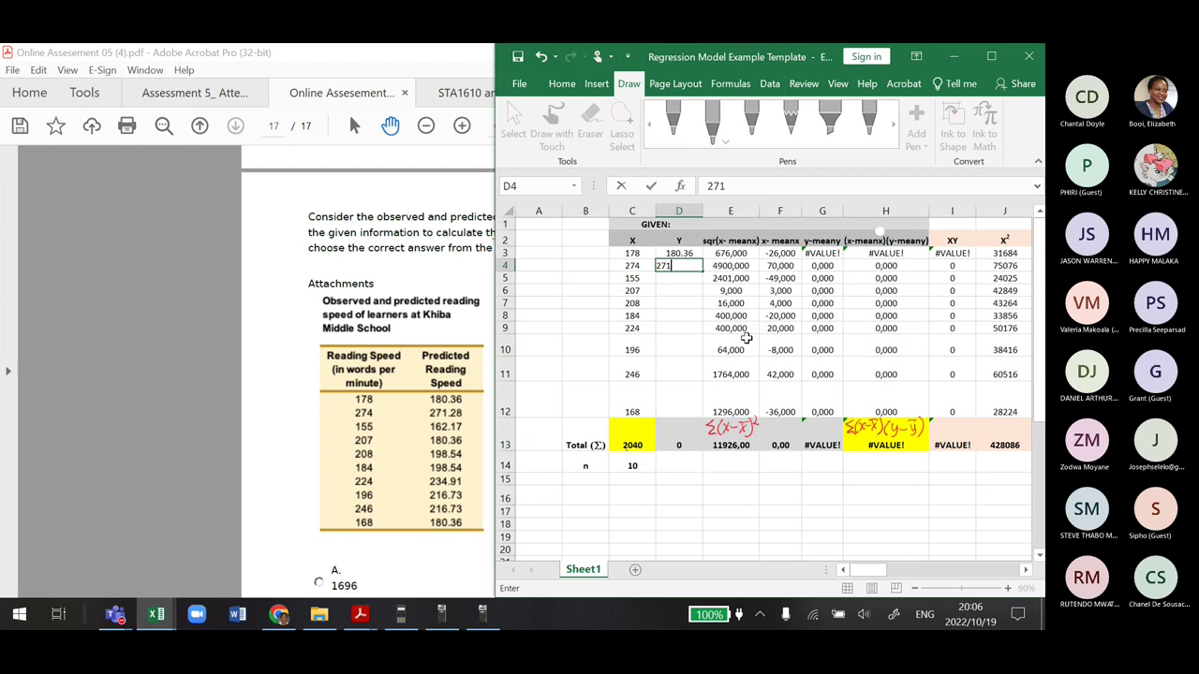
pyautogui.write('.')
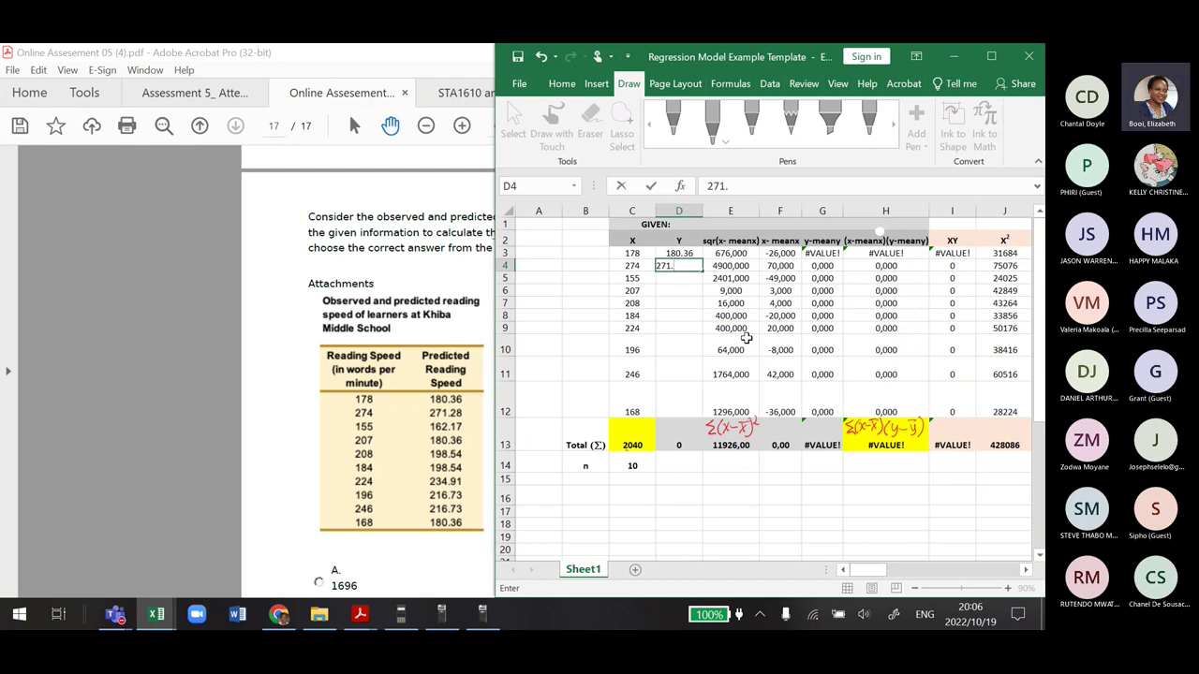
pyautogui.write('28`80')
pyautogui.press('BackSpace')
pyautogui.press('BackSpace')
pyautogui.press('BackSpace')
pyautogui.press('BackSpace')
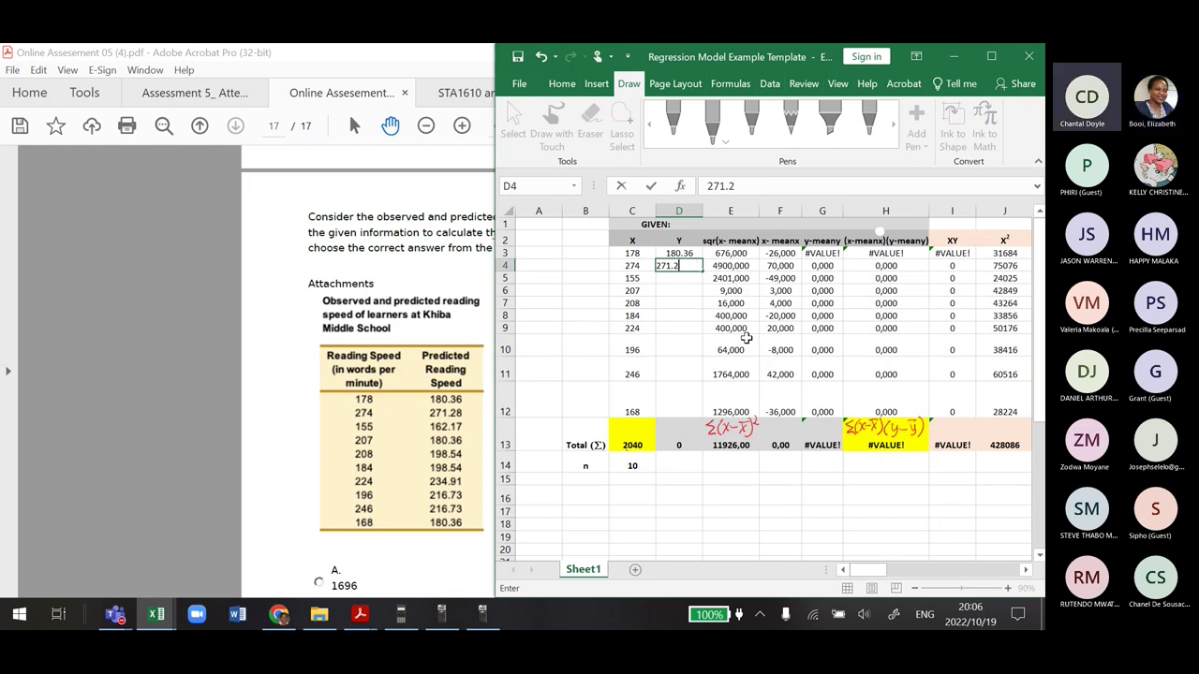
pyautogui.press('BackSpace')
pyautogui.press('BackSpace')
pyautogui.press('BackSpace')
pyautogui.press('BackSpace')
pyautogui.press('BackSpace')
pyautogui.press('Escape')
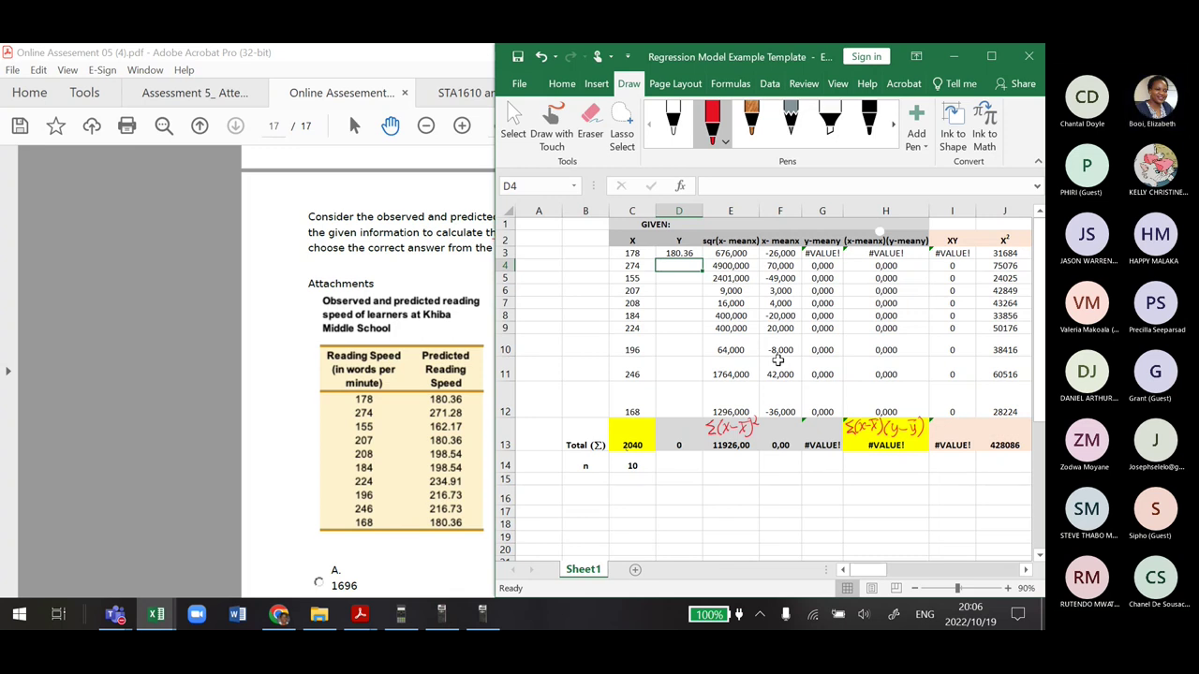
# Enter the second predicted reading speed, 271.28, in the Y column cell D4 and reselect D3
pyautogui.write('271')
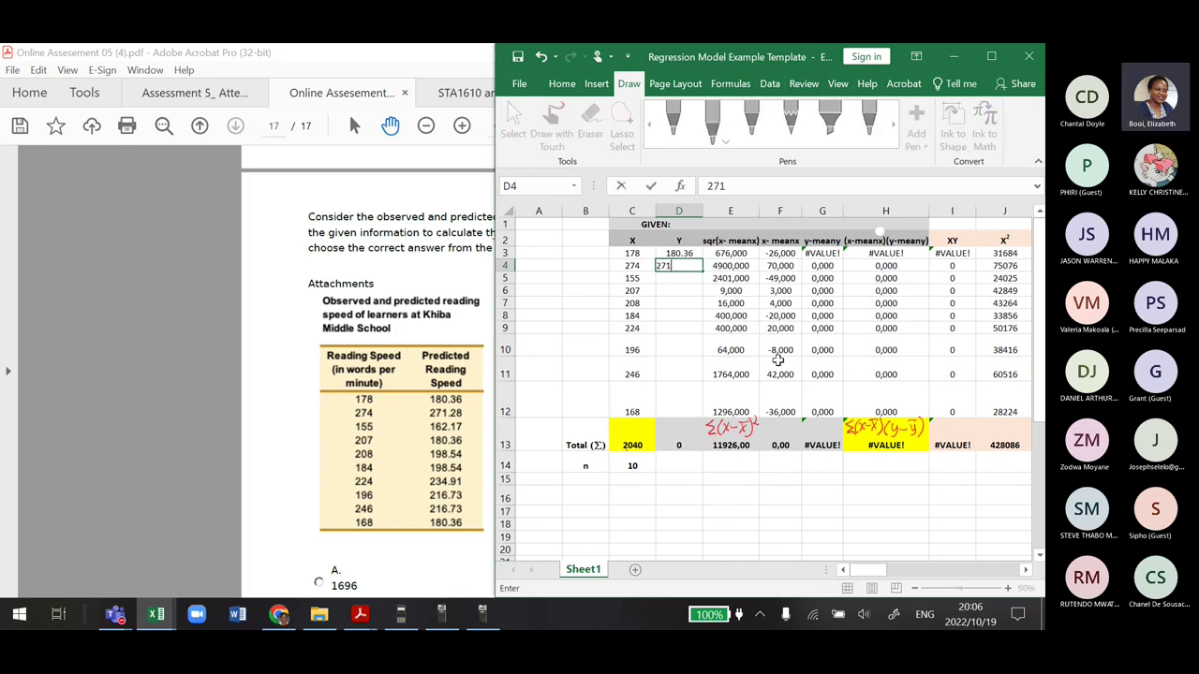
pyautogui.write('.')
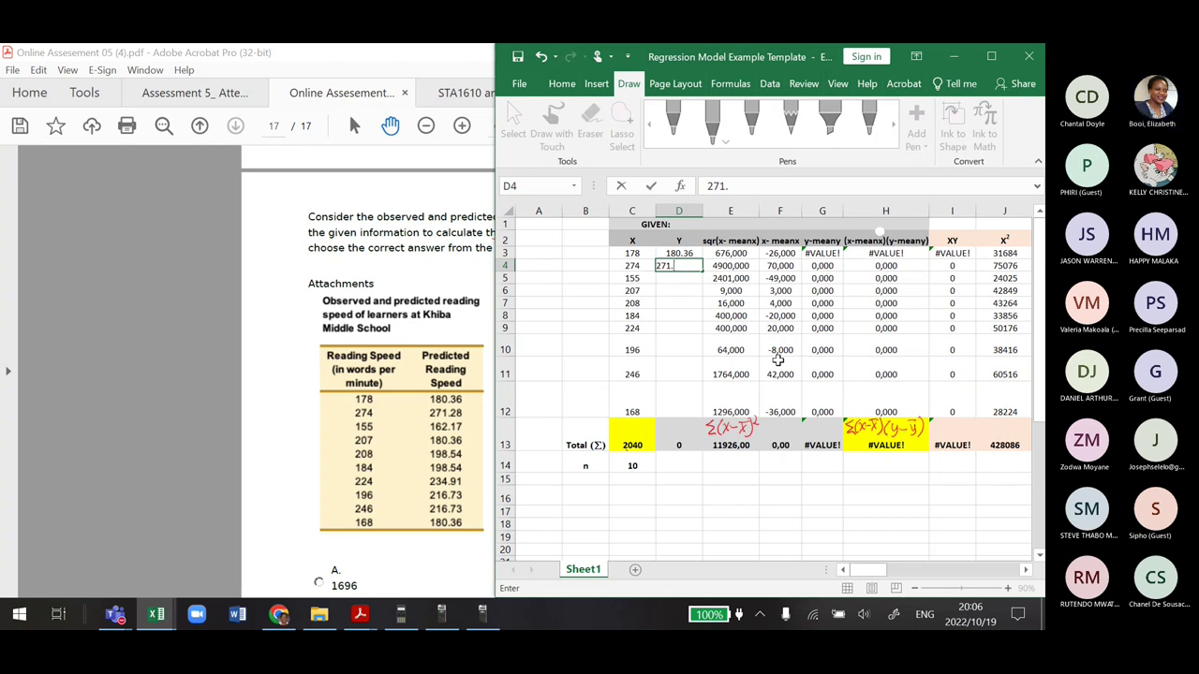
pyautogui.write('28')
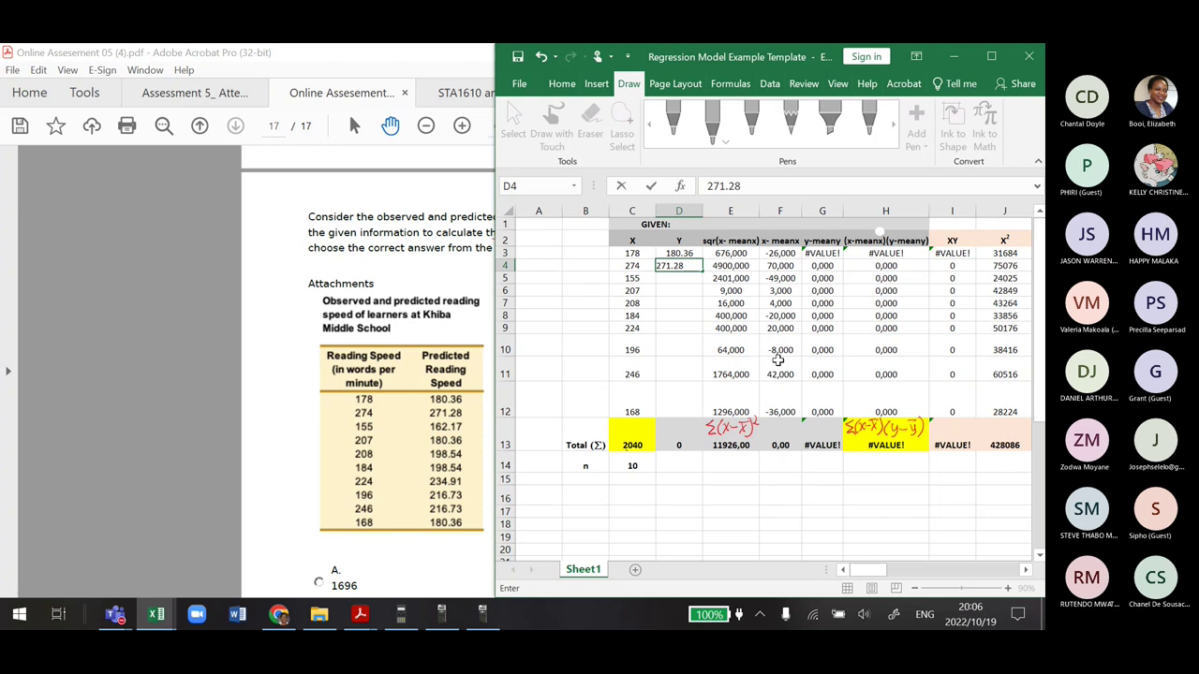
pyautogui.press('Return')
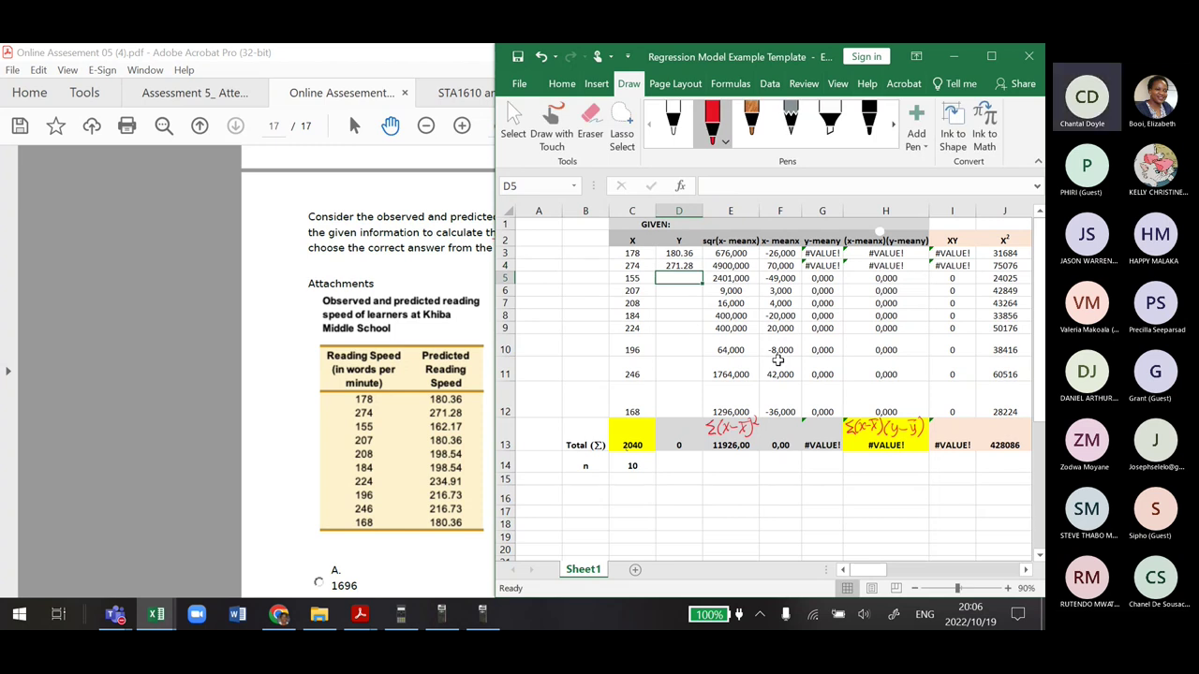
pyautogui.click(679, 253)
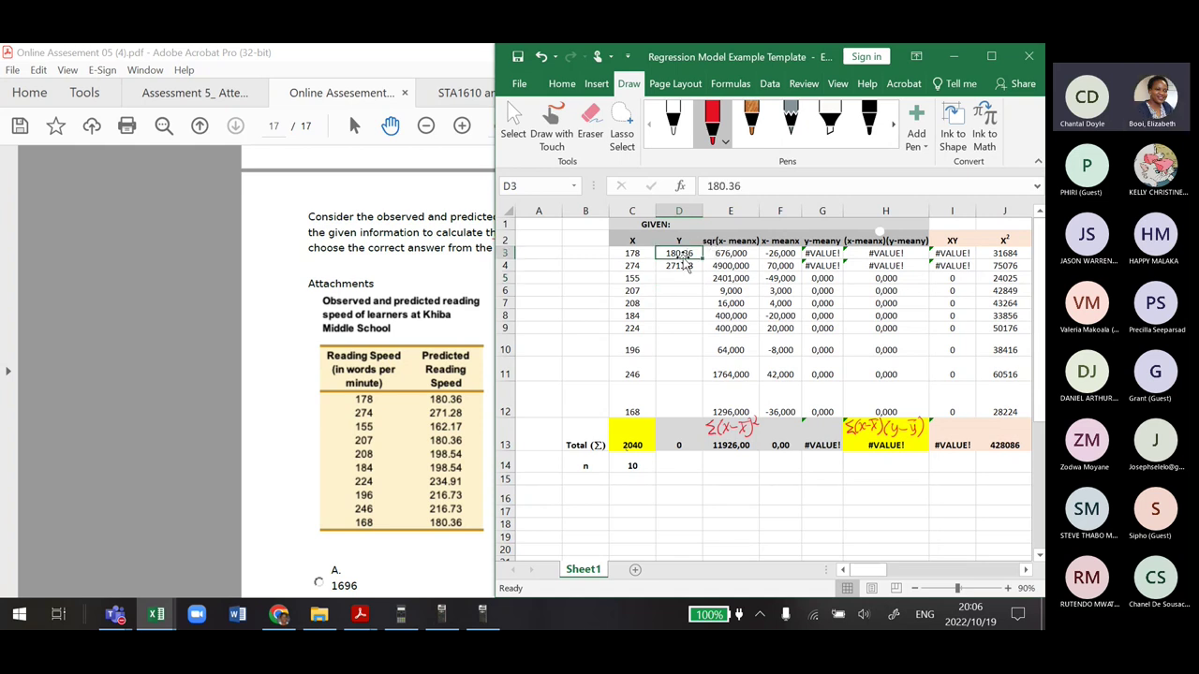
# Replace the decimal points with decimal commas in the Y column, making D3 180,36 and D4 271,28
pyautogui.click(727, 185)
pyautogui.press('BackSpace')
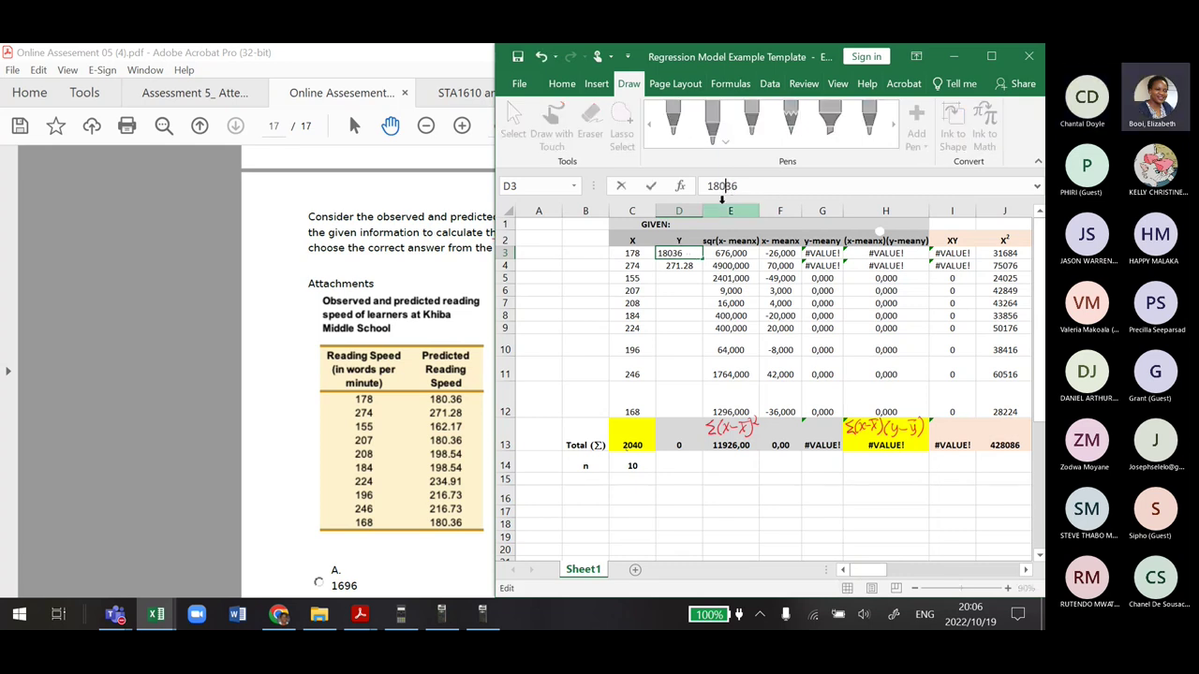
pyautogui.write(',')
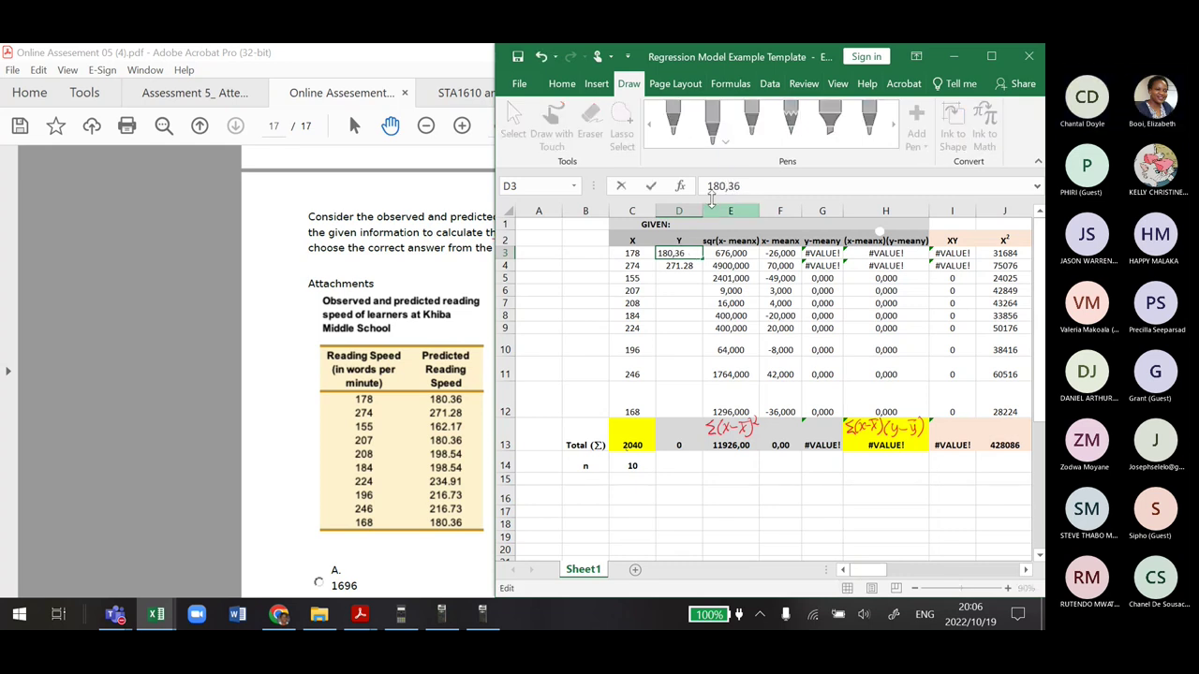
pyautogui.press('Return')
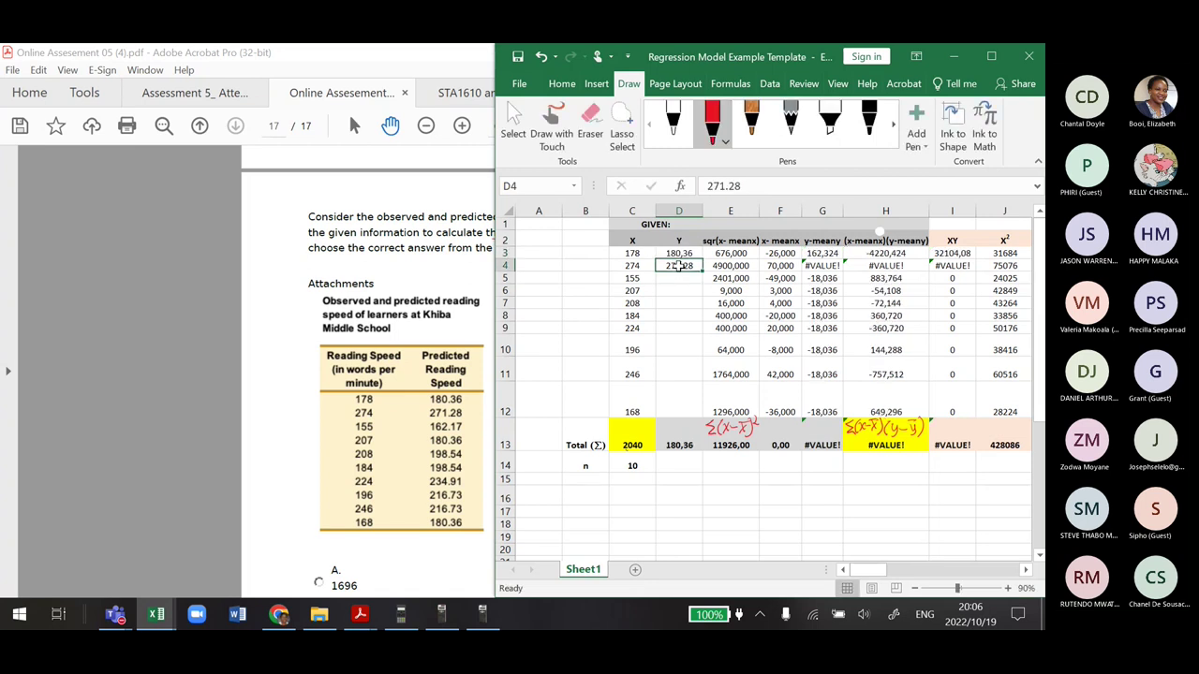
pyautogui.click(730, 190)
pyautogui.press('BackSpace')
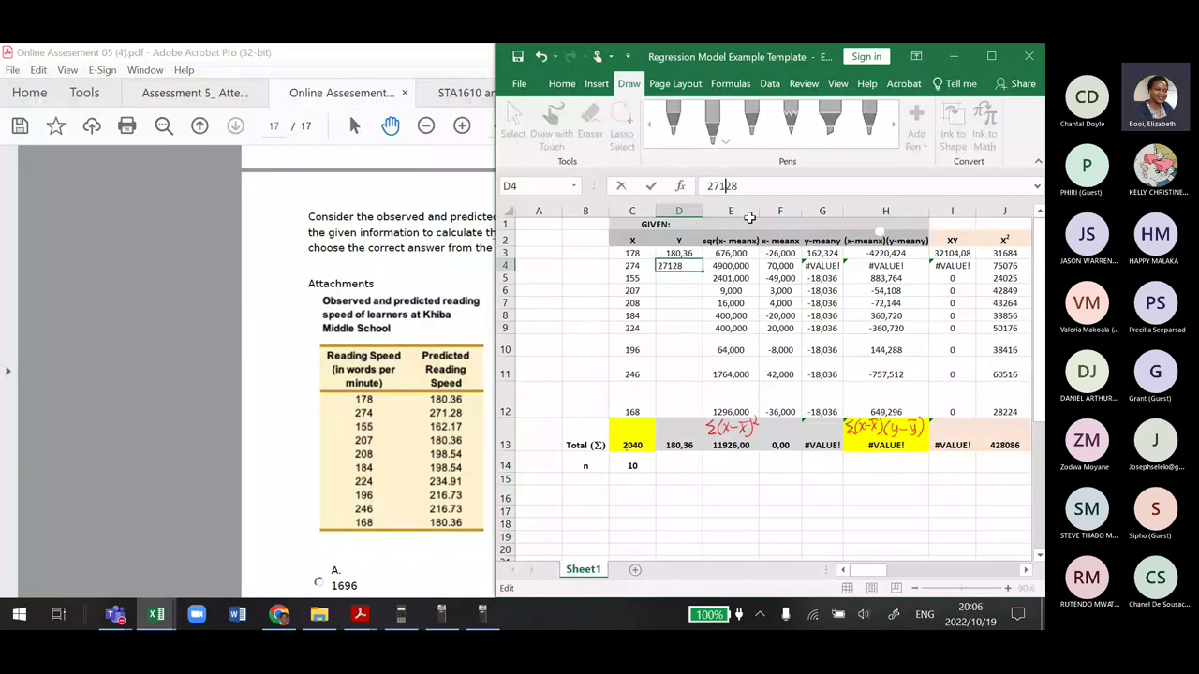
pyautogui.write(',')
pyautogui.click(687, 346)
# Enter the predicted reading speeds 162,17 and 180,36 in the Y column cells D5 and D6
pyautogui.click(674, 277)
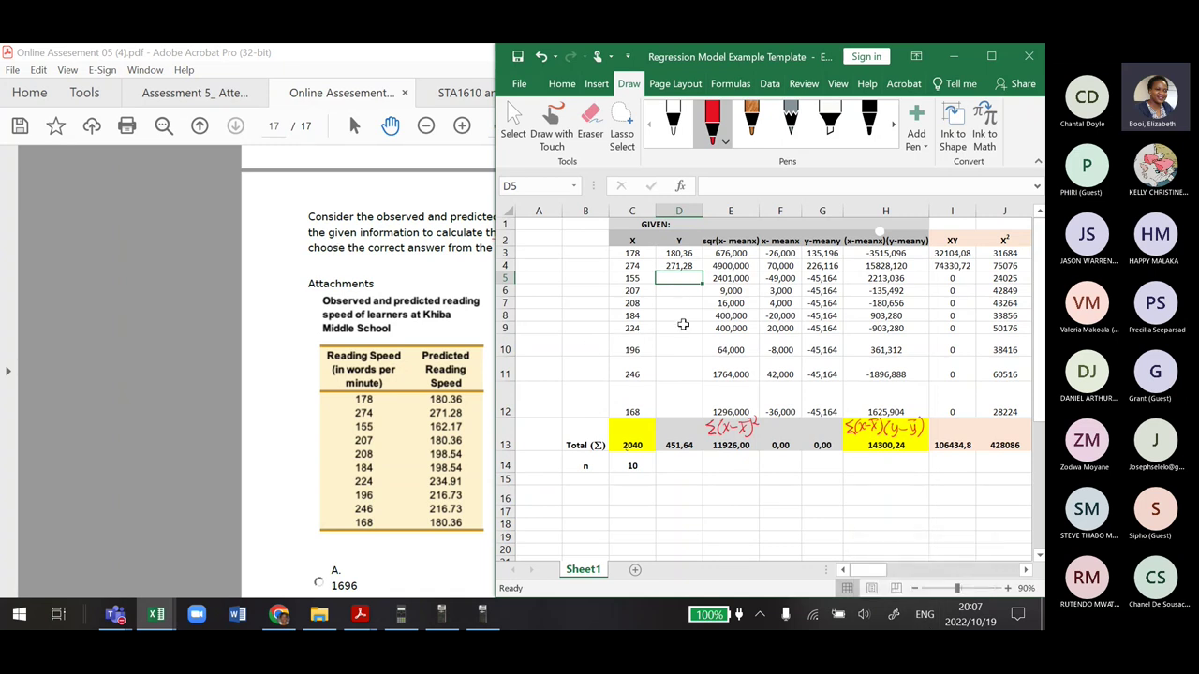
pyautogui.write('16')
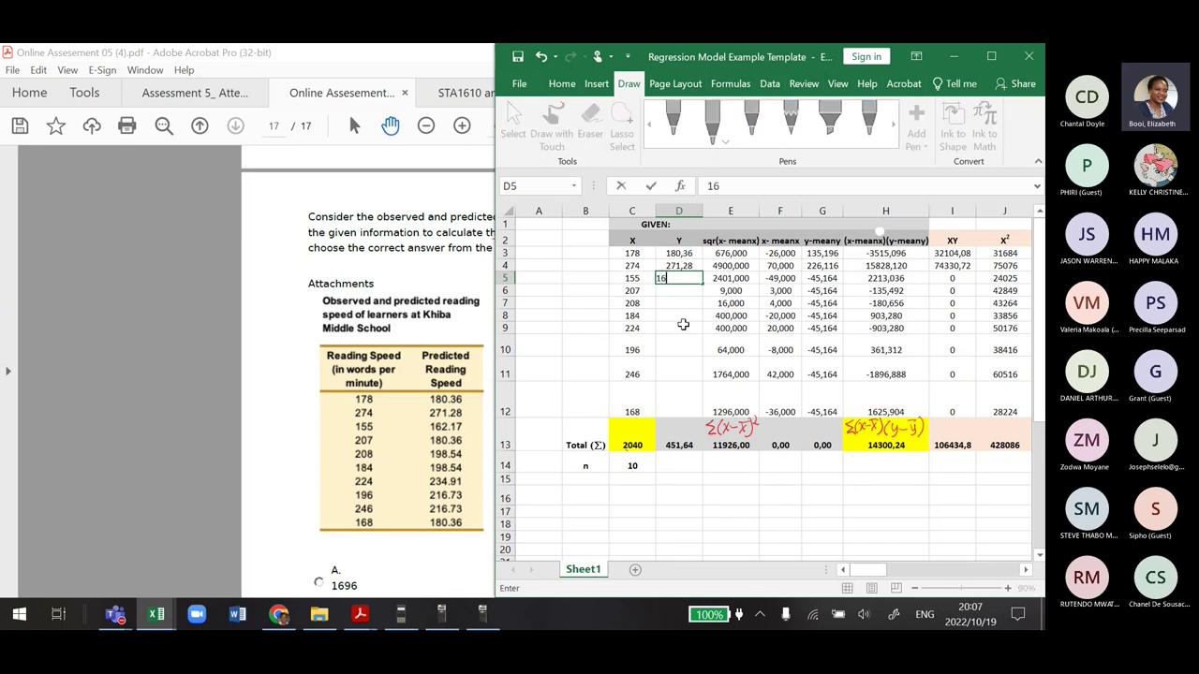
pyautogui.write('2,17')
pyautogui.press('Return')
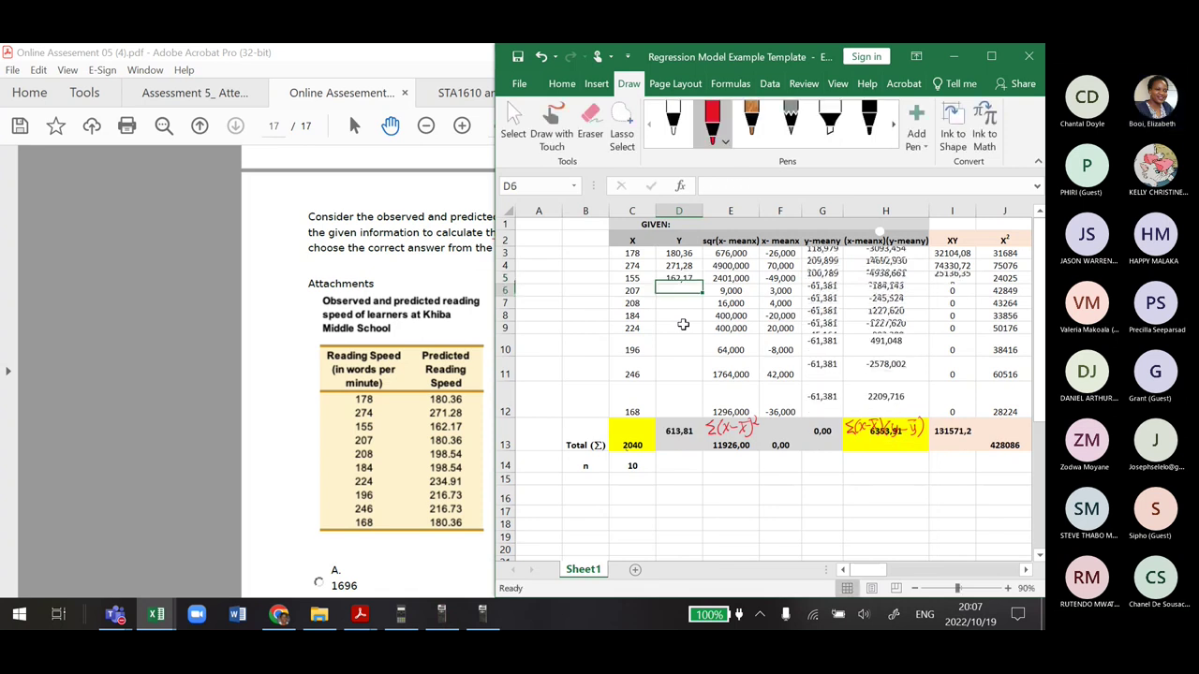
pyautogui.write('1')
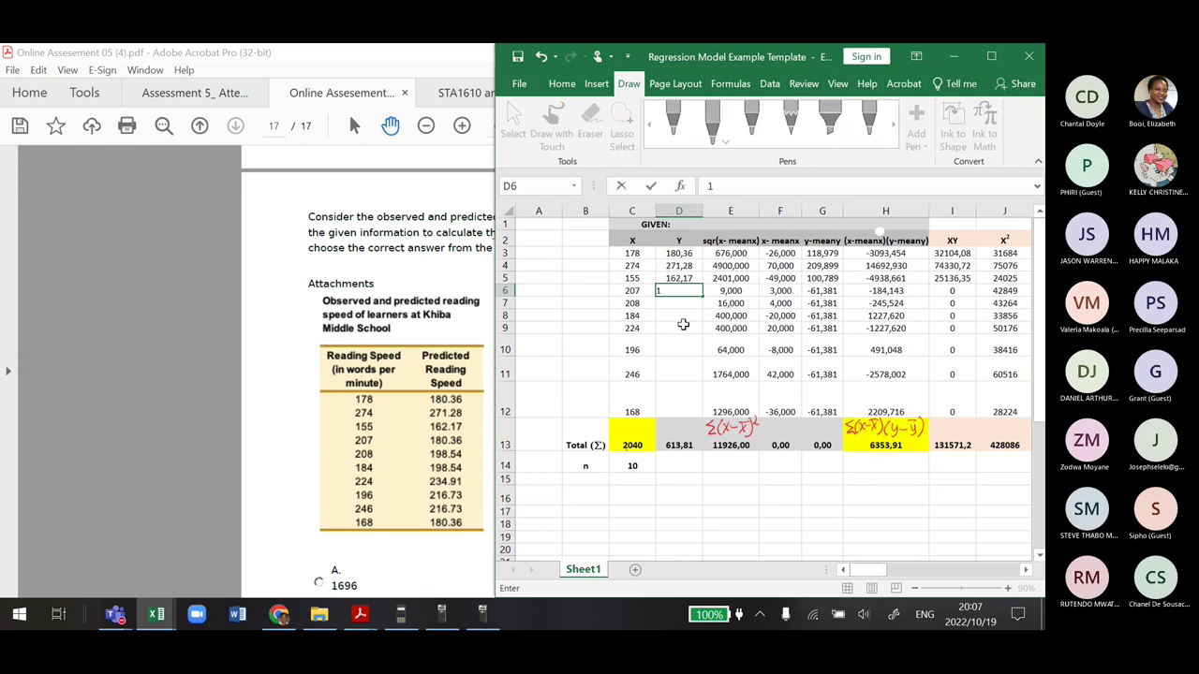
pyautogui.write('80,36')
pyautogui.press('Return')
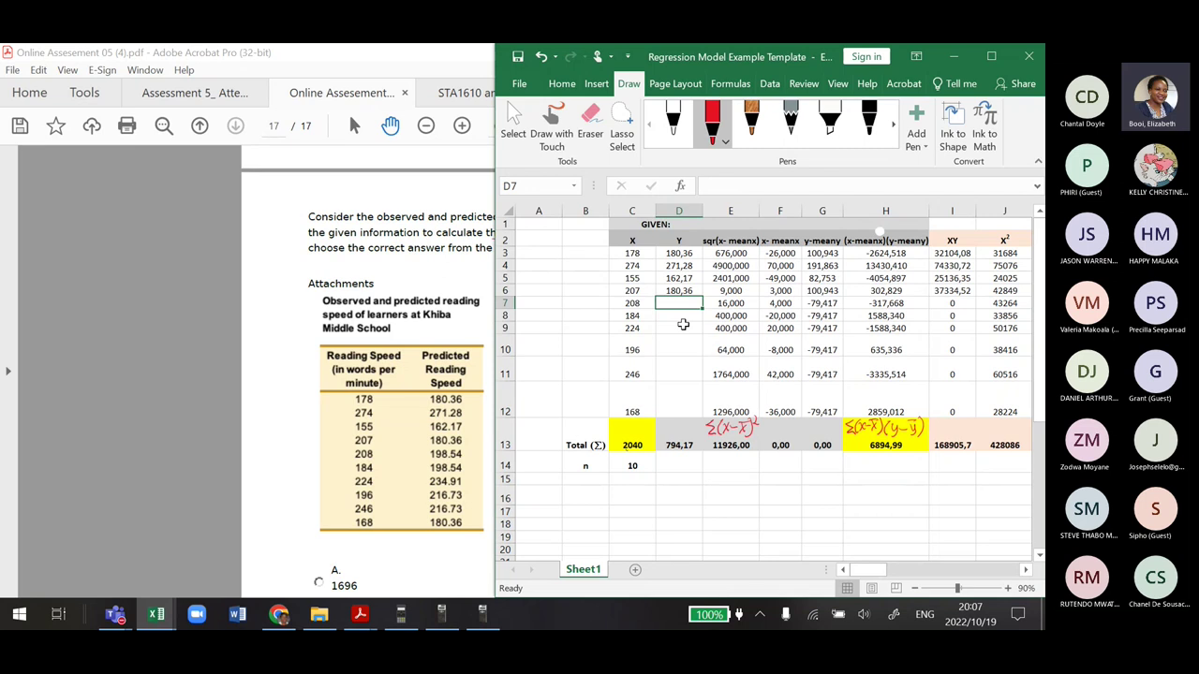
# Enter 198,54, 234,91 and 216 in the Y column cells D7 to D9
pyautogui.write('198')
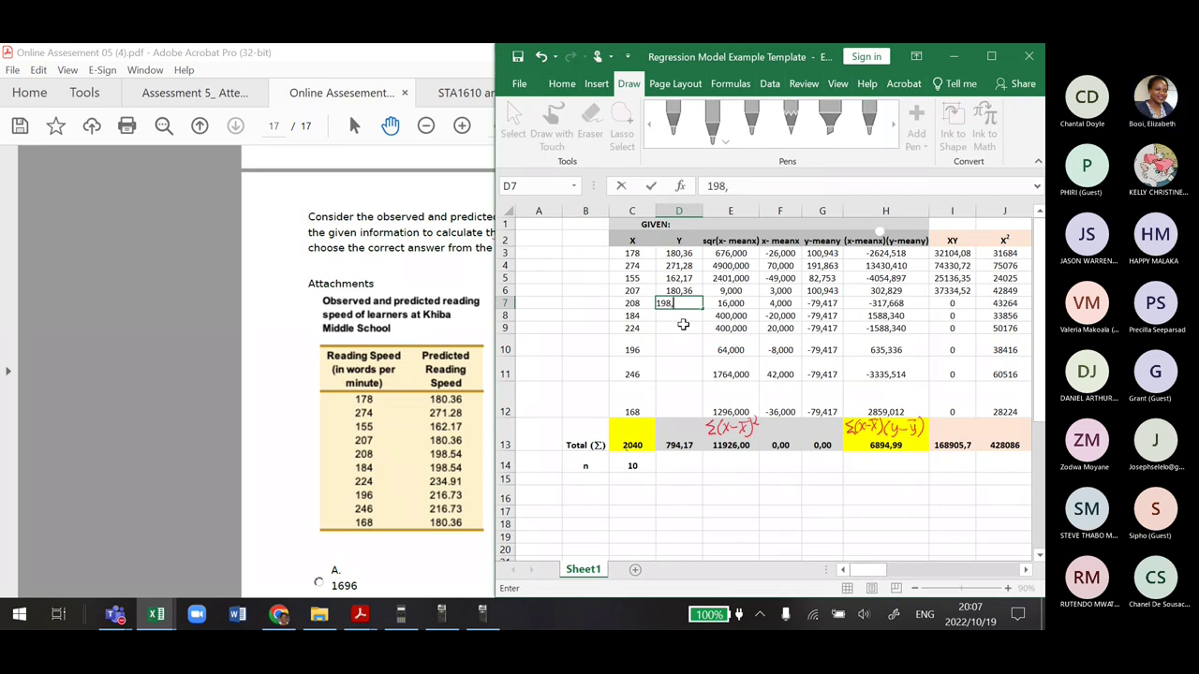
pyautogui.write(',54')
pyautogui.press('Return')
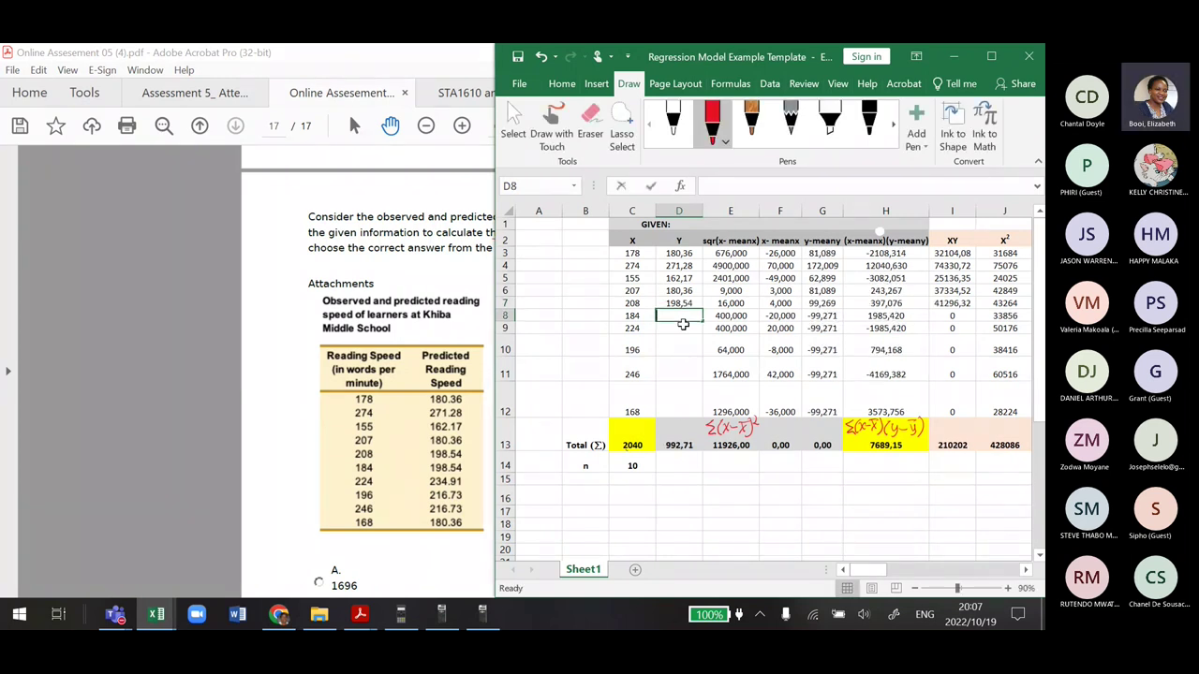
pyautogui.write('234,')
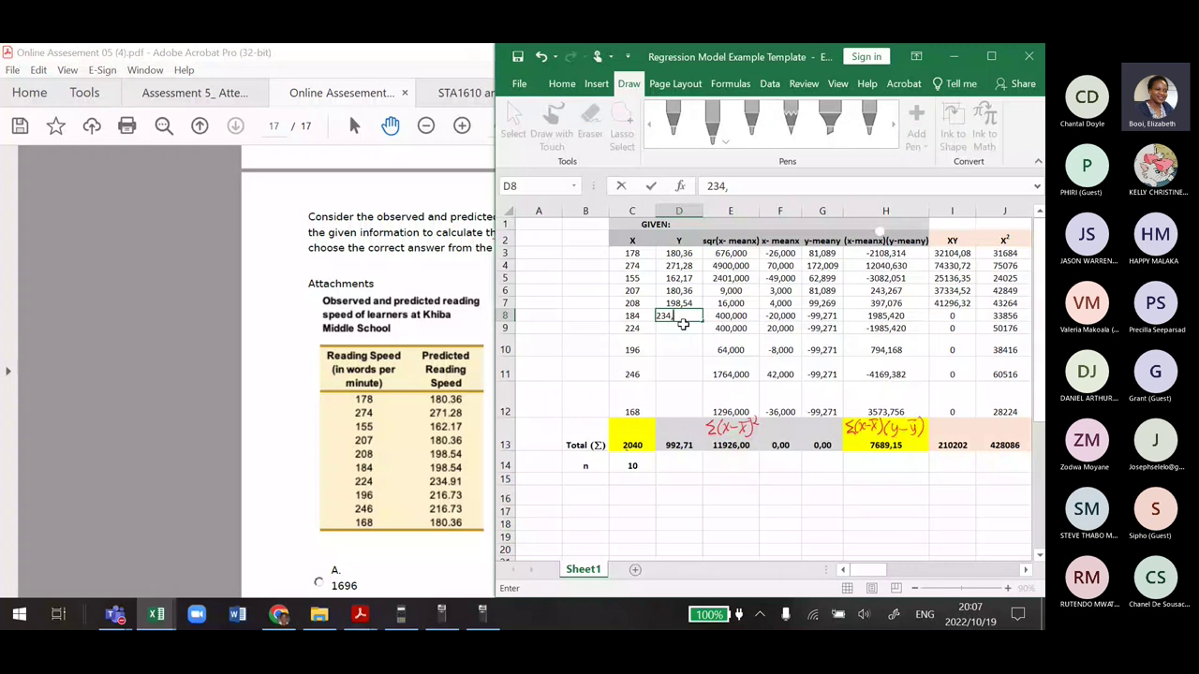
pyautogui.write('91')
pyautogui.press('Return')
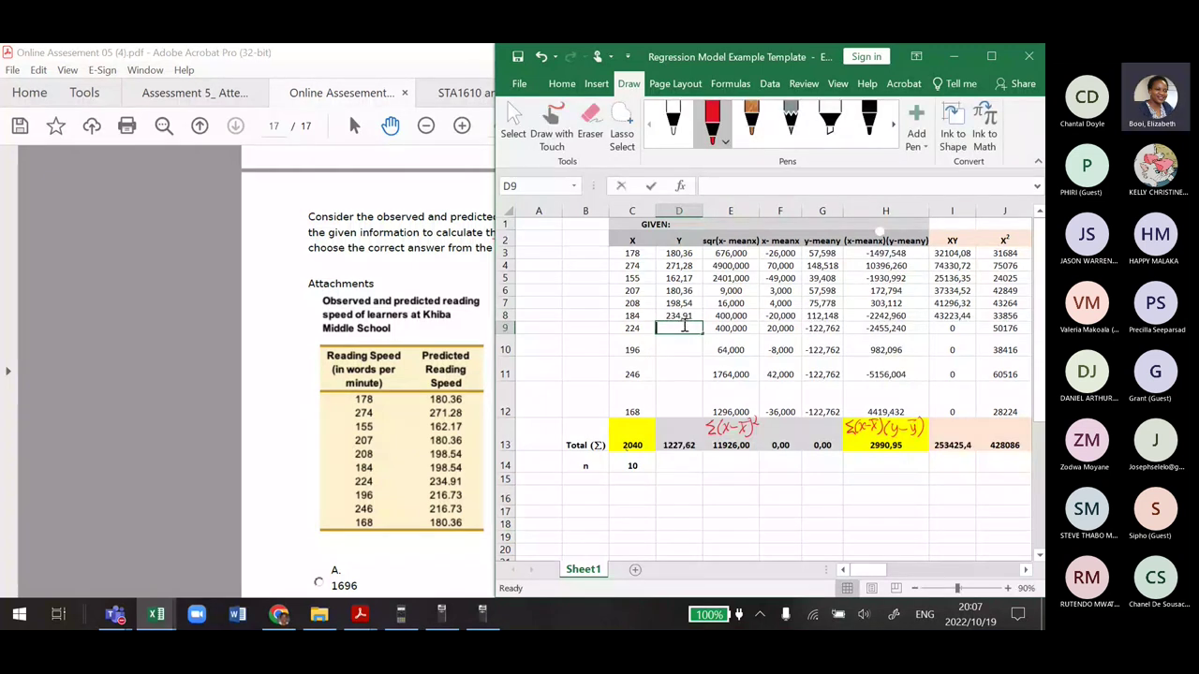
pyautogui.write('216,')
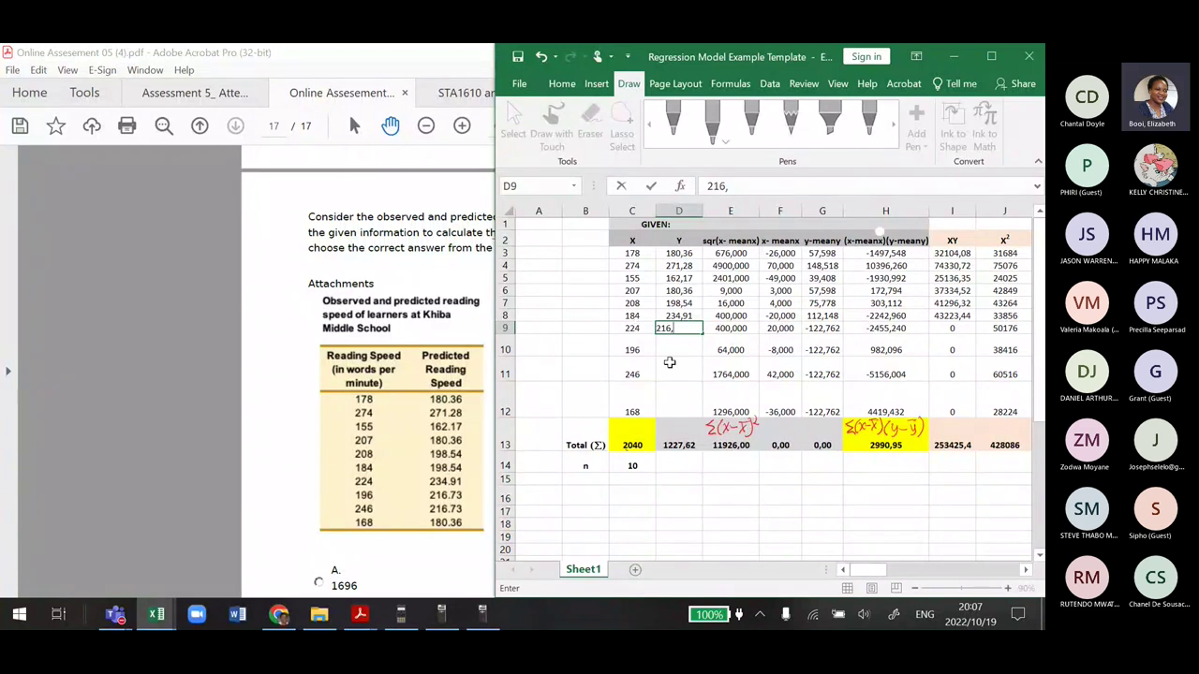
pyautogui.press('Return')
# Copy the Y values in D8:D9 one row down to D9:D10 and enter the skipped predicted speed 198,54 in D8
pyautogui.moveTo(678, 316)
pyautogui.mouseDown()
pyautogui.moveTo(673, 348)
pyautogui.moveTo(676, 326)
pyautogui.mouseUp()
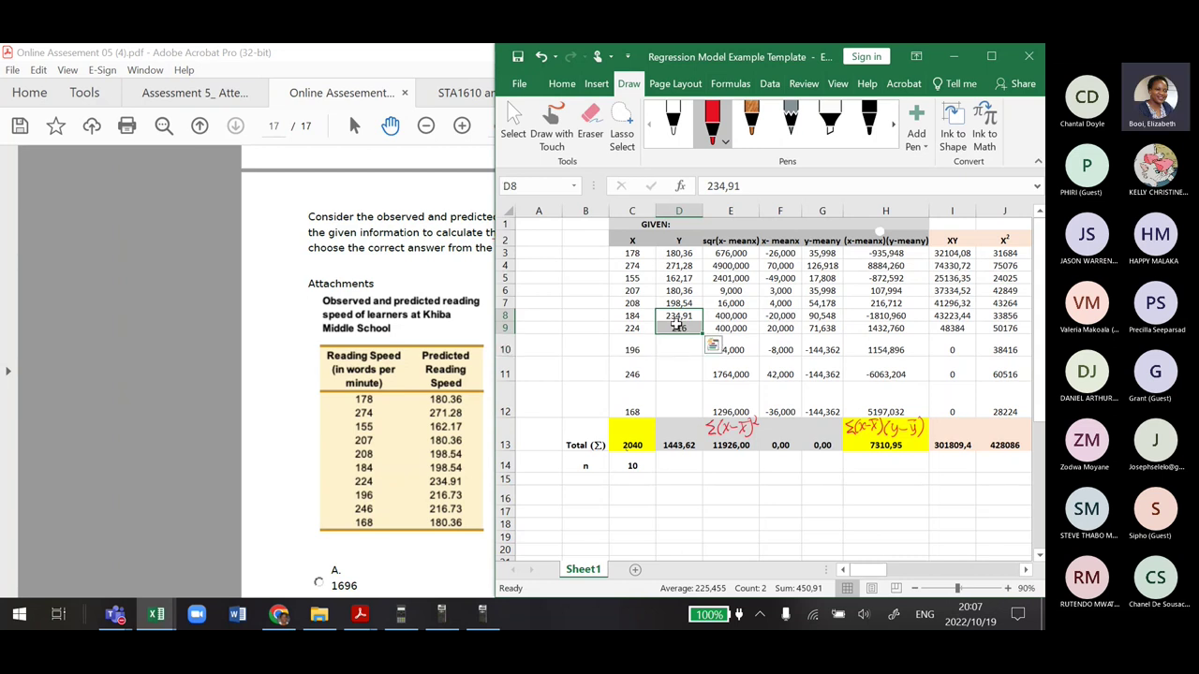
pyautogui.hotkey('ctrl', 'c')
pyautogui.click(677, 328)
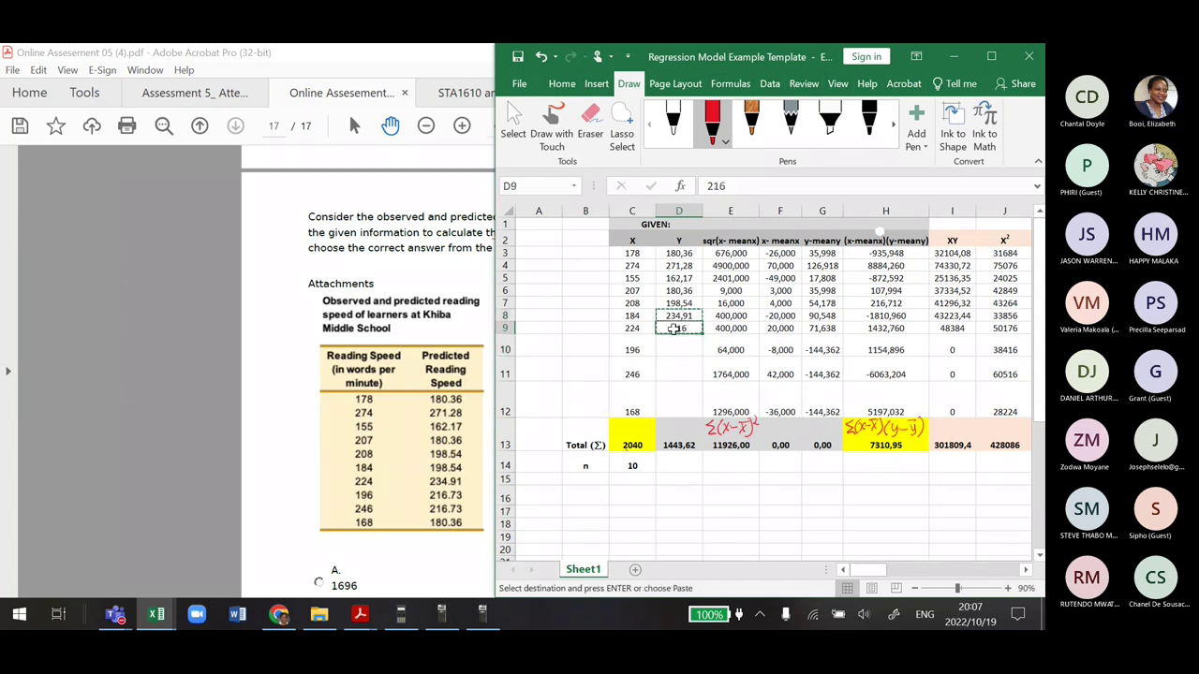
pyautogui.press('Return')
pyautogui.click(688, 316)
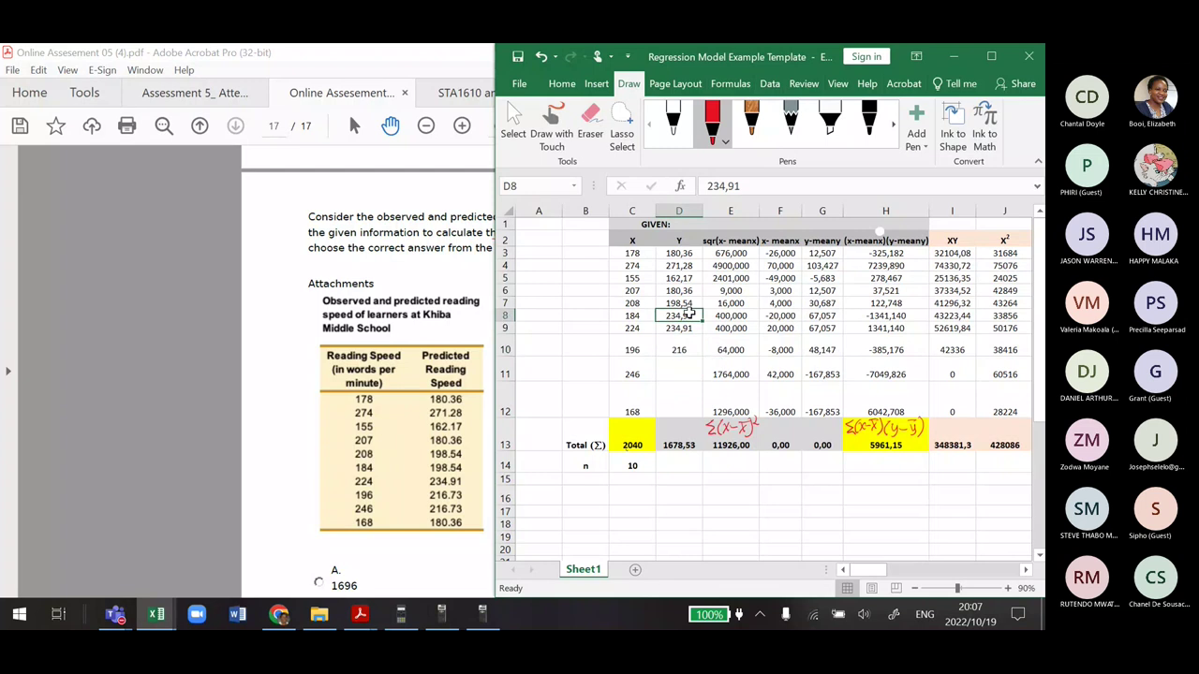
pyautogui.write('198')
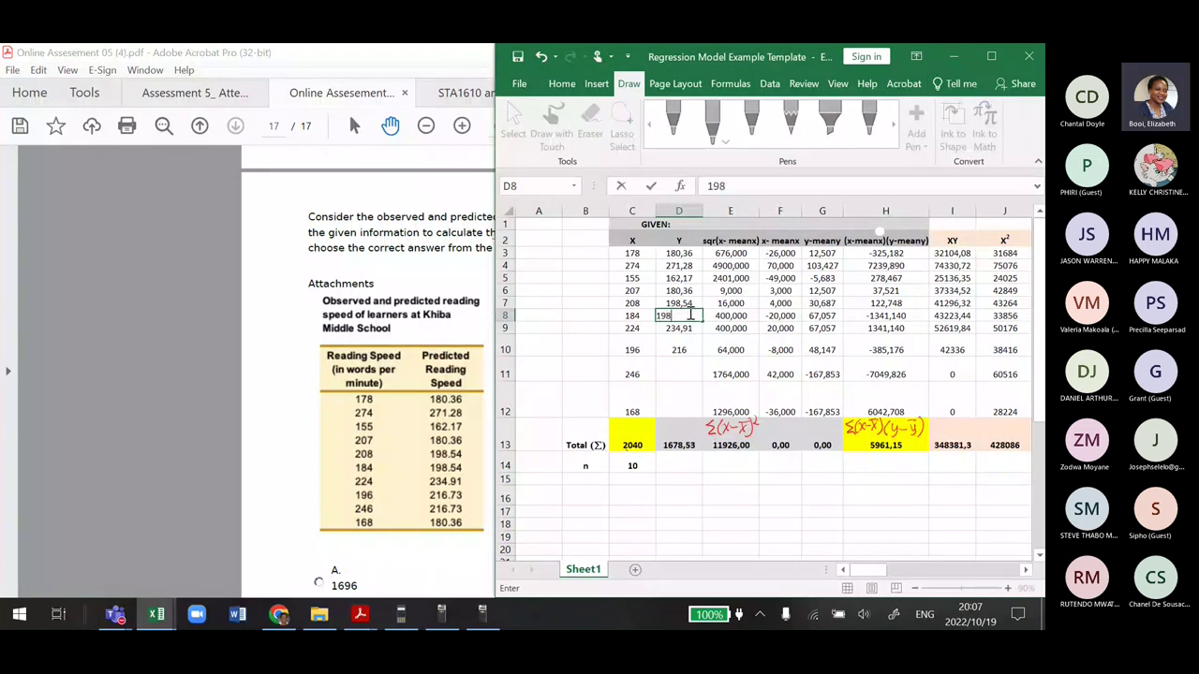
pyautogui.write(',54')
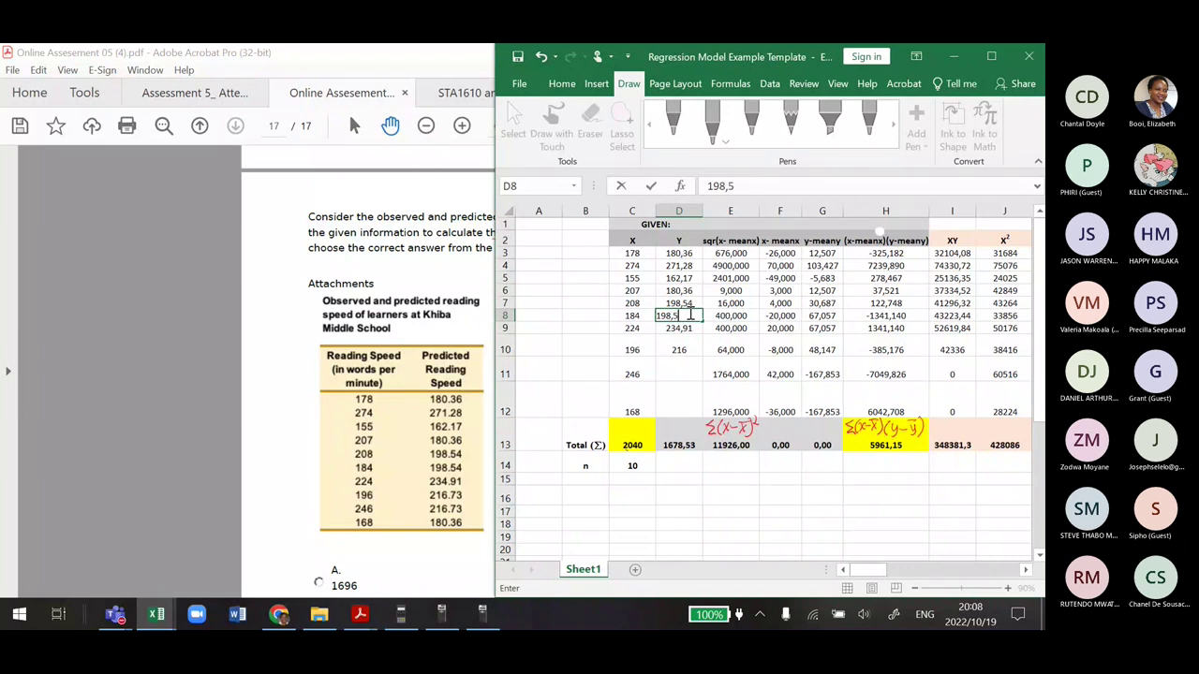
# Enter the predicted reading speed 216,73 in both Y column cells D10 and D11
pyautogui.click(674, 346)
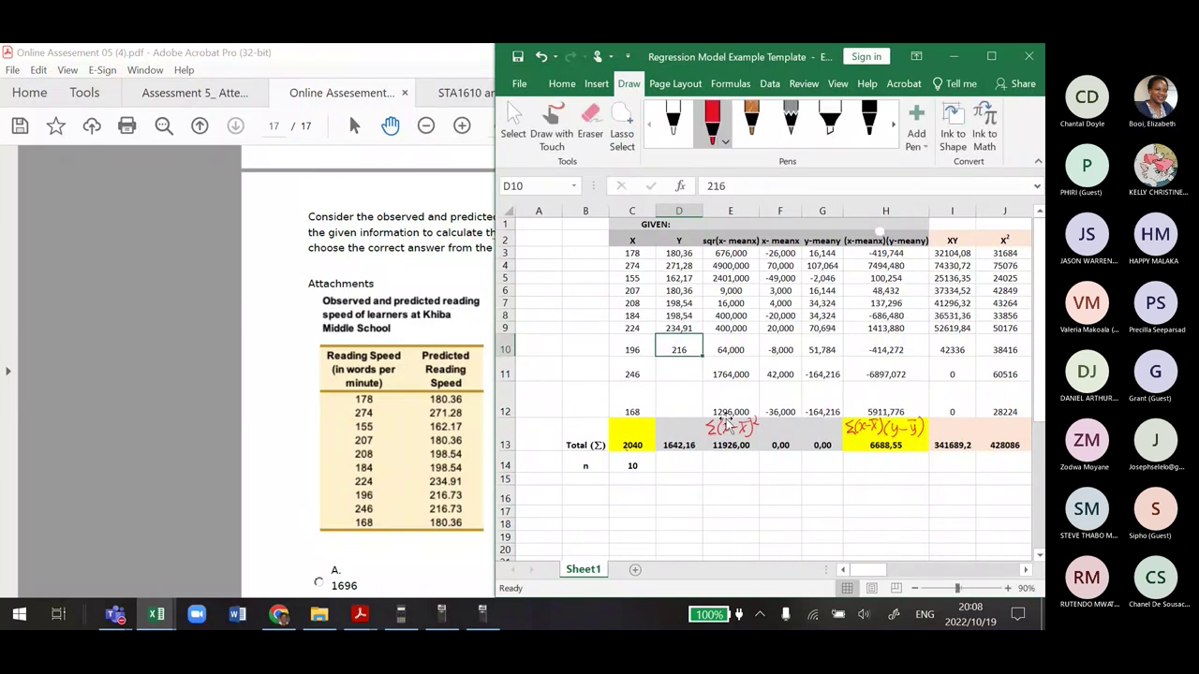
pyautogui.write('216')
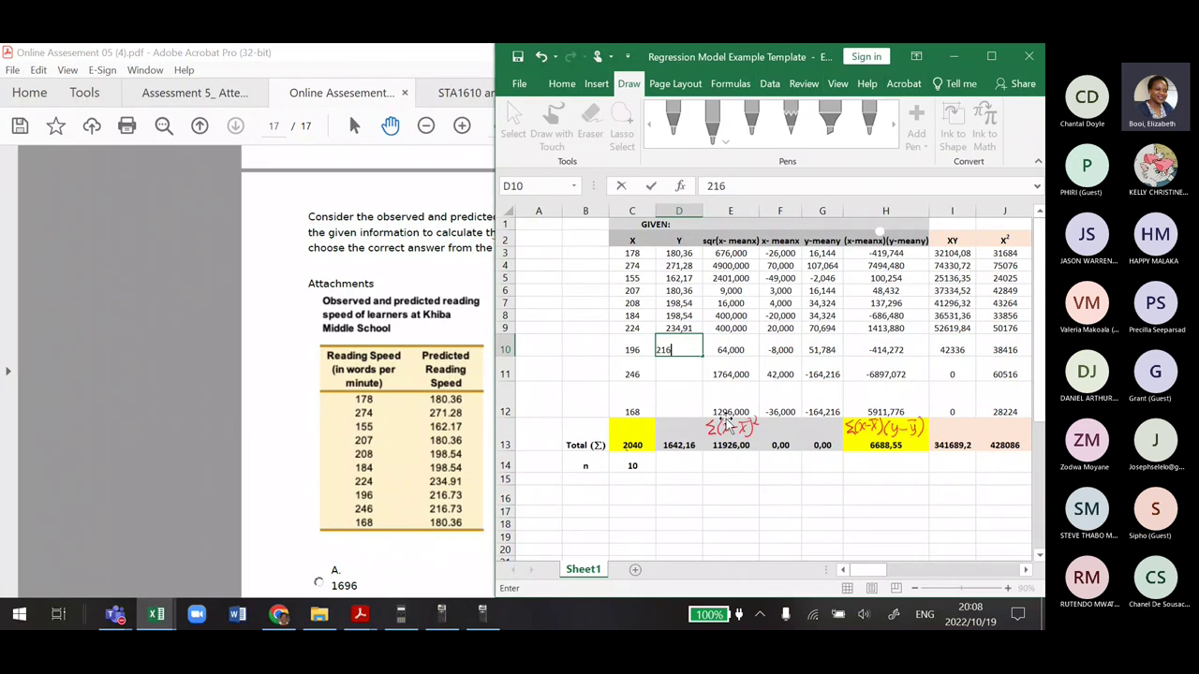
pyautogui.write(',73')
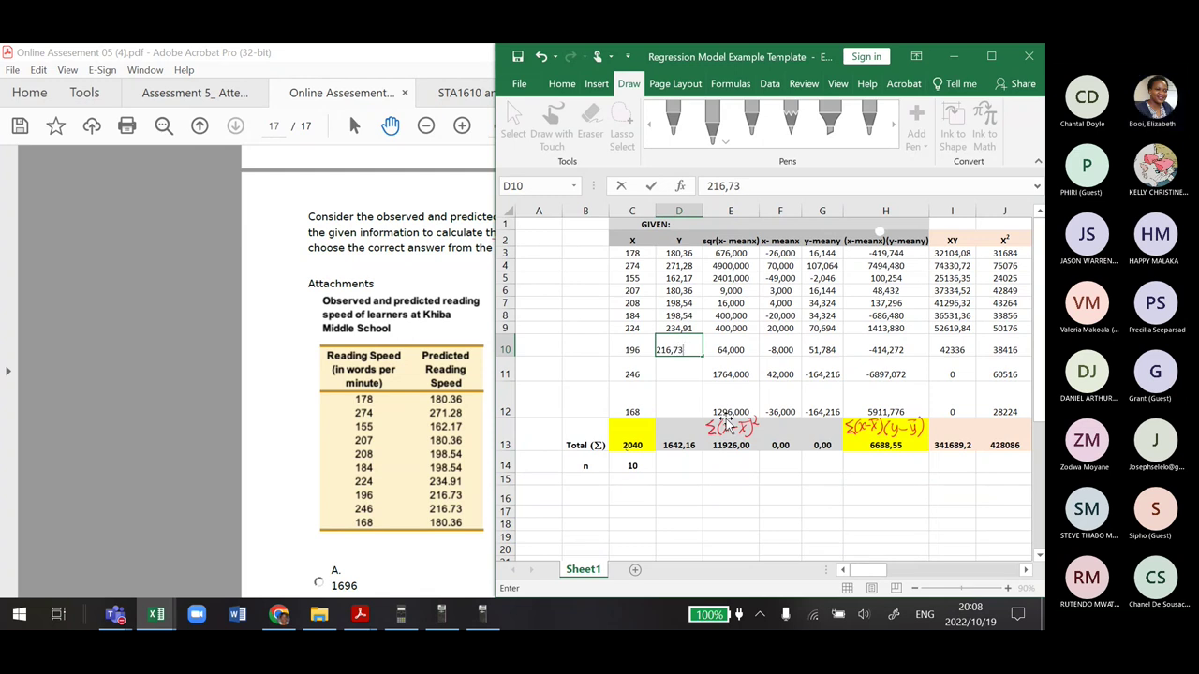
pyautogui.press('Return')
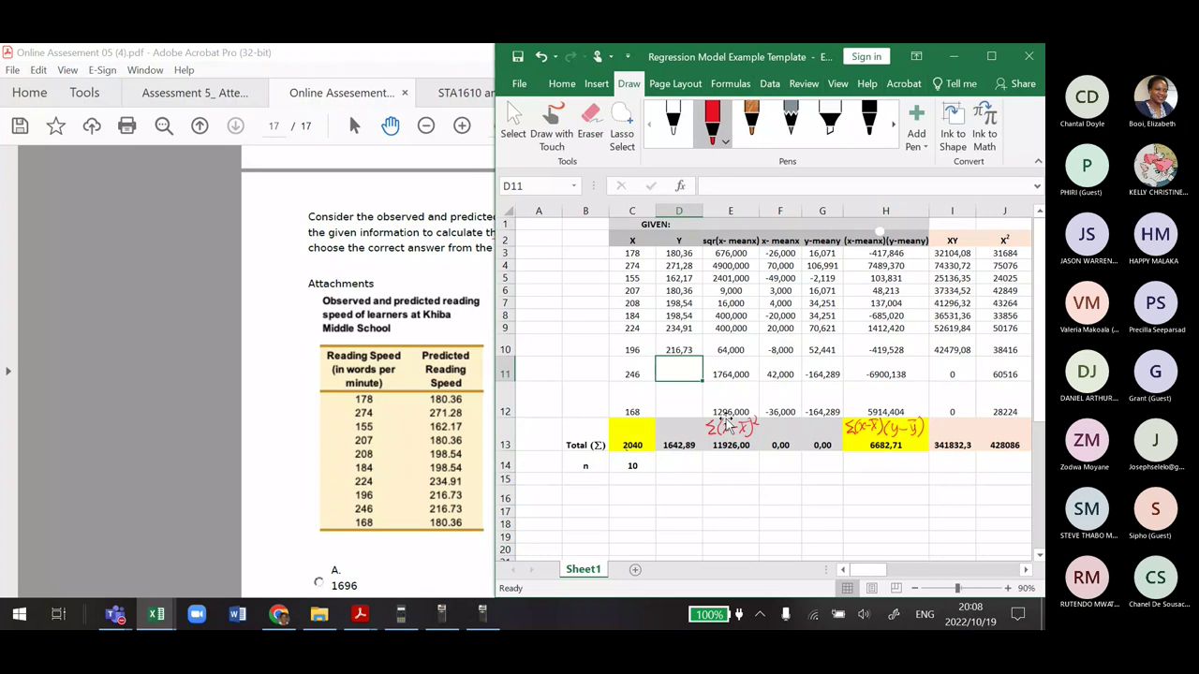
pyautogui.write('216')
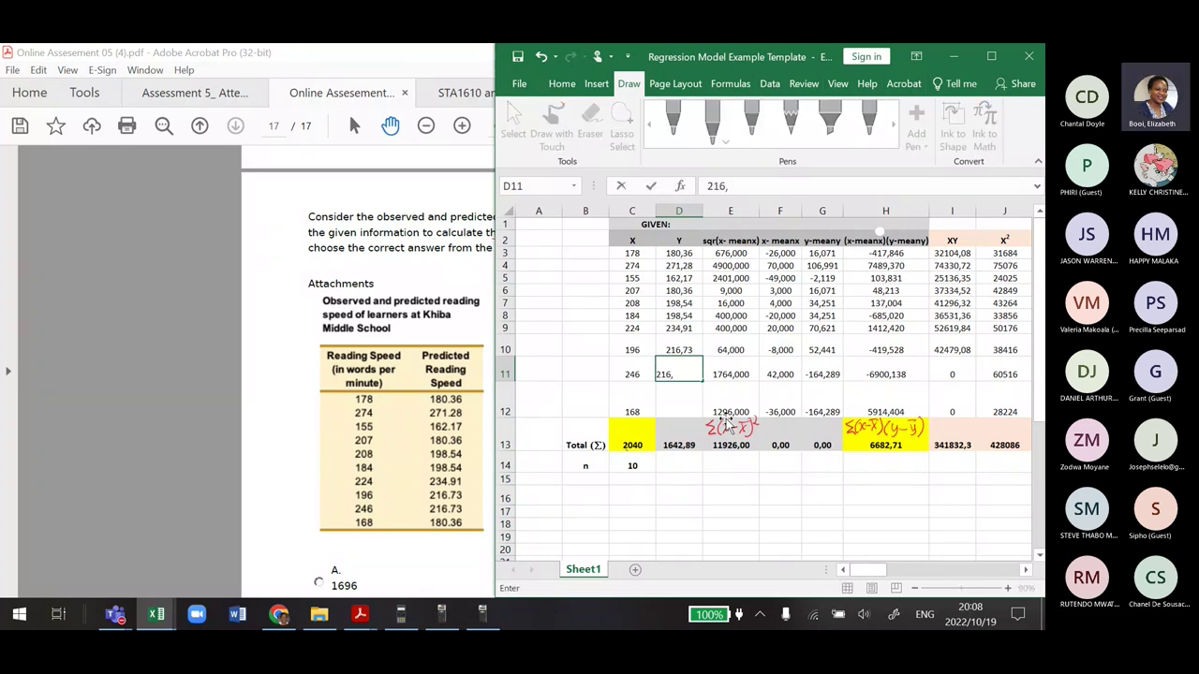
pyautogui.write(',73')
pyautogui.press('Return')
# Enter the last predicted reading speed, 180,36, in the Y column cell D12
pyautogui.write('1')
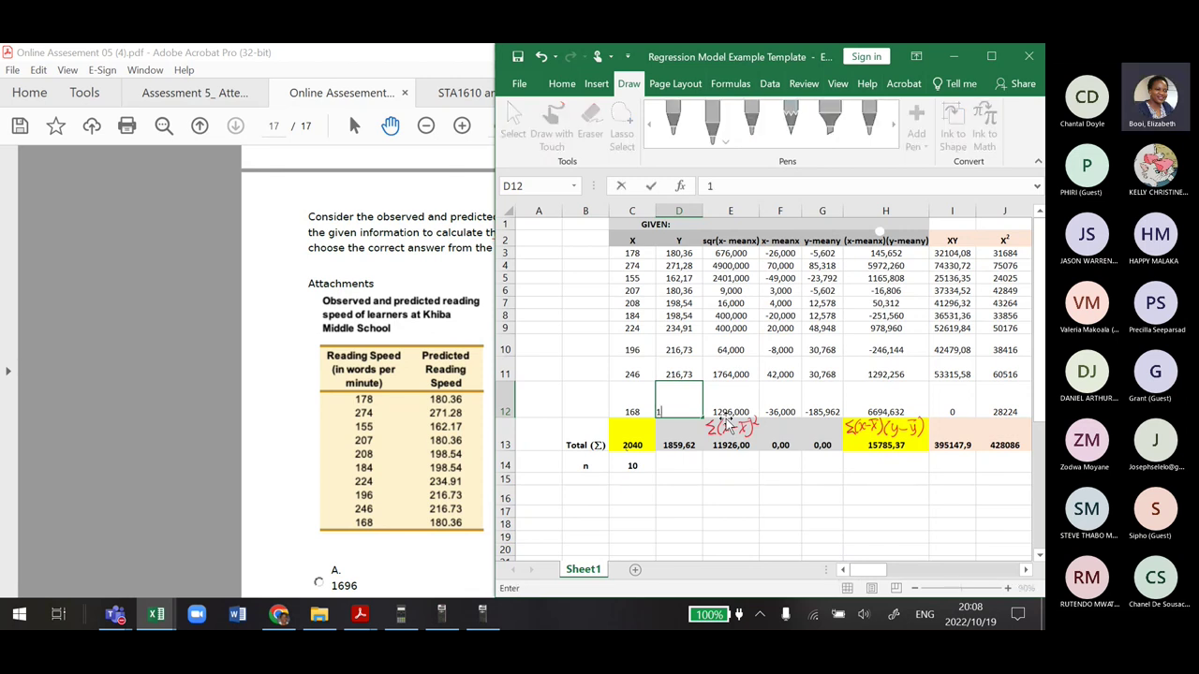
pyautogui.write('80')
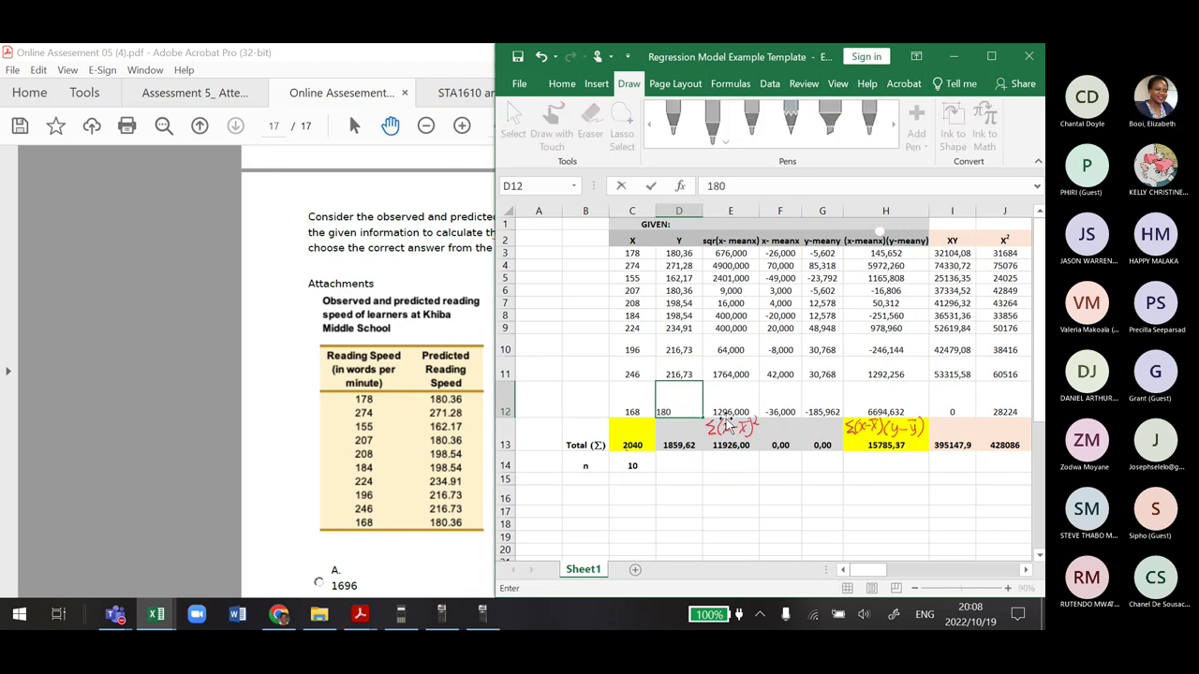
pyautogui.write(',')
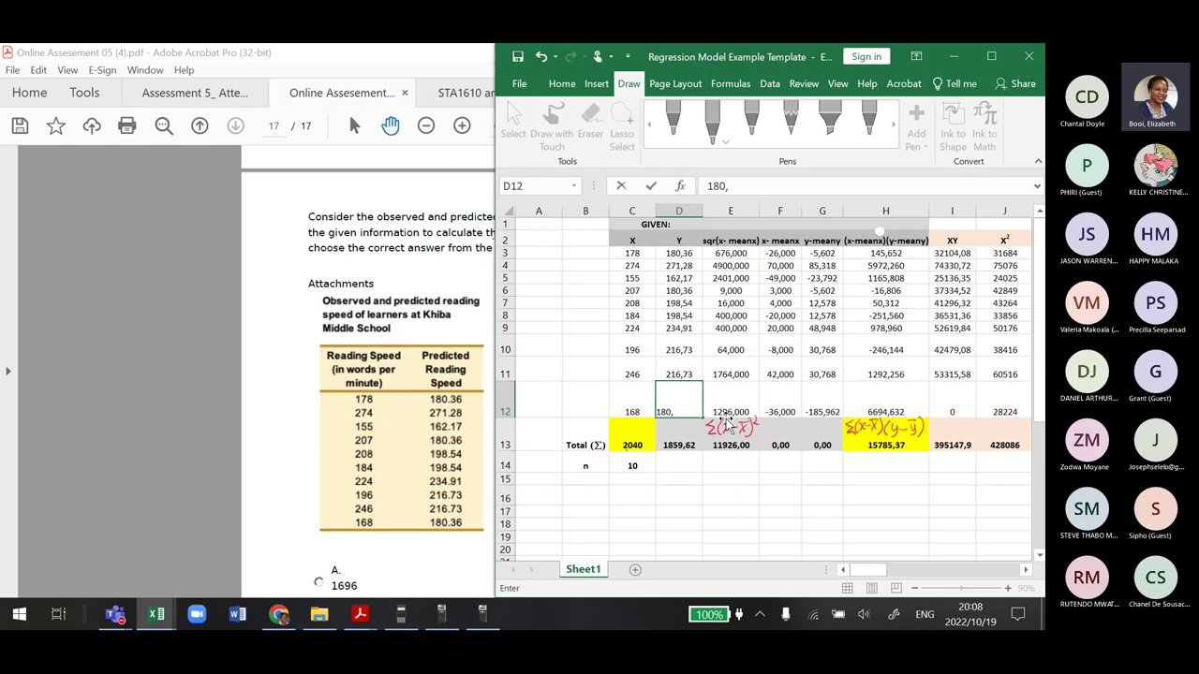
pyautogui.write('36')
pyautogui.click(749, 493)
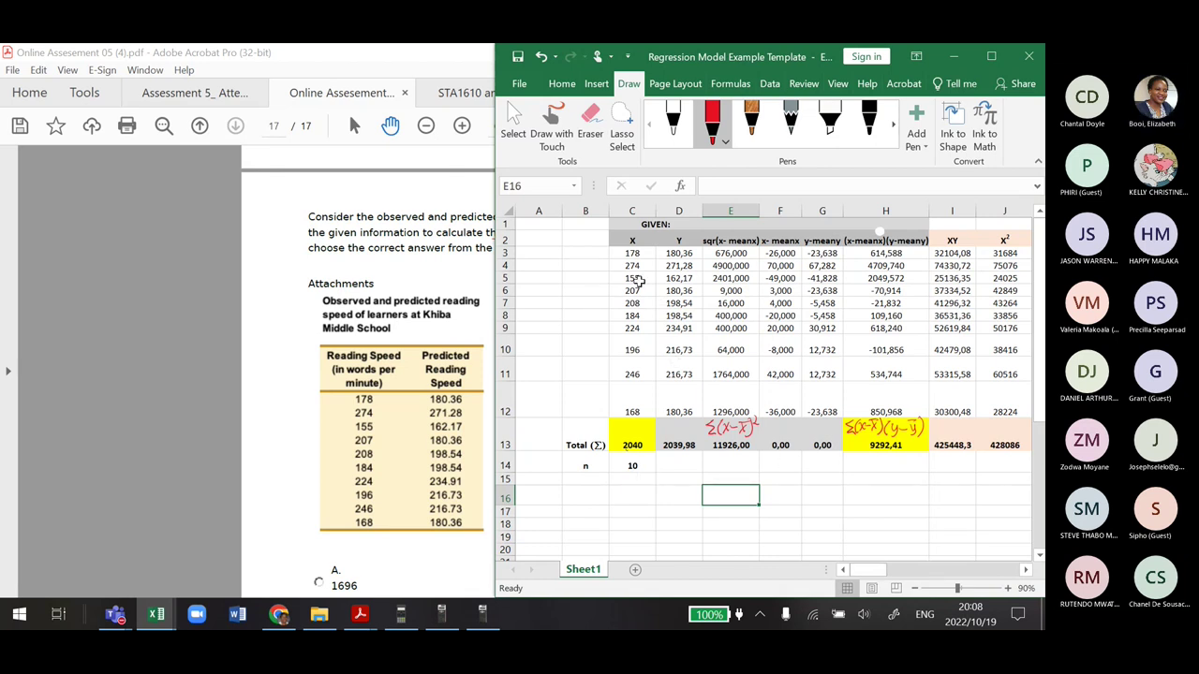
# Copy the X and Y values in C3:D12 into the SSE, SSR and SST table starting at C31
pyautogui.moveTo(631, 251); pyautogui.dragTo(685, 402)
pyautogui.hotkey('ctrl', 'c')
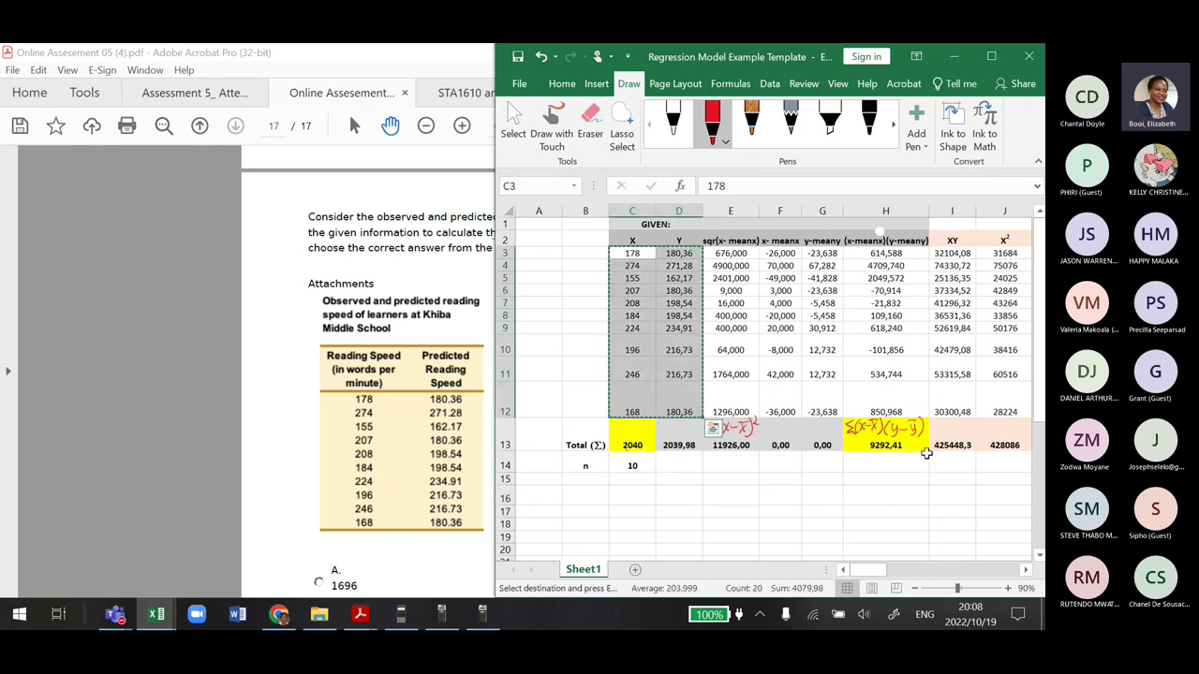
pyautogui.scroll(-5, 1039, 342)
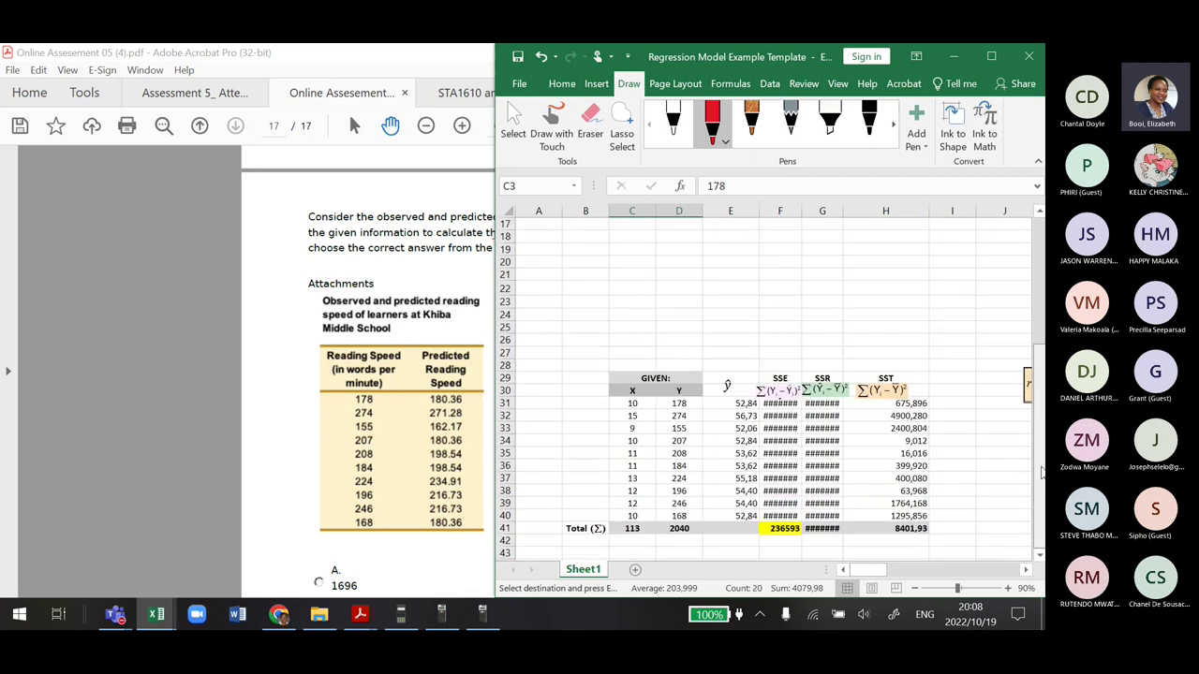
pyautogui.click(633, 404)
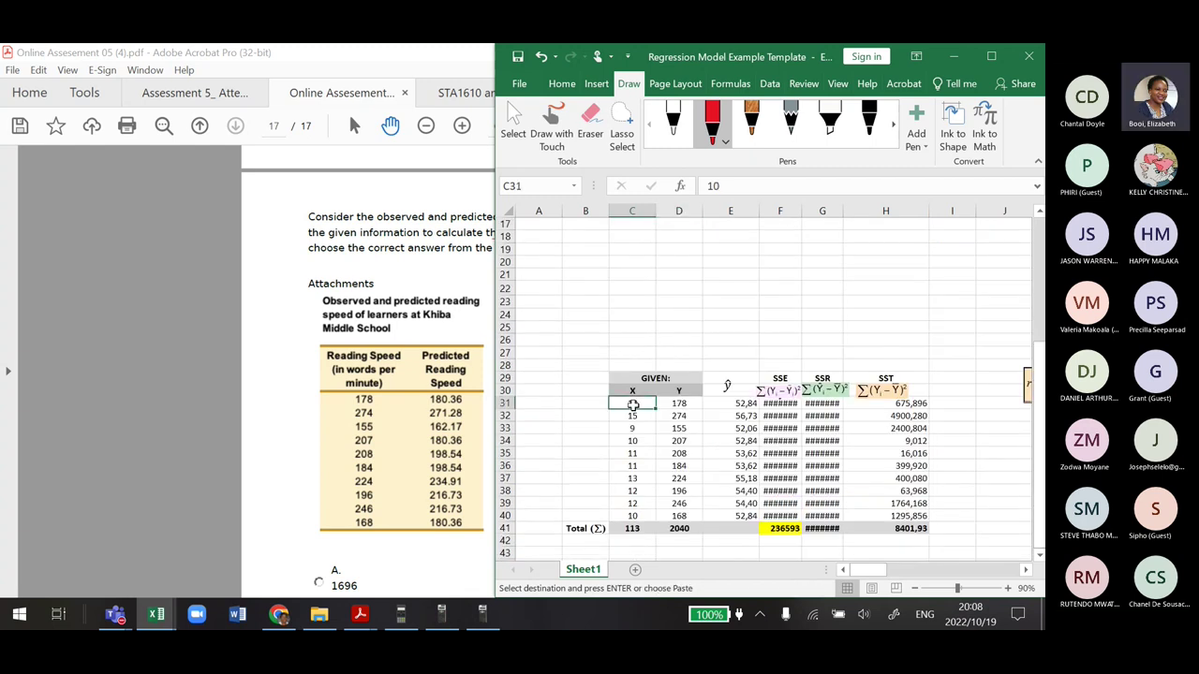
pyautogui.hotkey('ctrl', 'v')
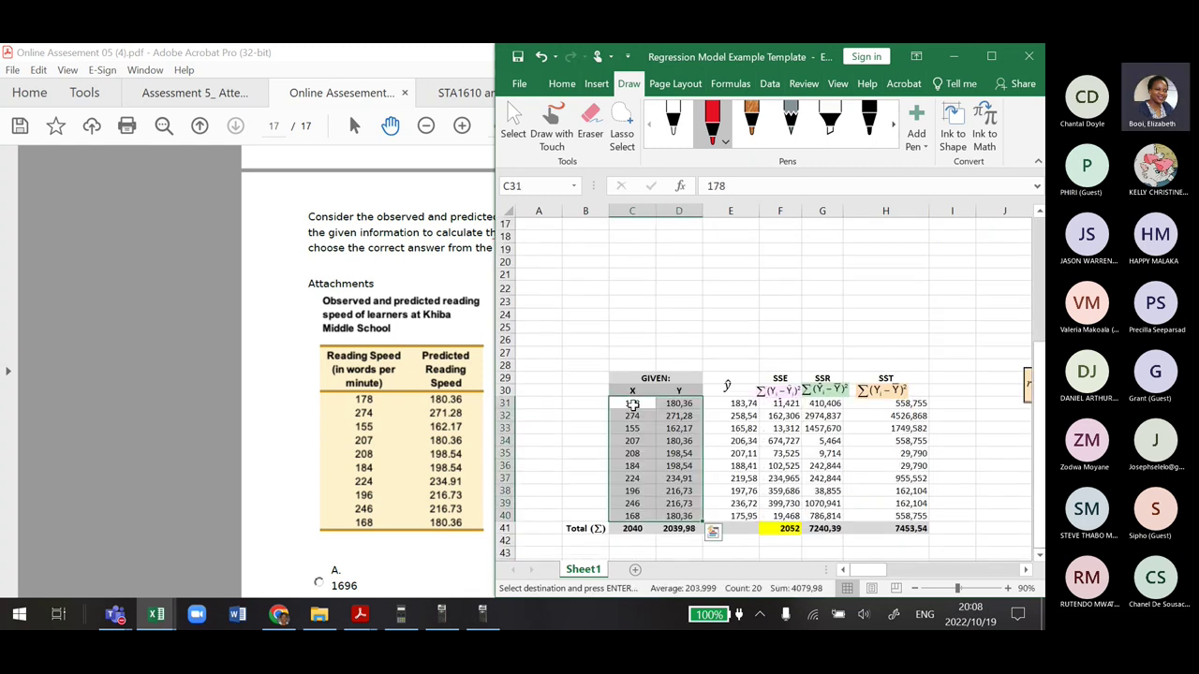
pyautogui.click(965, 428)
# Inspect the SSE total's formula in cell F41 without changing it
pyautogui.click(785, 529)
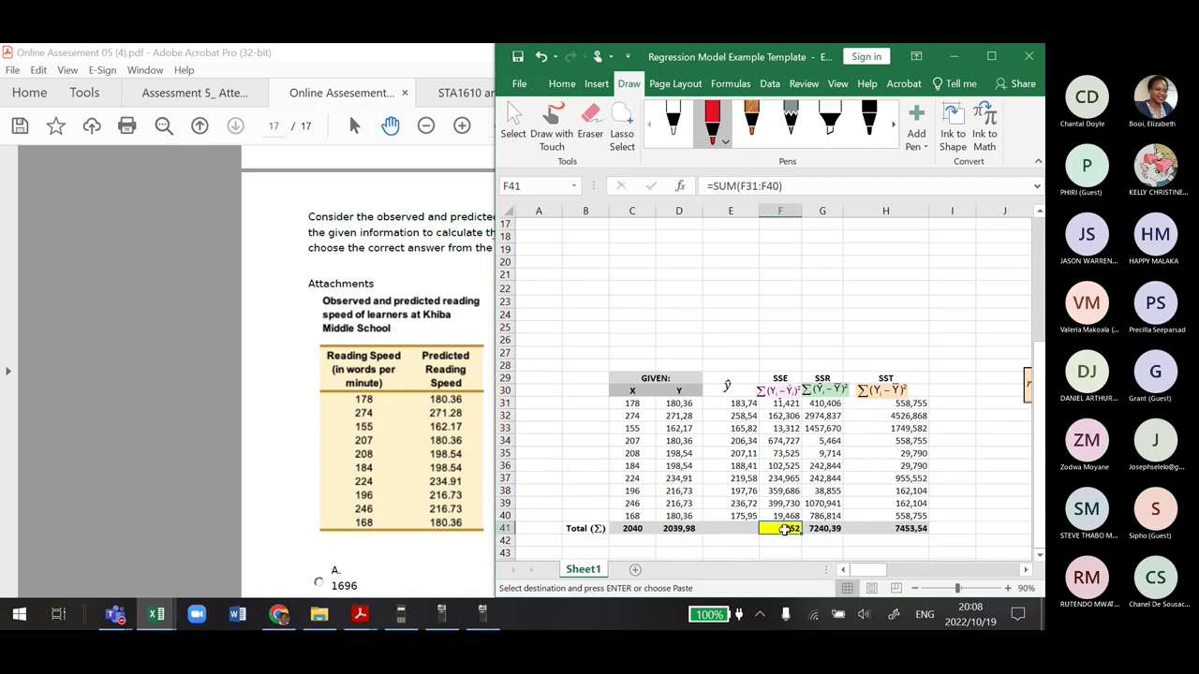
pyautogui.doubleClick(784, 529)
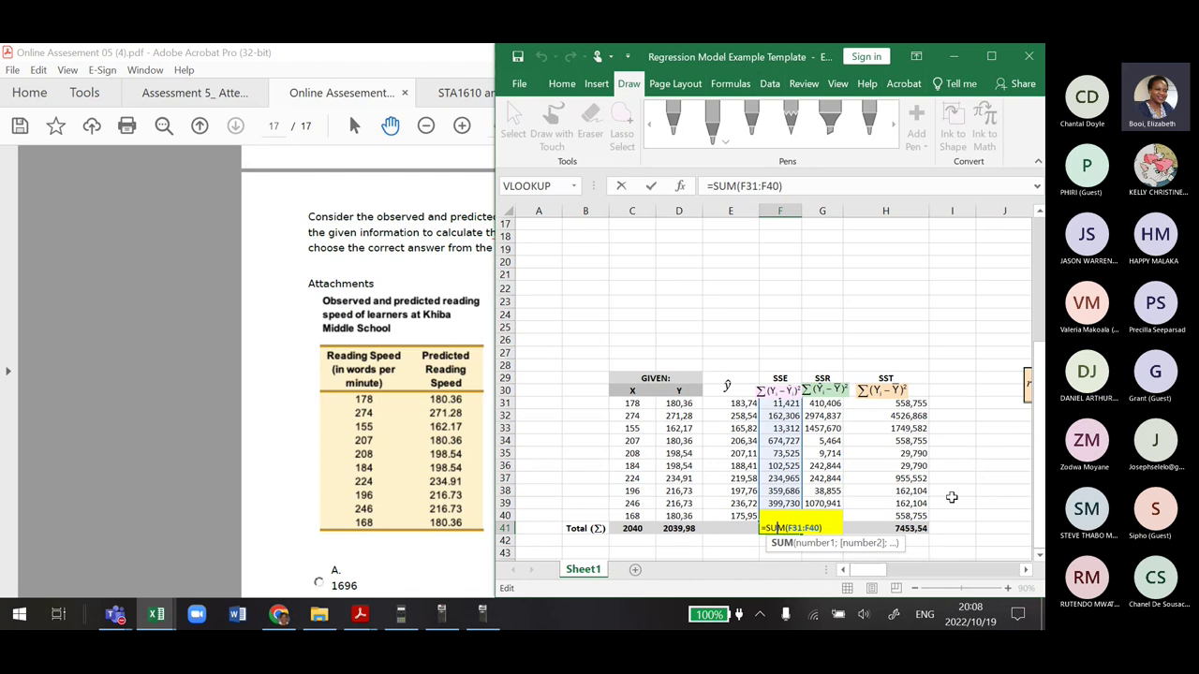
pyautogui.hotkey('ctrl', 'Return')
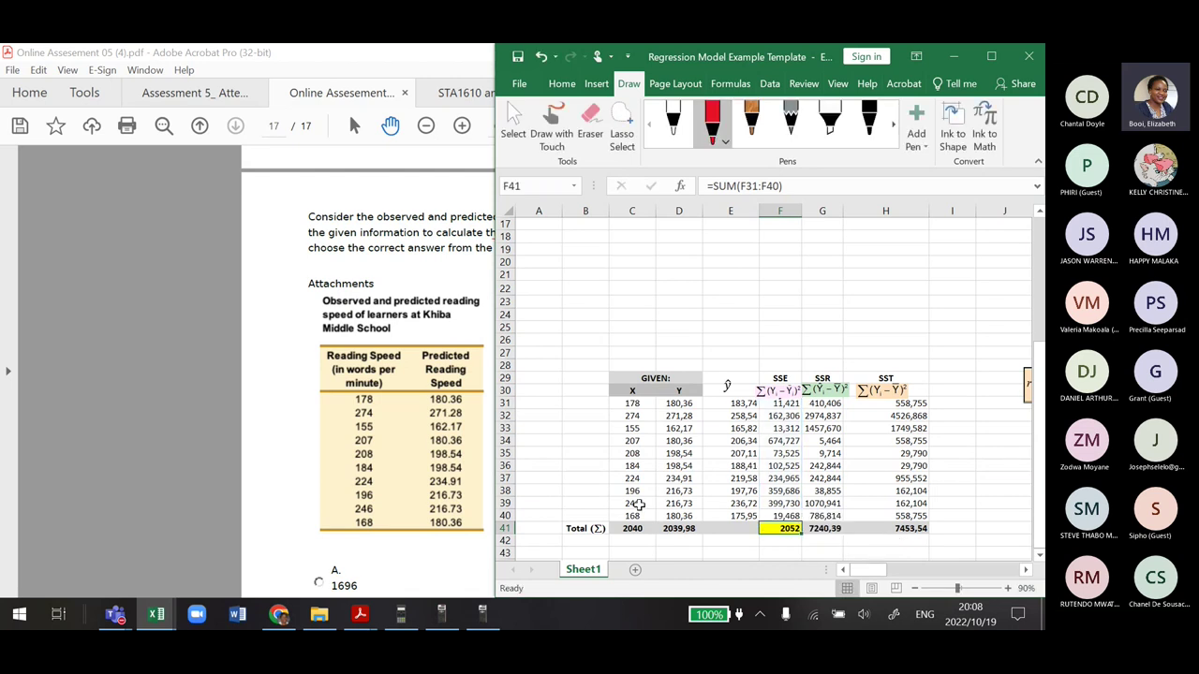
# Switch to the assessment PDF in Acrobat and review answer options A to E below the Khiba Middle School reading speed table
pyautogui.click(349, 515)
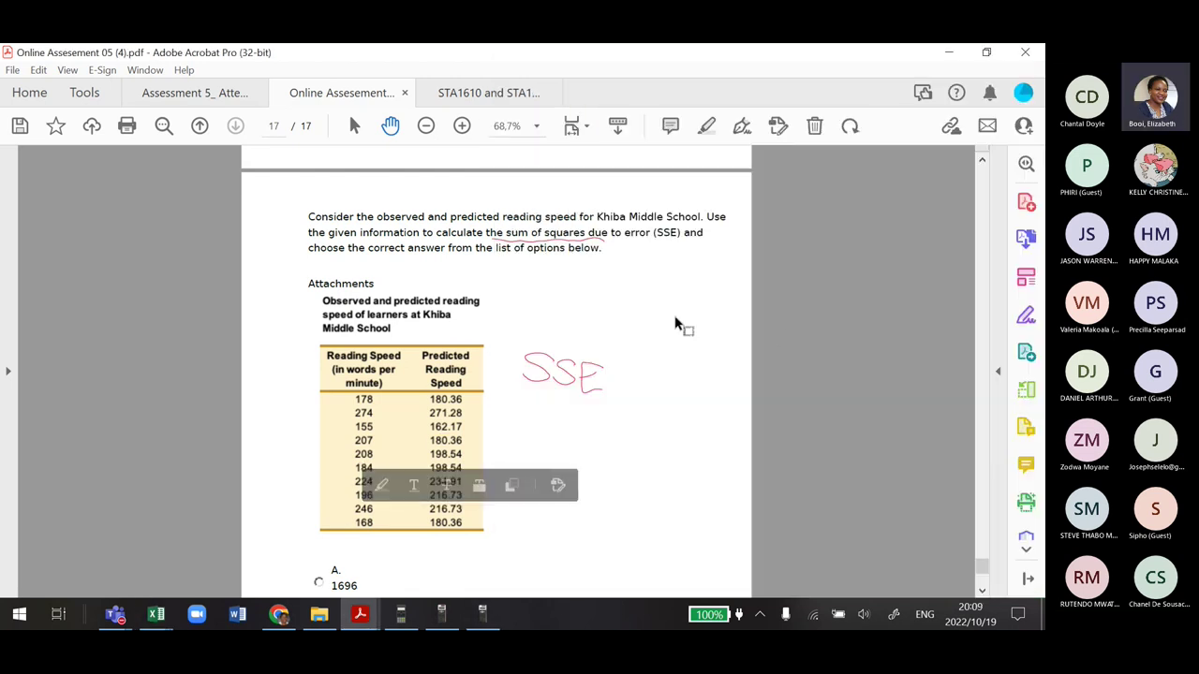
pyautogui.click(982, 592)
pyautogui.click(982, 592)
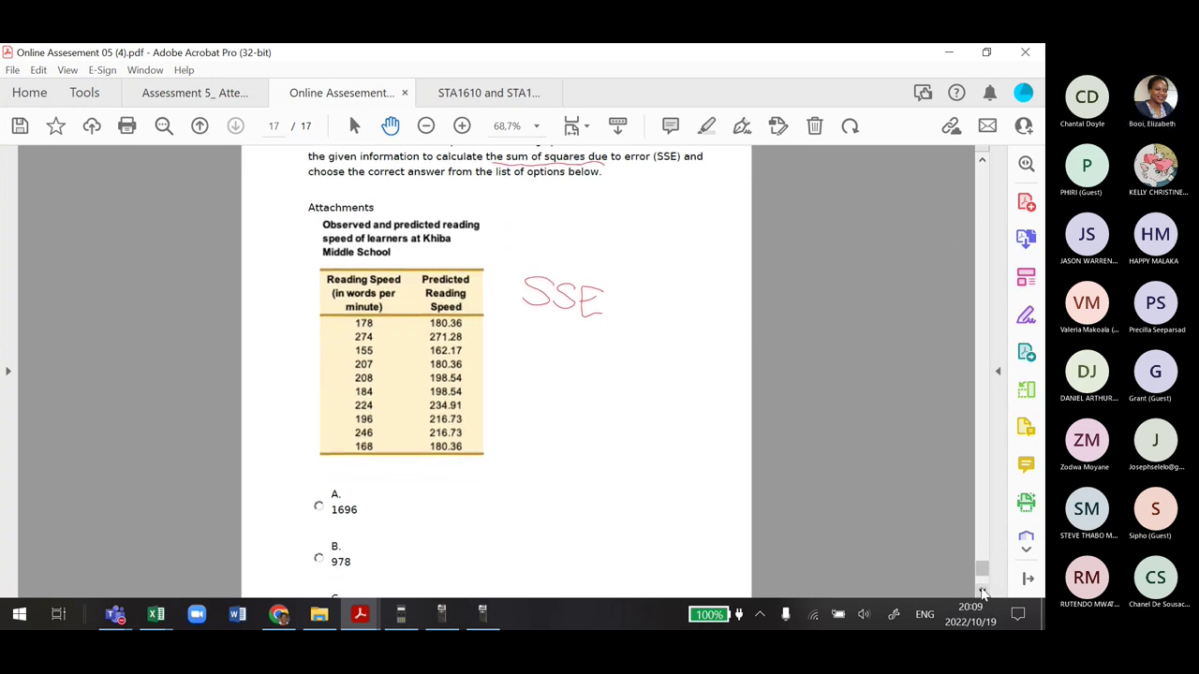
pyautogui.click(981, 592)
pyautogui.click(982, 592)
pyautogui.click(981, 591)
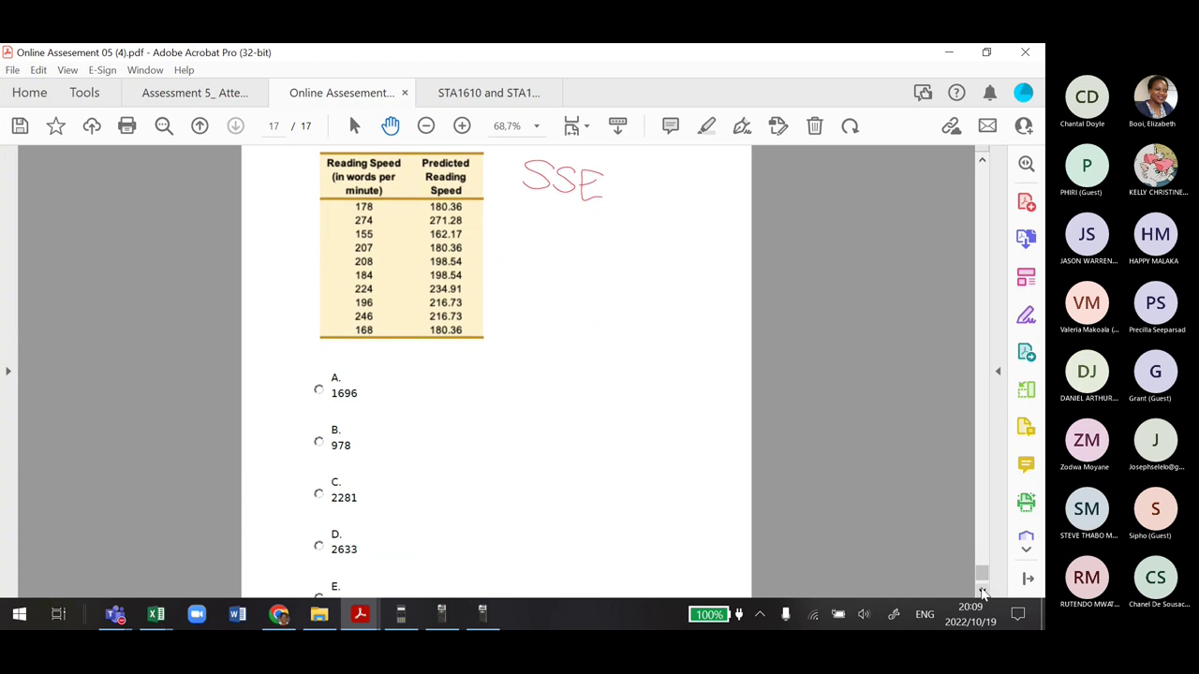
pyautogui.click(981, 592)
pyautogui.click(982, 592)
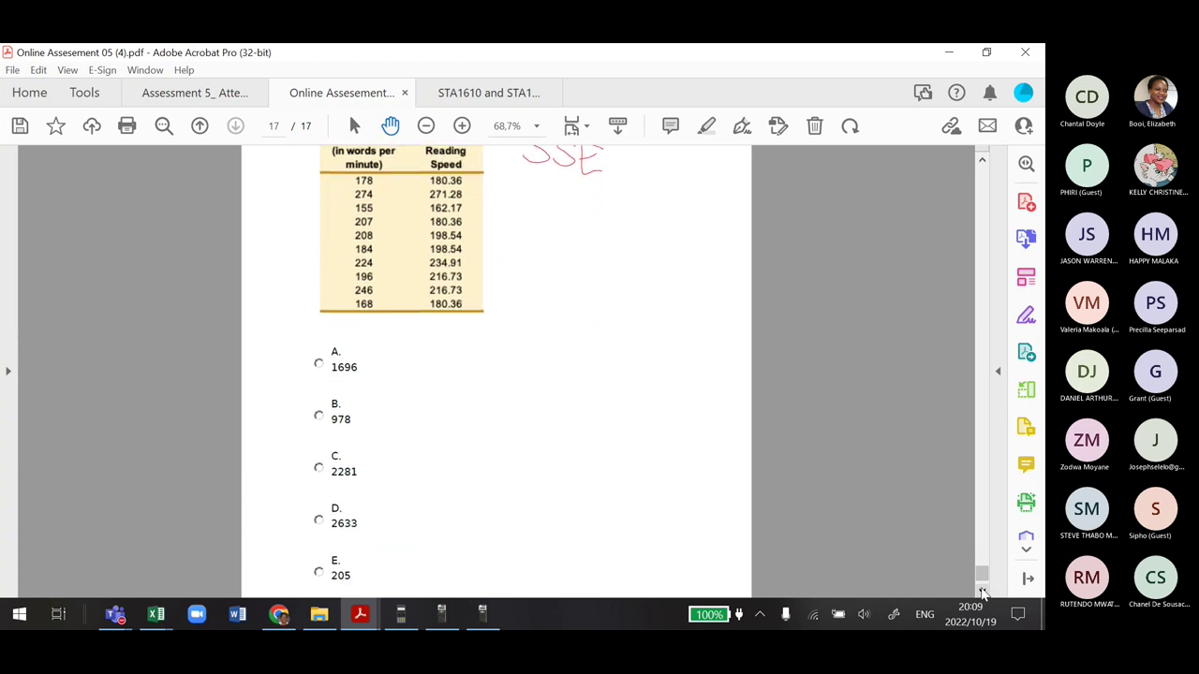
# Switch to the Regression Model workbook in Excel and inspect the squared-error formulas in the SSE column, including F32, F37 and F35
pyautogui.moveTo(157, 611)
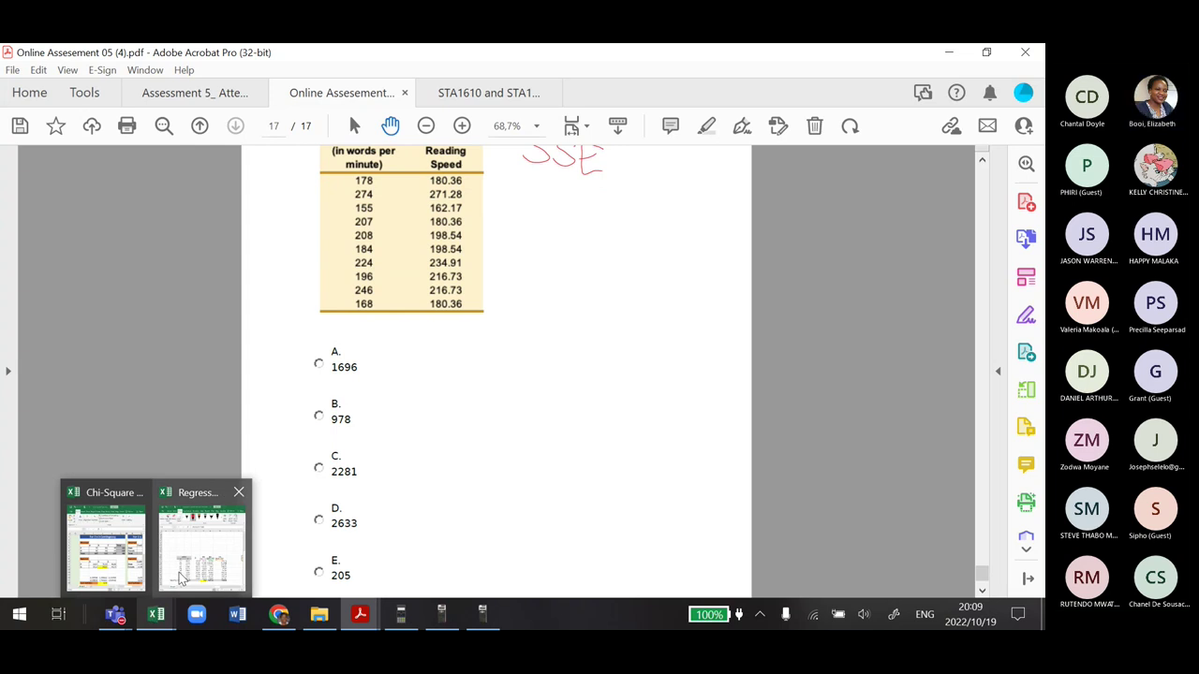
pyautogui.click(181, 578)
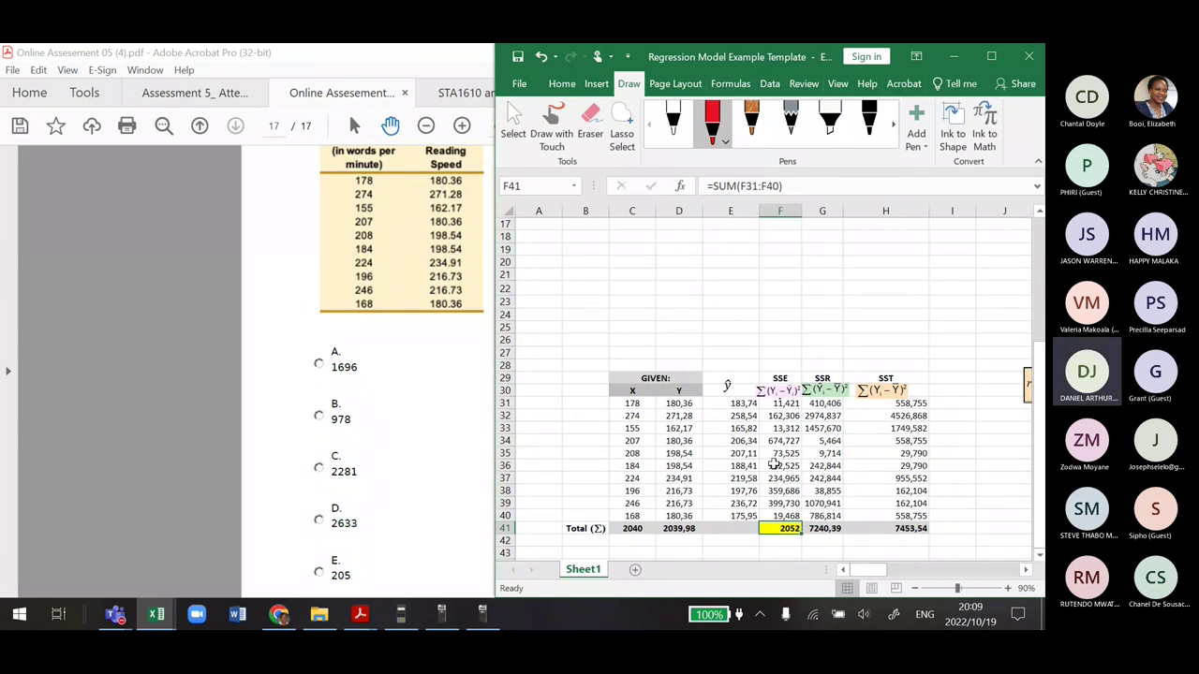
pyautogui.click(776, 397)
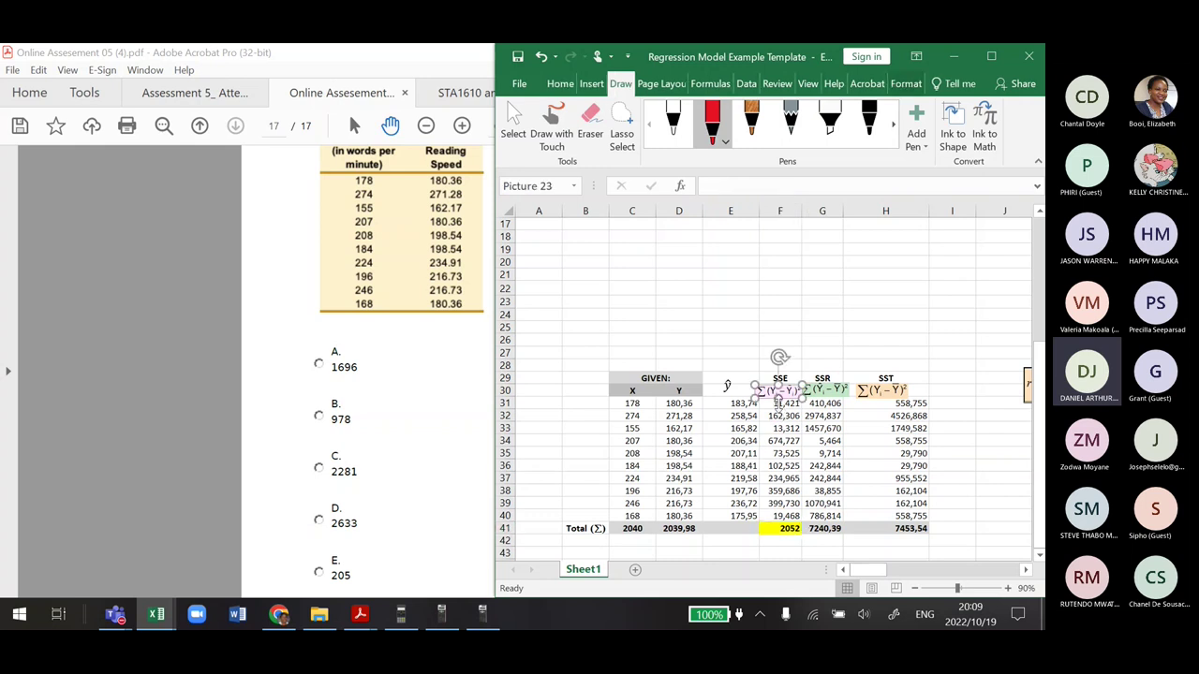
pyautogui.click(776, 412)
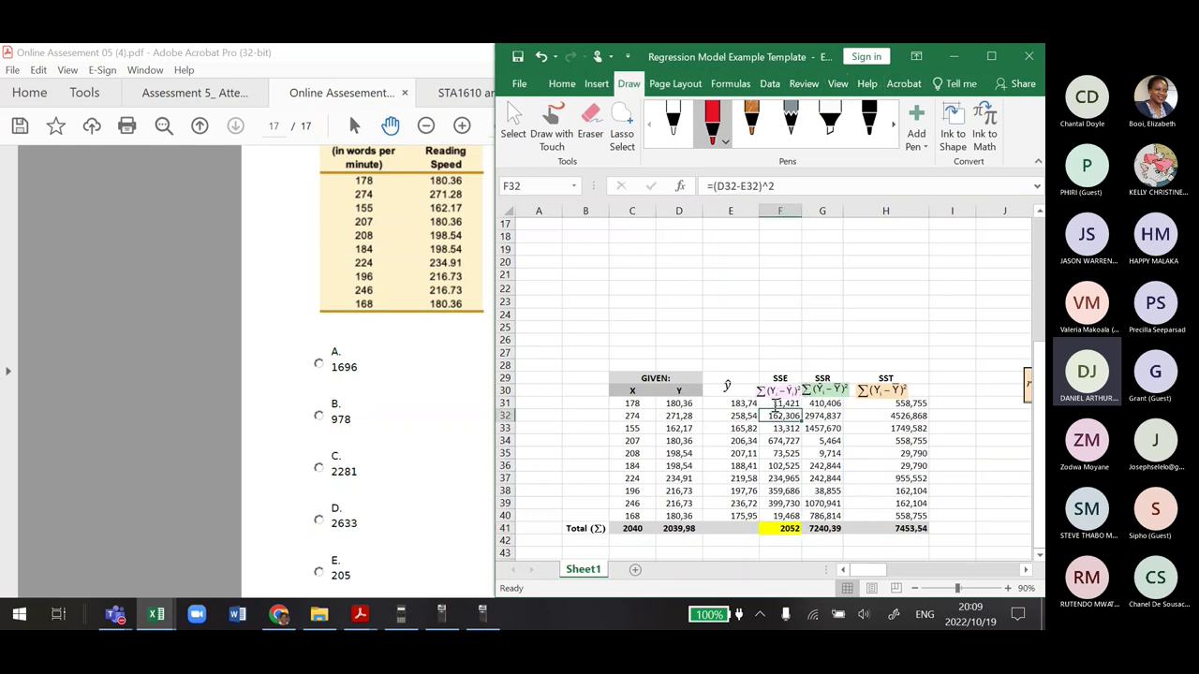
pyautogui.click(777, 405)
pyautogui.click(791, 476)
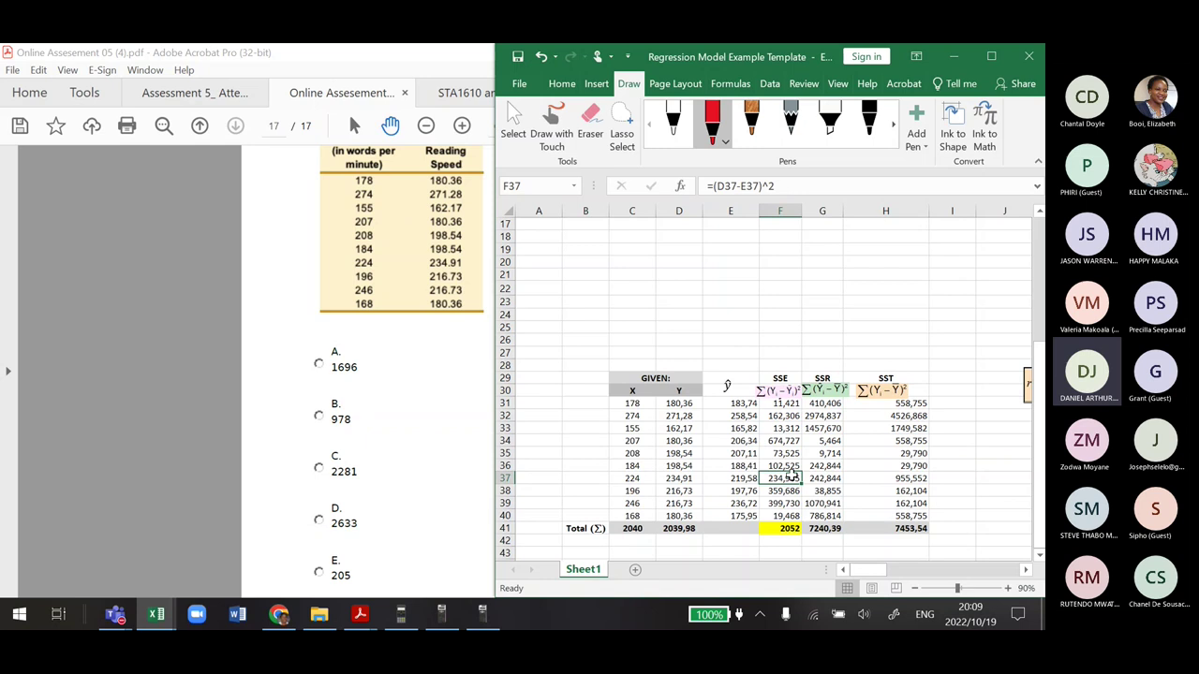
pyautogui.click(783, 388)
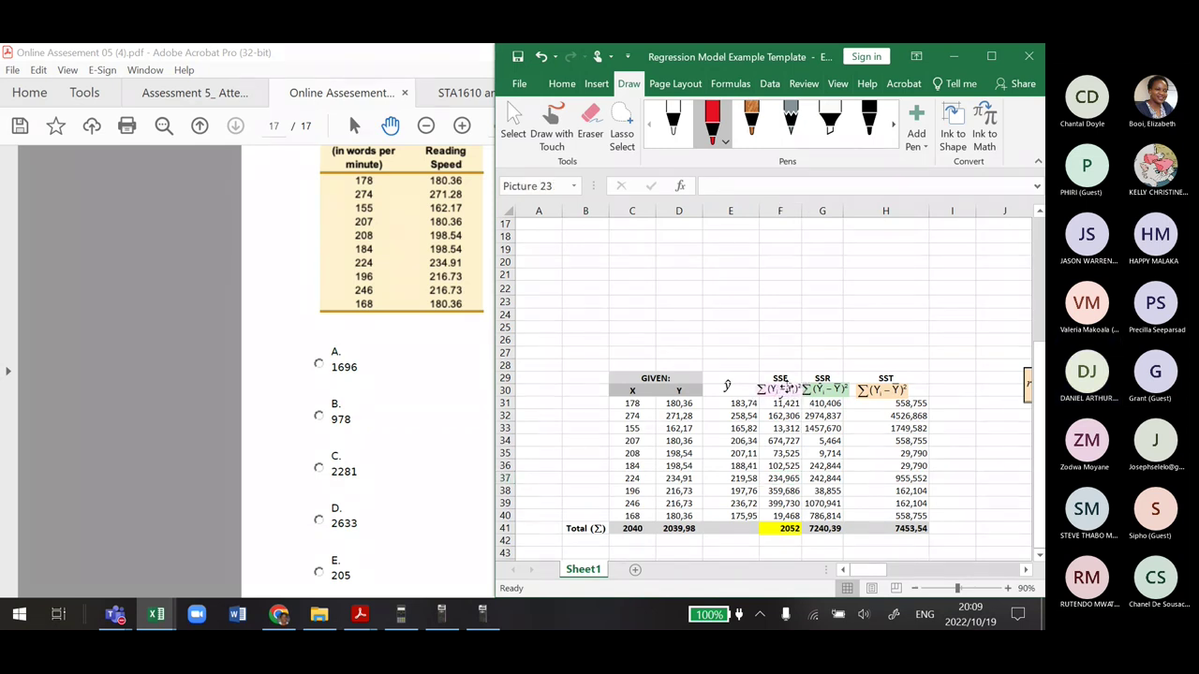
pyautogui.click(790, 455)
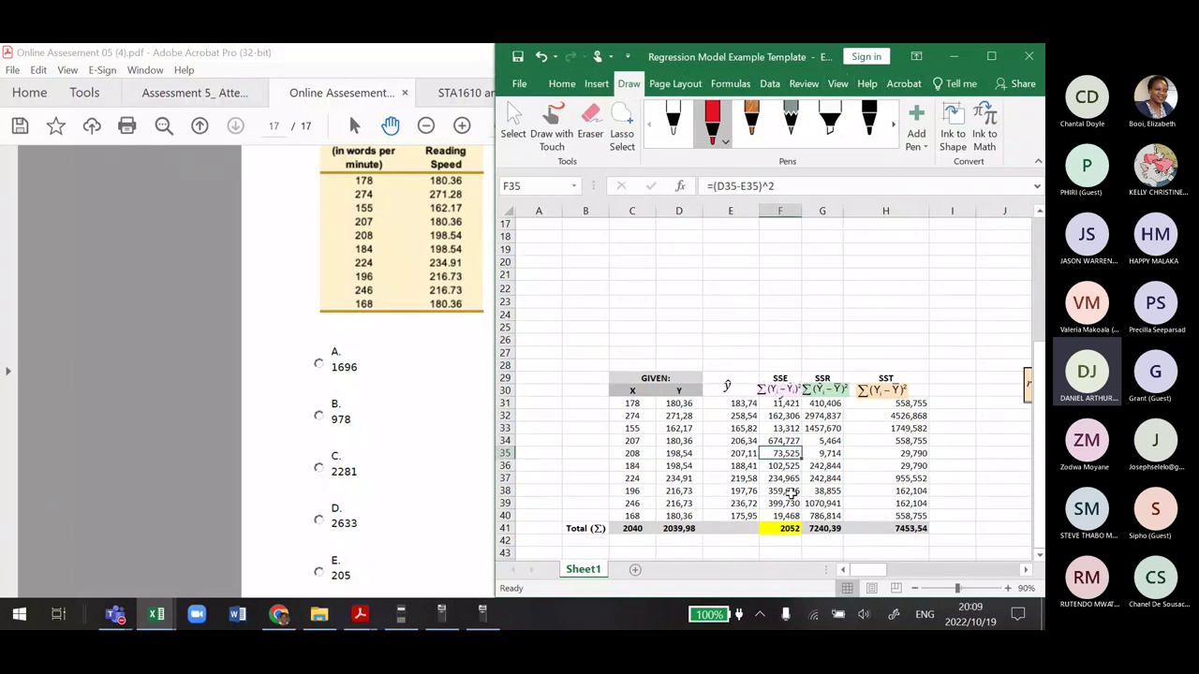
# Inspect the predicted value formula in cell E31 and the cells it references, keeping the formula as it is
pyautogui.click(741, 404)
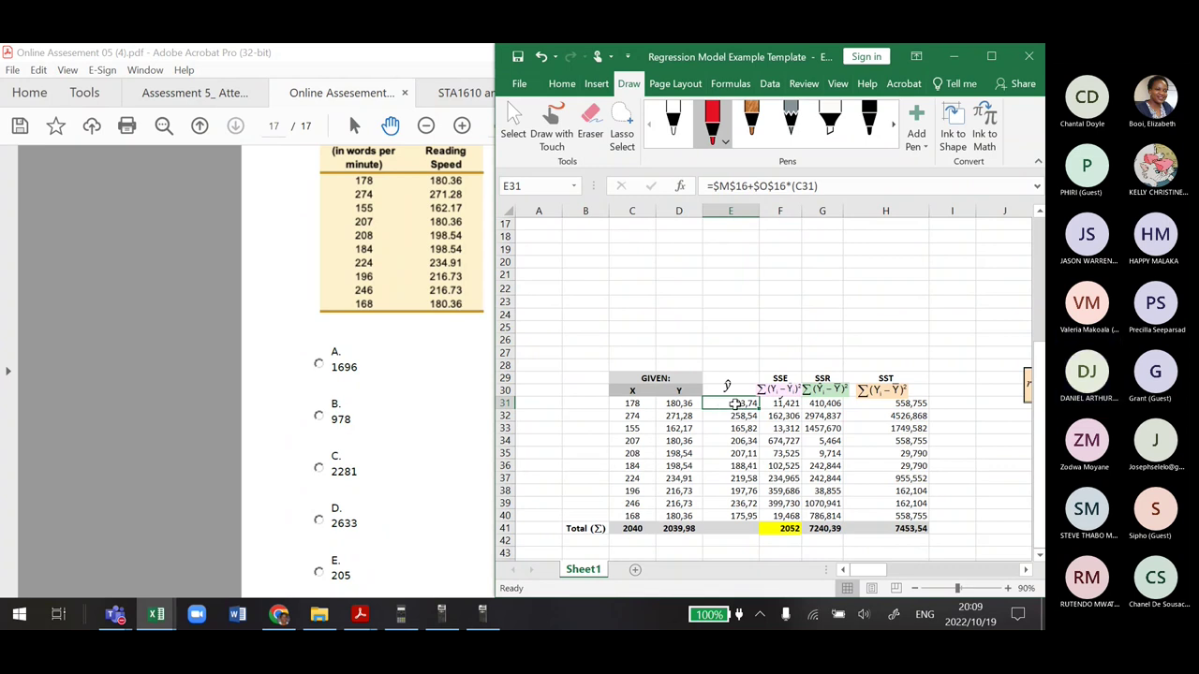
pyautogui.doubleClick(721, 403)
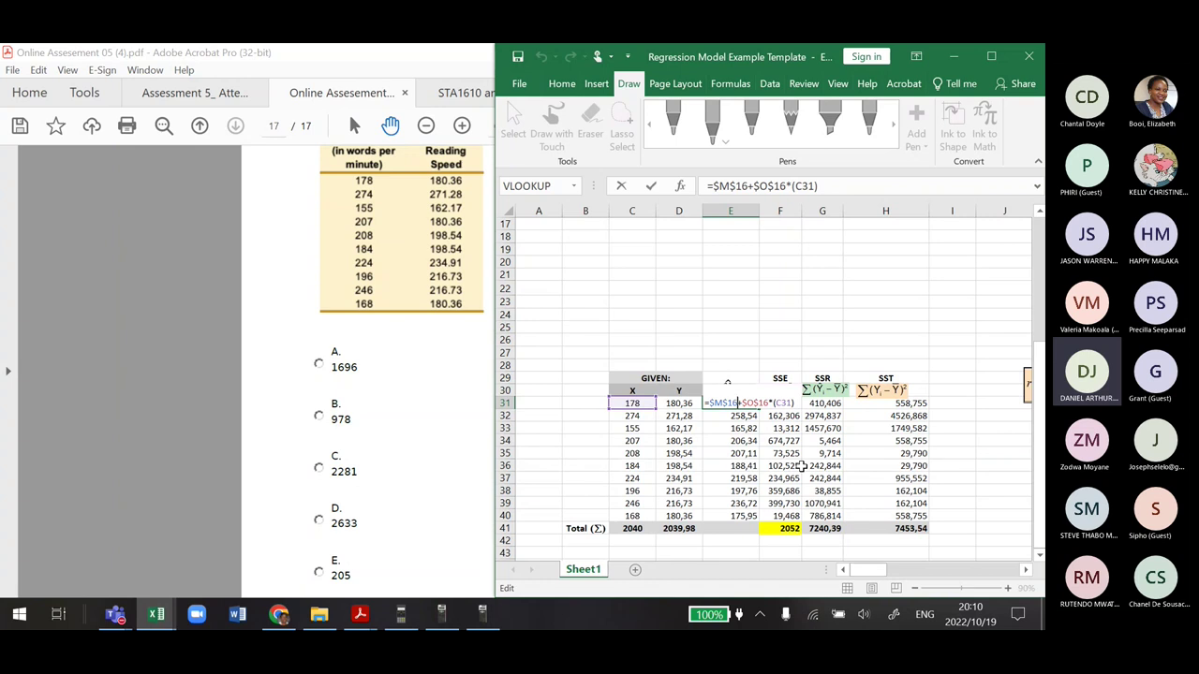
pyautogui.hotkey('ctrl', 'Return')
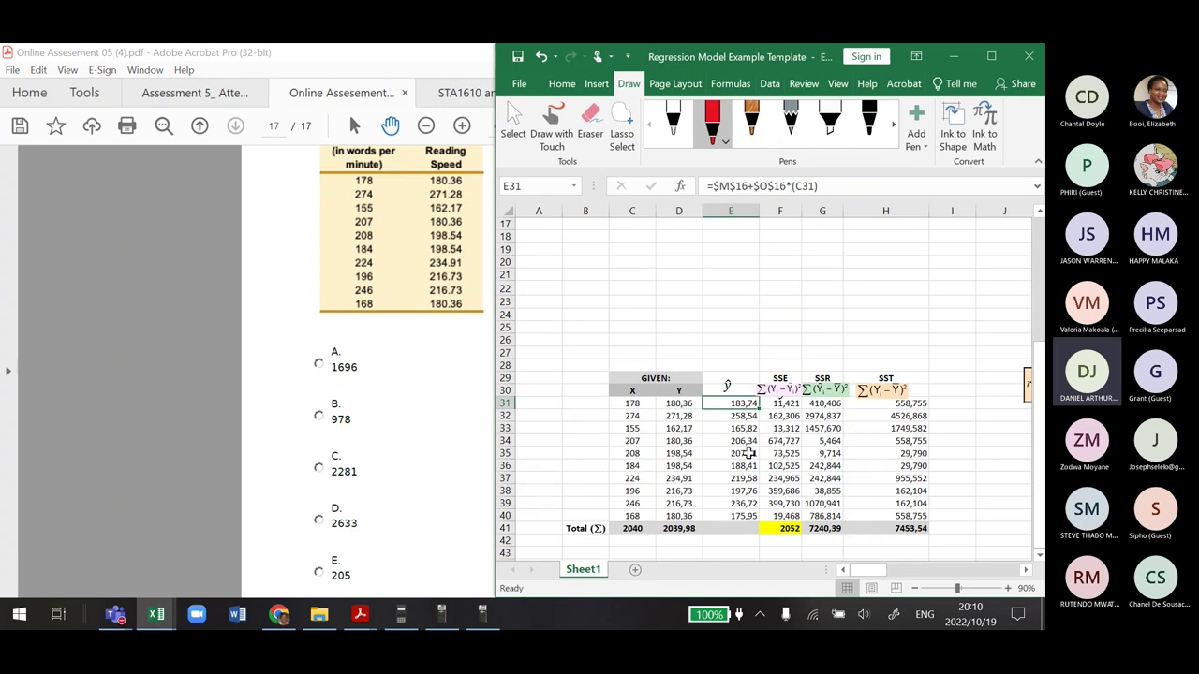
# Switch to the assessment PDF in Acrobat and recheck the list of answer options for the SSE question
pyautogui.click(404, 533)
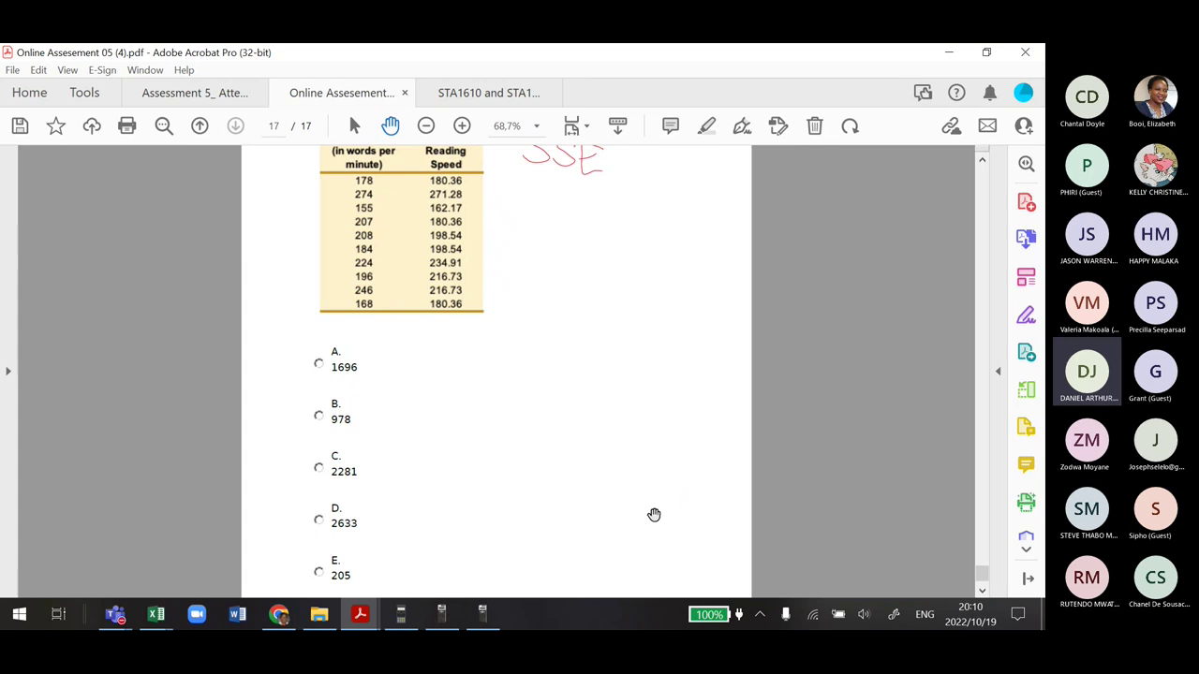
pyautogui.click(983, 591)
pyautogui.click(982, 591)
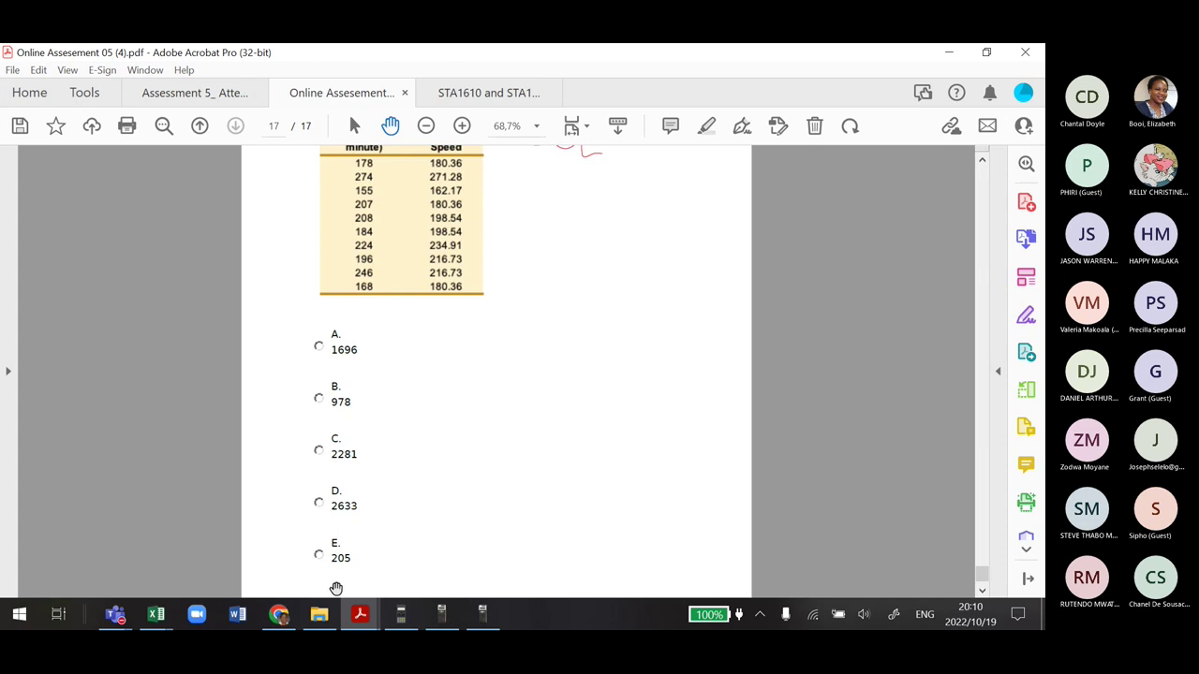
# Switch back to the Regression Model workbook in Excel and compare the SSE cell formulas and Y values with the SSE heading's equation
pyautogui.click(157, 613)
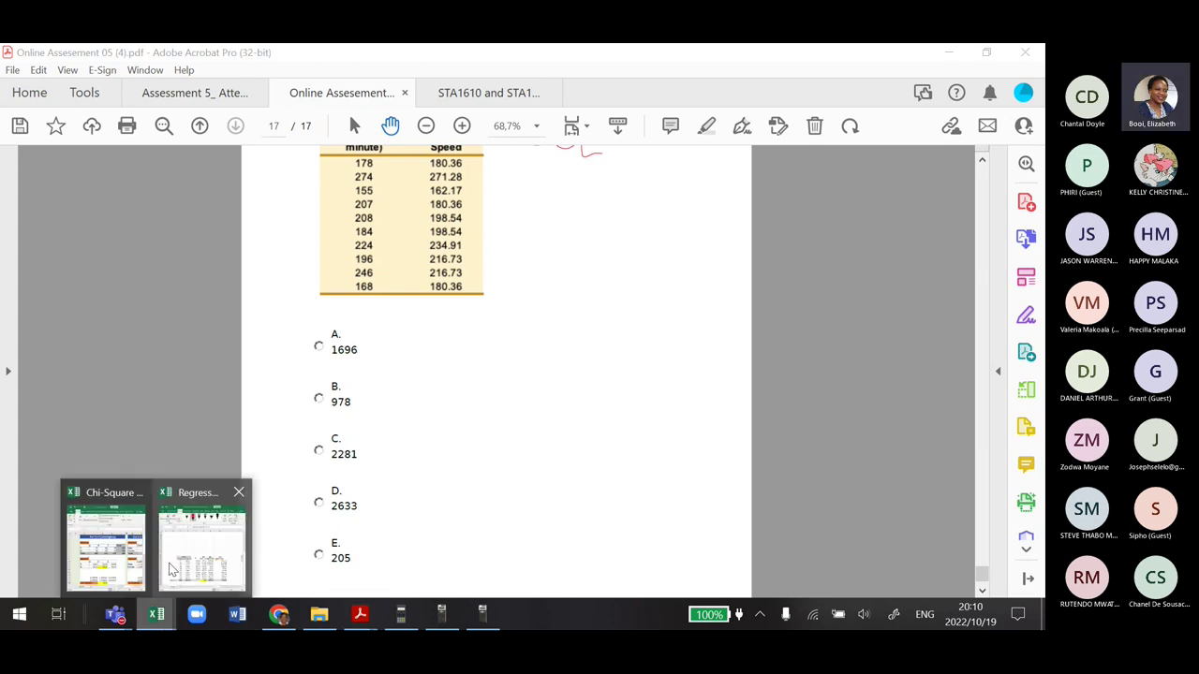
pyautogui.click(191, 572)
pyautogui.click(780, 440)
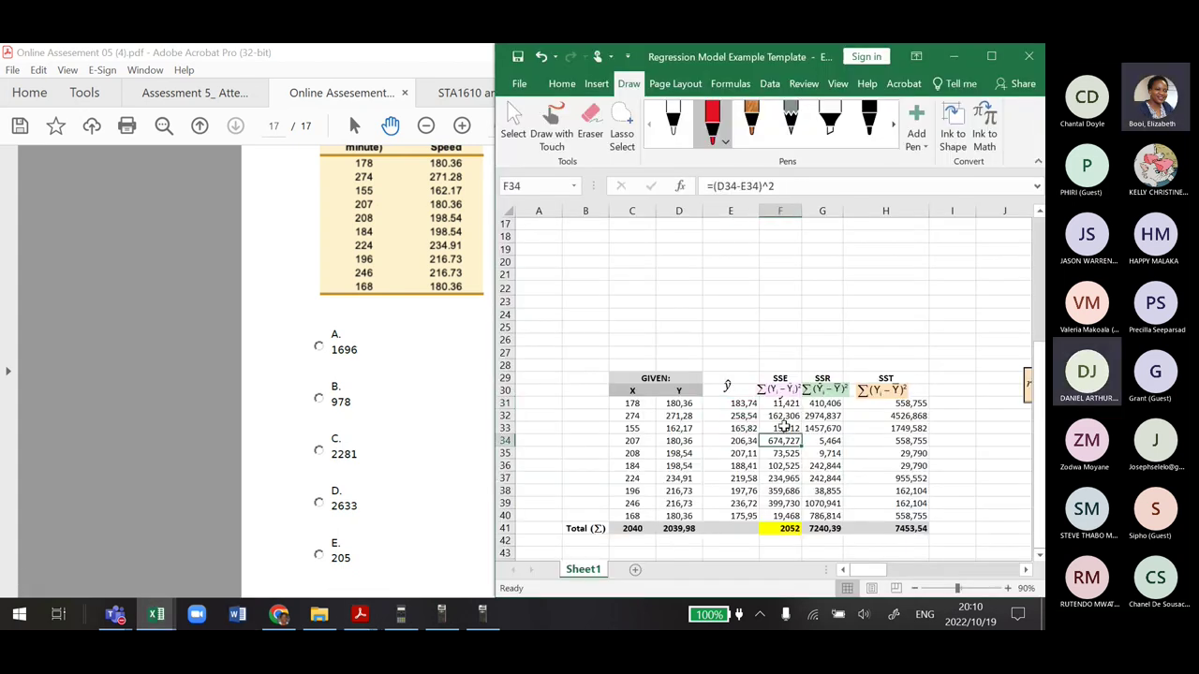
pyautogui.click(782, 402)
pyautogui.click(774, 466)
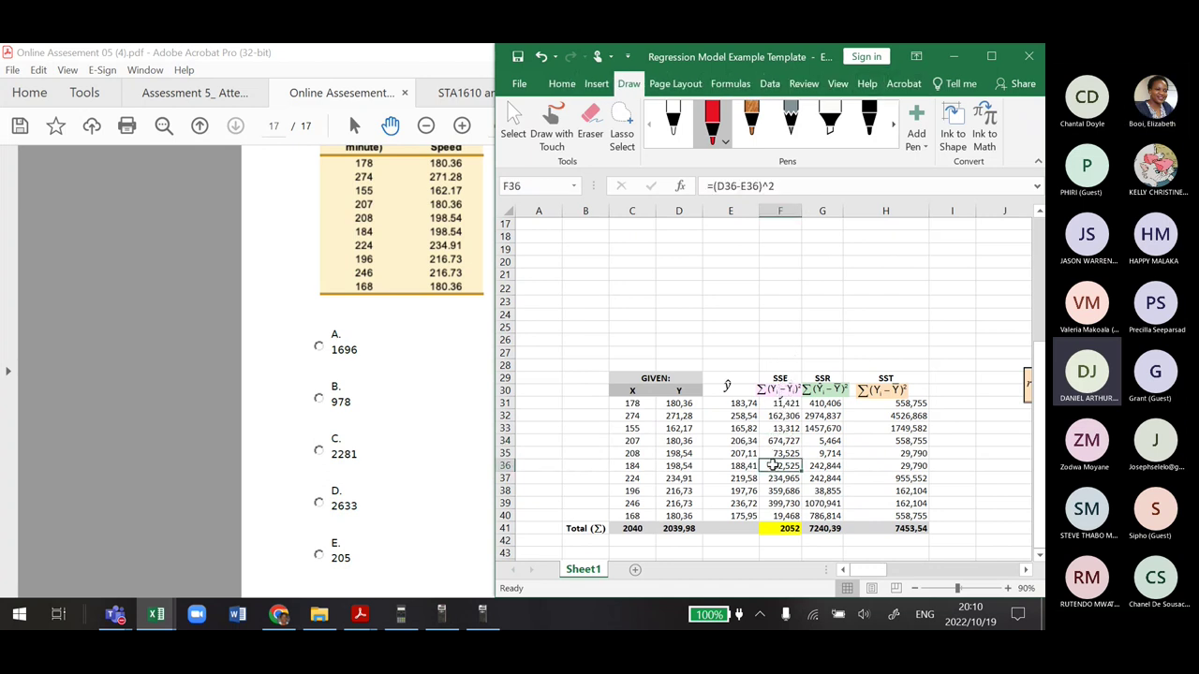
pyautogui.click(777, 389)
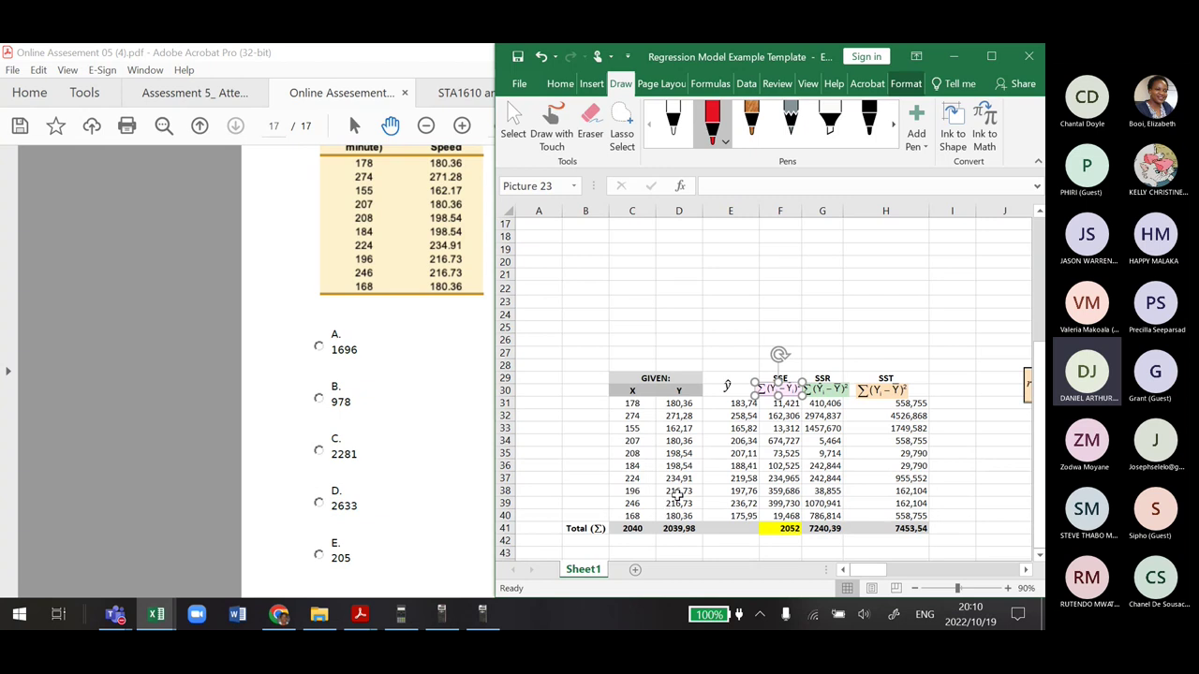
pyautogui.click(667, 402)
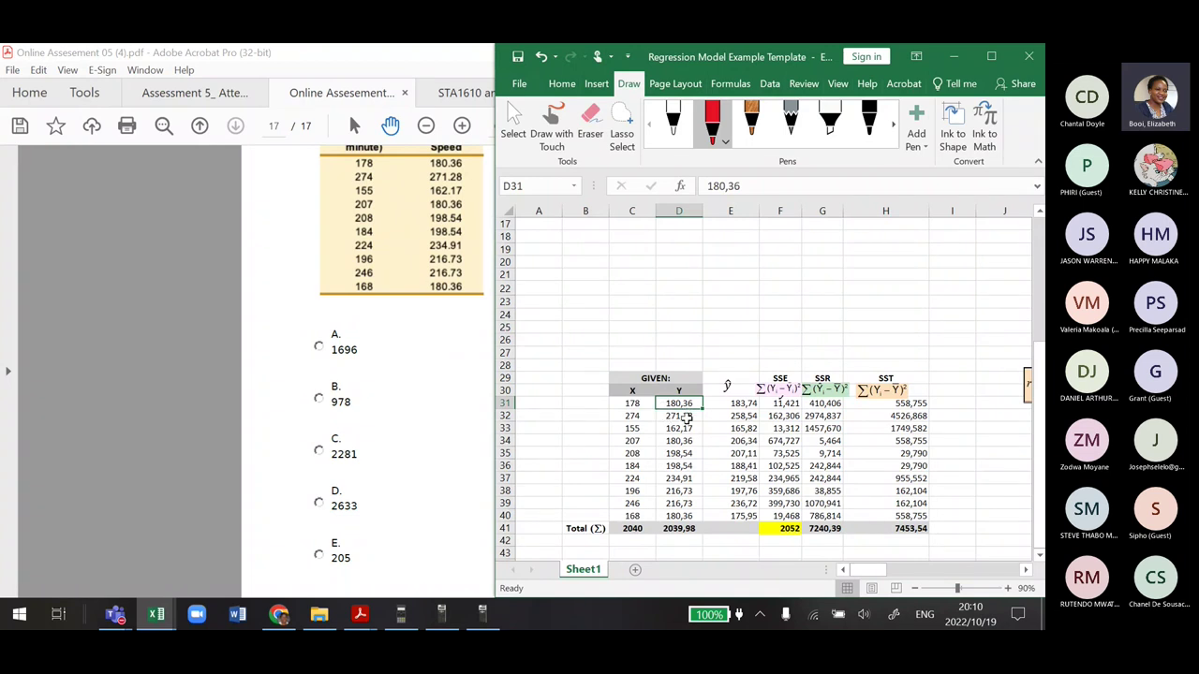
pyautogui.click(782, 394)
pyautogui.click(779, 388)
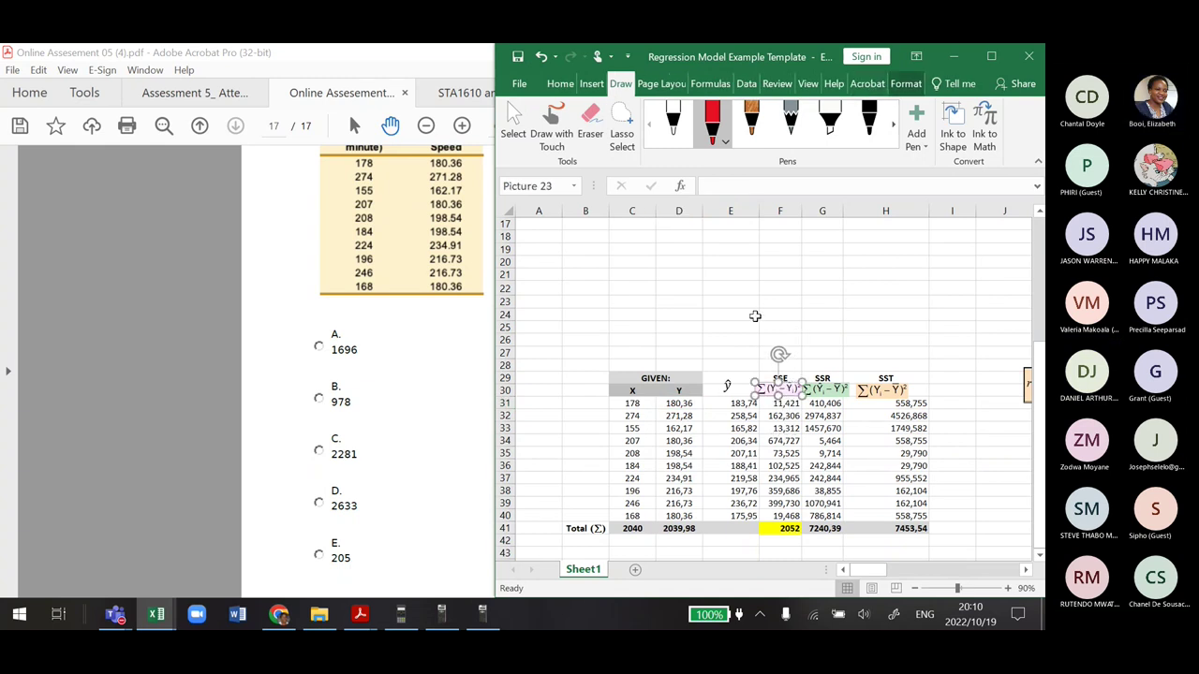
# Handwrite "y − ŷ" in red ink in the blank area above the SSE table, around columns E and F
pyautogui.click(790, 323)
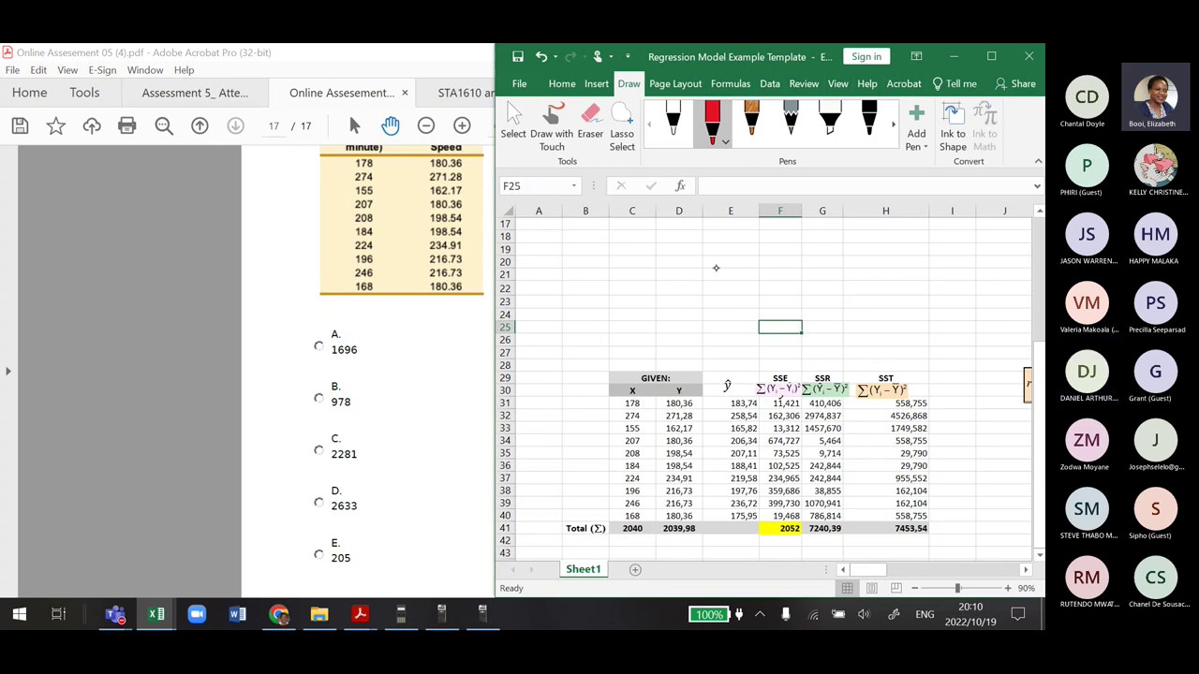
pyautogui.moveTo(715, 256); pyautogui.dragTo(723, 297)
pyautogui.moveTo(767, 257); pyautogui.dragTo(774, 303)
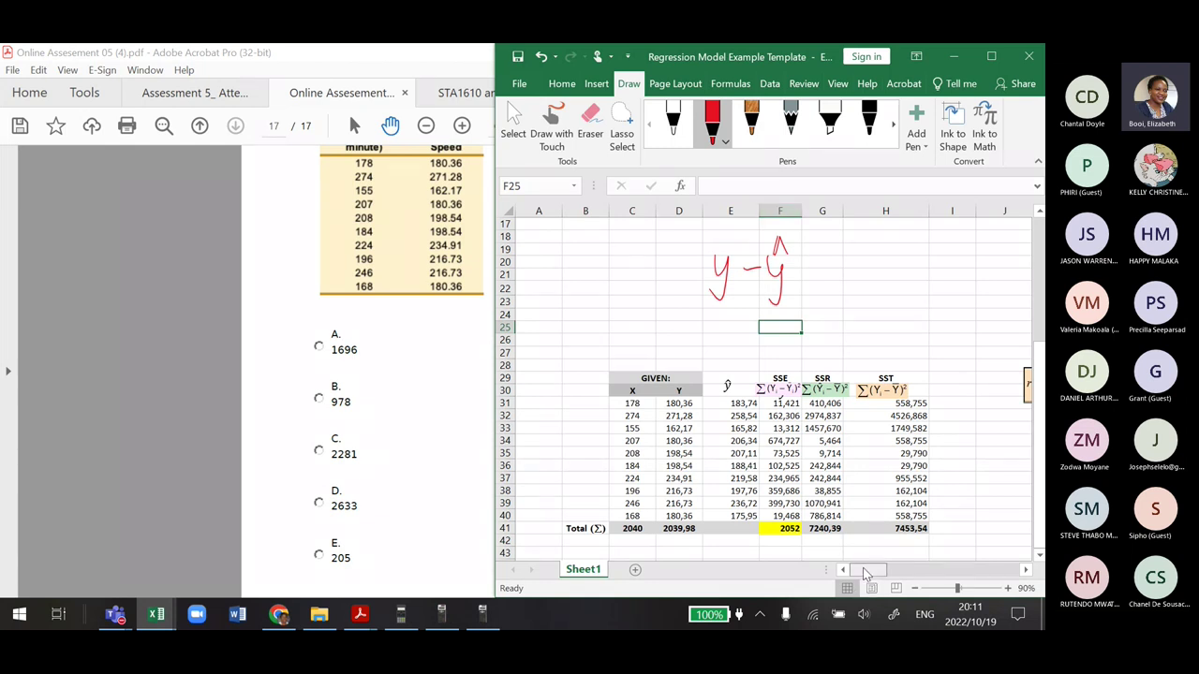
# Examine the regression equation's coefficients in M16 and O16 and the b0 and b1 formulas in M14 and M11
pyautogui.moveTo(863, 568); pyautogui.dragTo(904, 570)
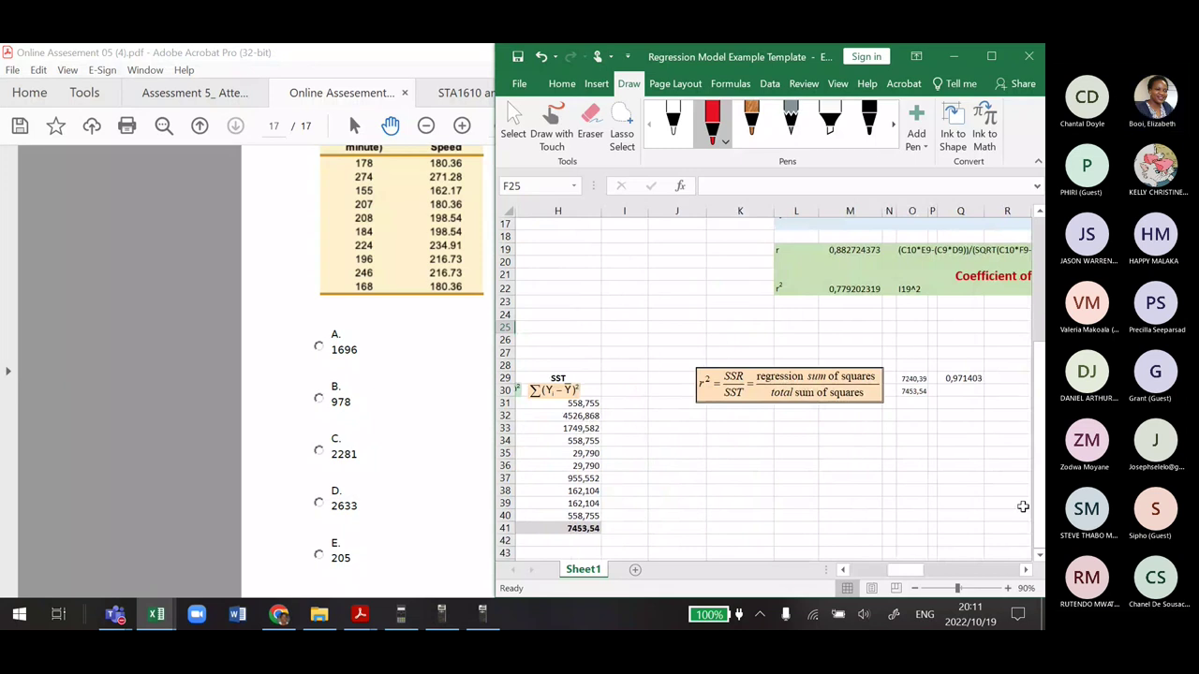
pyautogui.moveTo(1038, 507); pyautogui.dragTo(1038, 452)
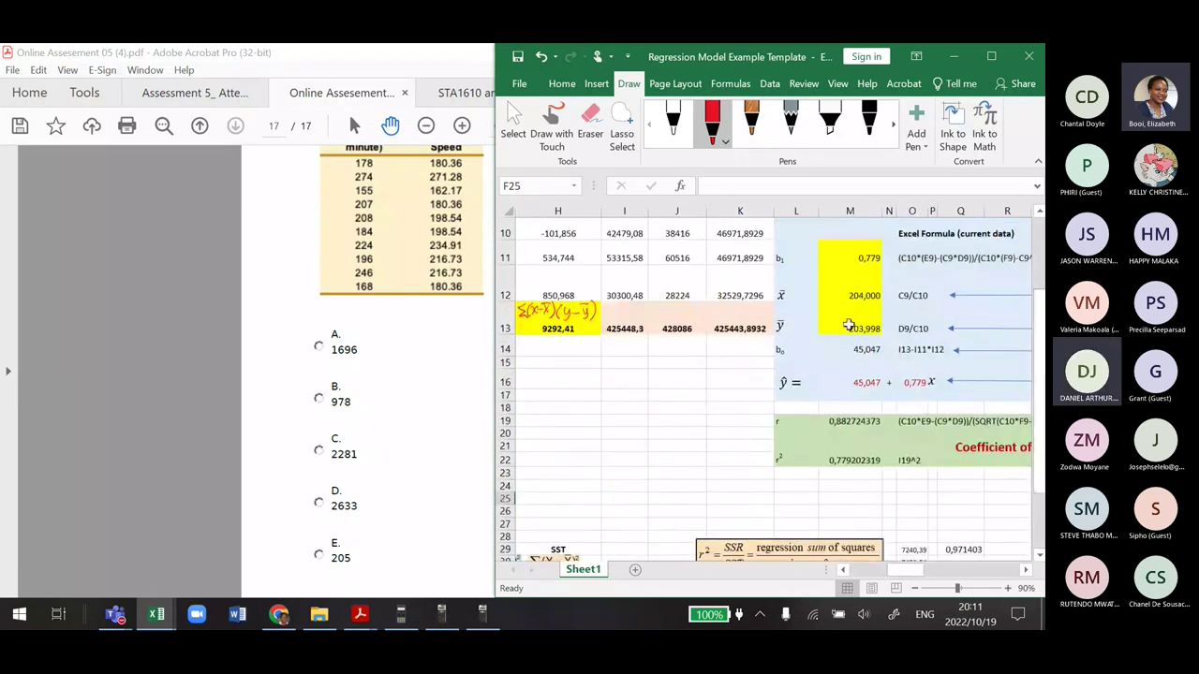
pyautogui.click(850, 382)
pyautogui.click(912, 385)
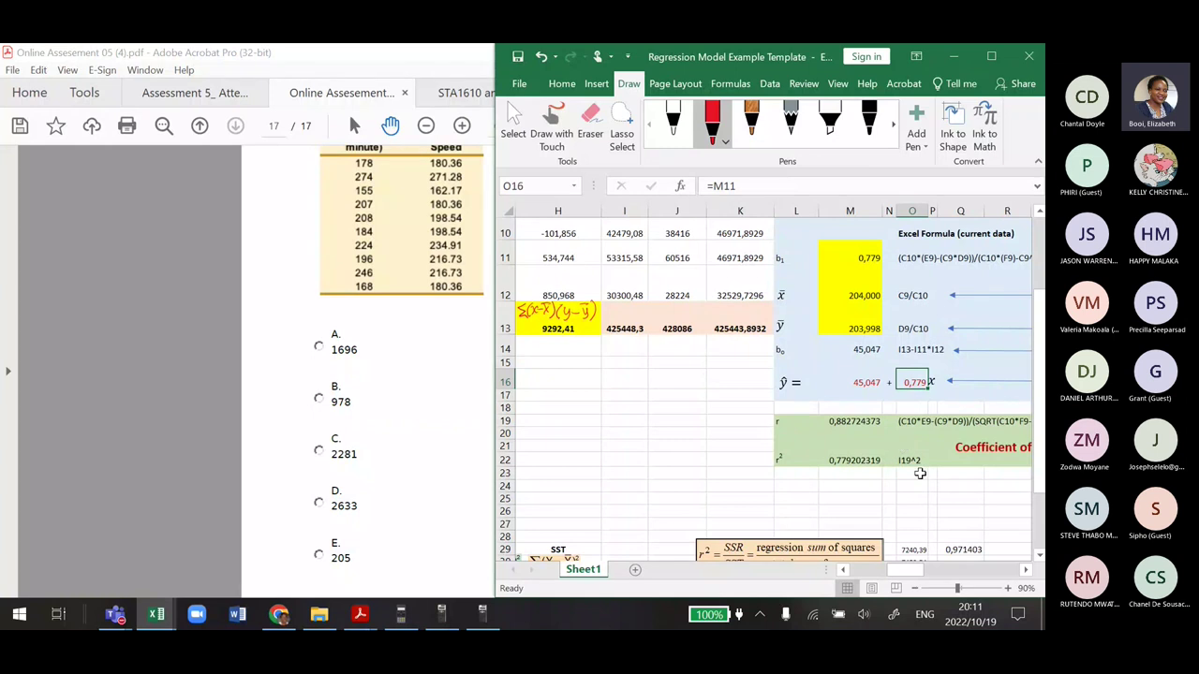
pyautogui.click(846, 348)
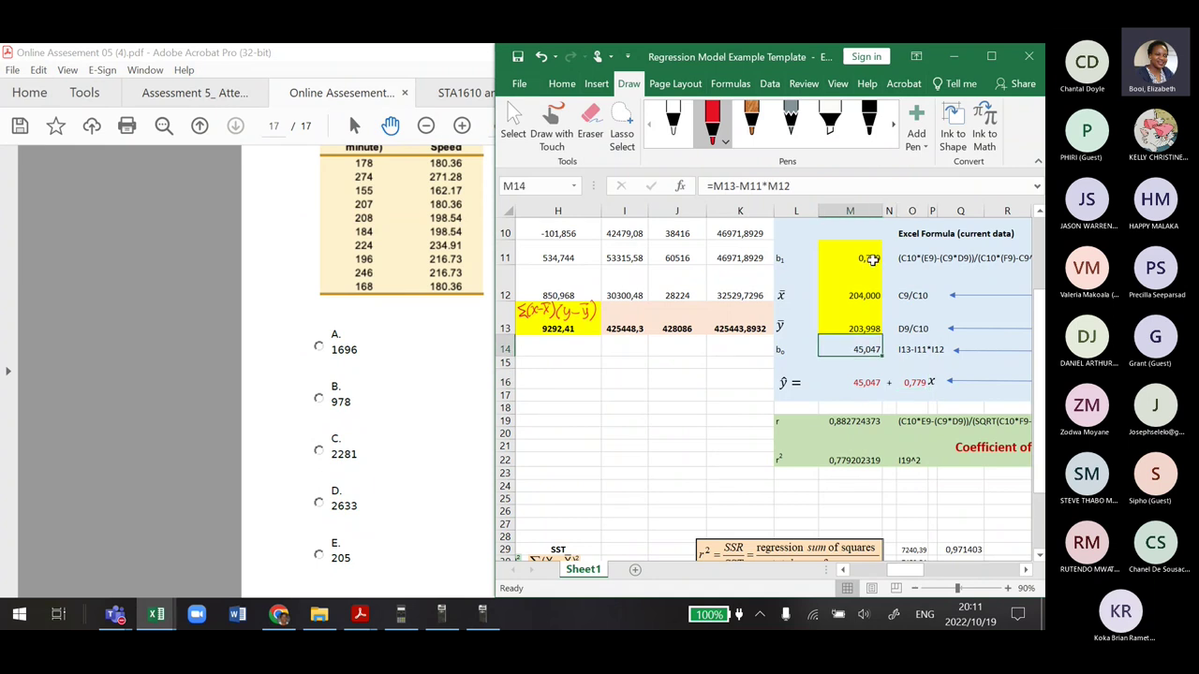
pyautogui.click(852, 258)
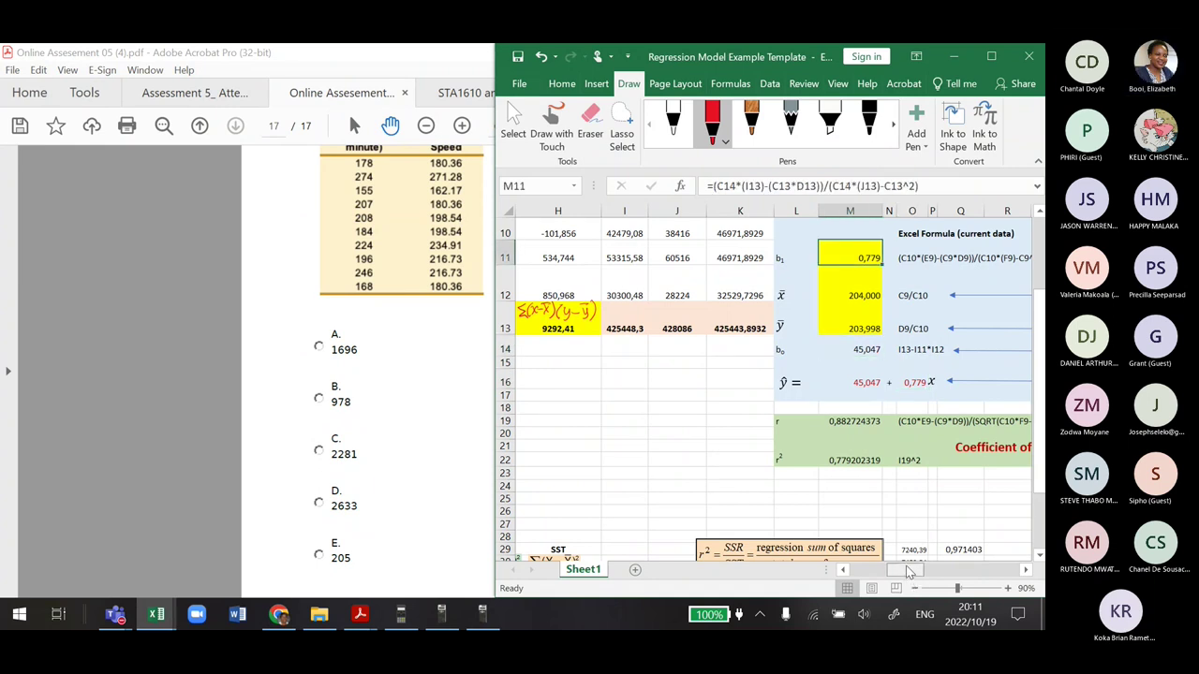
# Return to the SSE table and examine its total formula in F41 and the squared differences in F33 and F31
pyautogui.moveTo(906, 571); pyautogui.dragTo(870, 571)
pyautogui.scroll(-1, 1039, 457)
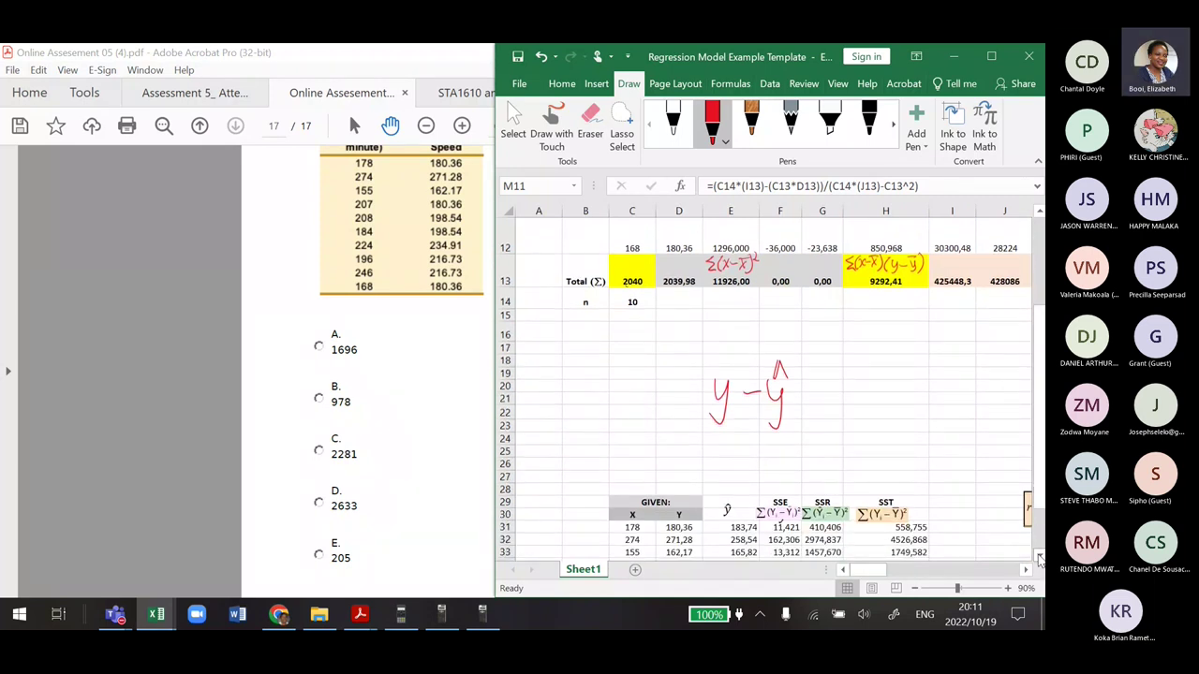
pyautogui.scroll(-3, 753, 344)
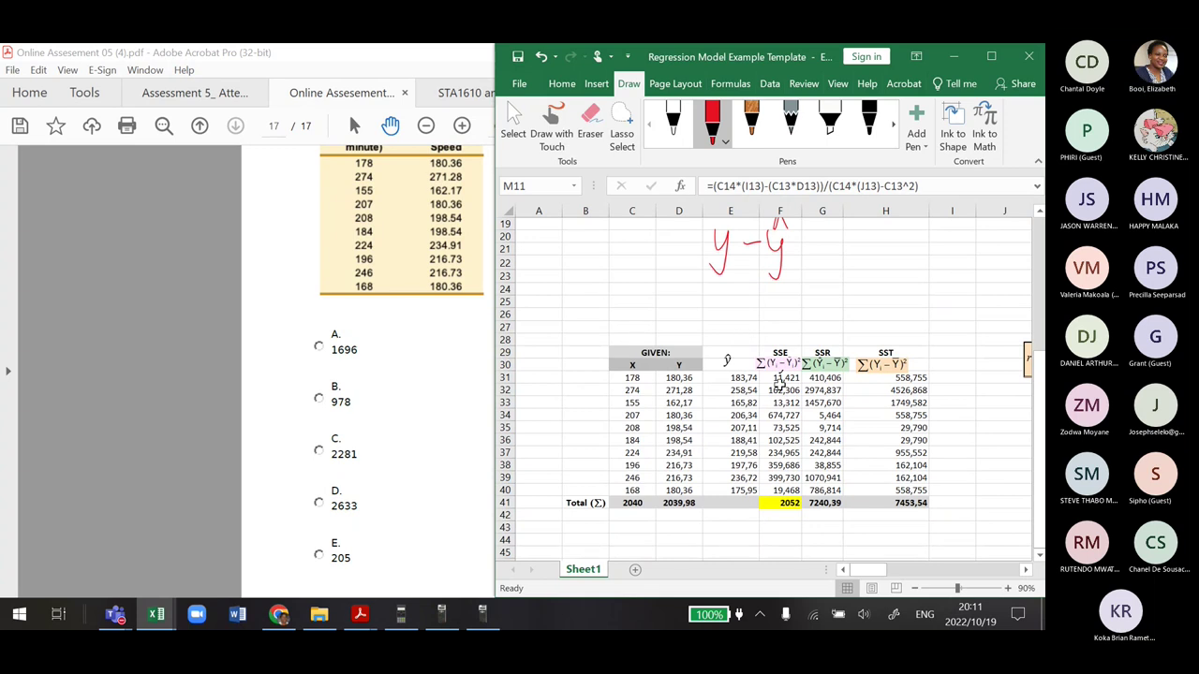
pyautogui.click(776, 381)
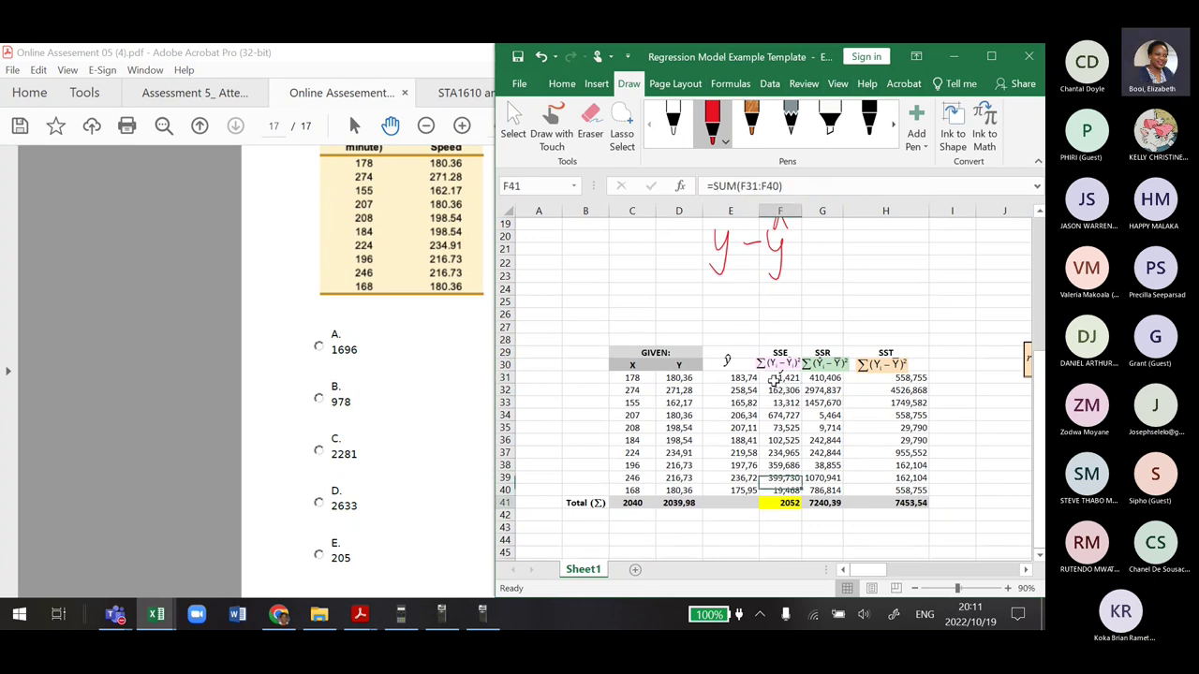
pyautogui.click(773, 402)
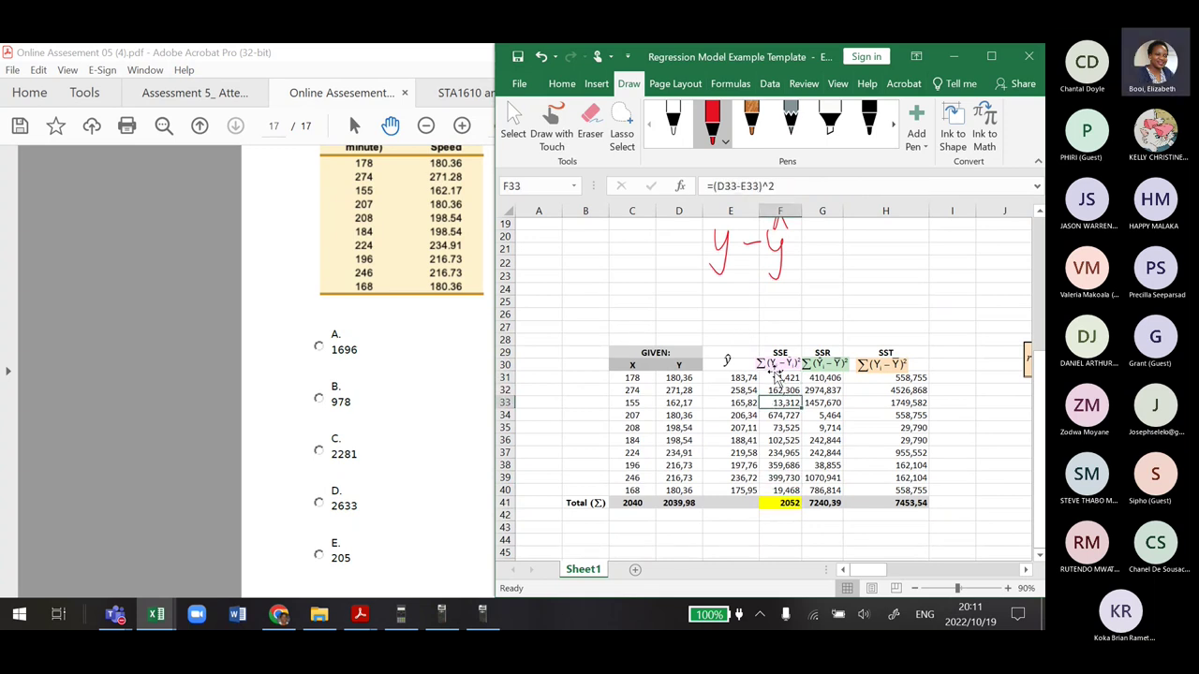
pyautogui.click(776, 366)
pyautogui.click(776, 378)
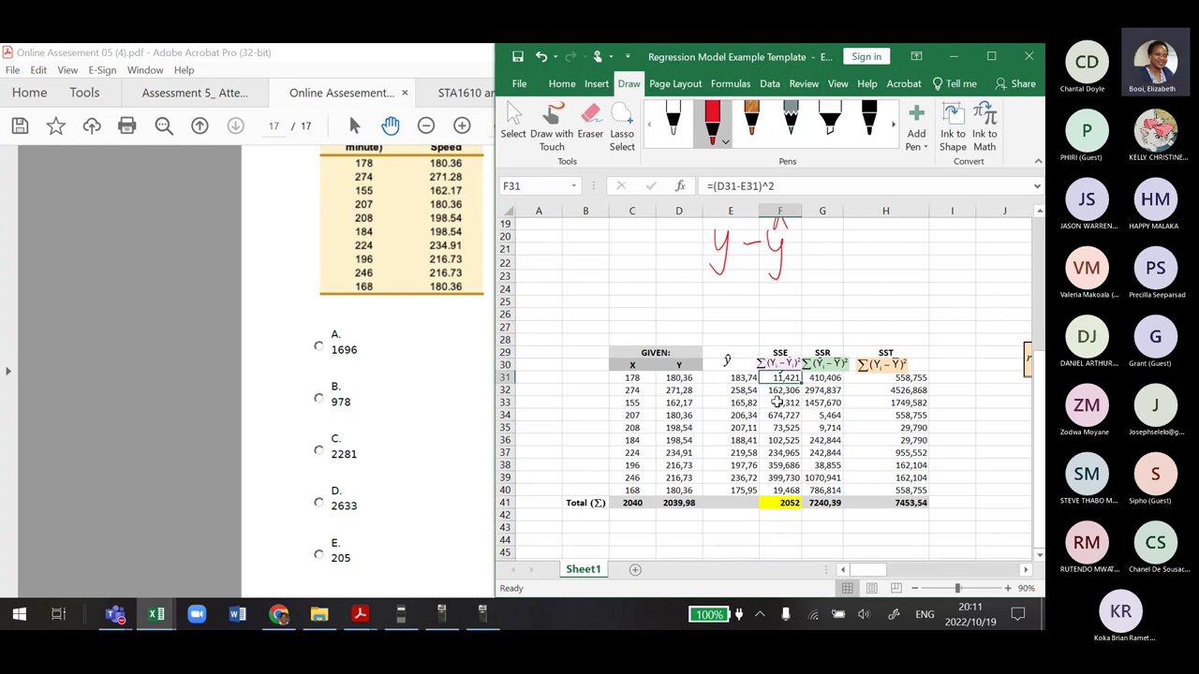
pyautogui.click(775, 391)
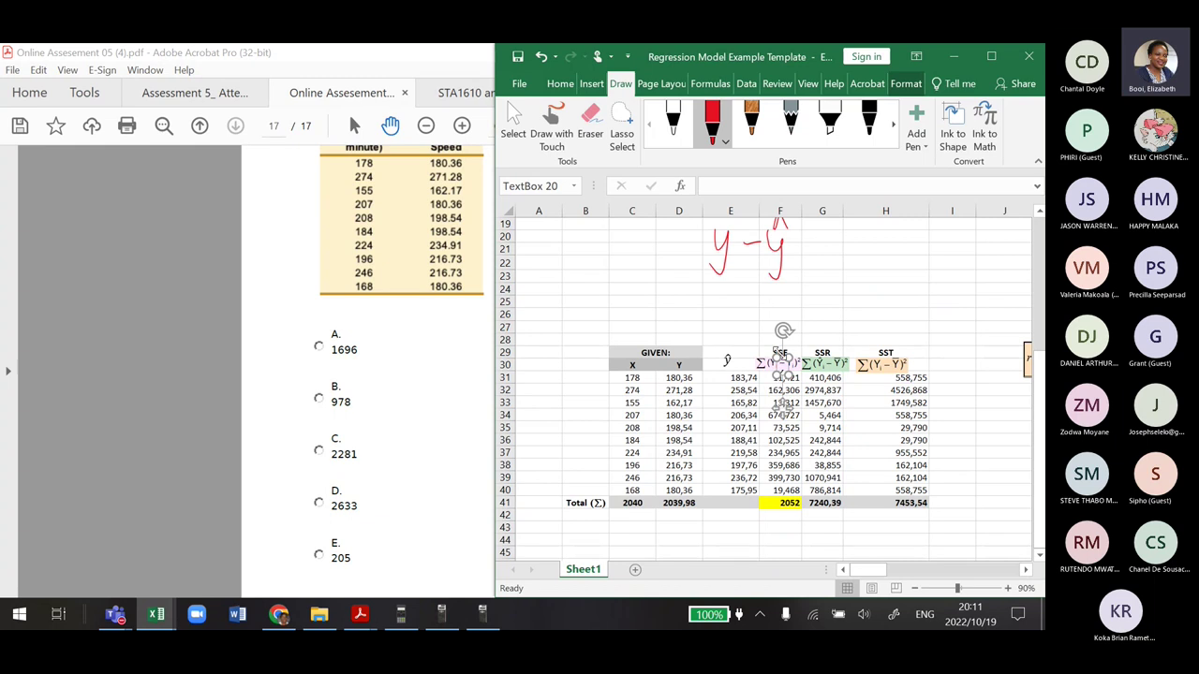
# Move the SSE equation picture above its heading, around row 27, and examine the squared-difference formulas in F31, F32 and F33
pyautogui.moveTo(783, 367); pyautogui.dragTo(782, 329)
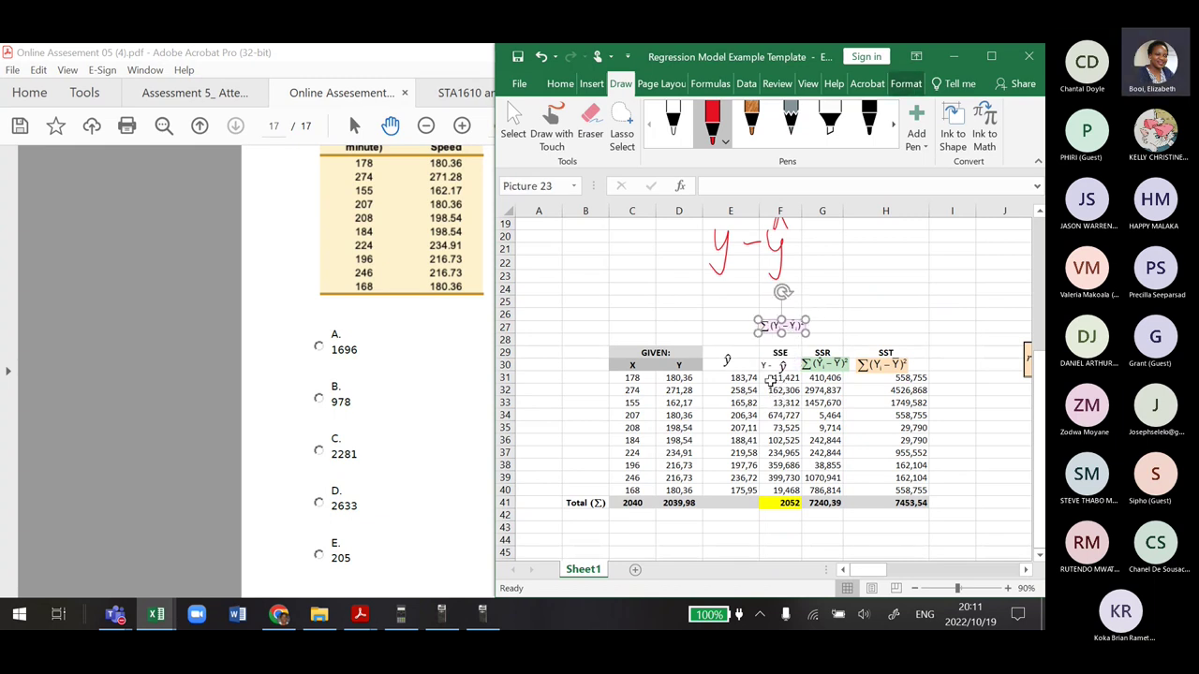
pyautogui.click(772, 378)
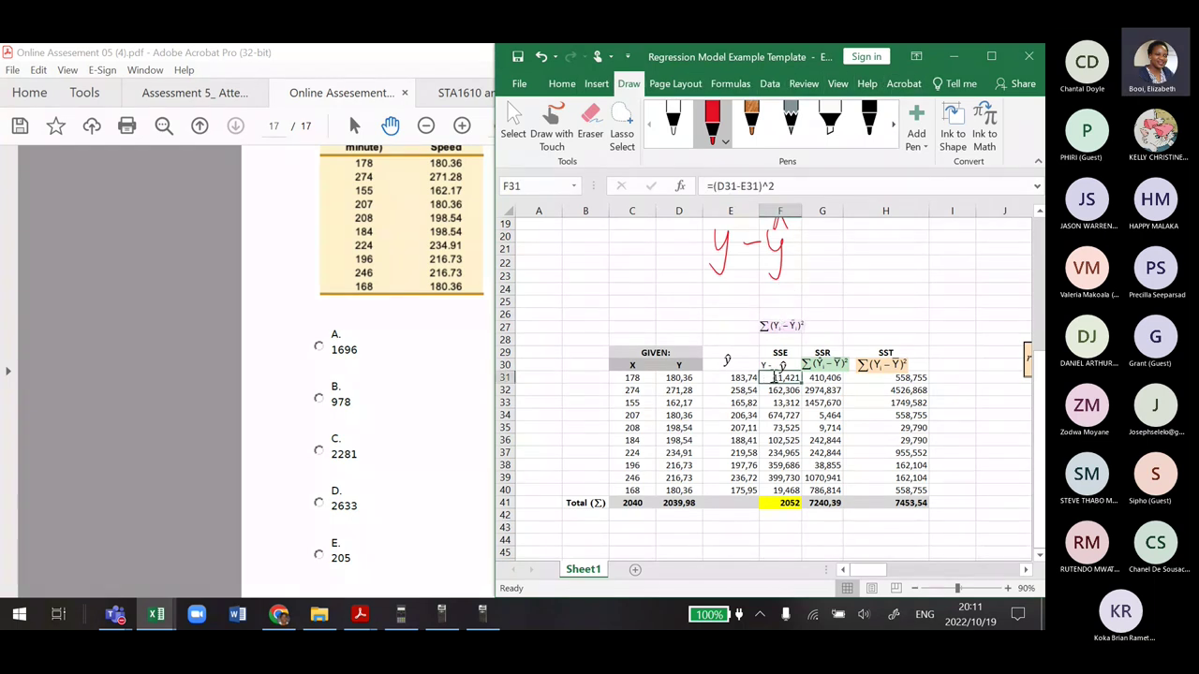
pyautogui.press('Down')
pyautogui.press('Down')
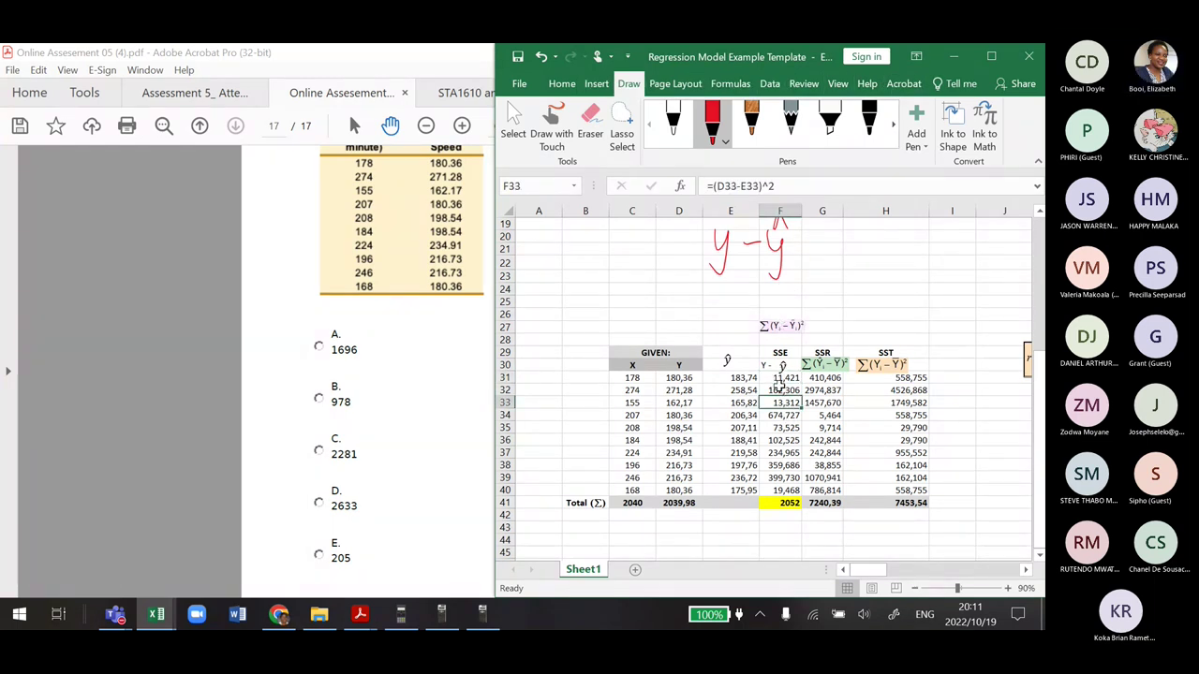
pyautogui.click(778, 387)
pyautogui.doubleClick(779, 390)
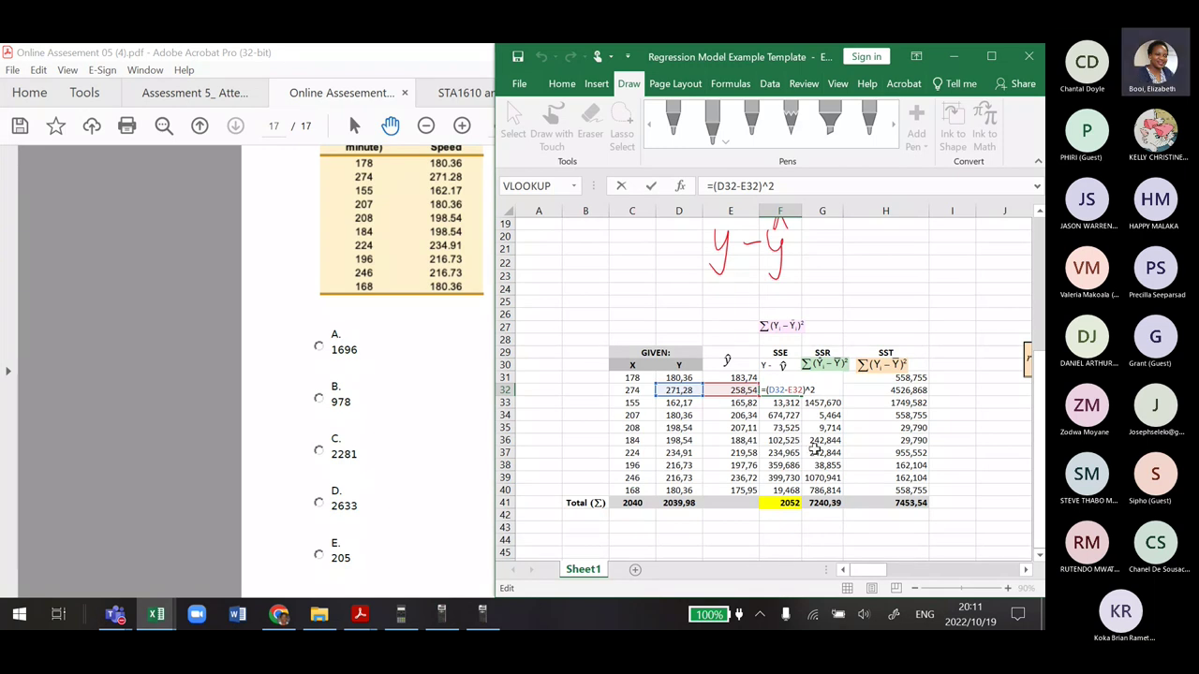
pyautogui.write('`')
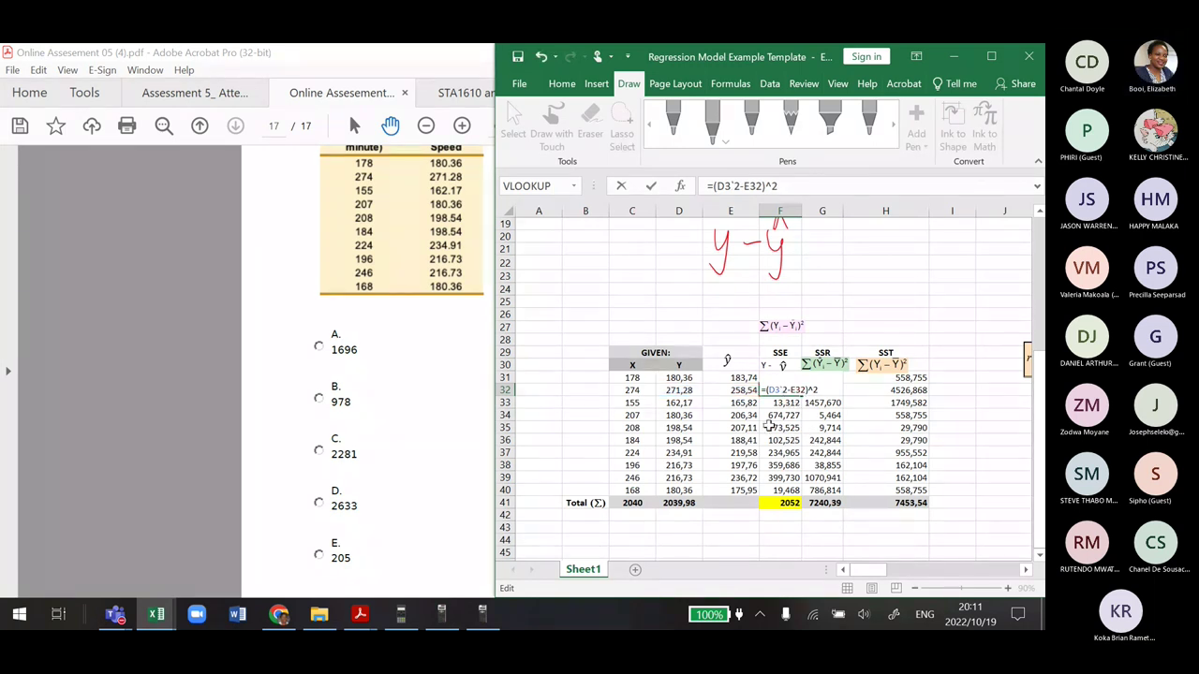
pyautogui.press('BackSpace')
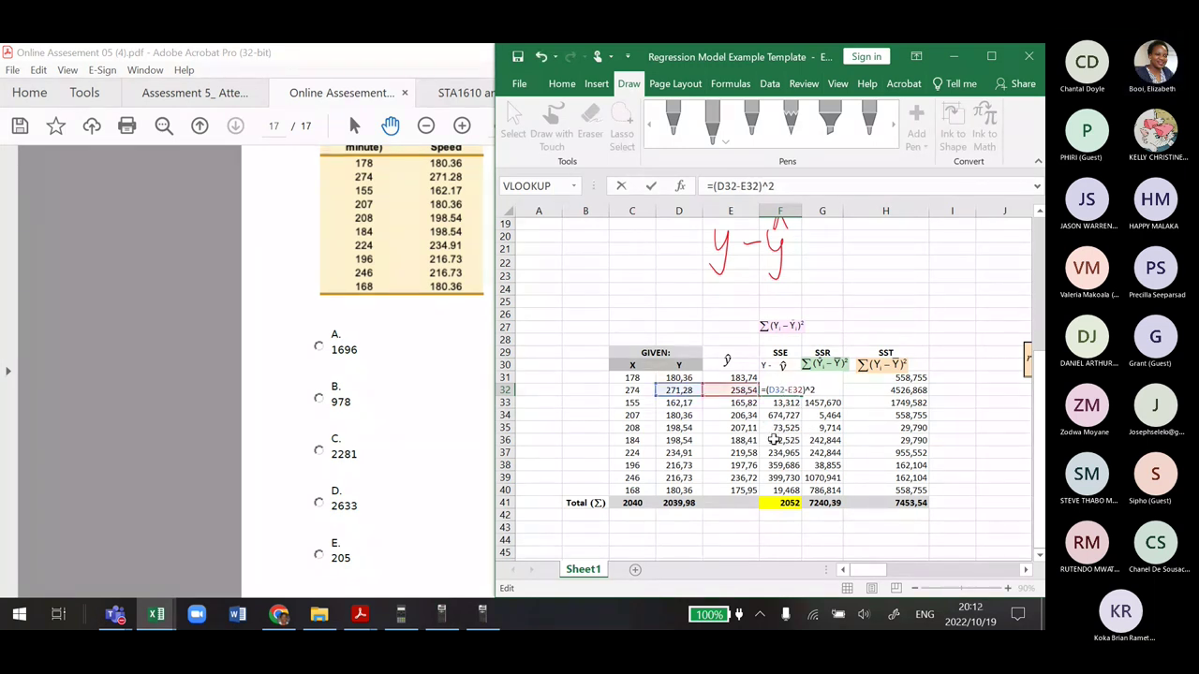
pyautogui.press('Return')
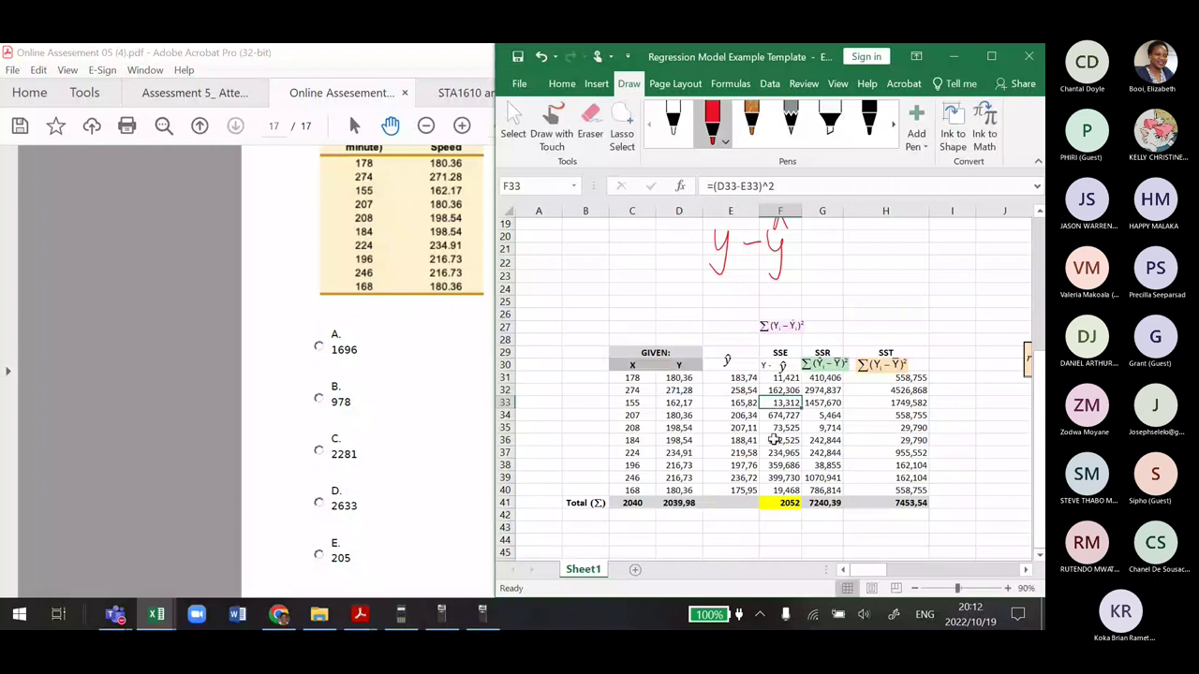
# Open the squared-difference formula in F31 to examine its cell references and leave the formula as it was
pyautogui.click(768, 378)
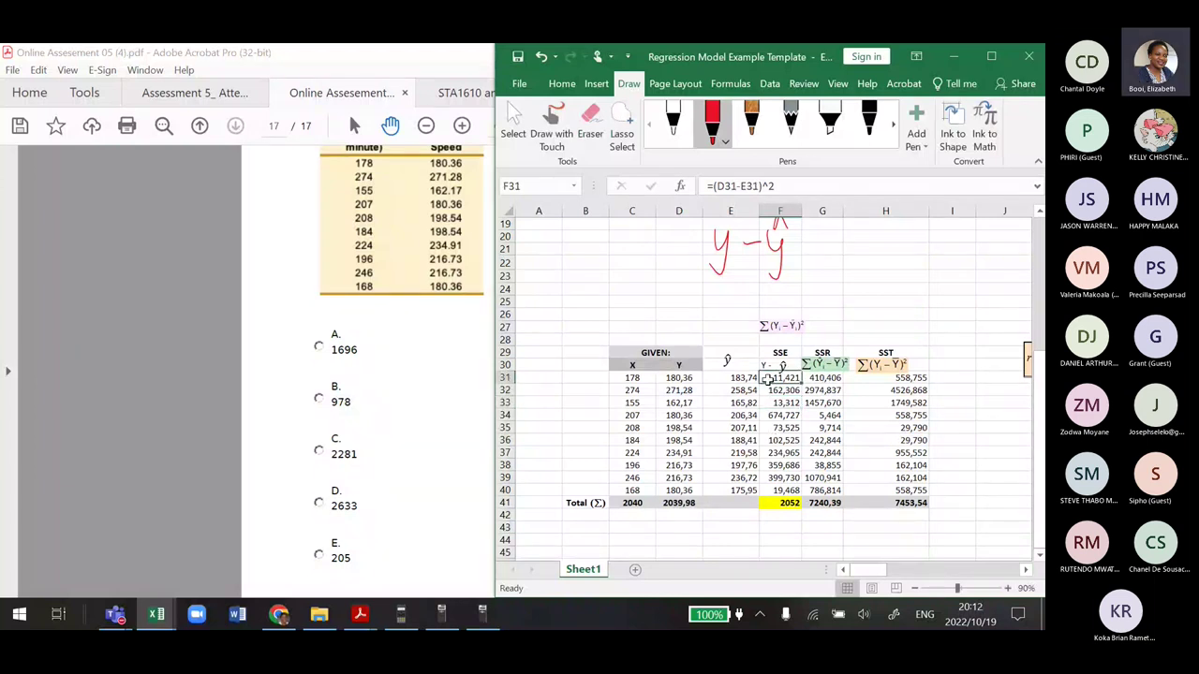
pyautogui.doubleClick(768, 378)
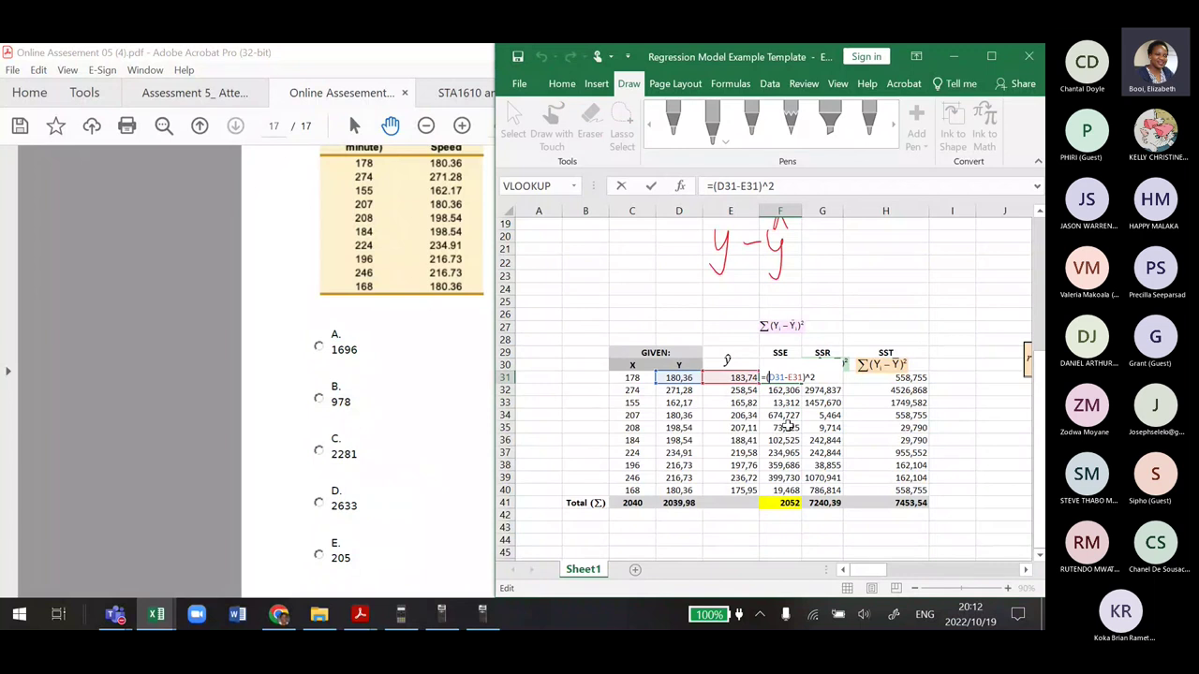
pyautogui.write('\\')
pyautogui.press('BackSpace')
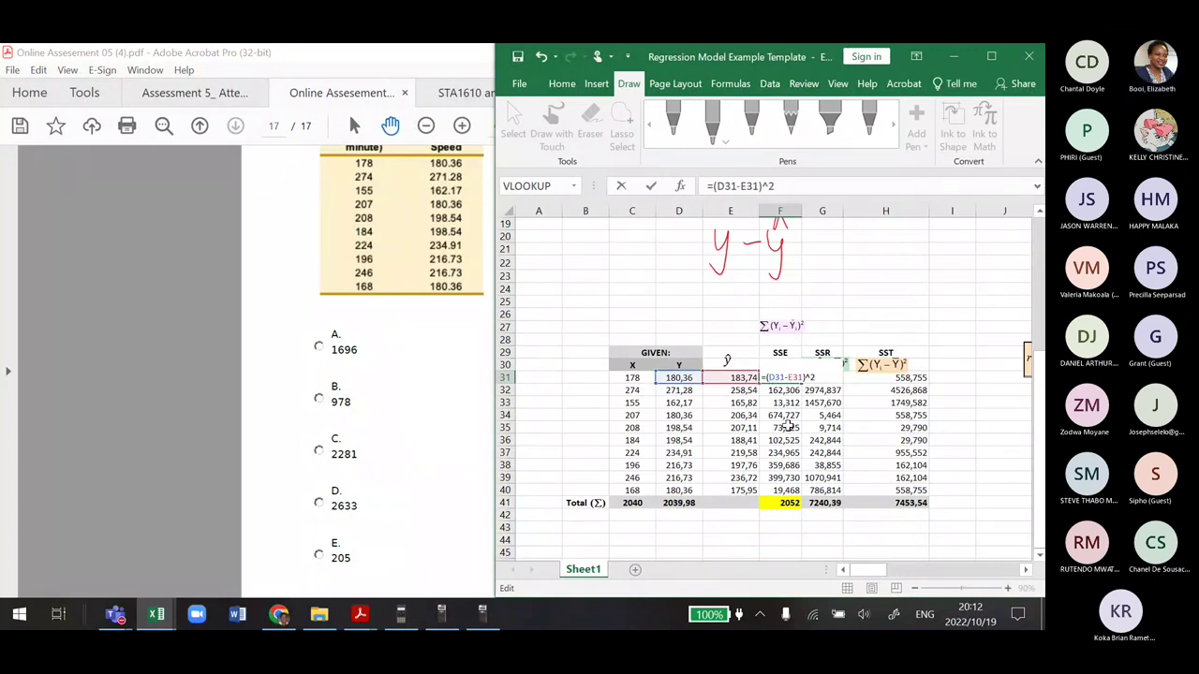
pyautogui.write('\\')
pyautogui.press('BackSpace')
pyautogui.hotkey('ctrl', 'Return')
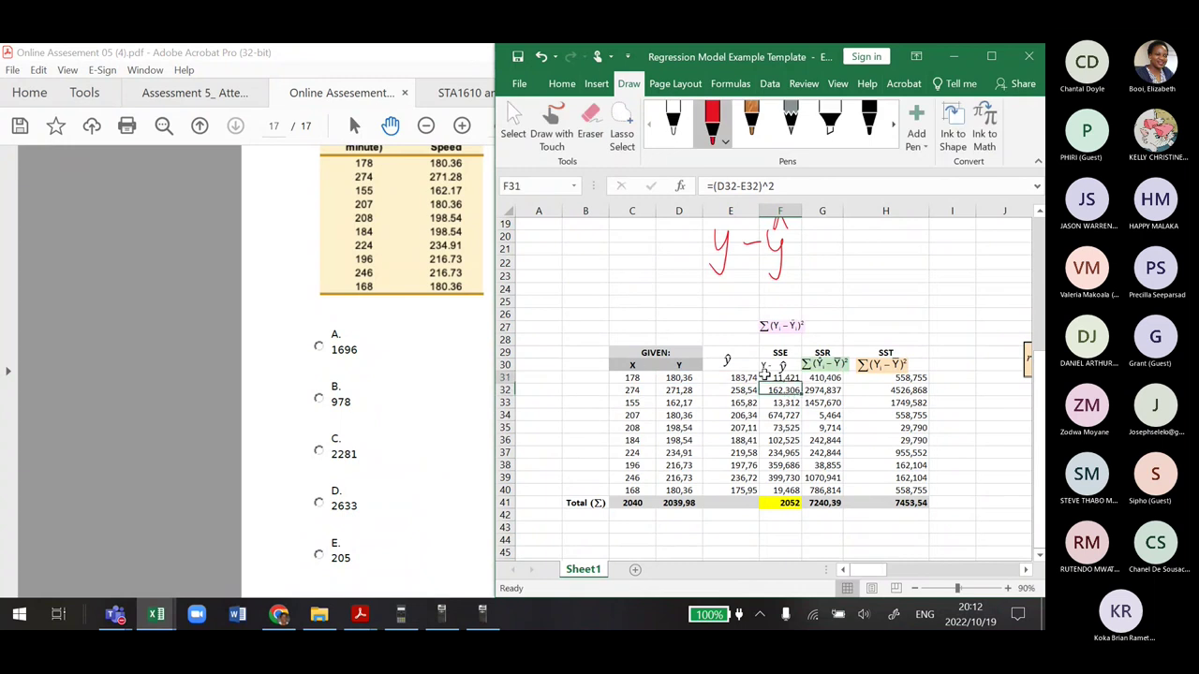
pyautogui.moveTo(802, 378); pyautogui.dragTo(799, 493)
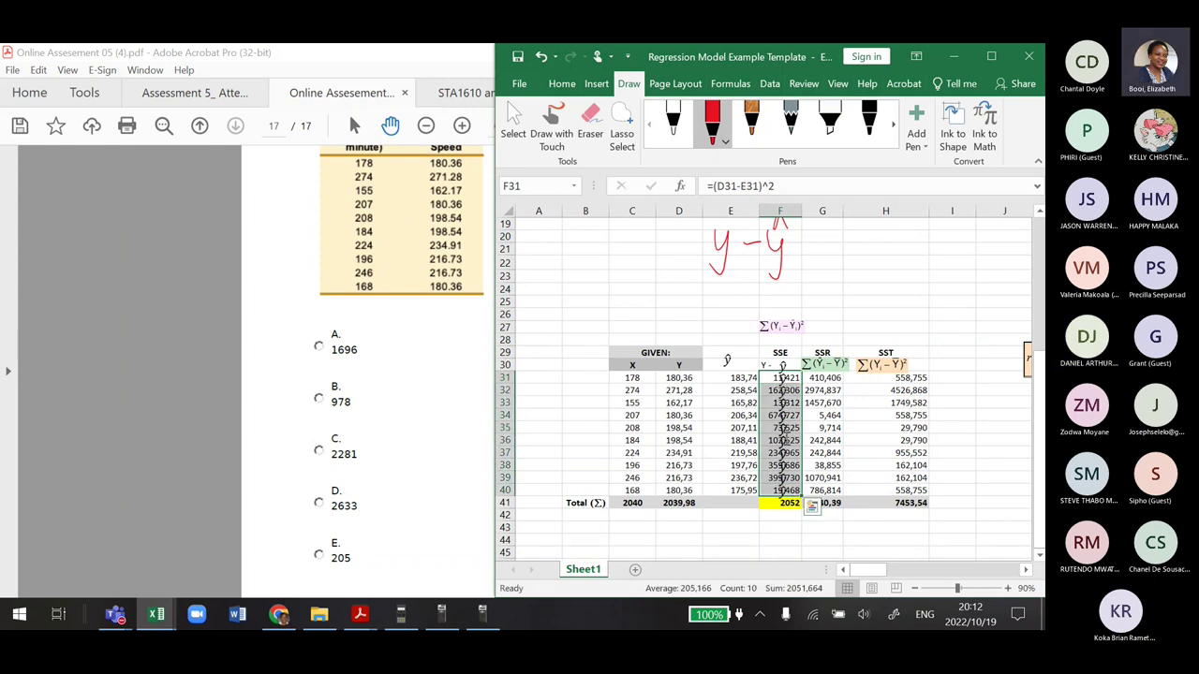
pyautogui.press('Delete')
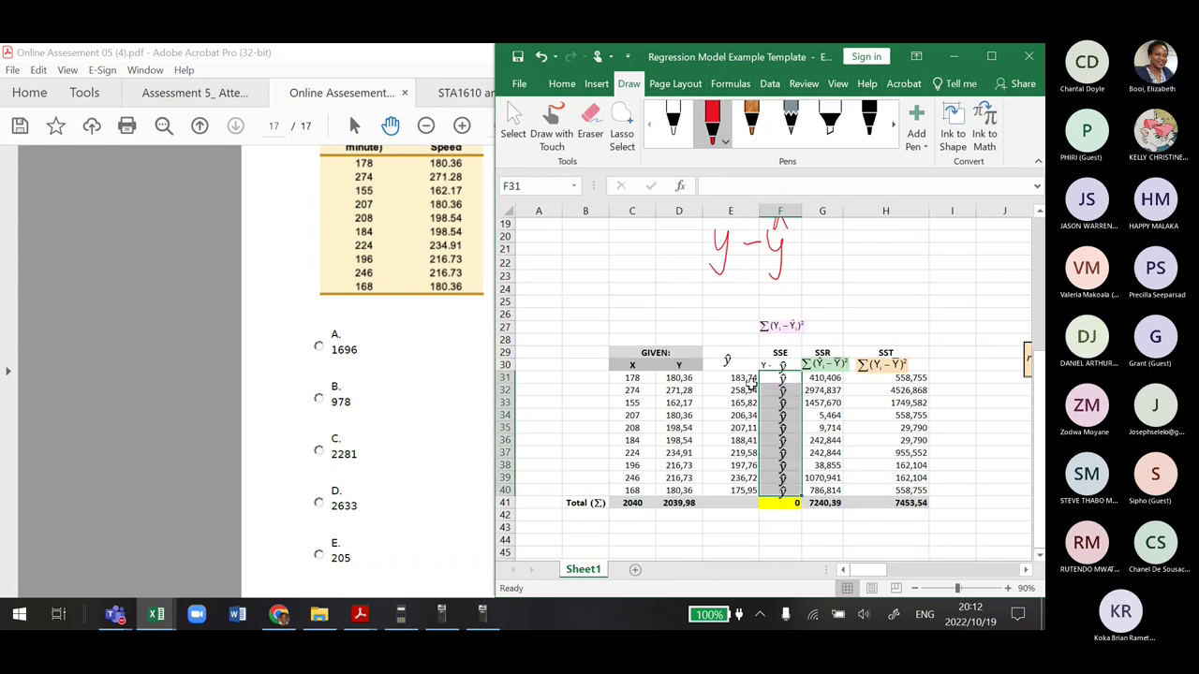
pyautogui.hotkey('ctrl', 'z')
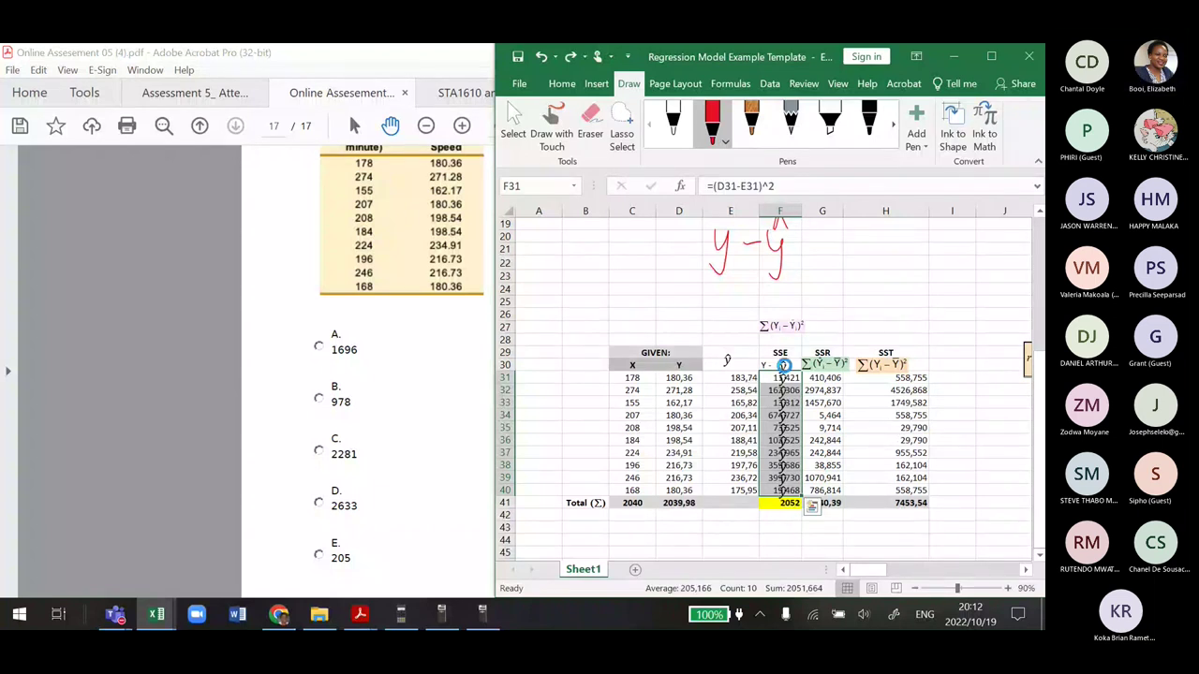
# Take the ŷ text box out of the SSE heading cell F30, delete it, and look over the SSE values below
pyautogui.click(778, 365)
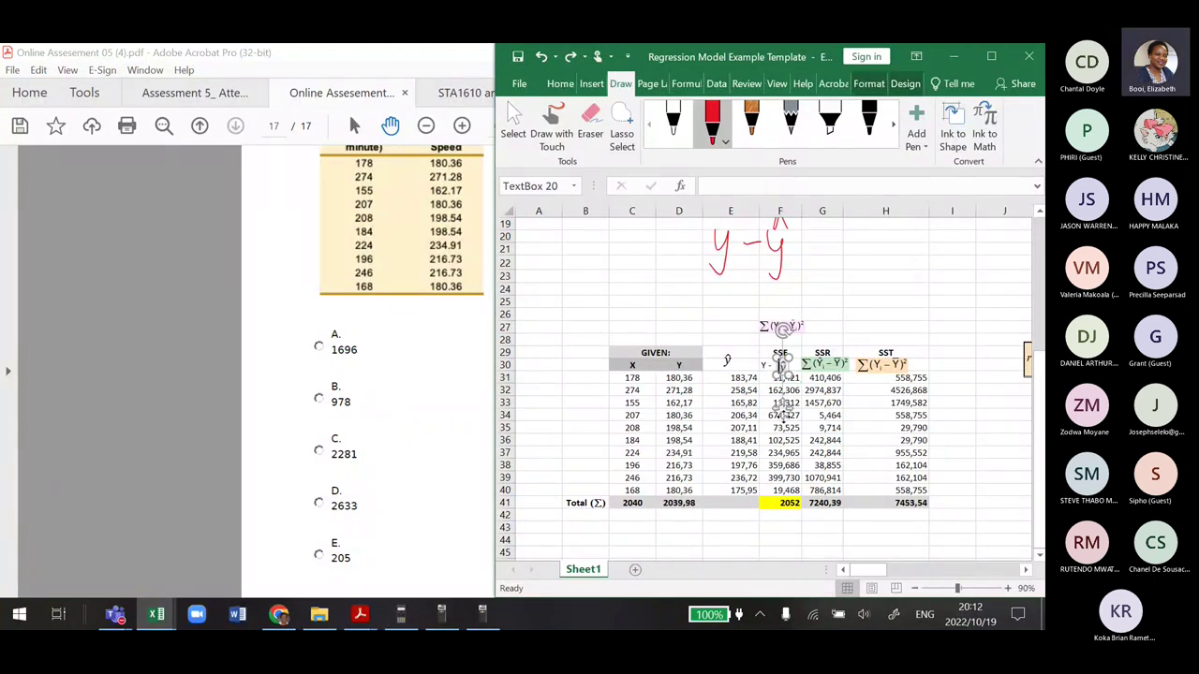
pyautogui.moveTo(780, 366); pyautogui.dragTo(666, 283)
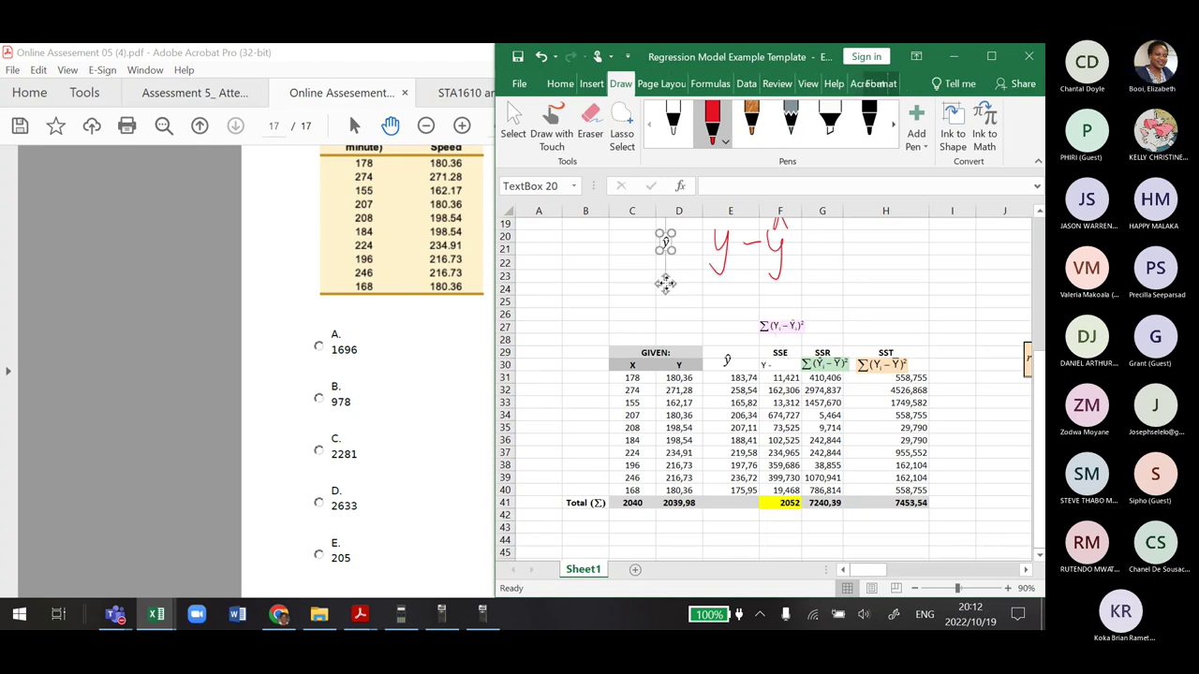
pyautogui.press('Delete')
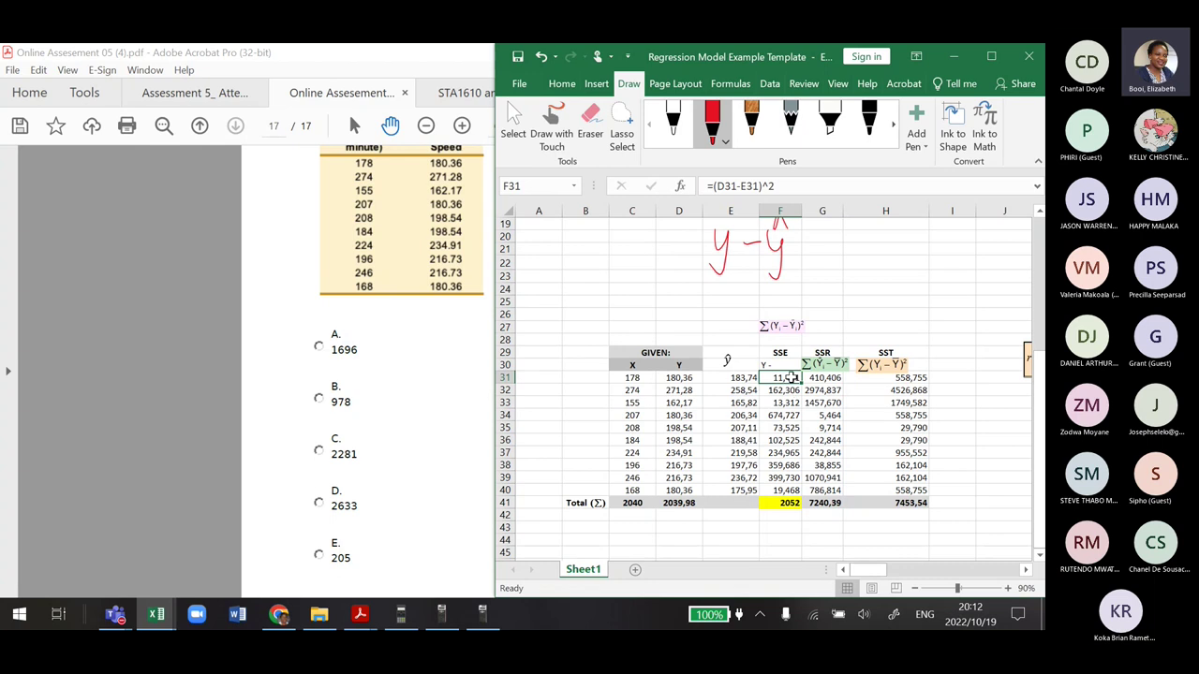
pyautogui.moveTo(800, 383); pyautogui.dragTo(802, 490)
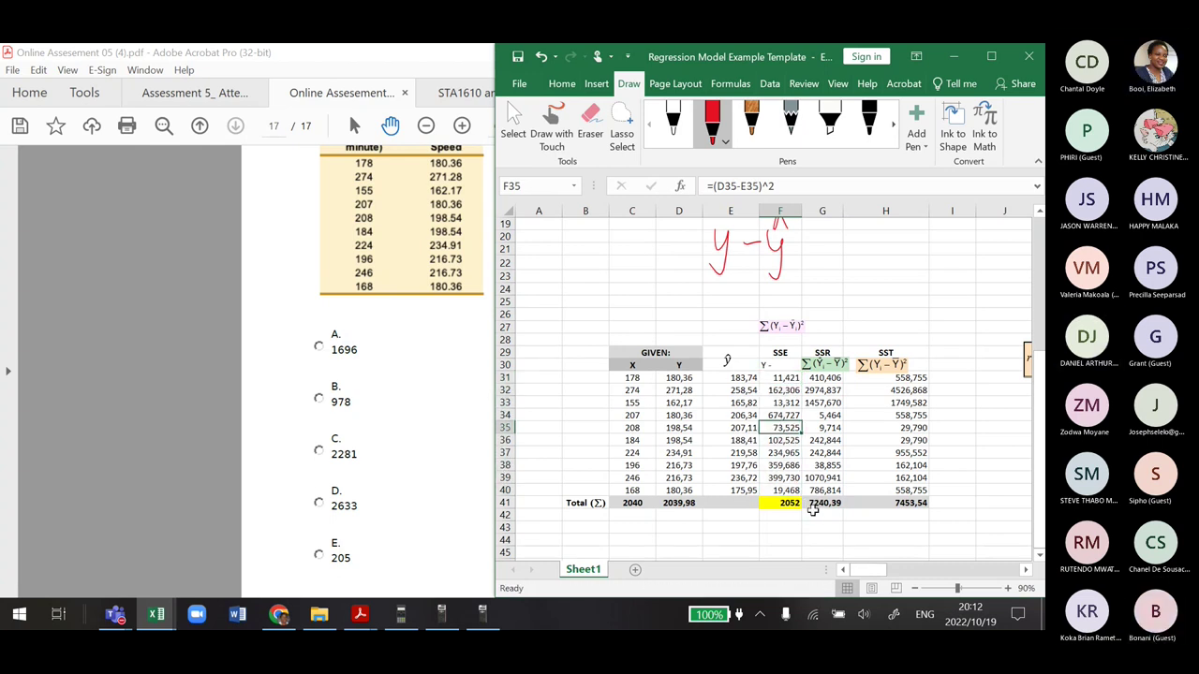
pyautogui.click(787, 529)
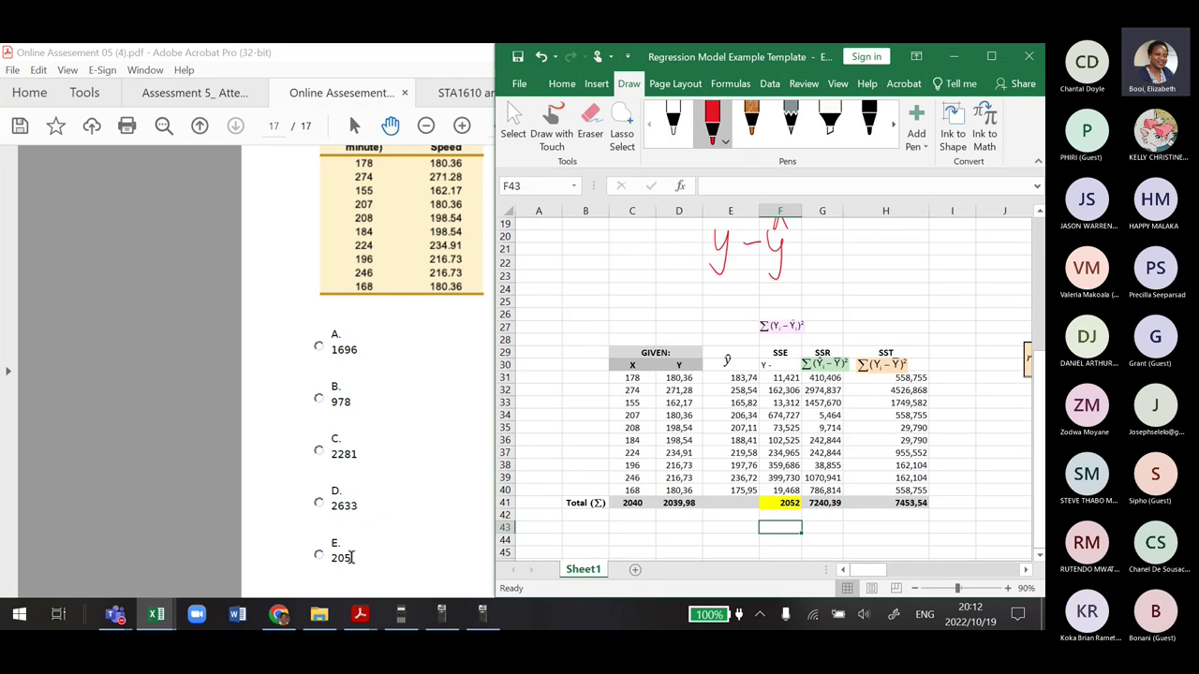
# Switch to the assessment PDF in Adobe Acrobat and check the answer options and the answer key below them
pyautogui.click(475, 464)
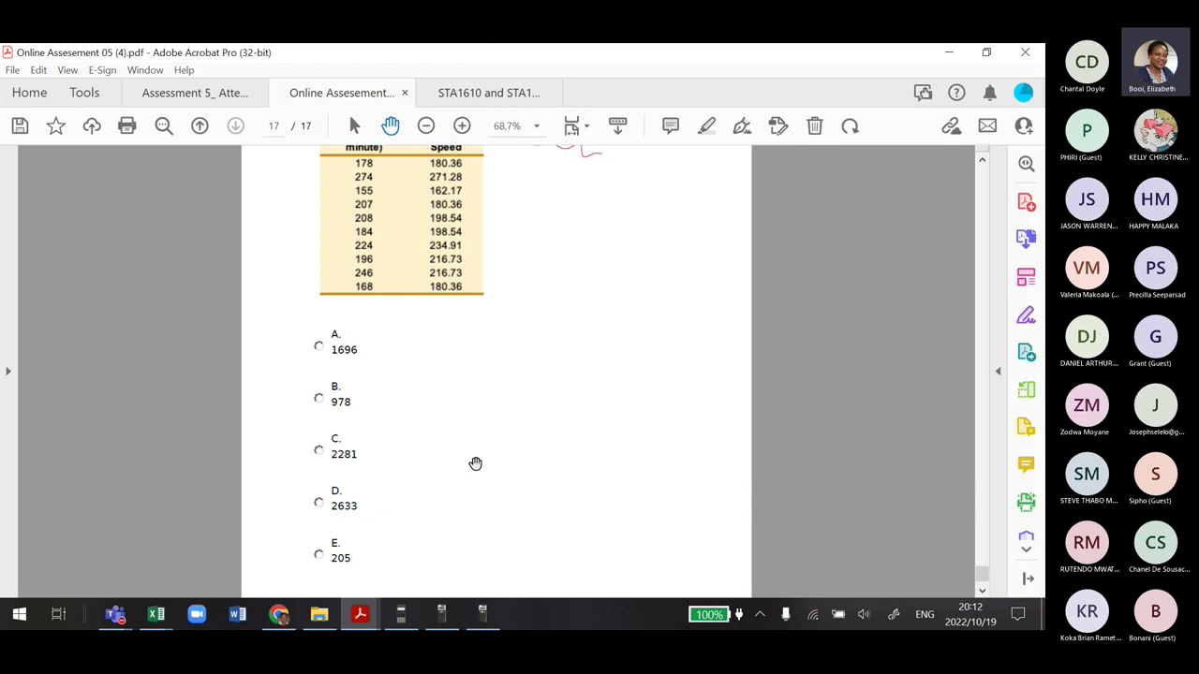
pyautogui.click(984, 590)
pyautogui.click(984, 590)
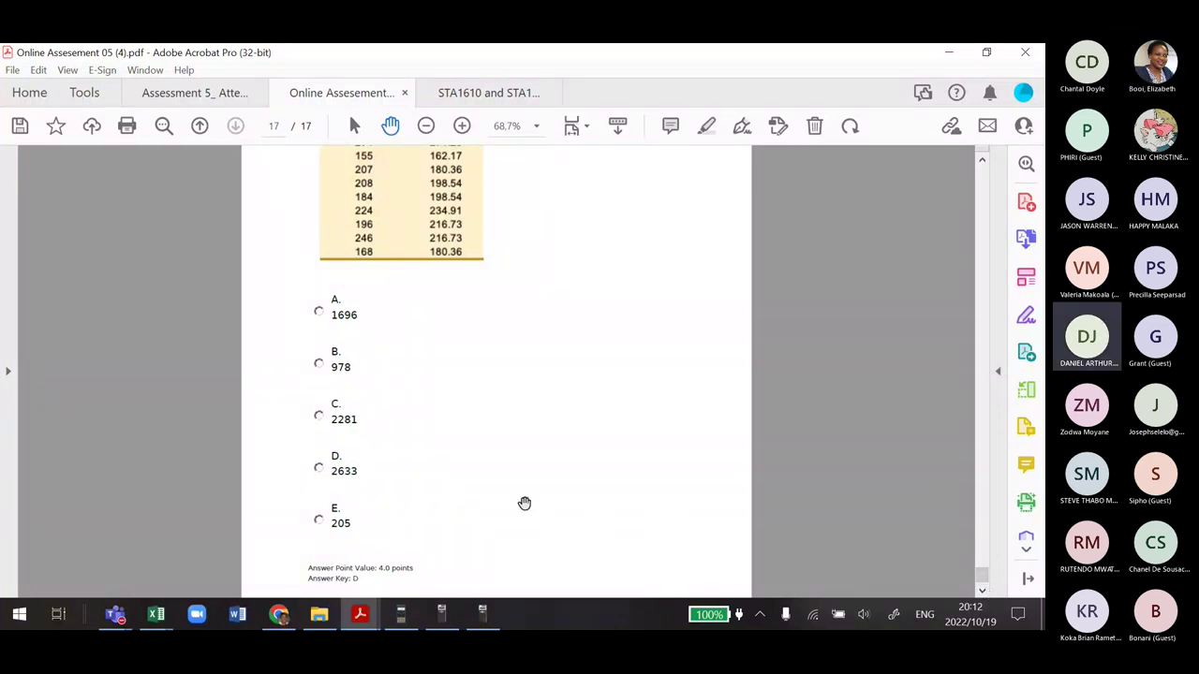
# Switch back to the Regression Model workbook in Excel and examine the ŷ formula in E34, the SSE total in F41 and D31
pyautogui.click(161, 616)
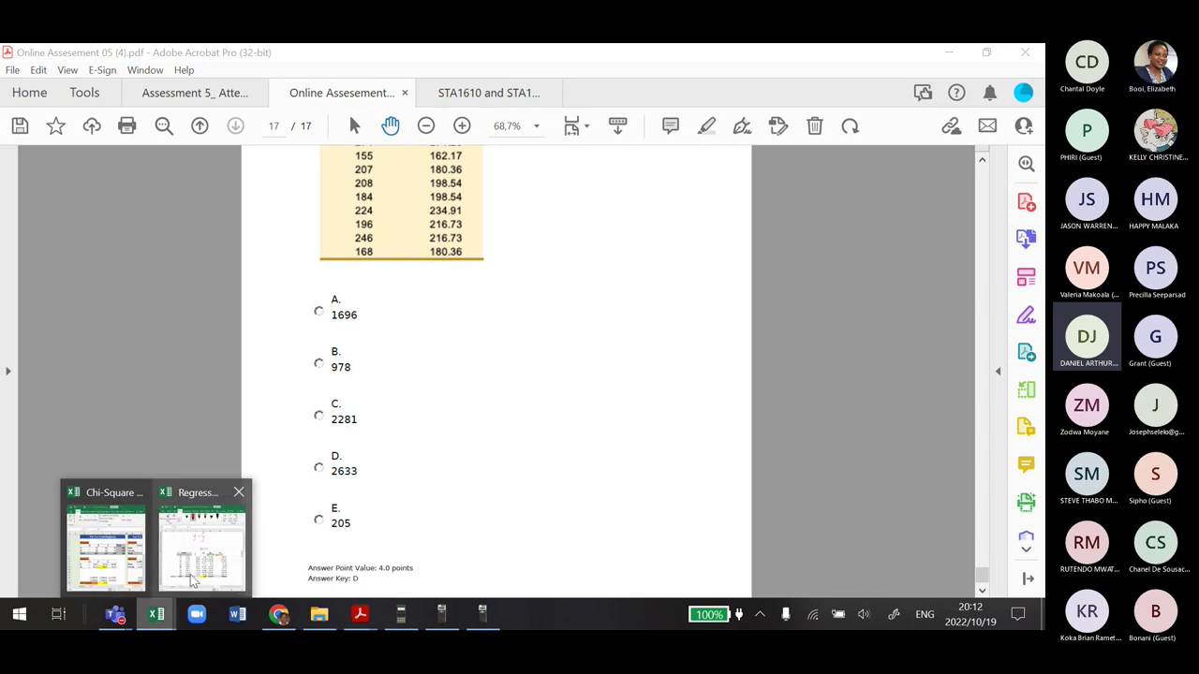
pyautogui.click(131, 554)
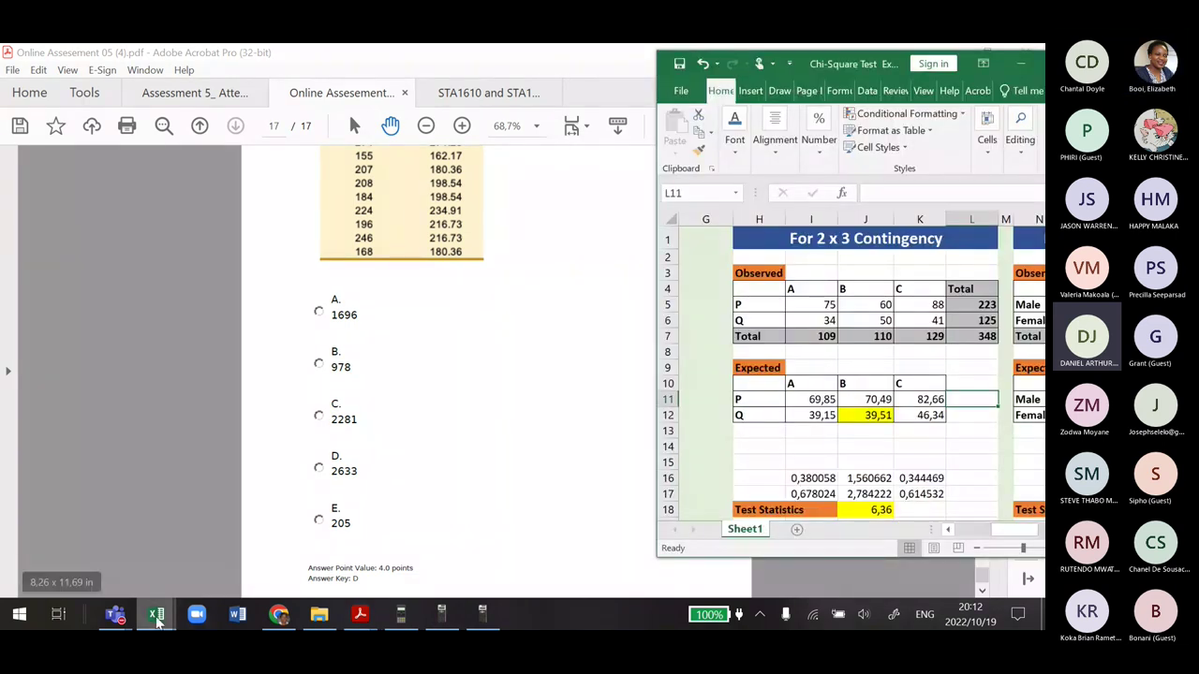
pyautogui.moveTo(157, 618)
pyautogui.click(203, 539)
pyautogui.click(729, 415)
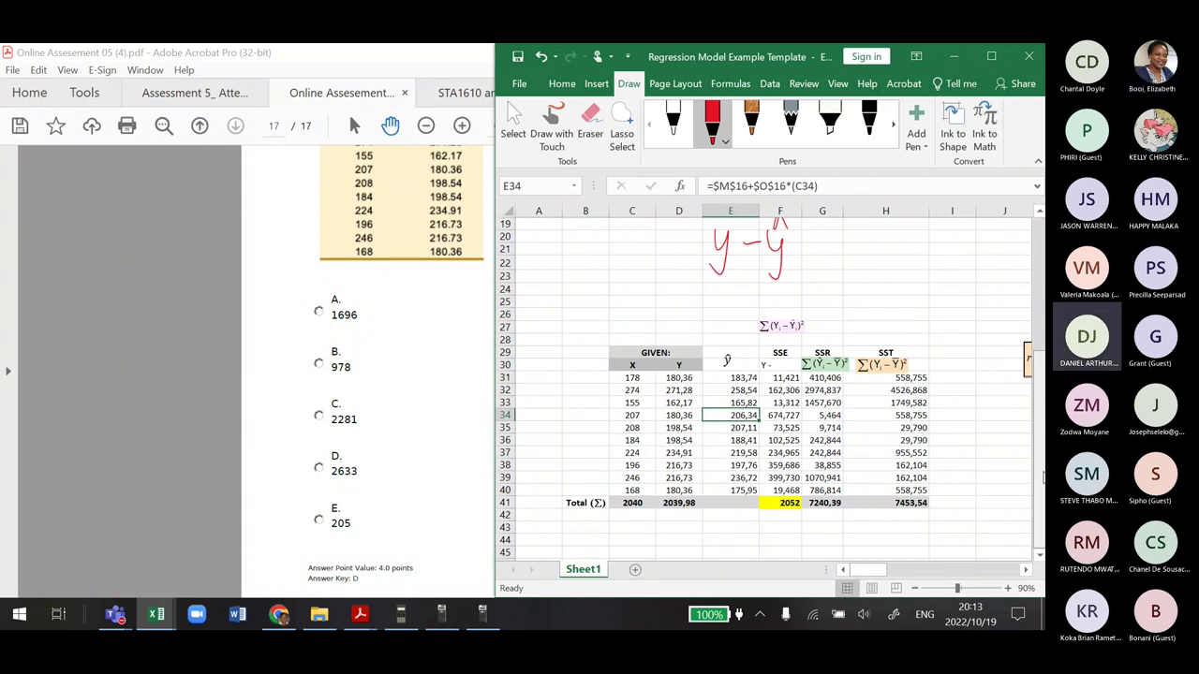
pyautogui.click(778, 503)
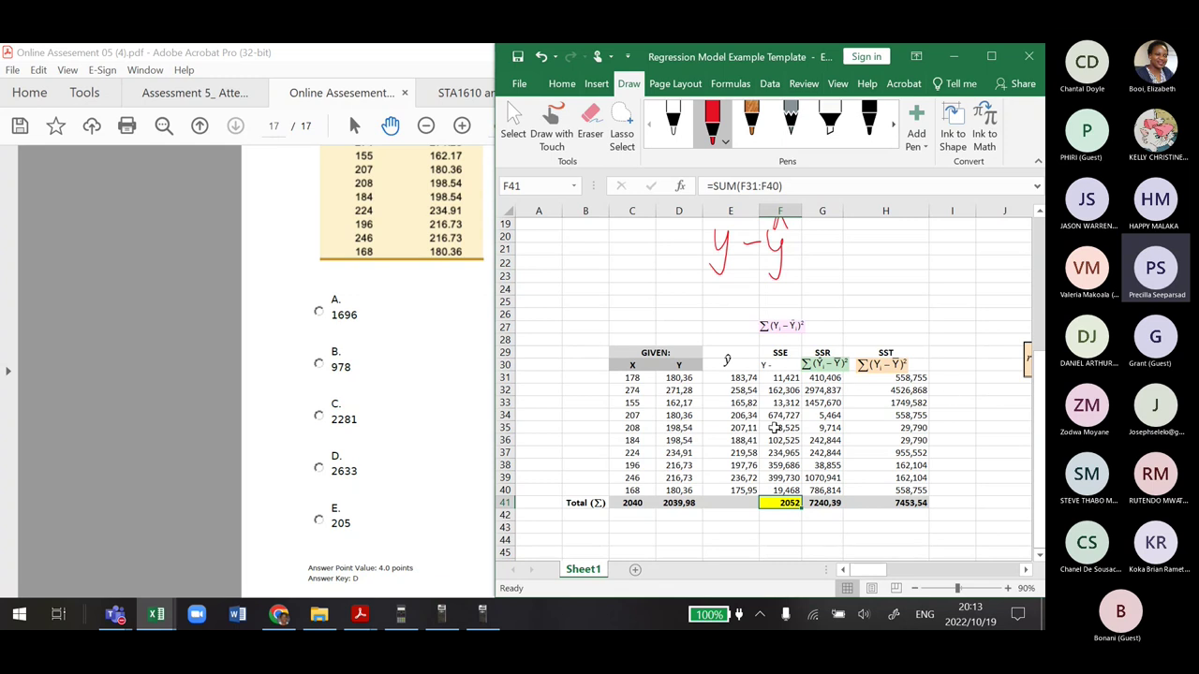
pyautogui.click(680, 381)
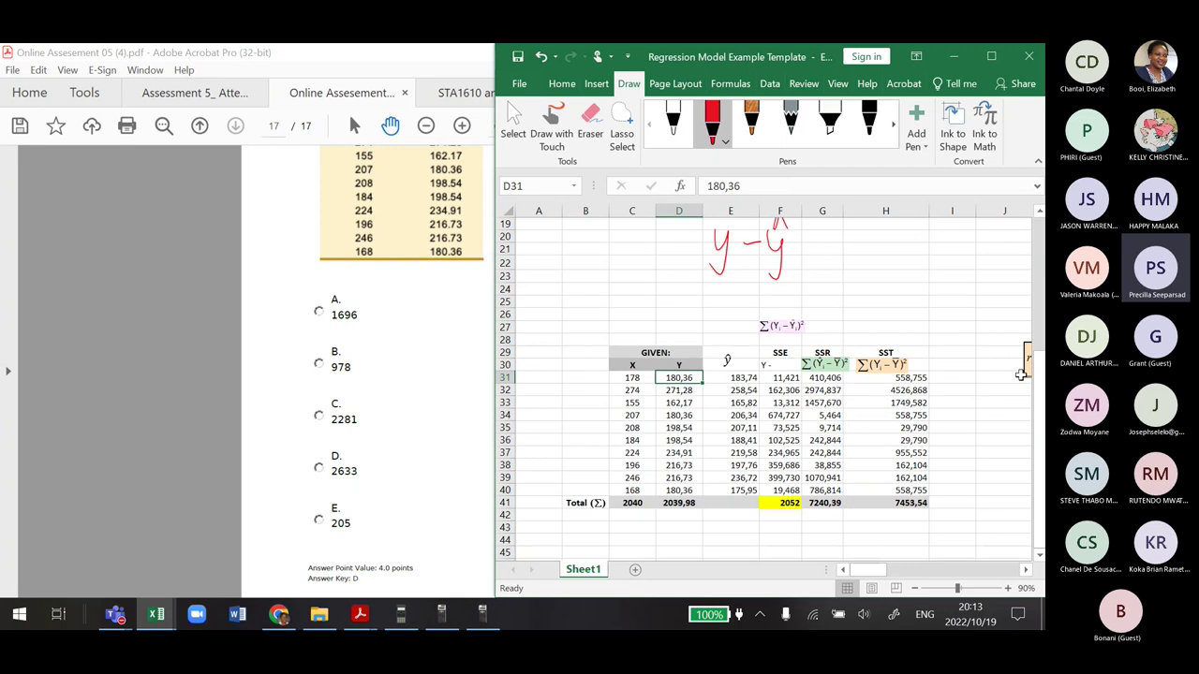
# Return to the assessment PDF in Adobe Acrobat and examine the column headings of the observed and predicted reading speed table
pyautogui.scroll(6, 1037, 384)
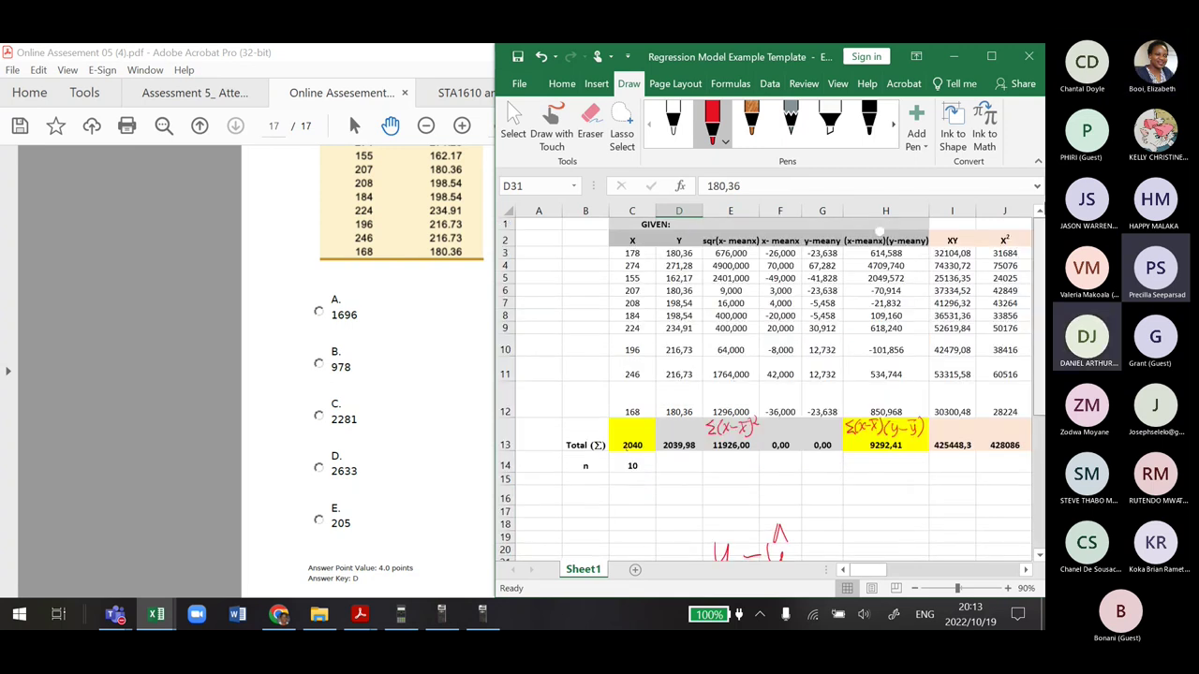
pyautogui.click(425, 296)
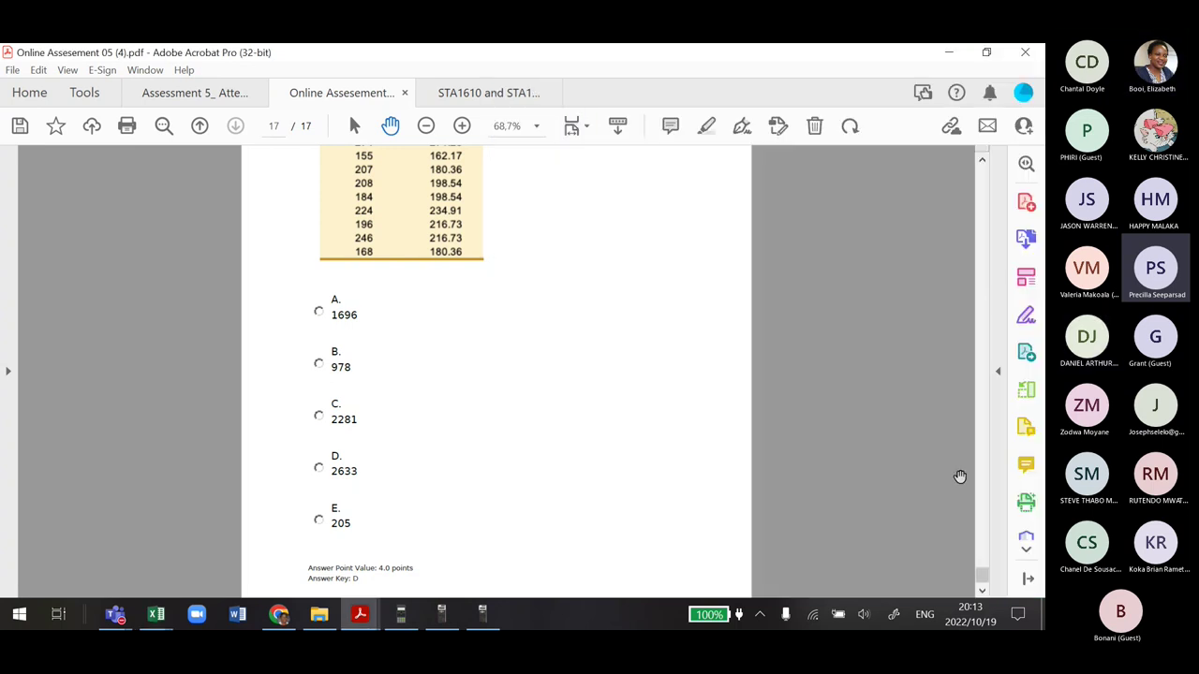
pyautogui.scroll(3, 983, 583)
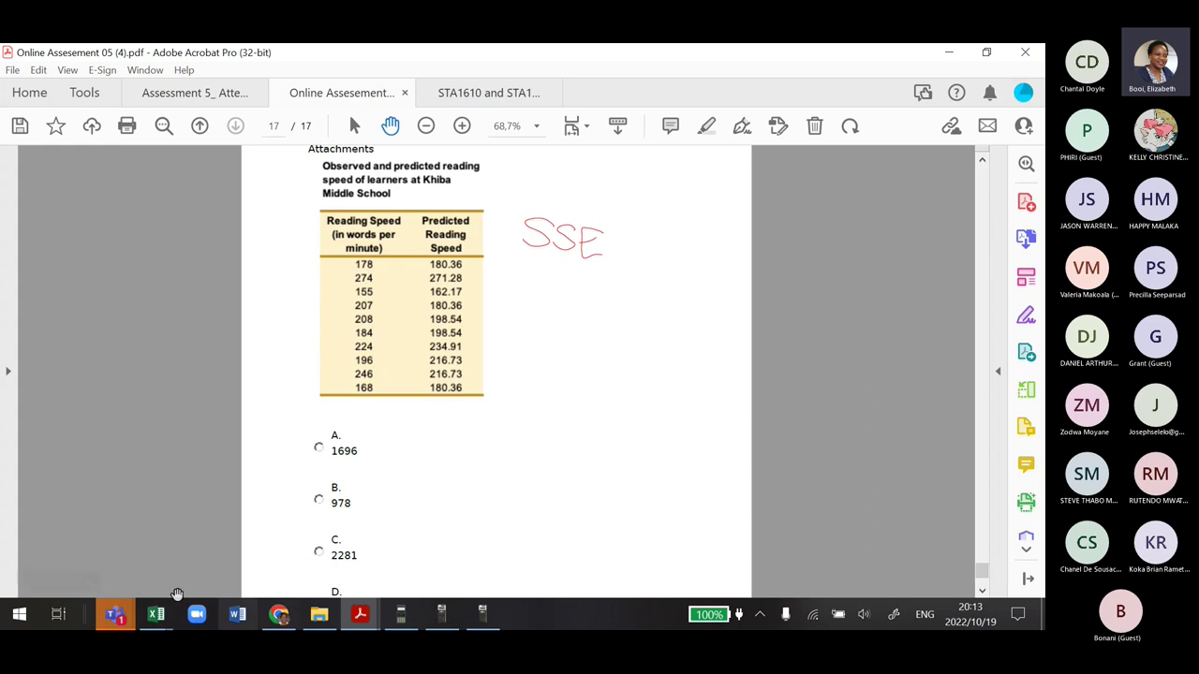
# Switch to the Regression Model workbook in Excel and compare the SSE table's F31 formula with the PDF's reading speed columns
pyautogui.moveTo(156, 614)
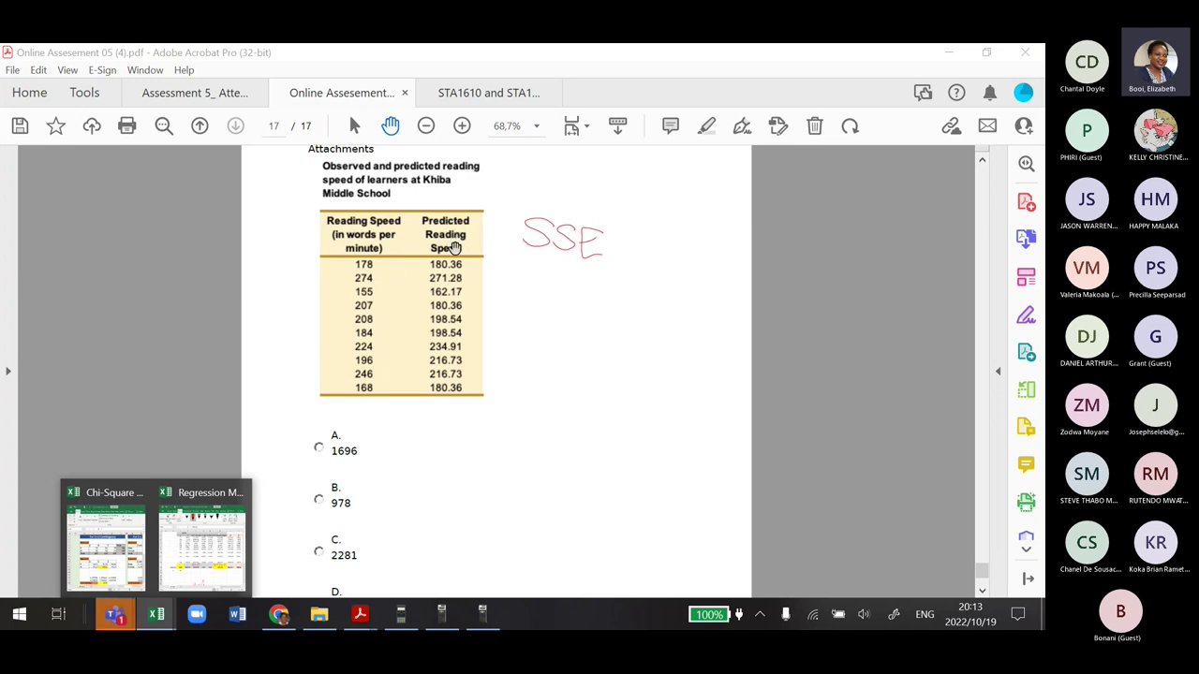
pyautogui.click(199, 570)
pyautogui.click(780, 510)
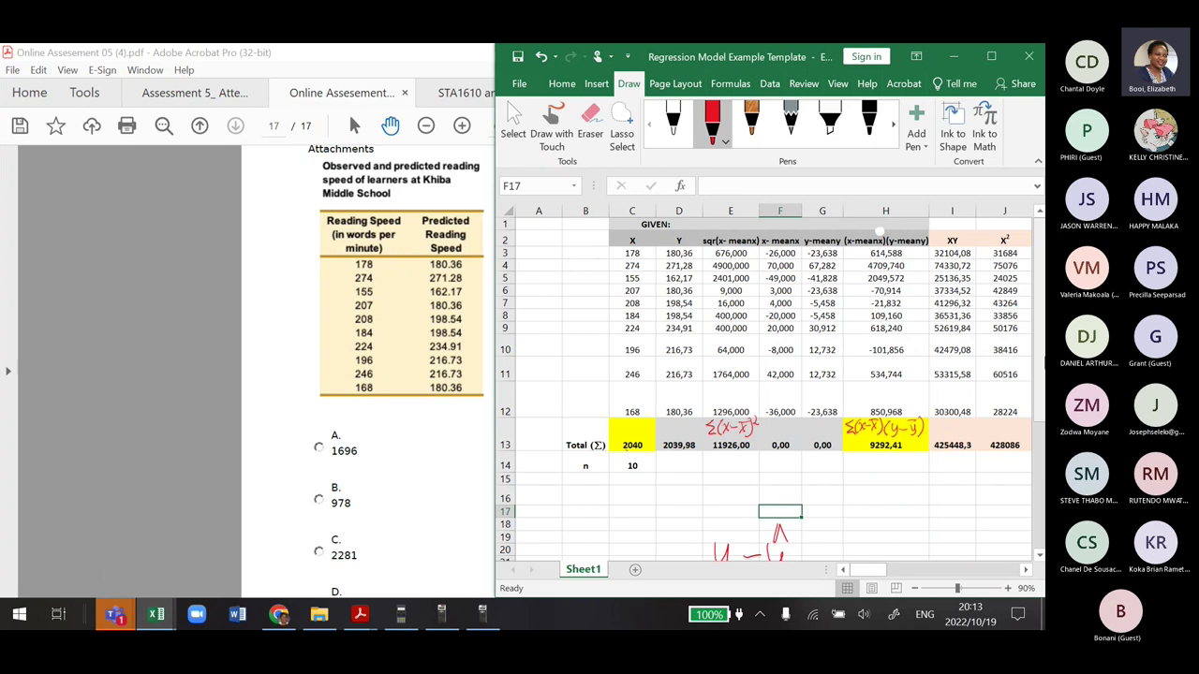
pyautogui.scroll(-5, 1040, 506)
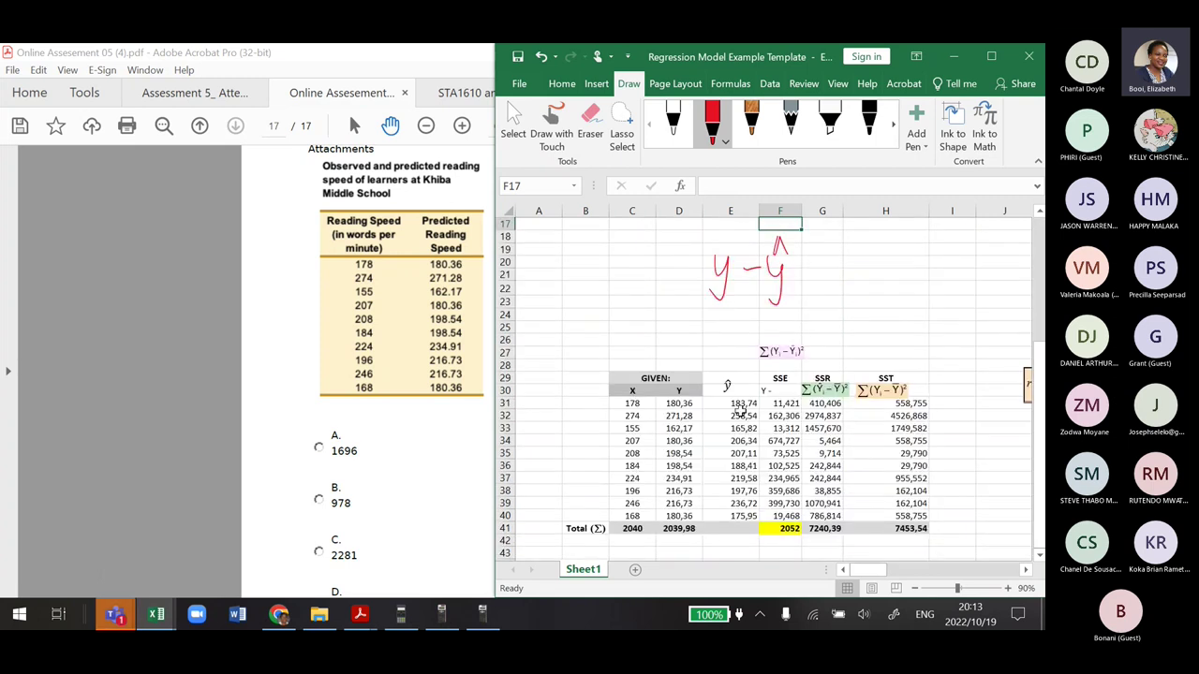
pyautogui.click(777, 402)
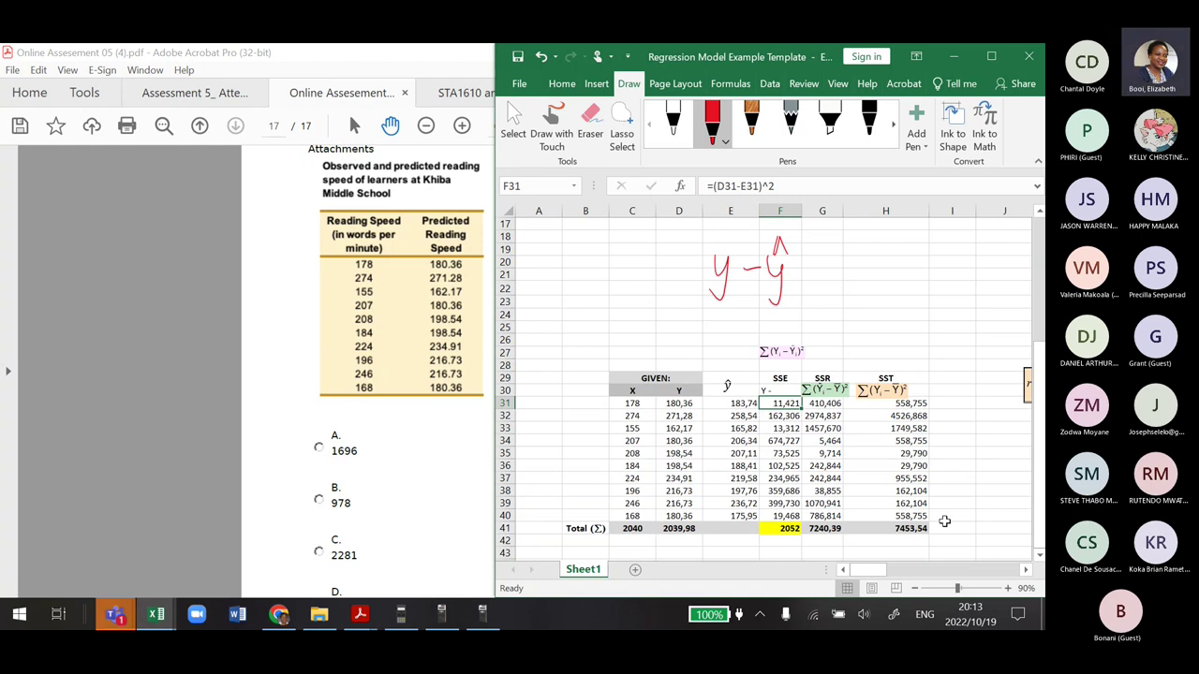
# Relabel the given data columns by entering Y in C30 and moving the ŷ text box over the D30 heading
pyautogui.click(637, 389)
pyautogui.write('Y')
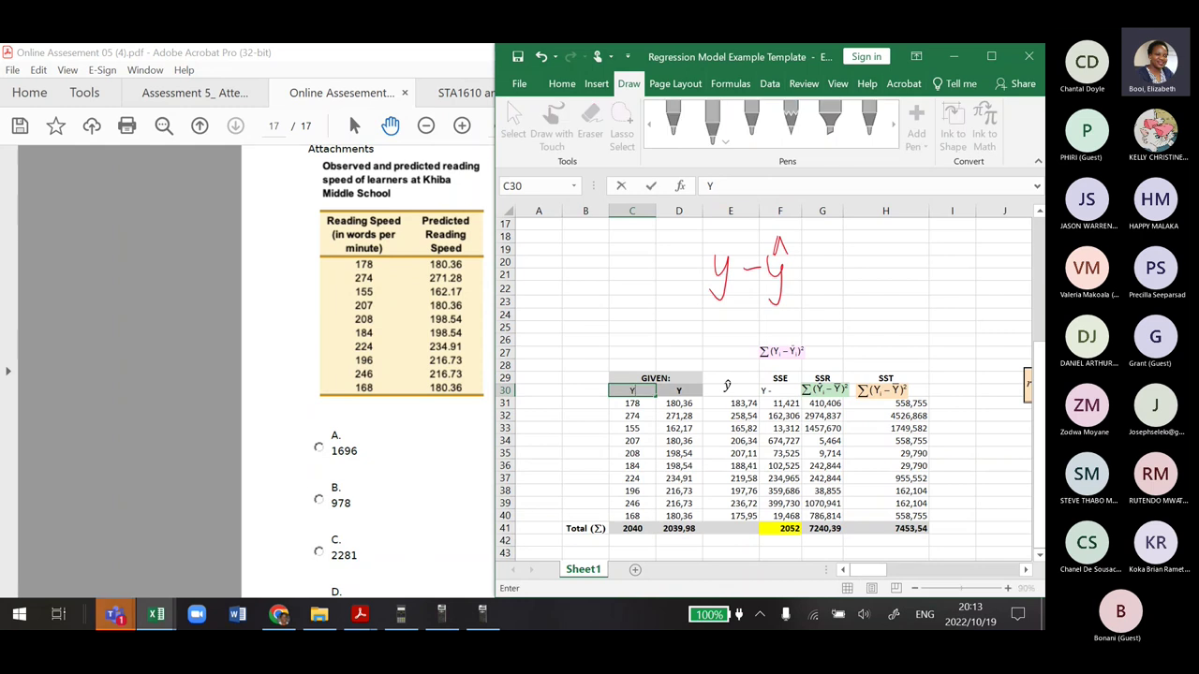
pyautogui.click(728, 384)
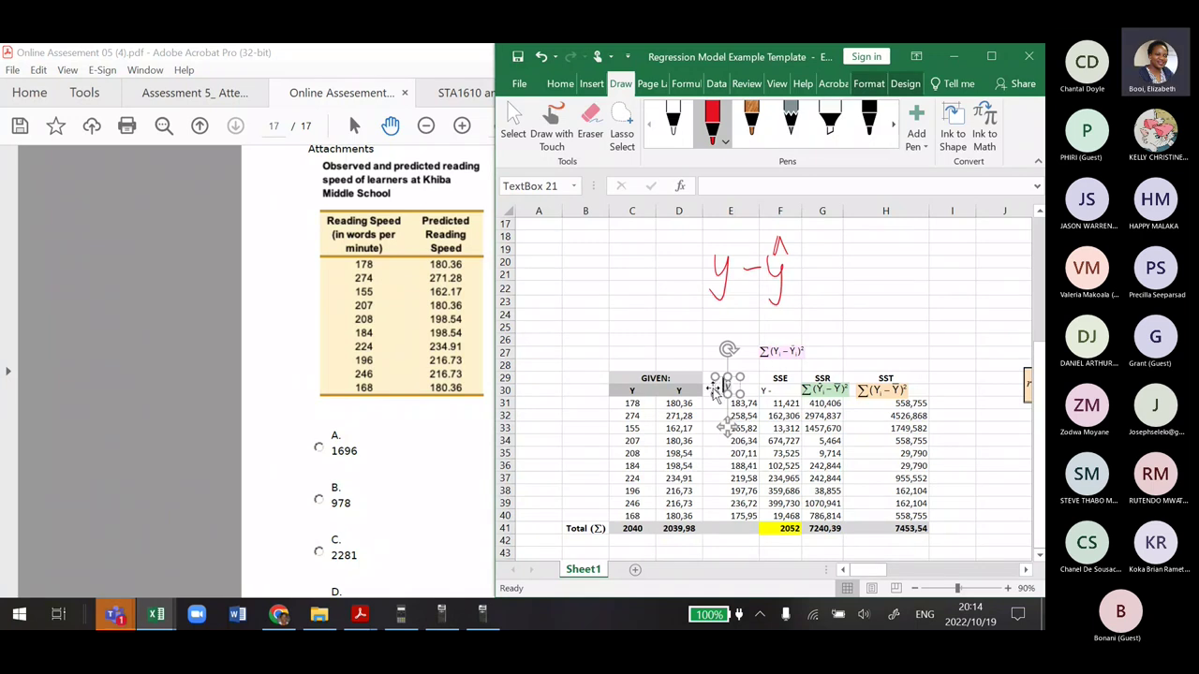
pyautogui.moveTo(713, 389); pyautogui.dragTo(660, 392)
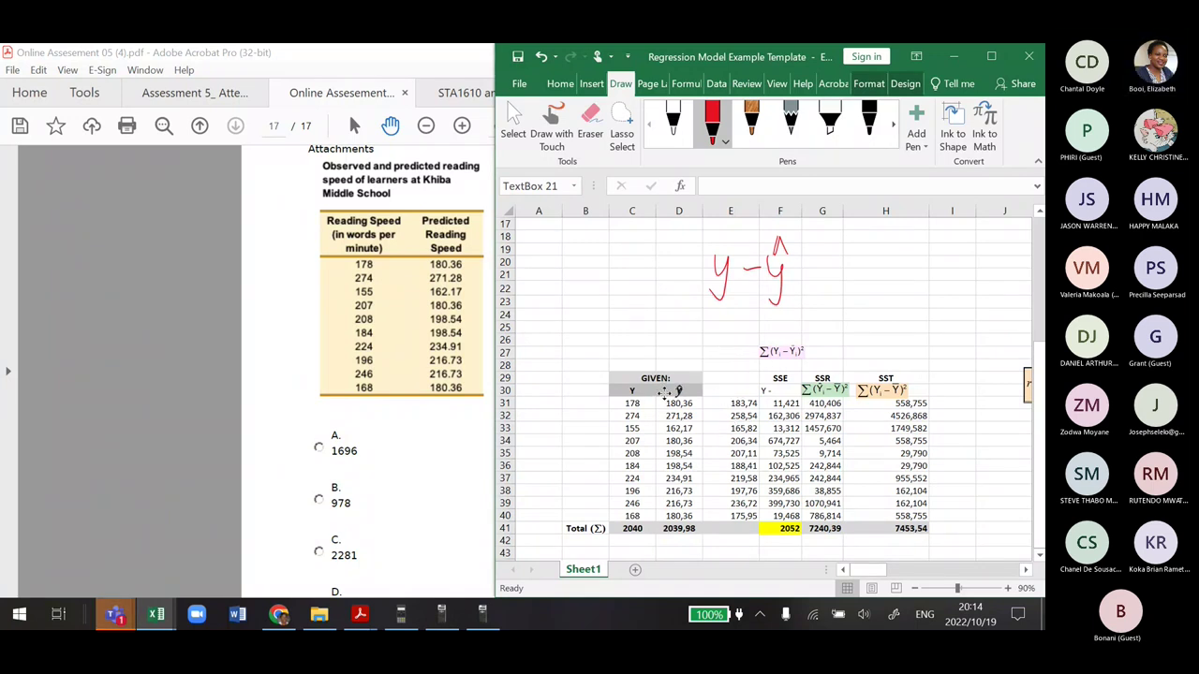
pyautogui.click(780, 403)
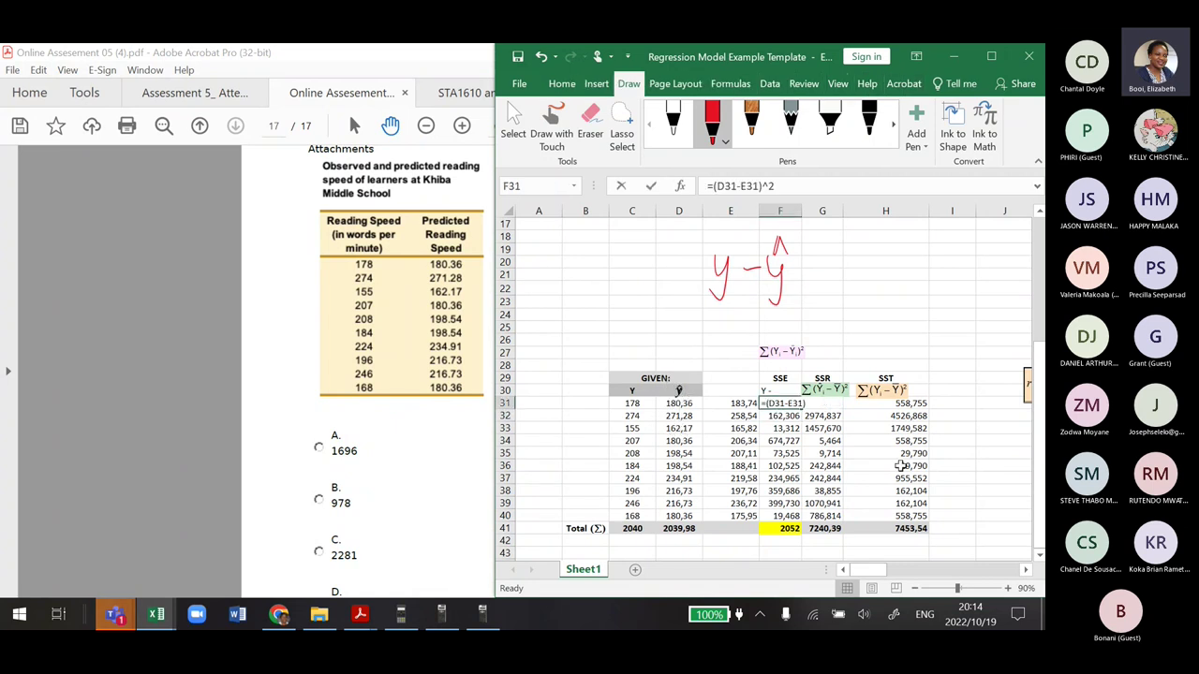
pyautogui.write('=')
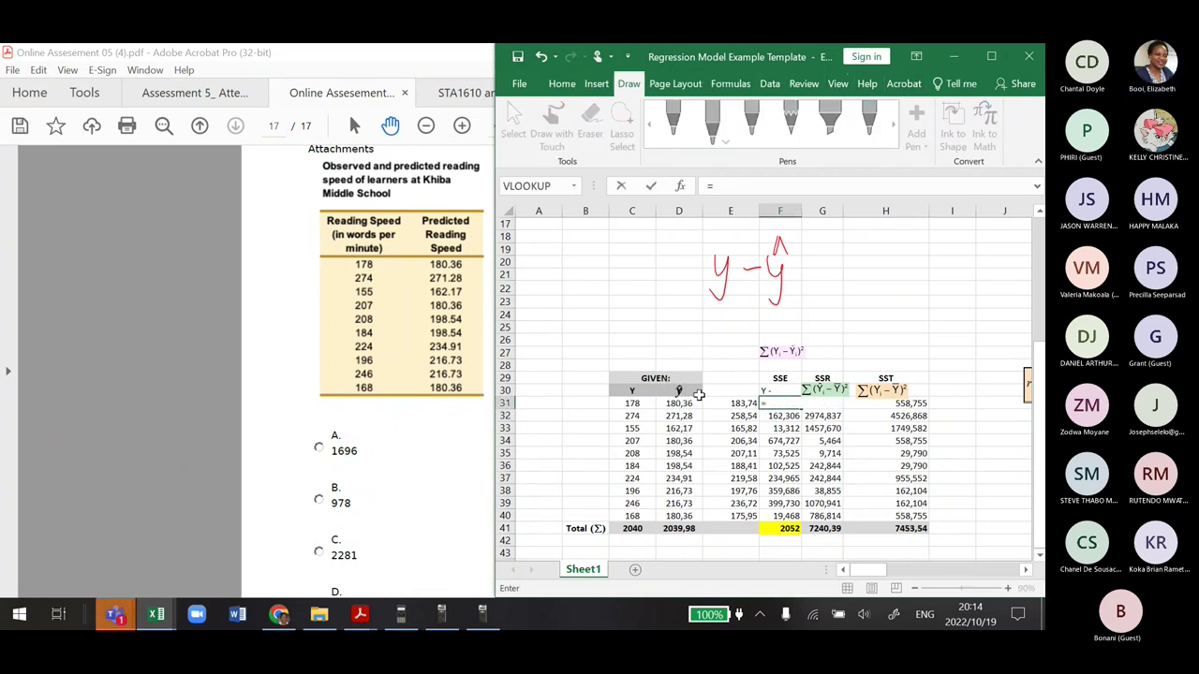
pyautogui.click(636, 401)
pyautogui.write('-')
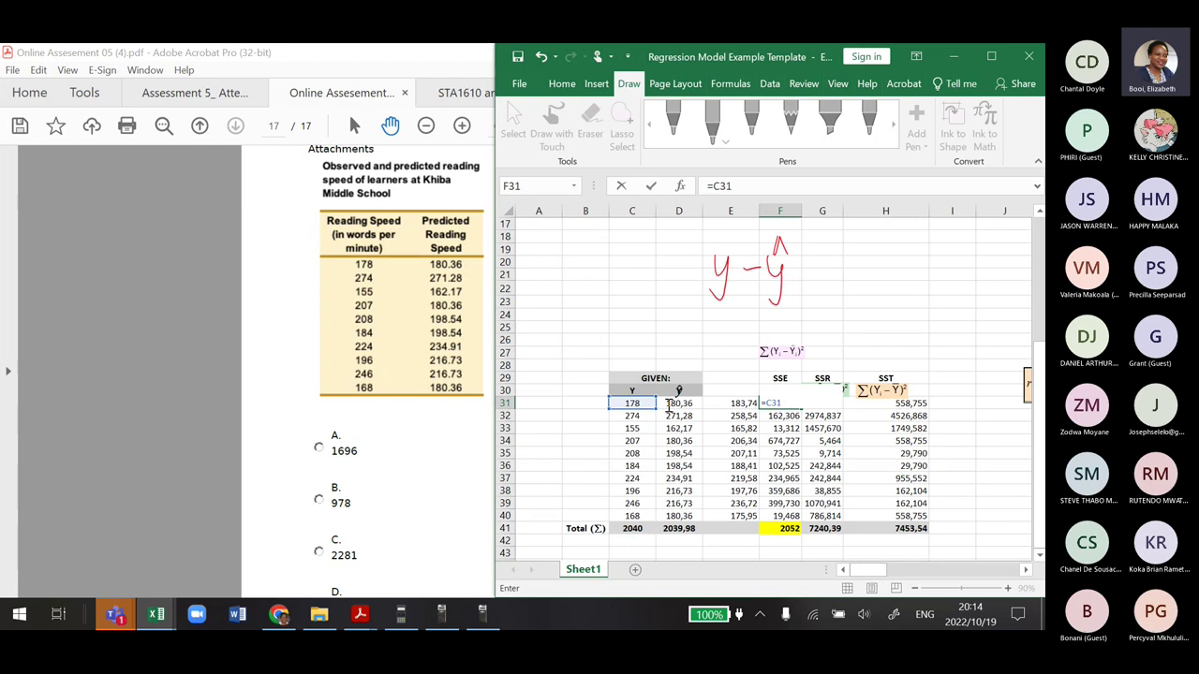
pyautogui.press('Escape')
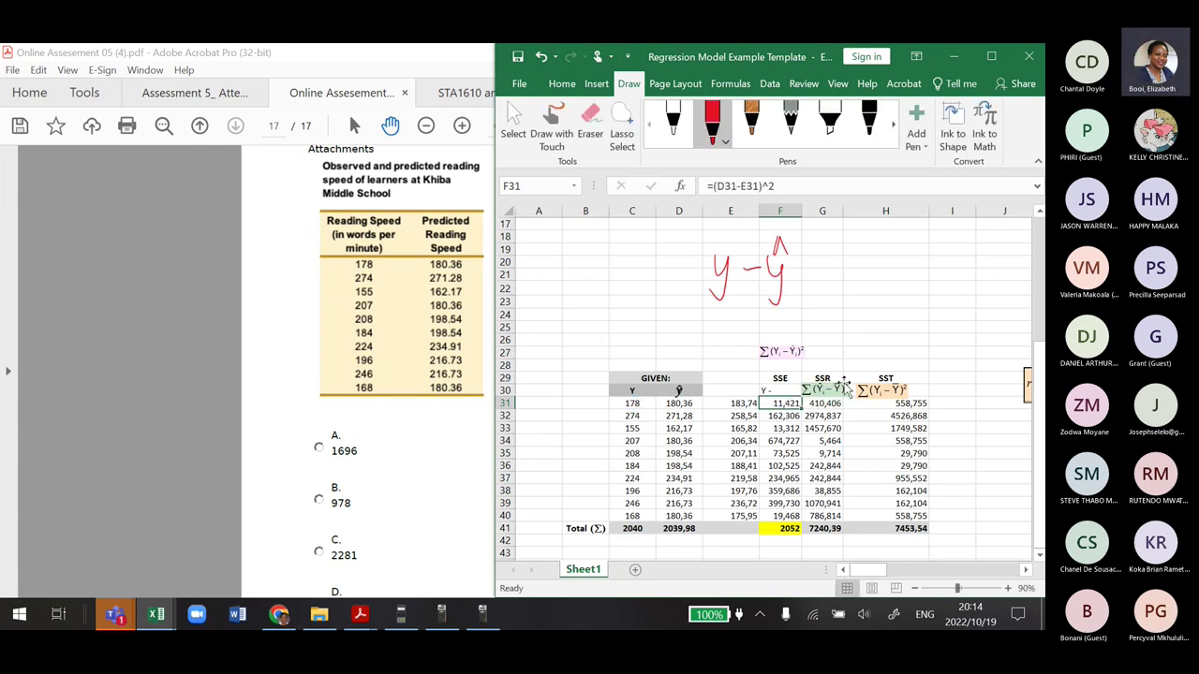
# Change the SSE formula in F31 to =(C31-D31)^2 so it uses the observed Y and predicted ŷ columns
pyautogui.click(768, 415)
pyautogui.click(768, 404)
pyautogui.doubleClick(768, 403)
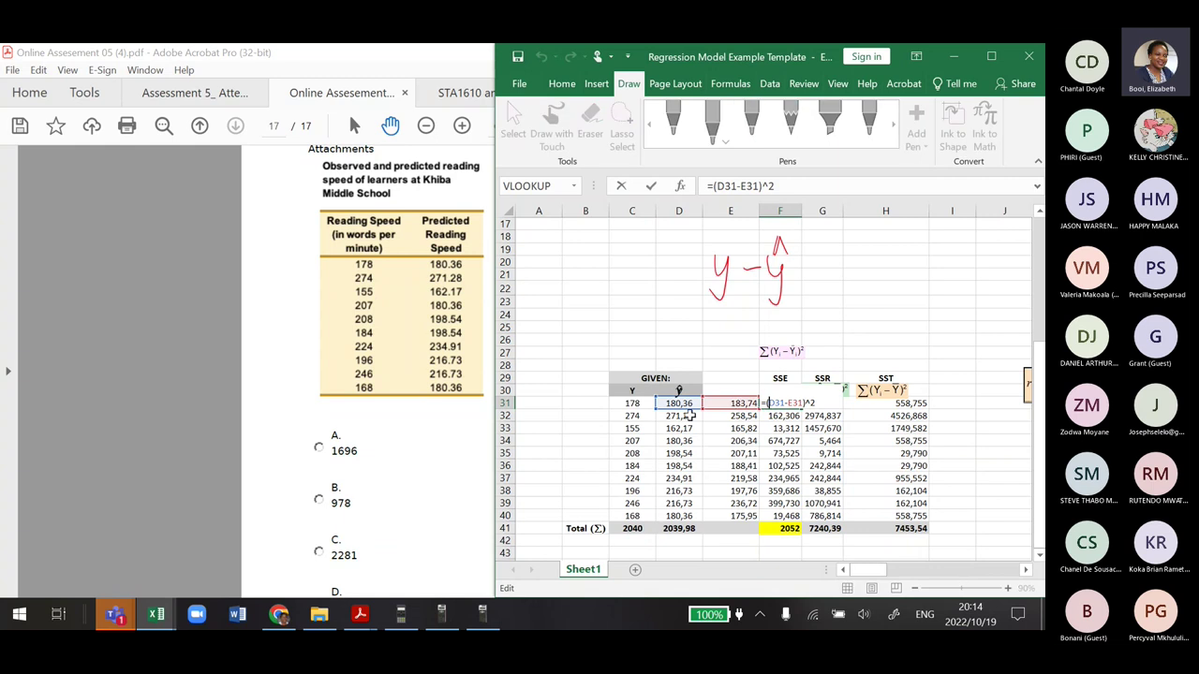
pyautogui.moveTo(689, 412); pyautogui.dragTo(636, 412)
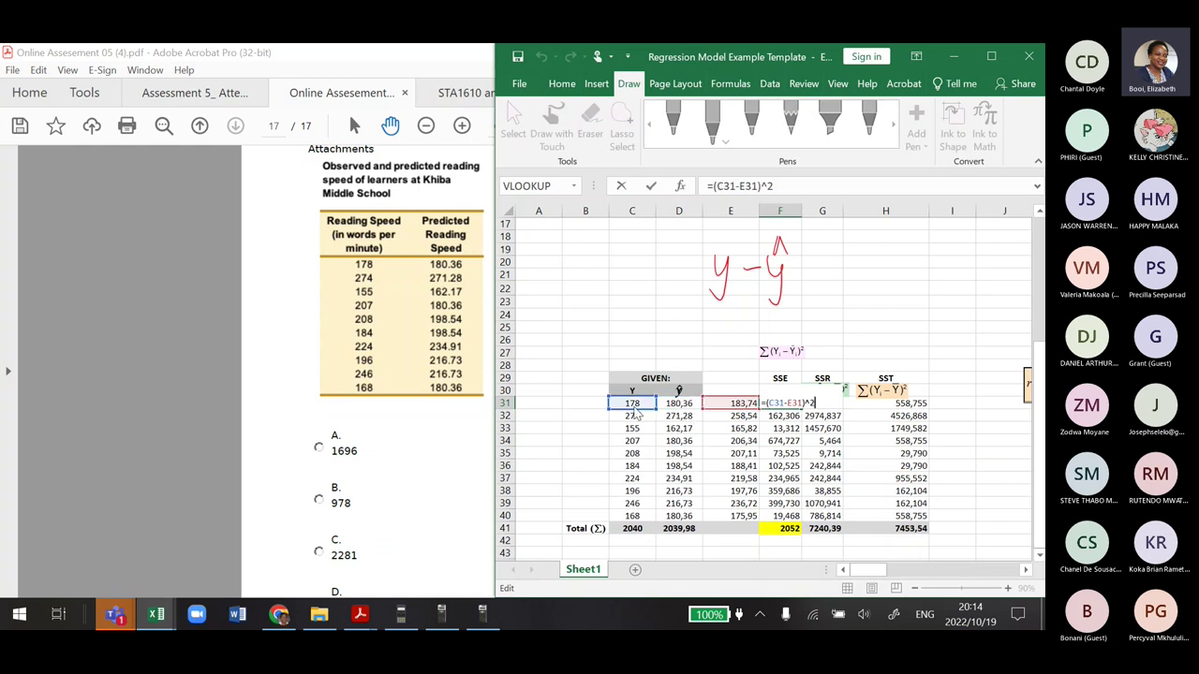
pyautogui.doubleClick(783, 403)
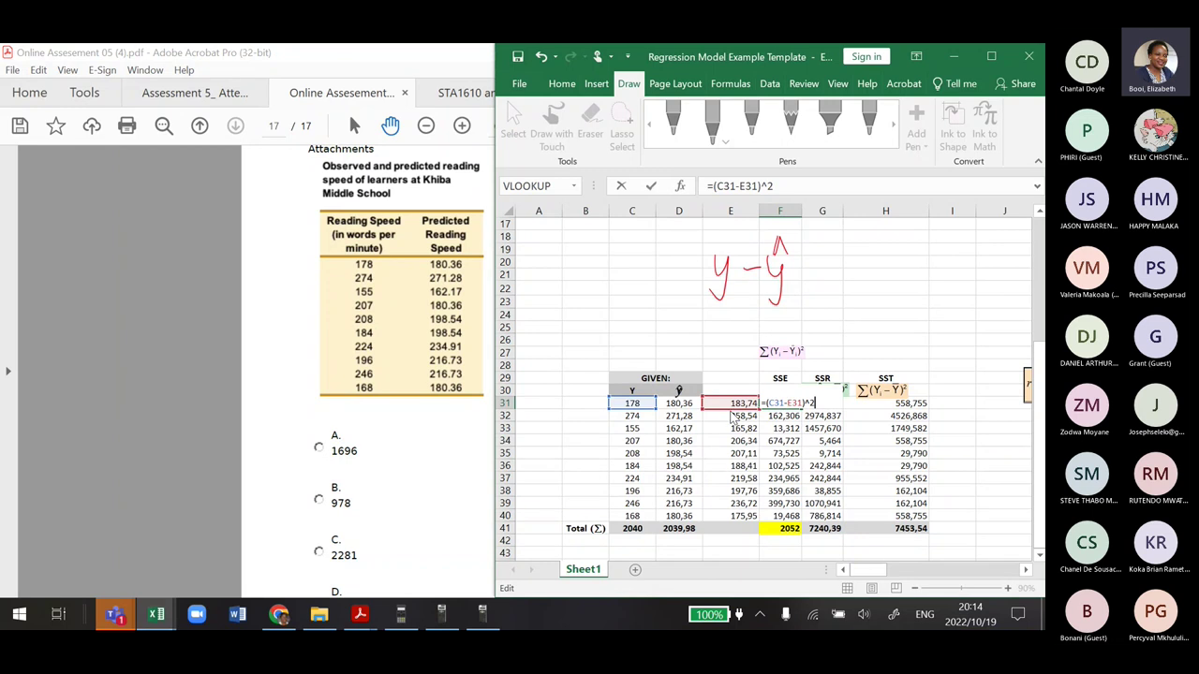
pyautogui.click(694, 409)
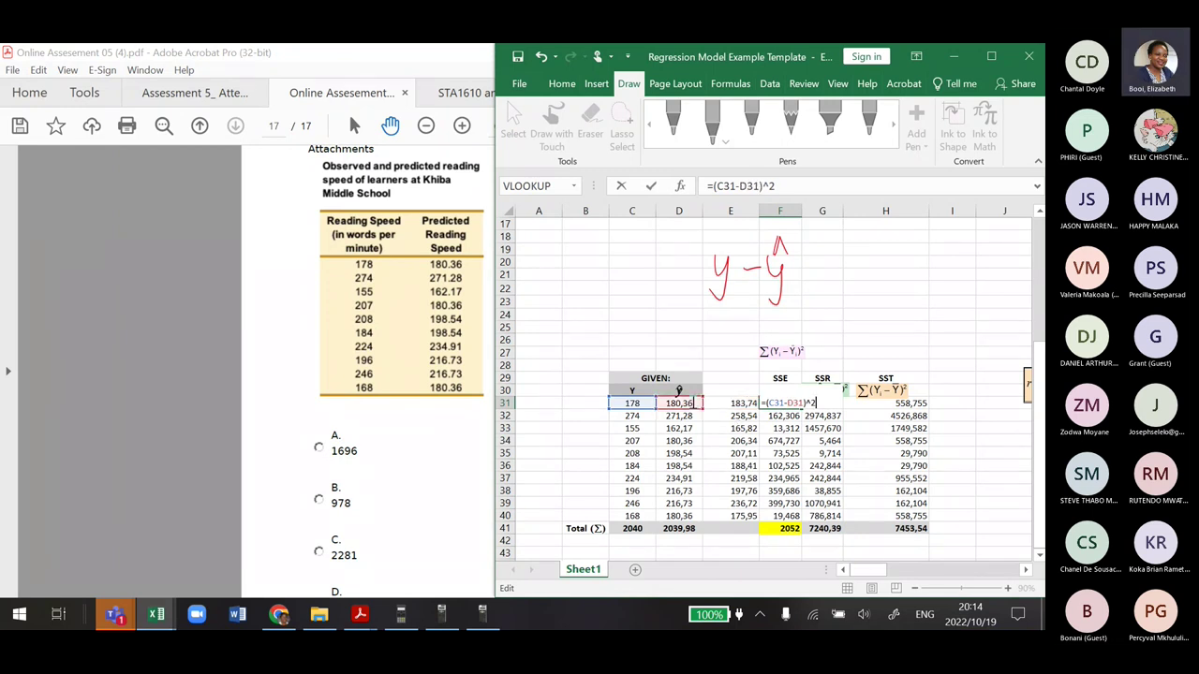
# Switch to the assessment PDF in Adobe Acrobat and handwrite y and ŷ above the observed and predicted reading speed columns
pyautogui.click(327, 199)
pyautogui.moveTo(415, 186); pyautogui.dragTo(422, 214)
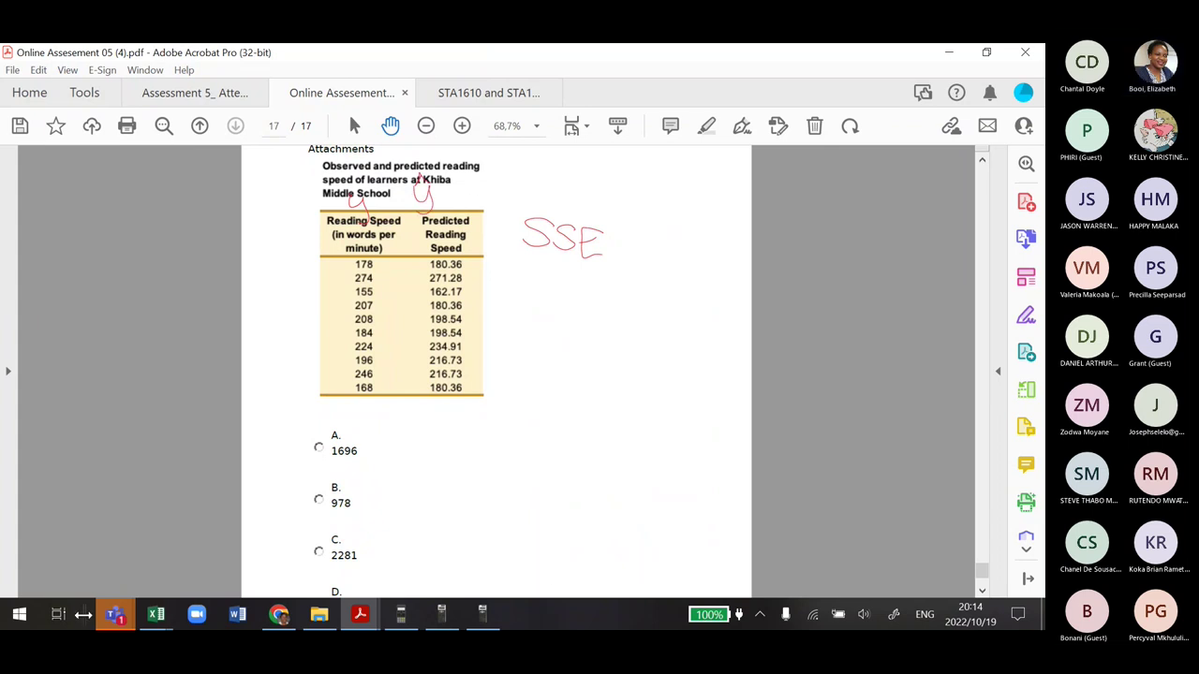
# Switch back to the Regression Model workbook in Excel, fill the F31 formula down to F40 and check the SSE total in F41
pyautogui.moveTo(157, 621)
pyautogui.click(206, 545)
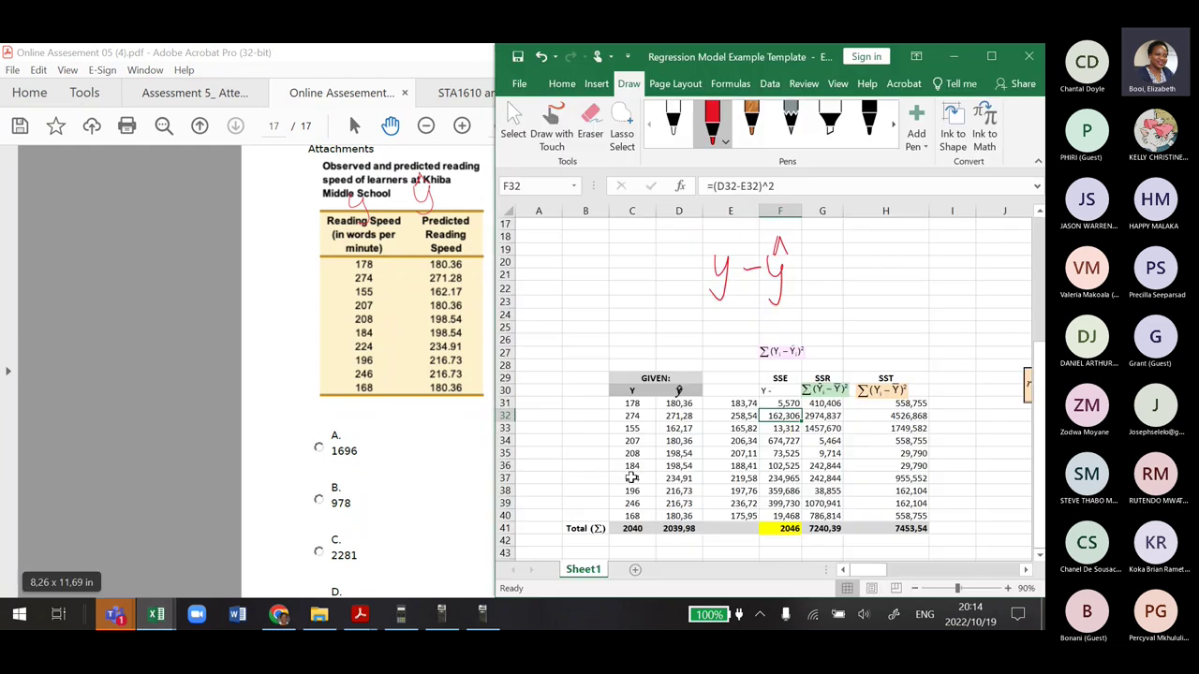
pyautogui.click(741, 404)
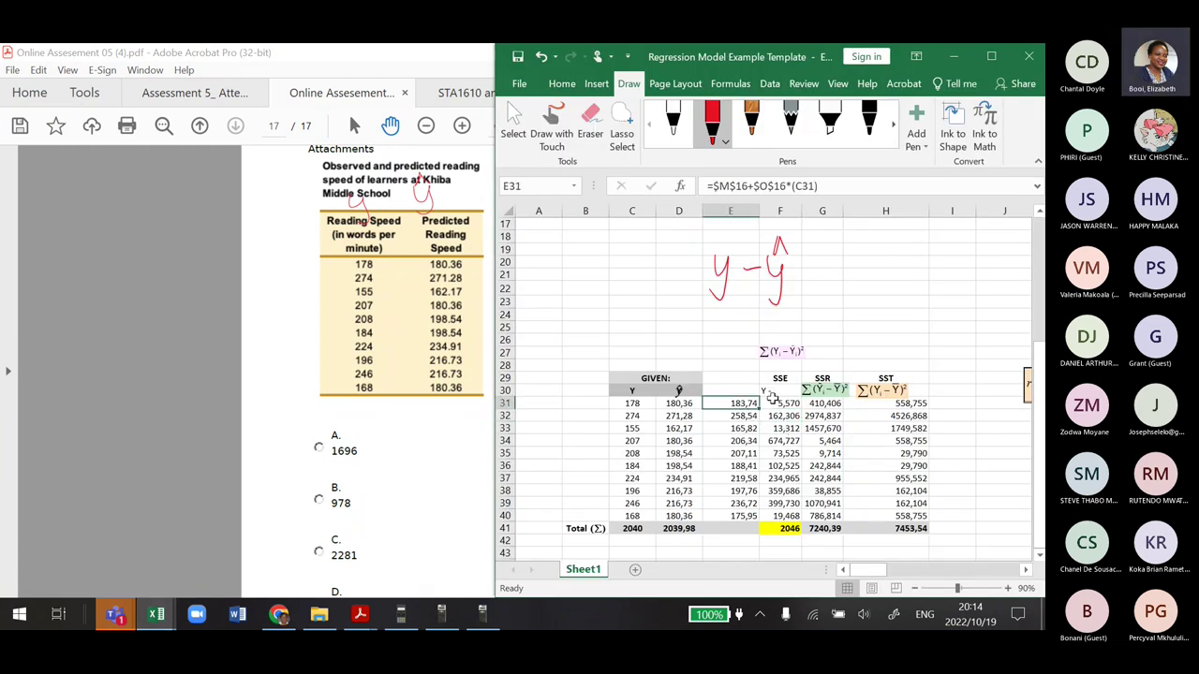
pyautogui.click(772, 401)
pyautogui.moveTo(802, 410); pyautogui.dragTo(796, 516)
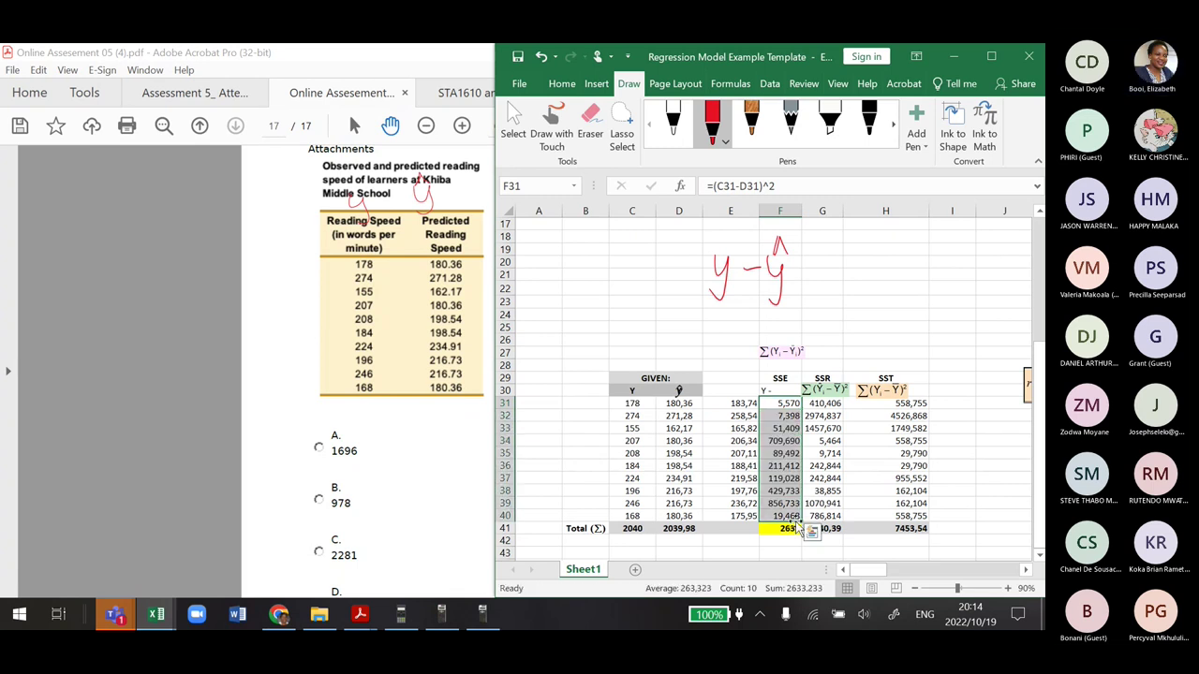
pyautogui.click(791, 541)
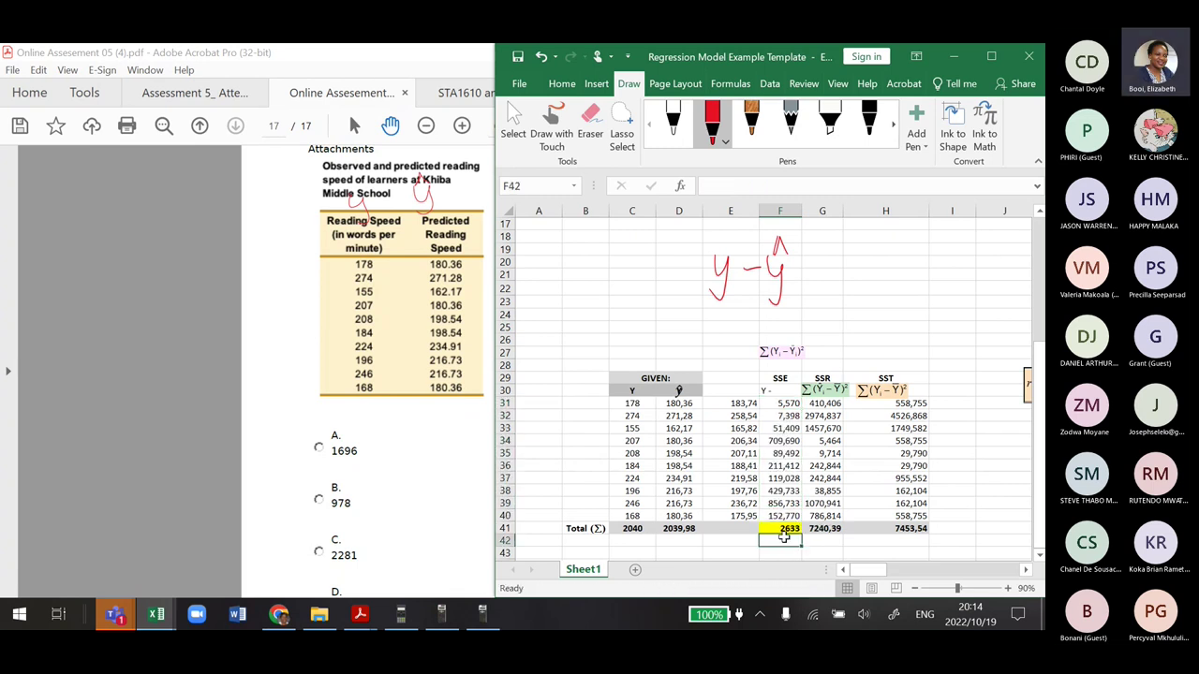
pyautogui.click(783, 529)
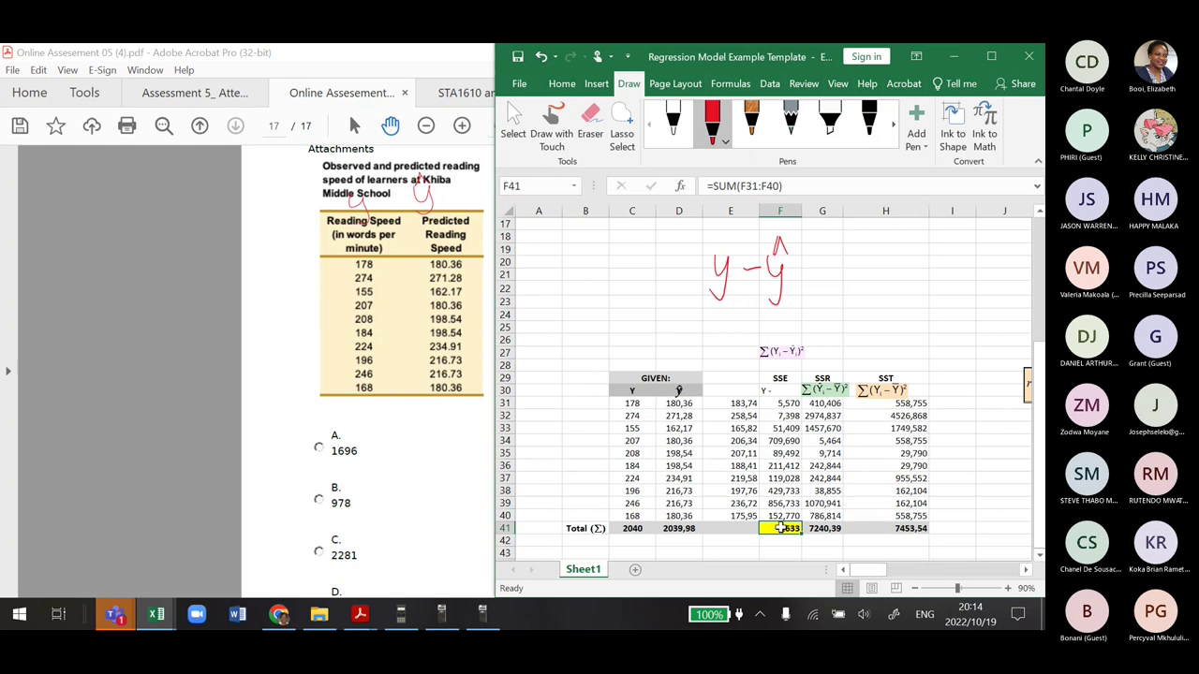
# Return to the assessment PDF in Adobe Acrobat and mark answer option D, 2633, in red
pyautogui.hotkey('alt', 'Tab')
pyautogui.scroll(-2, 403, 375)
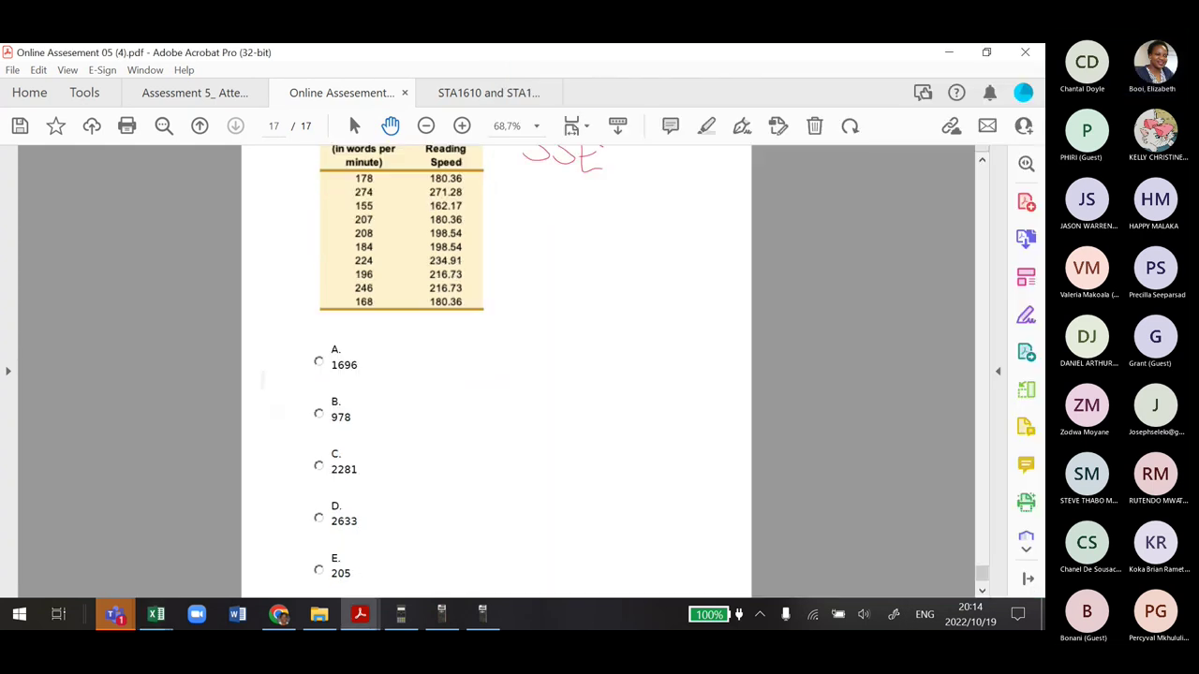
pyautogui.click(318, 511)
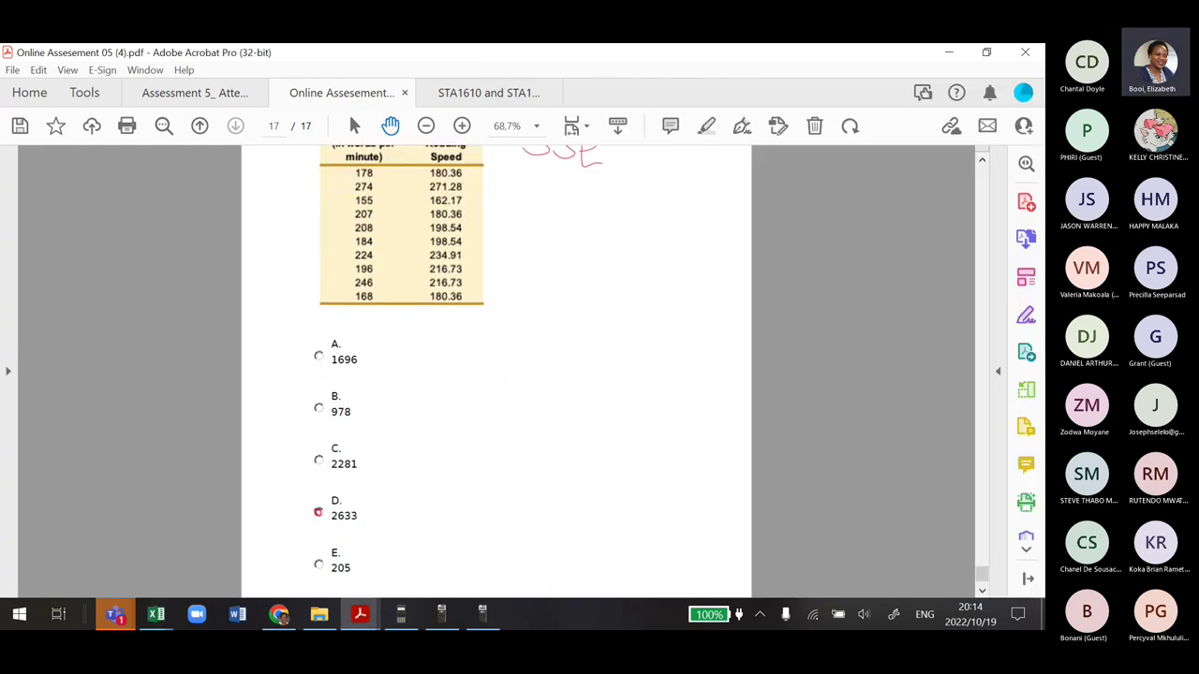
# Underline the Reading Speed heading and complete the handwritten SSE note beside the Khiba table as SSE = Σ(y − ŷ)²
pyautogui.scroll(2, 403, 375)
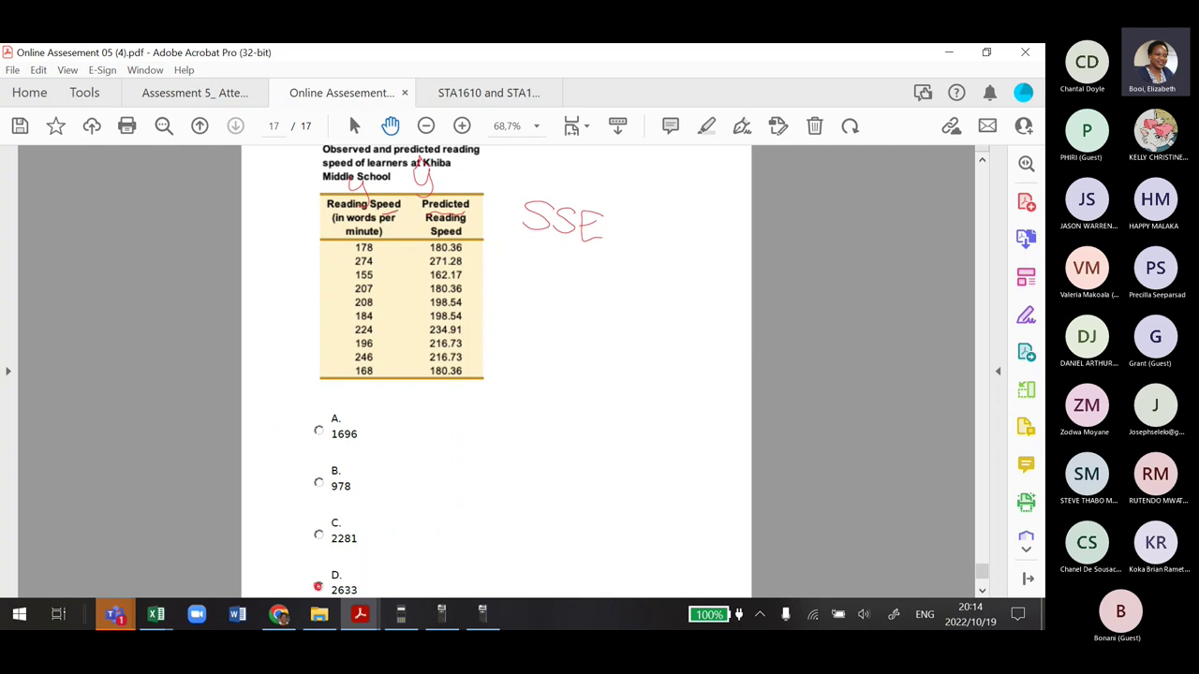
pyautogui.moveTo(391, 213); pyautogui.dragTo(327, 213)
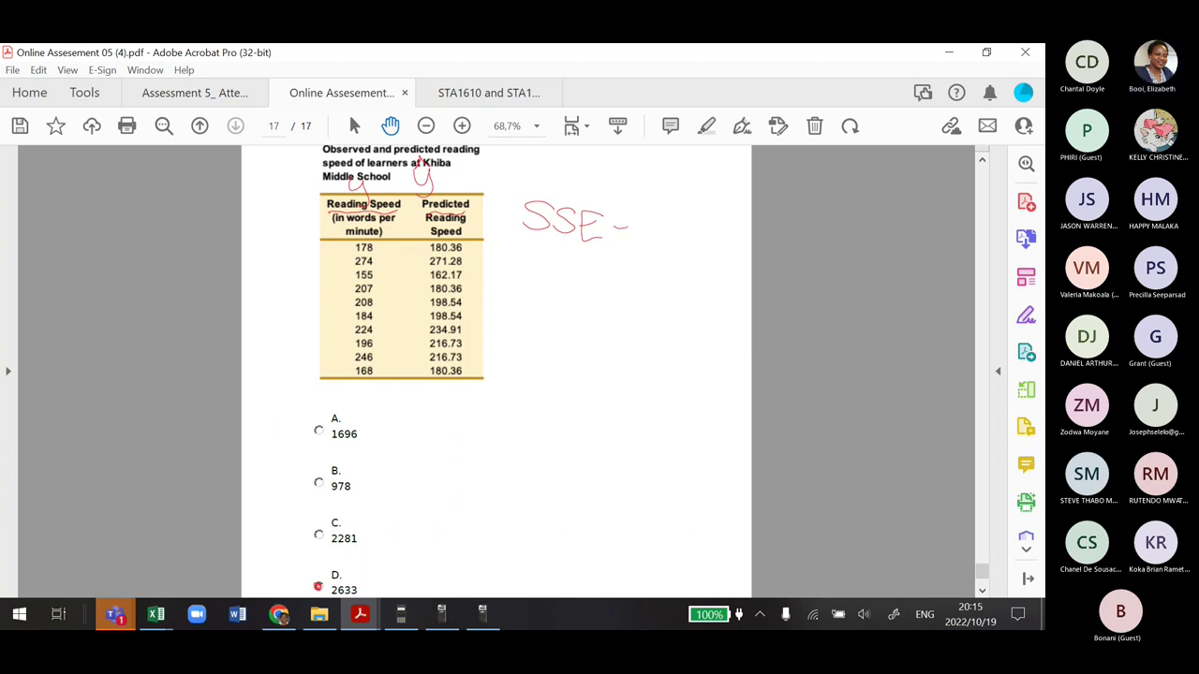
pyautogui.moveTo(646, 221)
pyautogui.mouseDown()
pyautogui.moveTo(651, 255)
pyautogui.moveTo(628, 246)
pyautogui.moveTo(650, 247)
pyautogui.mouseUp()
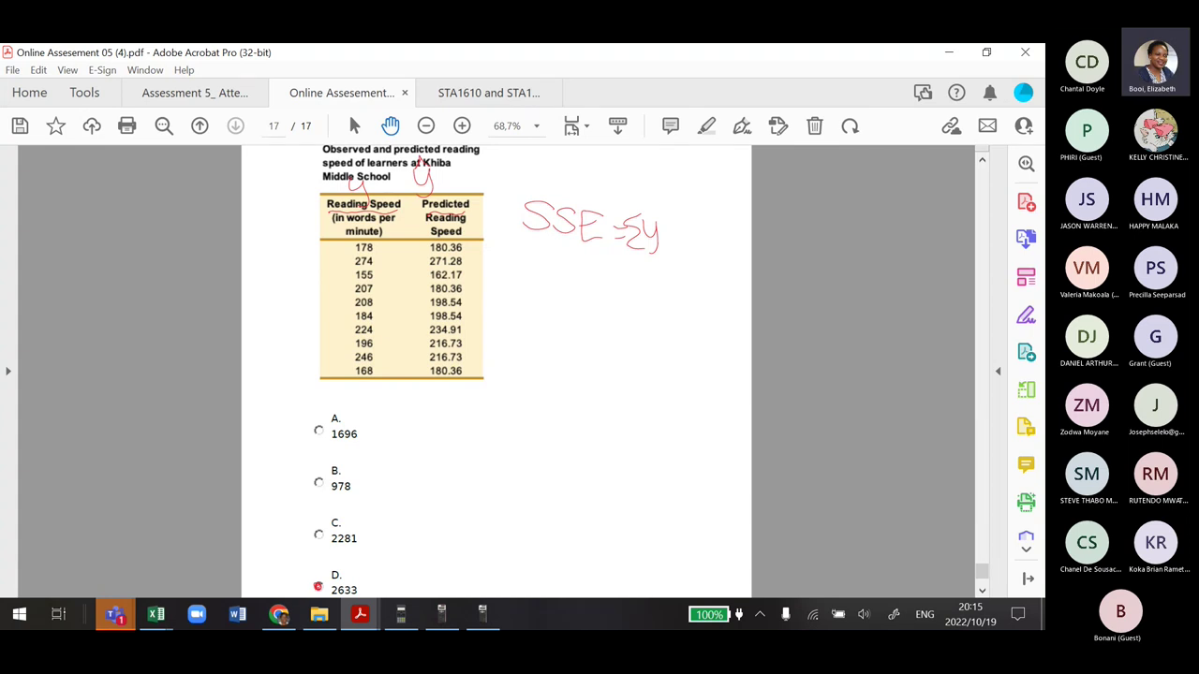
pyautogui.moveTo(646, 231)
pyautogui.mouseDown()
pyautogui.moveTo(651, 222)
pyautogui.moveTo(635, 245)
pyautogui.moveTo(649, 230)
pyautogui.mouseUp()
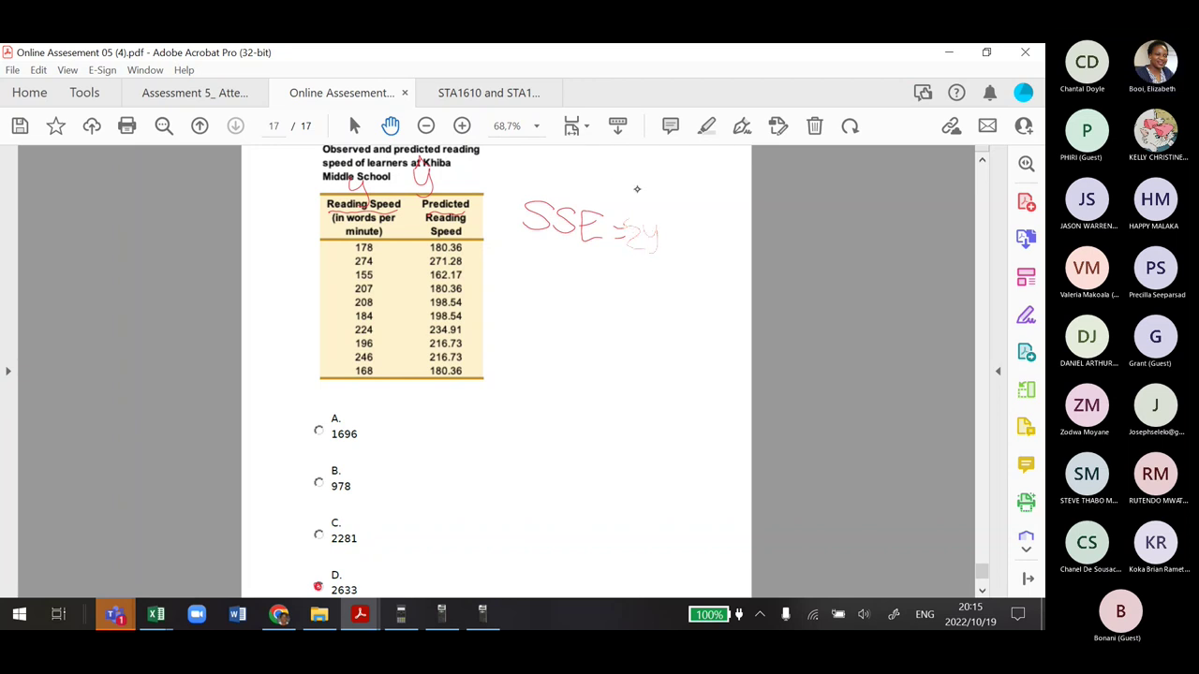
pyautogui.moveTo(637, 189); pyautogui.dragTo(645, 232)
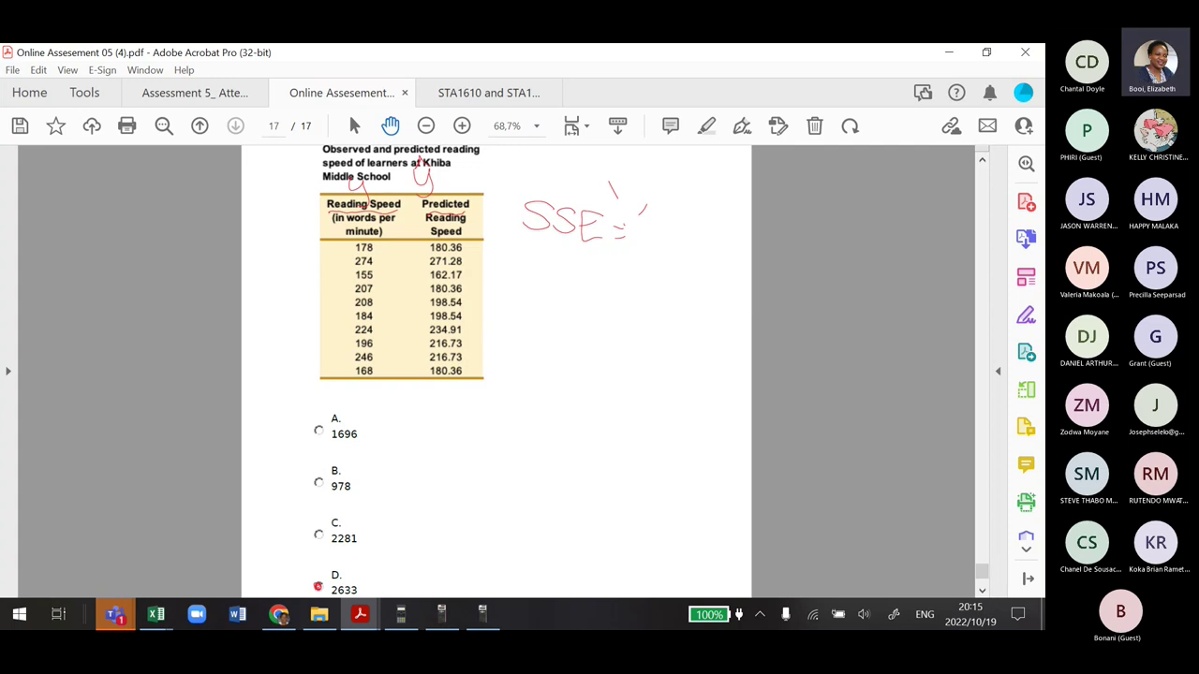
pyautogui.moveTo(620, 180)
pyautogui.mouseDown()
pyautogui.moveTo(614, 206)
pyautogui.moveTo(641, 212)
pyautogui.moveTo(636, 234)
pyautogui.moveTo(673, 255)
pyautogui.moveTo(704, 247)
pyautogui.moveTo(708, 265)
pyautogui.moveTo(709, 212)
pyautogui.moveTo(728, 242)
pyautogui.moveTo(721, 263)
pyautogui.moveTo(743, 224)
pyautogui.mouseUp()
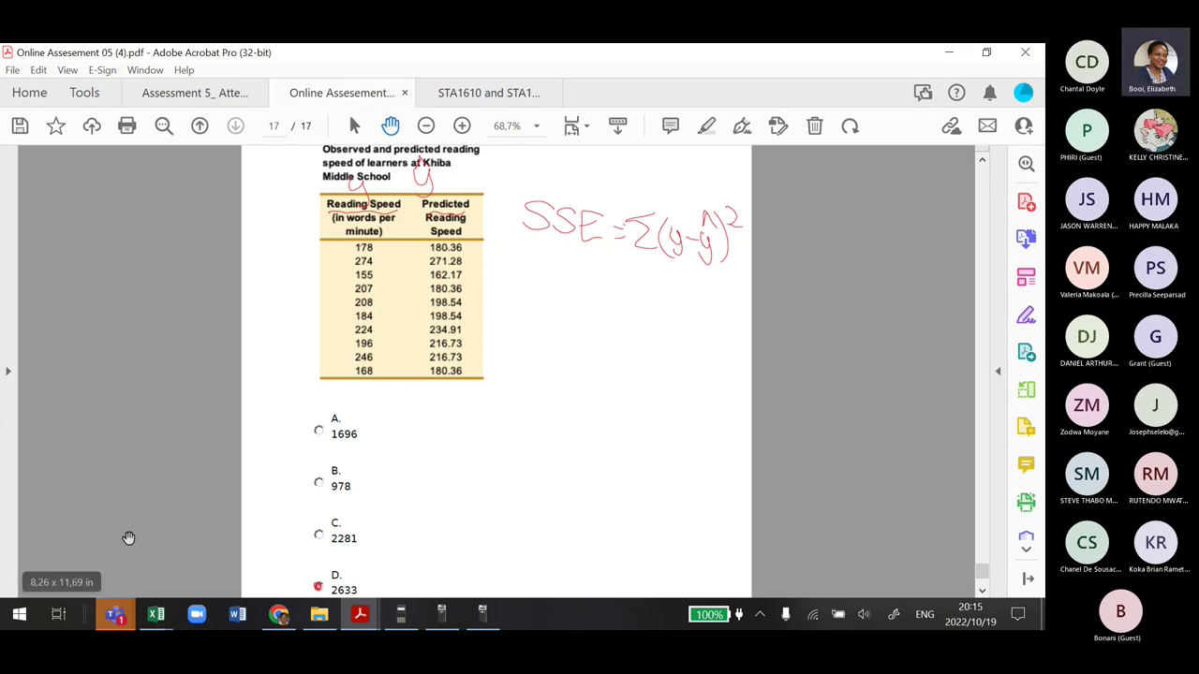
# In the Assessment 5 attempt review PDF, handwrite SSE = Σ(y − ŷ)² beside the Dikgatlhong Primary School table and label its columns y and ŷ
pyautogui.click(198, 91)
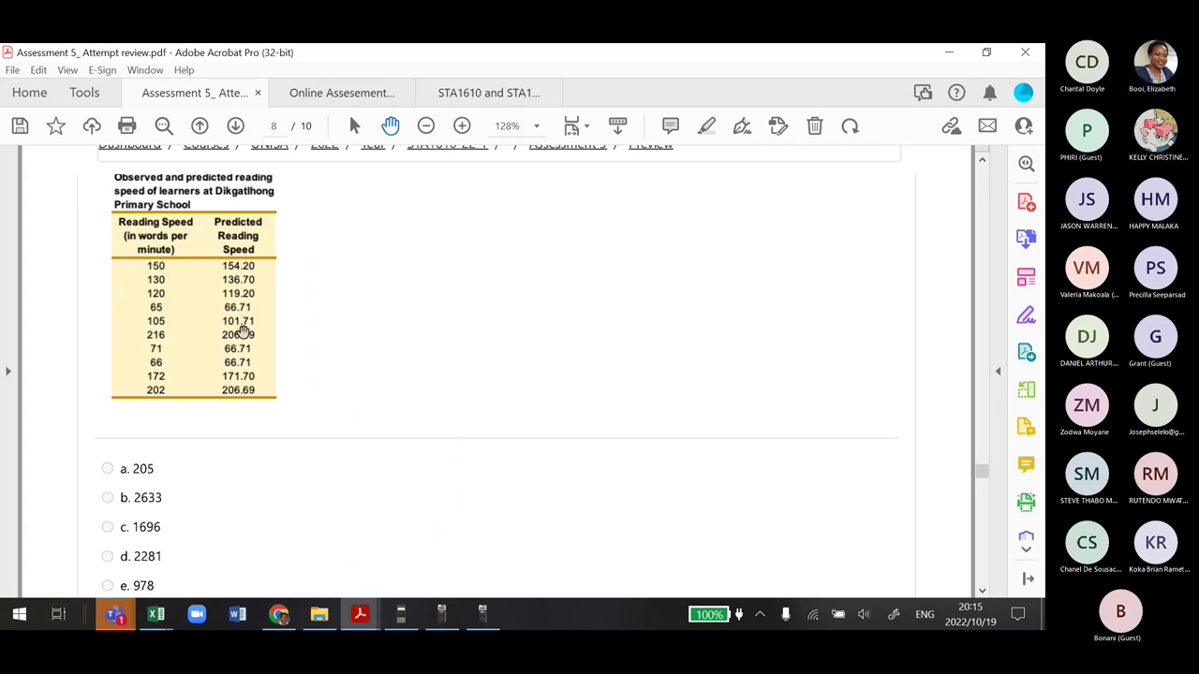
pyautogui.moveTo(977, 472)
pyautogui.mouseDown()
pyautogui.moveTo(982, 485)
pyautogui.moveTo(979, 474)
pyautogui.mouseUp()
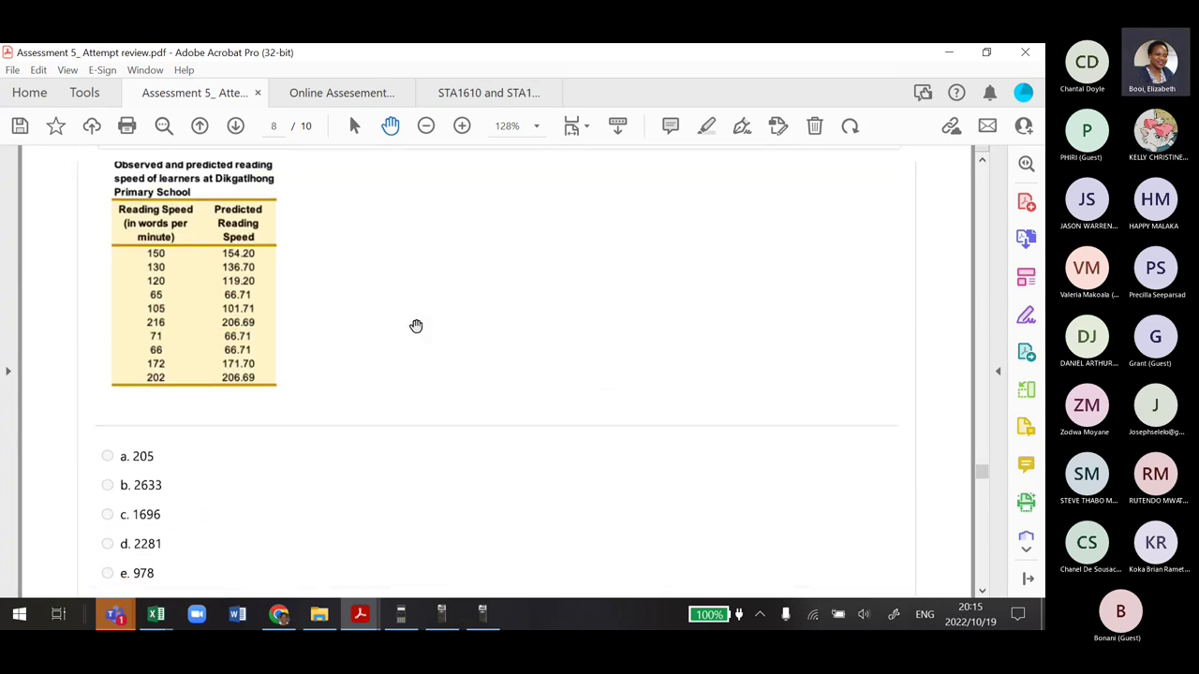
pyautogui.moveTo(328, 287)
pyautogui.mouseDown()
pyautogui.moveTo(330, 311)
pyautogui.moveTo(327, 281)
pyautogui.moveTo(363, 288)
pyautogui.moveTo(365, 309)
pyautogui.moveTo(412, 295)
pyautogui.mouseUp()
pyautogui.moveTo(424, 296)
pyautogui.mouseDown()
pyautogui.moveTo(484, 306)
pyautogui.moveTo(507, 283)
pyautogui.moveTo(511, 309)
pyautogui.mouseUp()
pyautogui.moveTo(525, 281)
pyautogui.mouseDown()
pyautogui.moveTo(532, 309)
pyautogui.moveTo(601, 292)
pyautogui.mouseUp()
pyautogui.moveTo(611, 275)
pyautogui.mouseDown()
pyautogui.moveTo(590, 309)
pyautogui.moveTo(611, 264)
pyautogui.moveTo(637, 309)
pyautogui.mouseUp()
pyautogui.moveTo(648, 256); pyautogui.dragTo(671, 273)
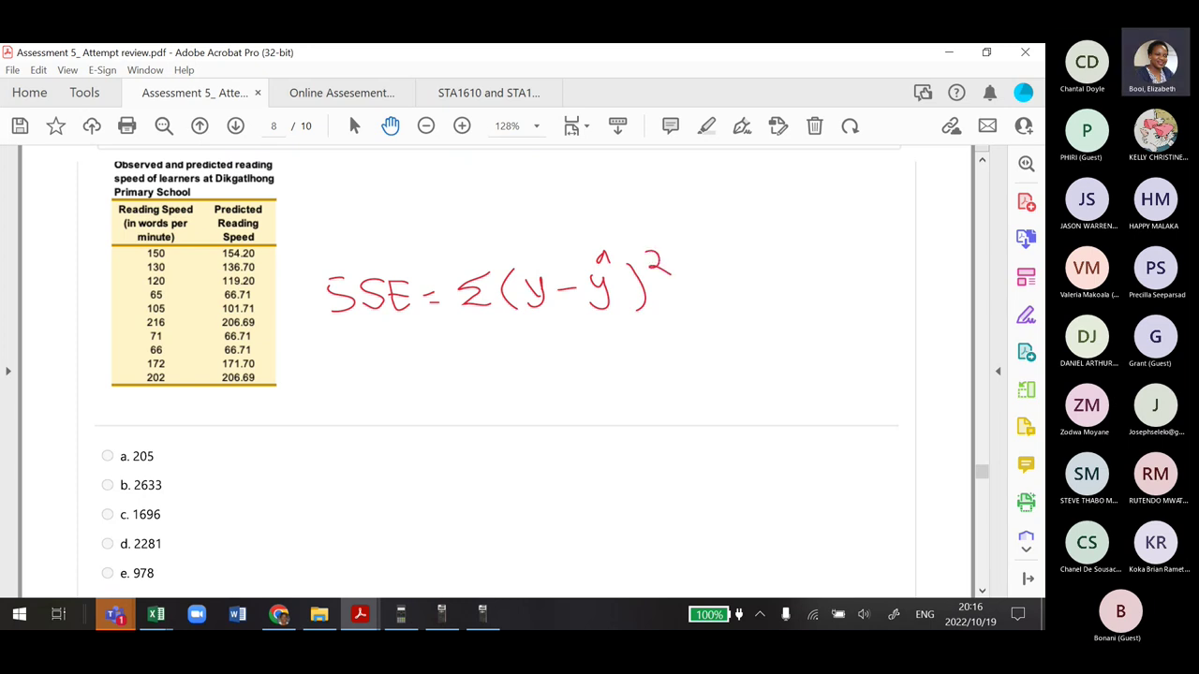
pyautogui.moveTo(137, 187); pyautogui.dragTo(150, 207)
pyautogui.moveTo(217, 185); pyautogui.dragTo(216, 209)
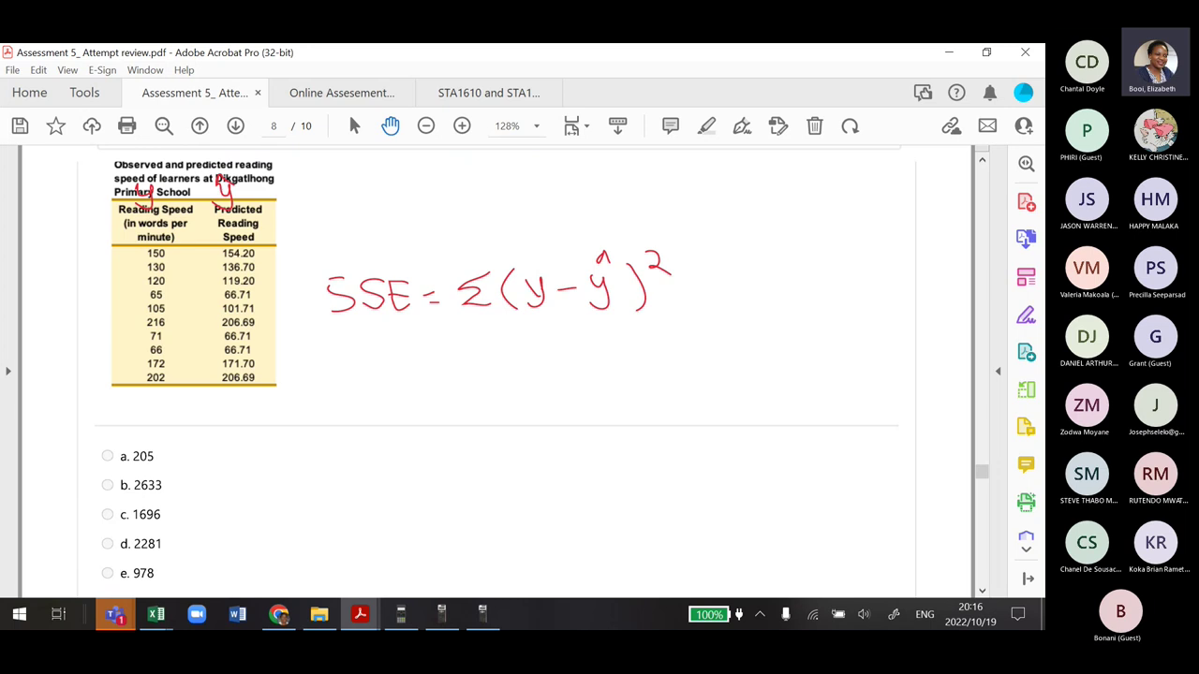